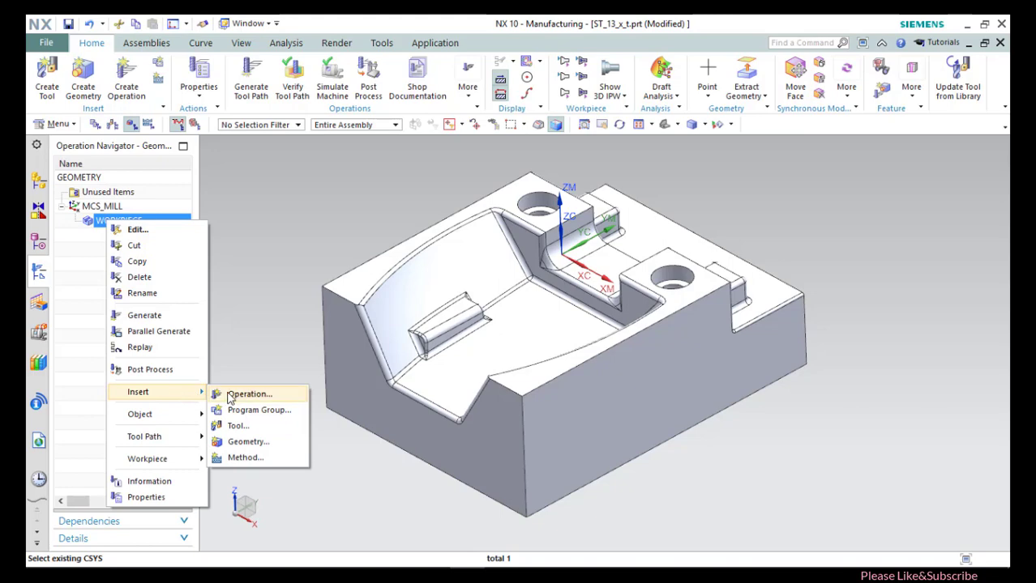
Create a mill_contour Cavity Mill operation named CAVITY_MILL under the WORKPIECE geometry.
{"action": "left_click", "coordinate": [230, 395]}
{"action": "scroll", "coordinate": [666, 327], "scroll_direction": "down", "scroll_amount": 2}
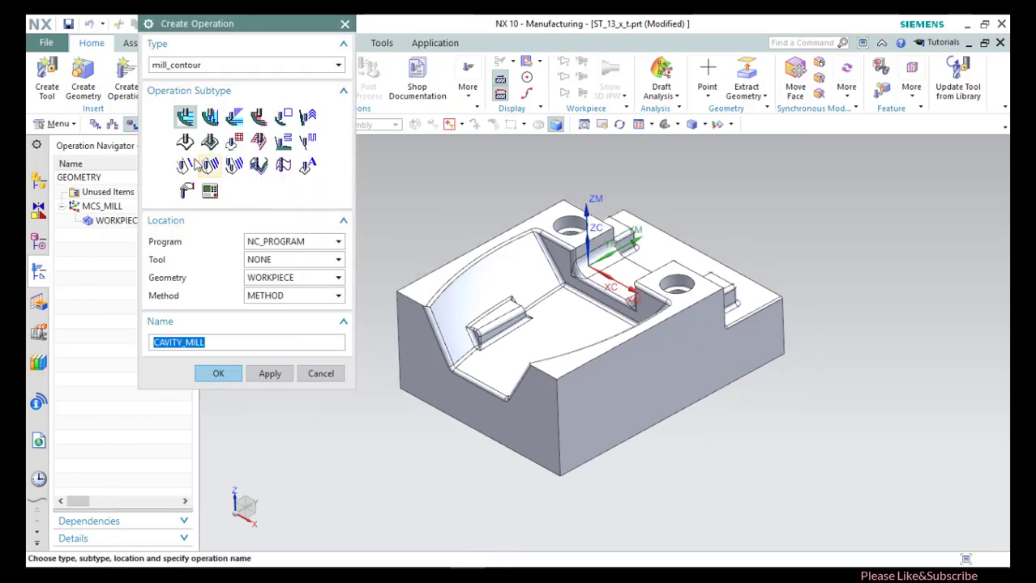
{"action": "left_click", "coordinate": [218, 378]}
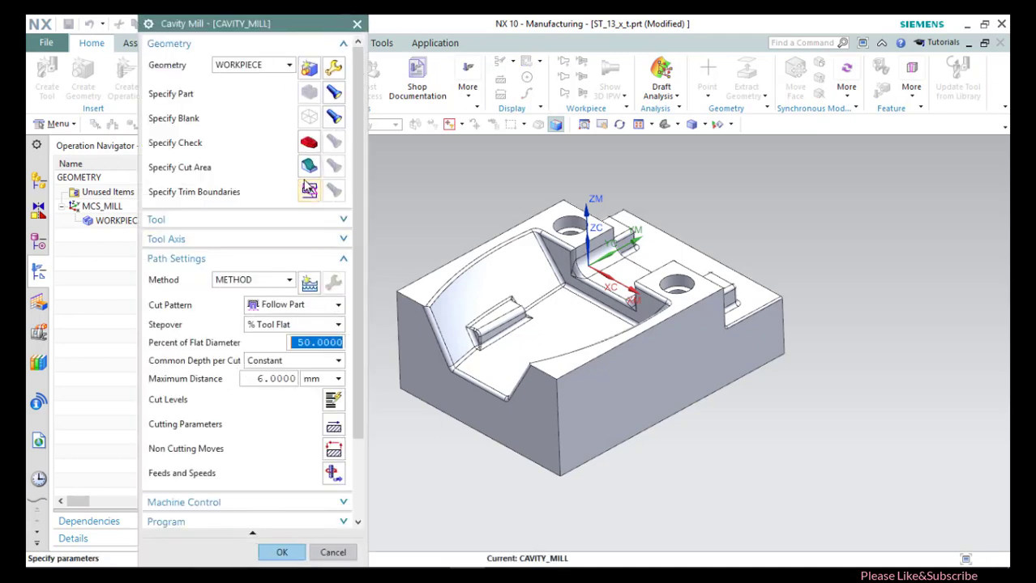
Specify the cut area's first set by selecting all faces of the large main cavity in top view.
{"action": "left_click", "coordinate": [309, 172]}
{"action": "middle_click_drag", "start_coordinate": [499, 266], "coordinate": [514, 314]}
{"action": "key", "text": "F8"}
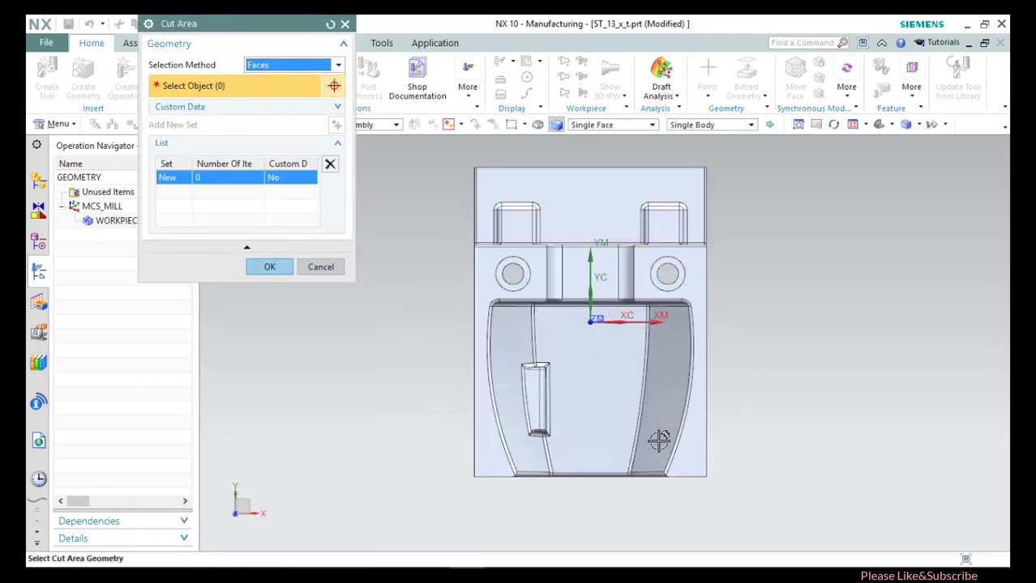
{"action": "left_click_drag", "start_coordinate": [697, 498], "coordinate": [483, 292]}
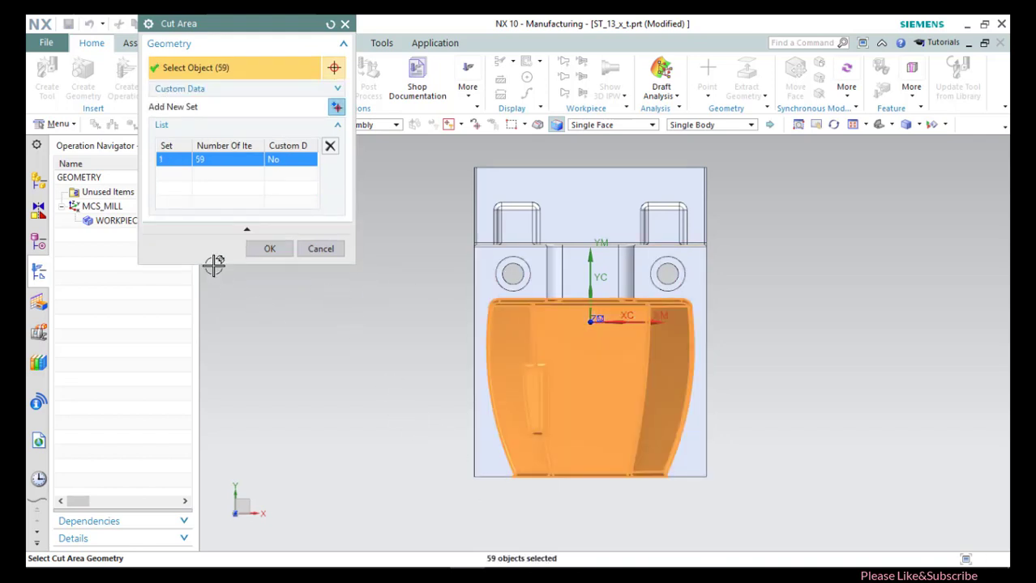
Add a second cut area set containing the faces of the central channel between the two holes.
{"action": "left_click", "coordinate": [336, 109]}
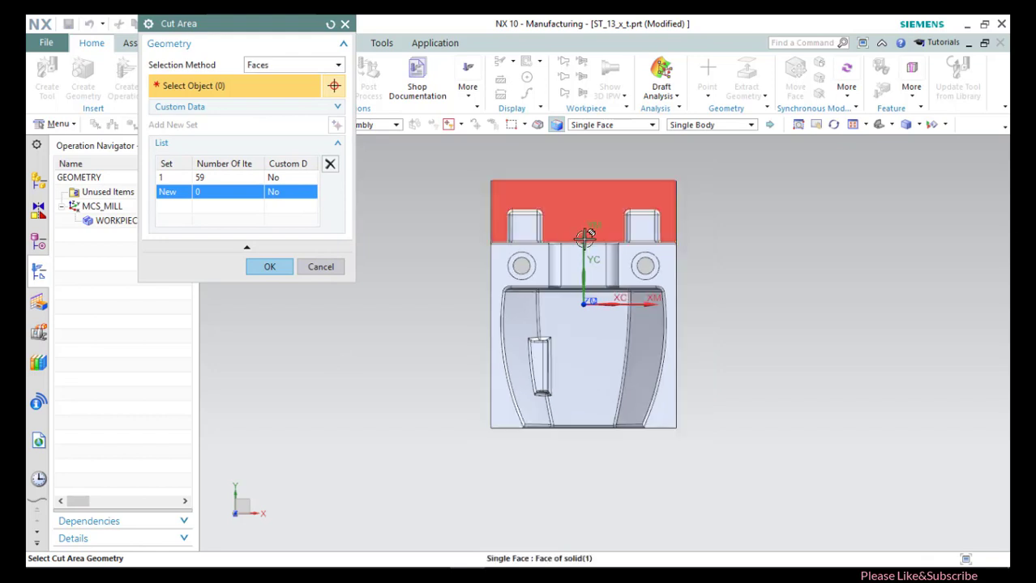
{"action": "scroll", "coordinate": [598, 261], "scroll_direction": "up", "scroll_amount": 3}
{"action": "mouse_move", "coordinate": [666, 359]}
{"action": "left_mouse_down"}
{"action": "mouse_move", "coordinate": [536, 238]}
{"action": "mouse_move", "coordinate": [501, 226]}
{"action": "left_mouse_up"}
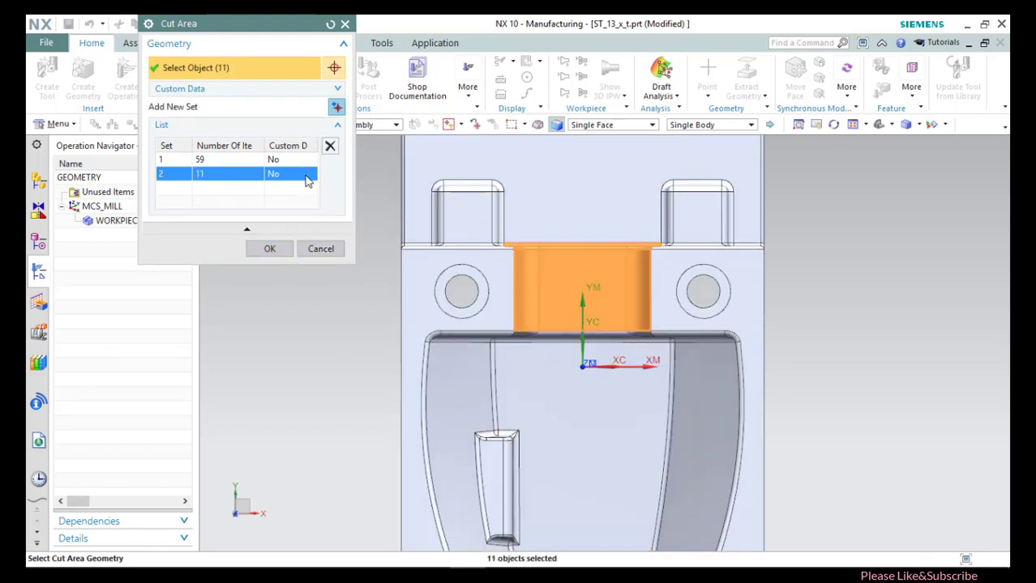
Add a third cut area set with the two rear bosses and the ledge face around them, and accept the cut area.
{"action": "left_click", "coordinate": [336, 108]}
{"action": "scroll", "coordinate": [548, 203], "scroll_direction": "down", "scroll_amount": 2}
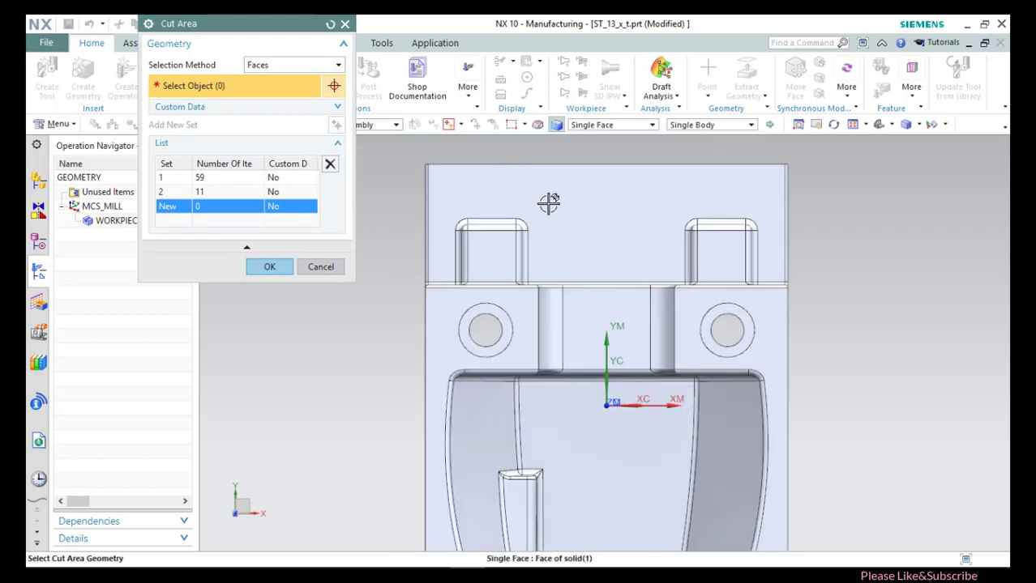
{"action": "left_click_drag", "start_coordinate": [782, 246], "coordinate": [423, 194]}
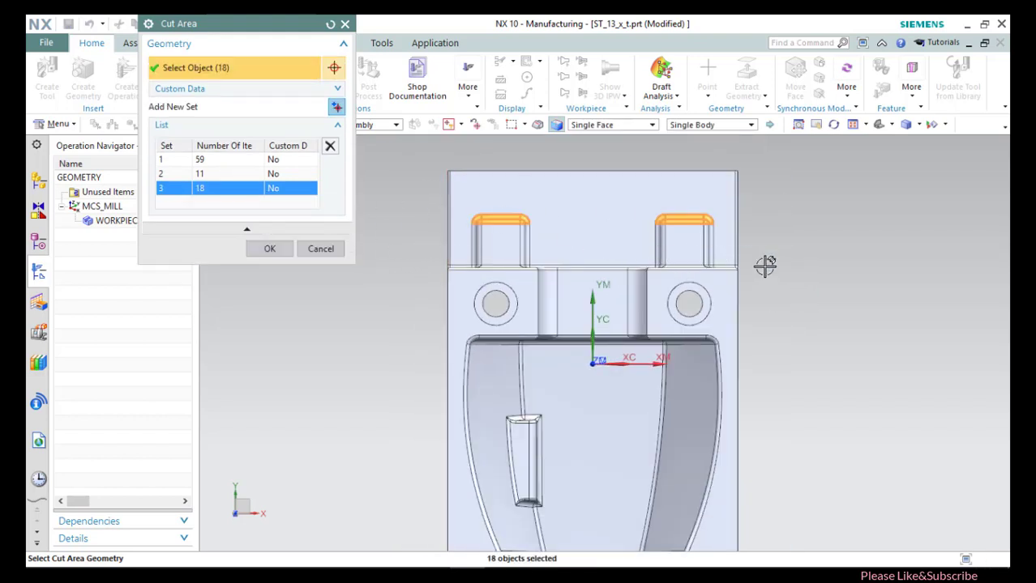
{"action": "left_click_drag", "start_coordinate": [777, 282], "coordinate": [448, 214]}
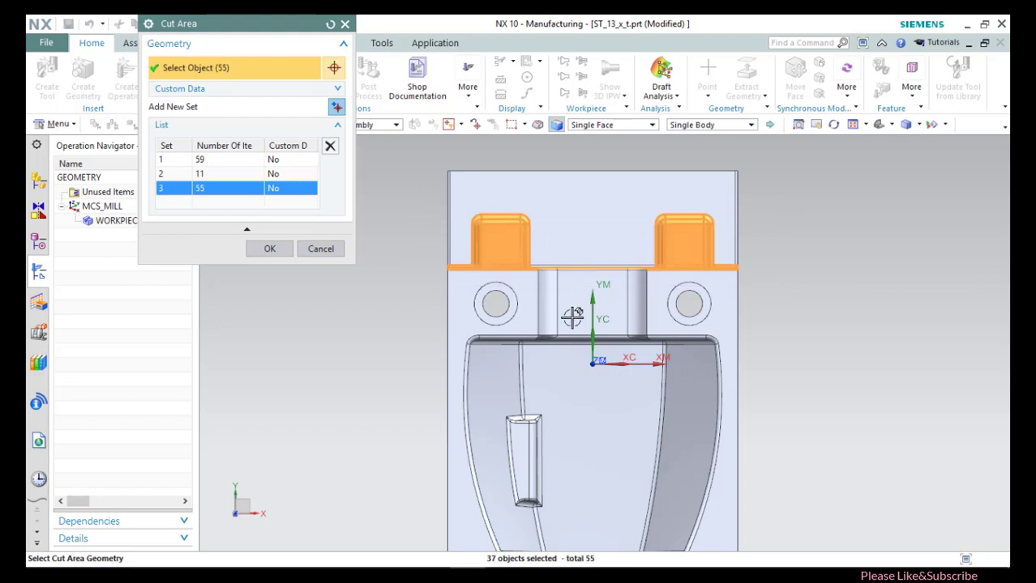
{"action": "left_click", "coordinate": [659, 201]}
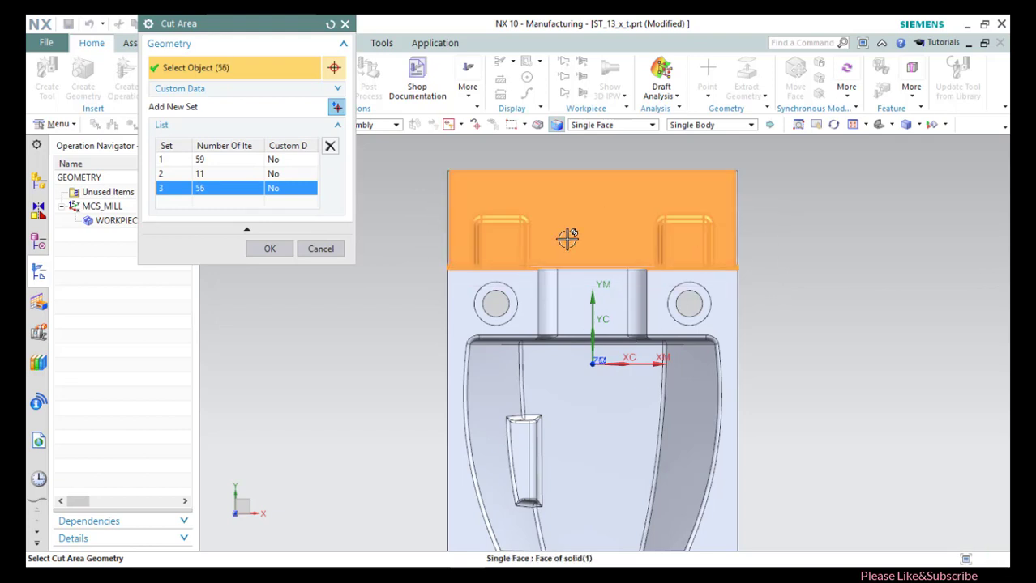
{"action": "left_click", "coordinate": [270, 251]}
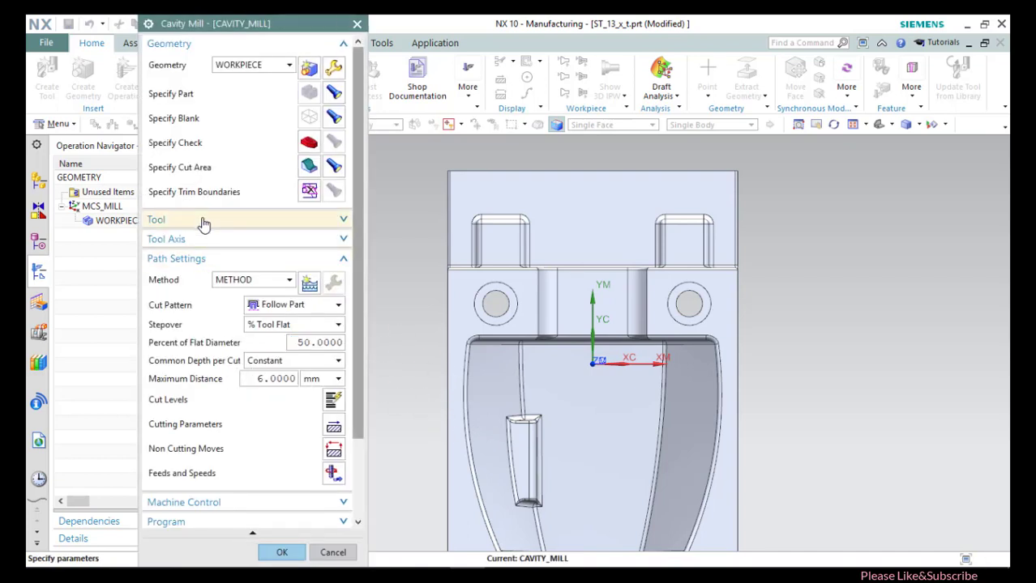
Create a new mill tool named MILL_15 for the cavity mill operation.
{"action": "left_click", "coordinate": [203, 221]}
{"action": "left_click", "coordinate": [309, 245]}
{"action": "left_click", "coordinate": [308, 245]}
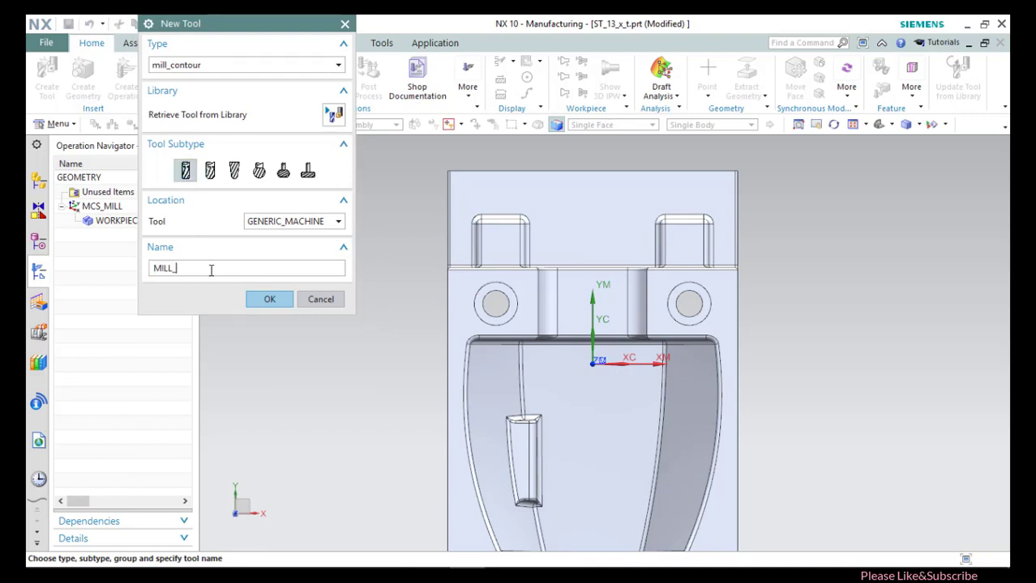
{"action": "type", "text": "_15"}
{"action": "key", "text": "Return"}
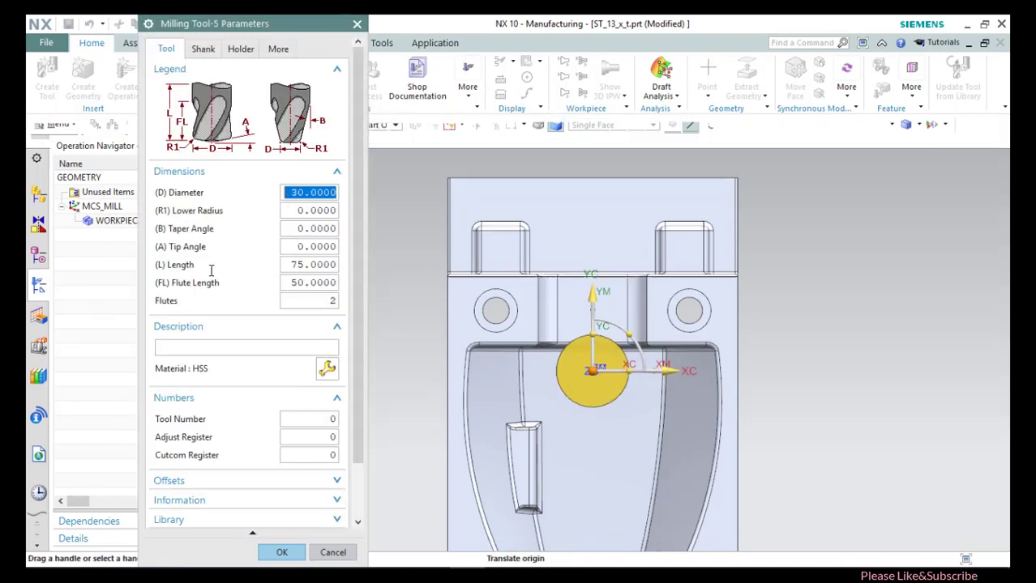
Define the MILL_15 tool with a 15 mm diameter and a 0.5 mm lower radius.
{"action": "type", "text": "15"}
{"action": "key", "text": "Tab"}
{"action": "type", "text": "2"}
{"action": "key", "text": "Tab"}
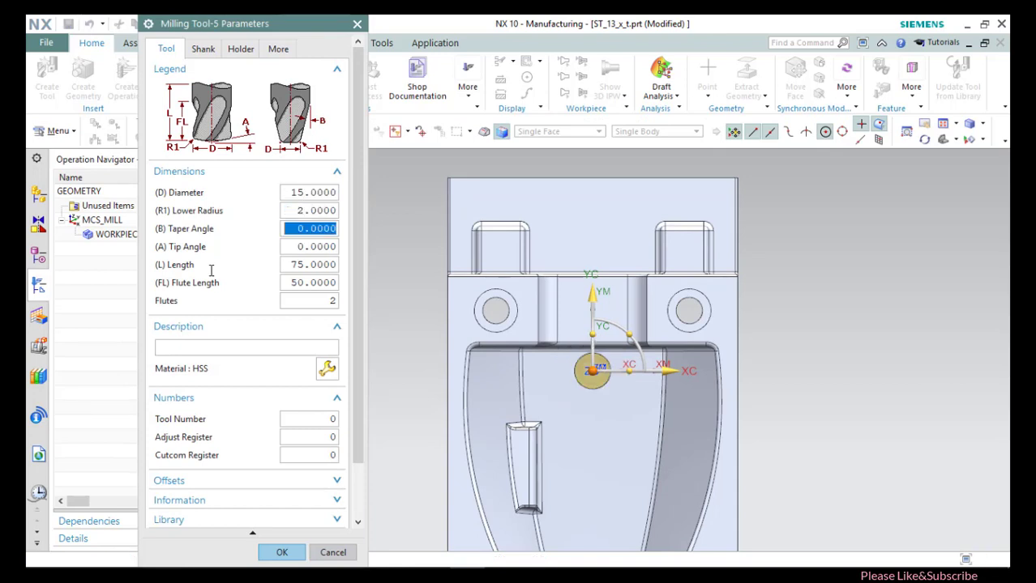
{"action": "left_click", "coordinate": [293, 210]}
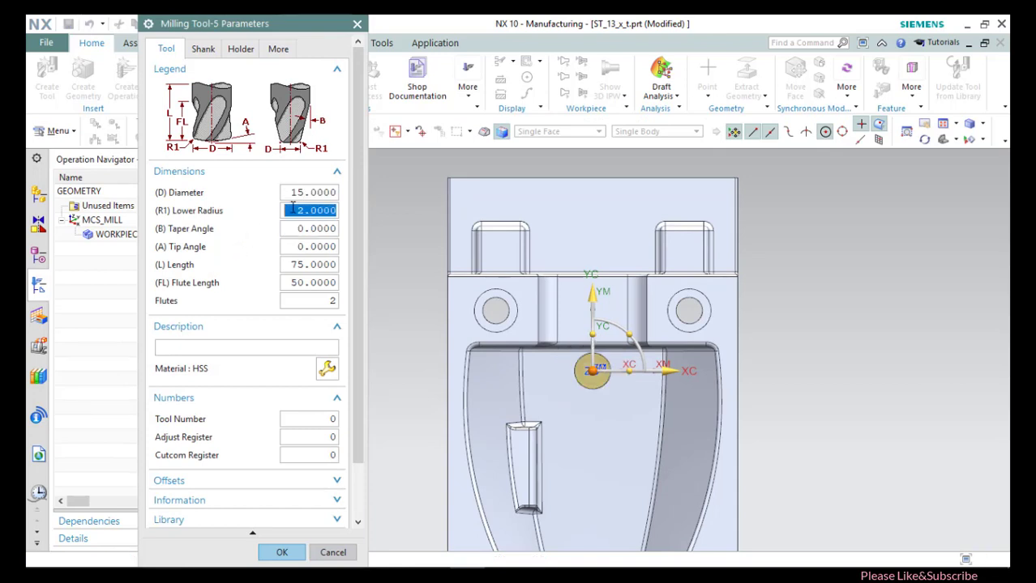
{"action": "scroll", "coordinate": [291, 357], "scroll_direction": "down", "scroll_amount": 3}
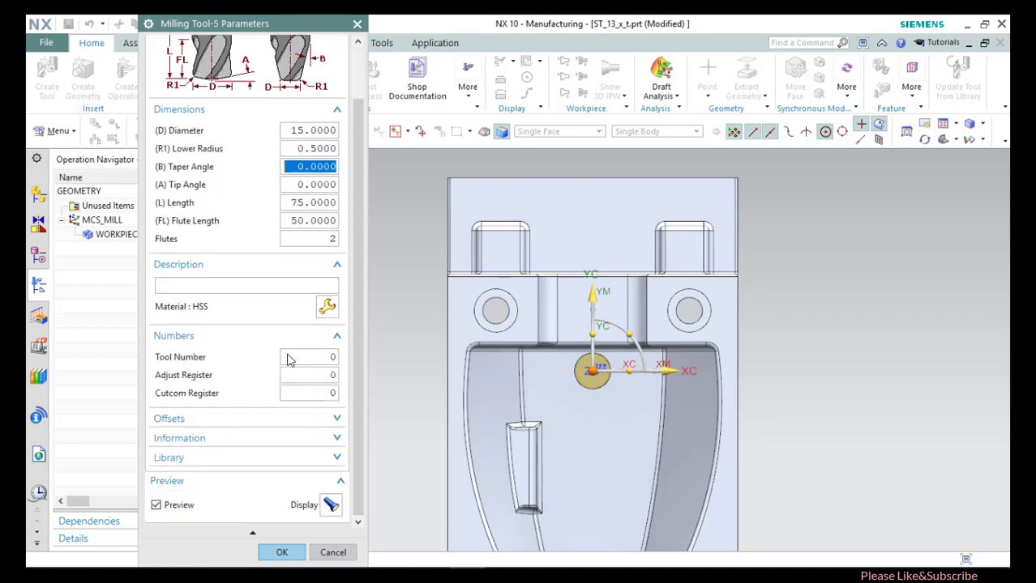
{"action": "left_click", "coordinate": [278, 551]}
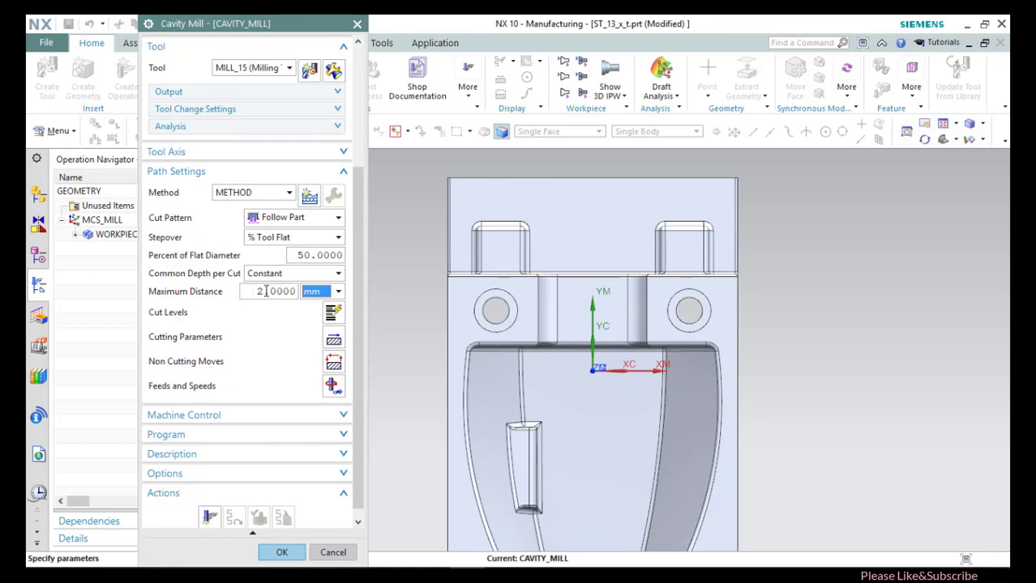
Set the cavity mill's spindle speed to 2000 rpm, calculate the feeds and speeds, and accept them.
{"action": "scroll", "coordinate": [246, 352], "scroll_direction": "down", "scroll_amount": 1}
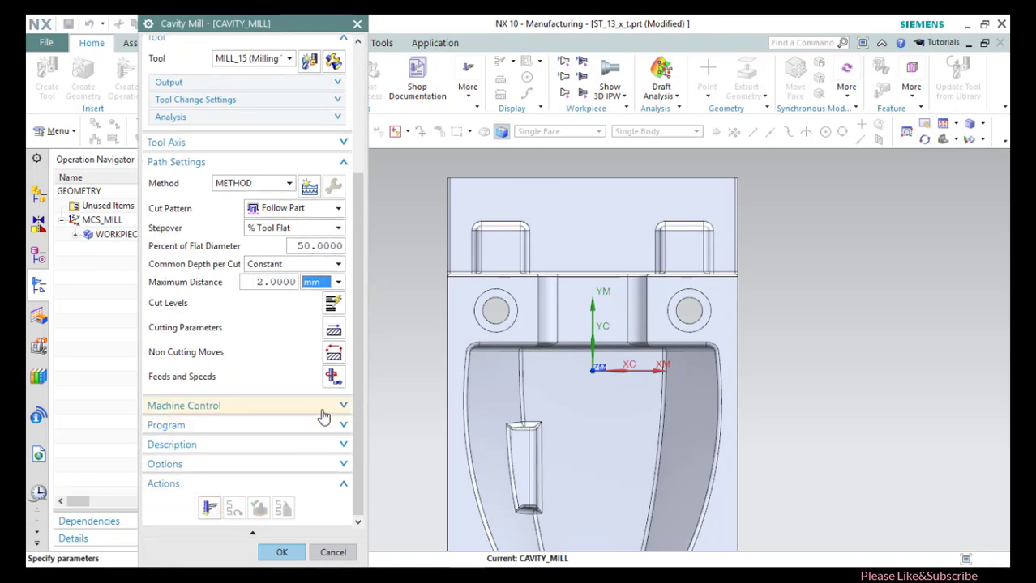
{"action": "left_click", "coordinate": [331, 381]}
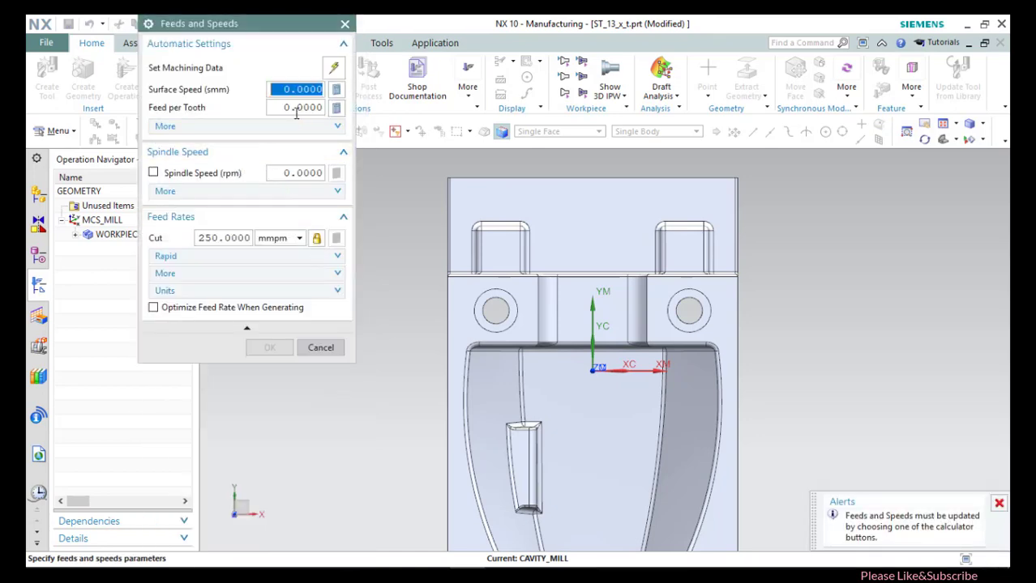
{"action": "double_click", "coordinate": [297, 109]}
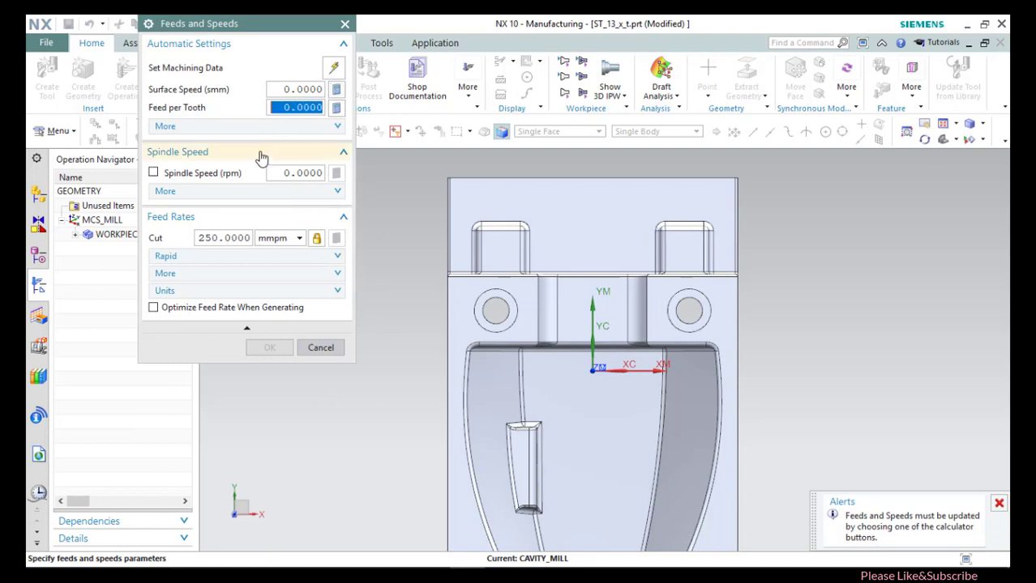
{"action": "double_click", "coordinate": [312, 172]}
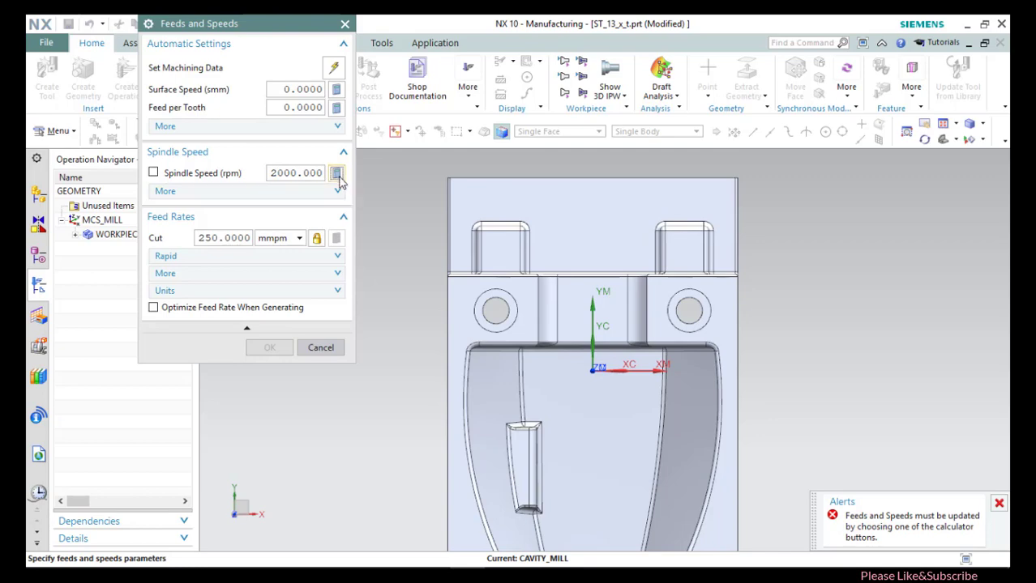
{"action": "left_click", "coordinate": [336, 175]}
{"action": "left_click", "coordinate": [269, 347]}
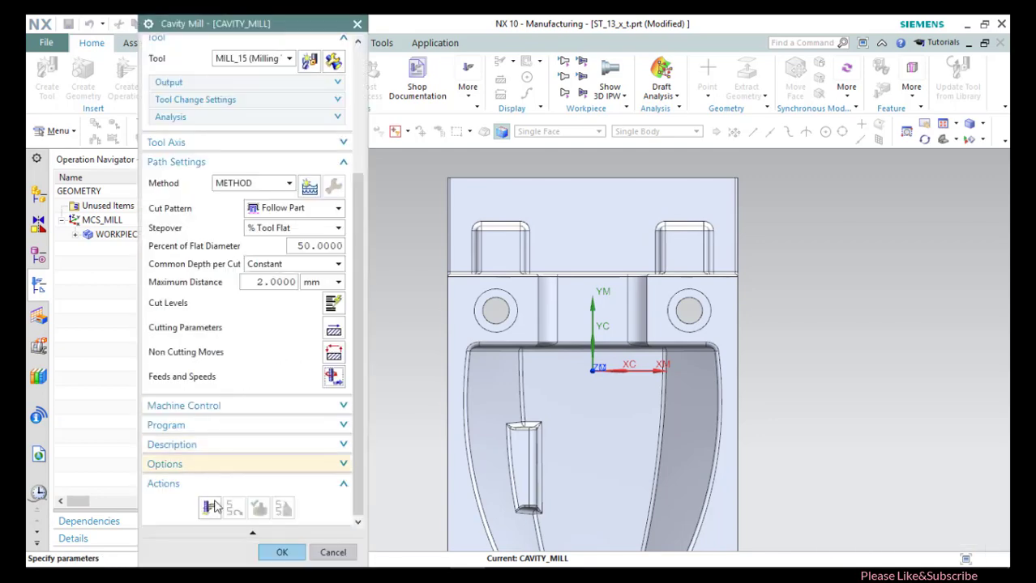
Generate the cavity mill tool path, inspect it on the part, and accept the operation.
{"action": "left_click", "coordinate": [211, 507]}
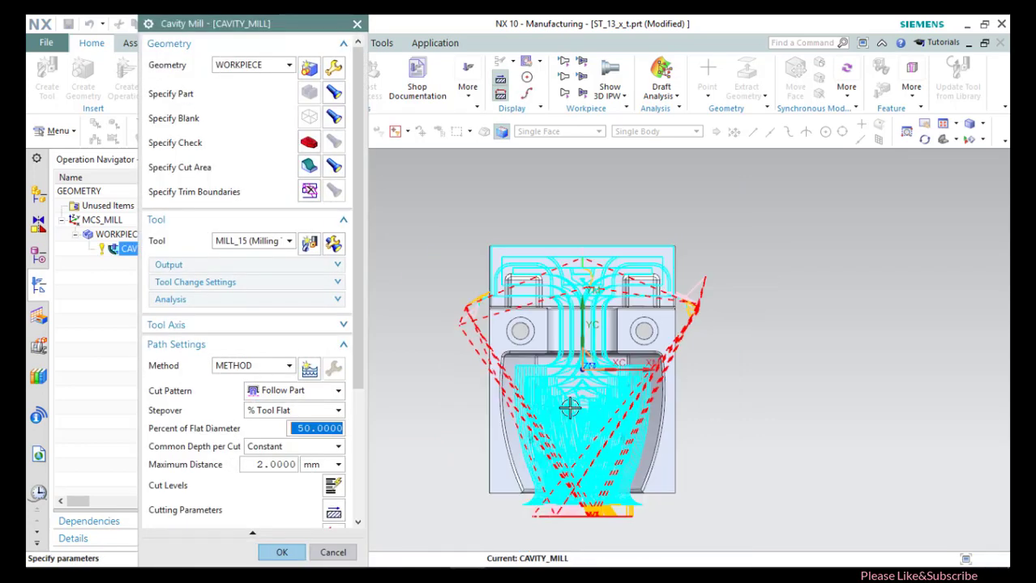
{"action": "middle_click_drag", "start_coordinate": [567, 412], "coordinate": [601, 363]}
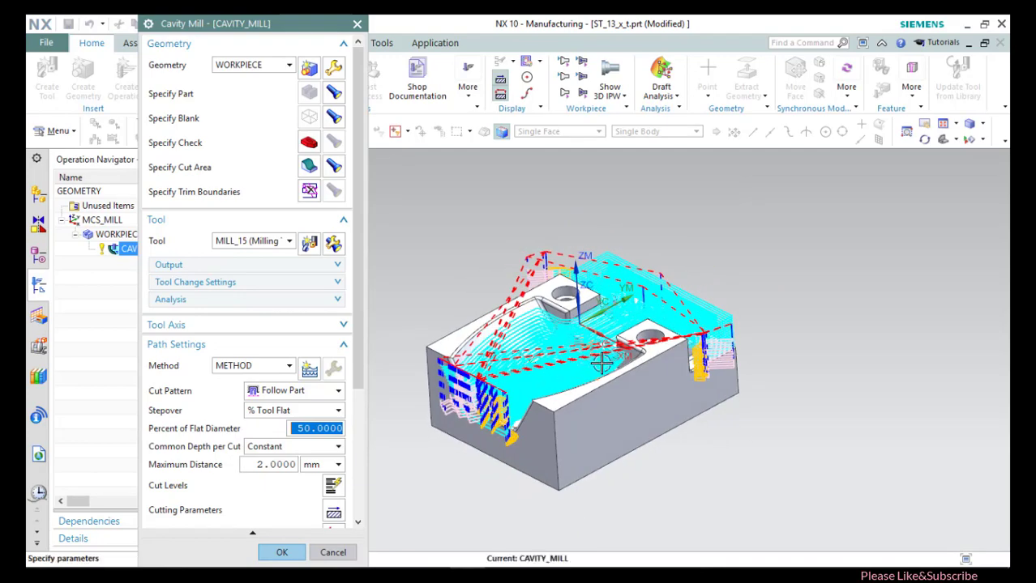
{"action": "scroll", "coordinate": [547, 351], "scroll_direction": "down", "scroll_amount": 2}
{"action": "scroll", "coordinate": [552, 349], "scroll_direction": "up", "scroll_amount": 4}
{"action": "scroll", "coordinate": [552, 349], "scroll_direction": "up", "scroll_amount": 2}
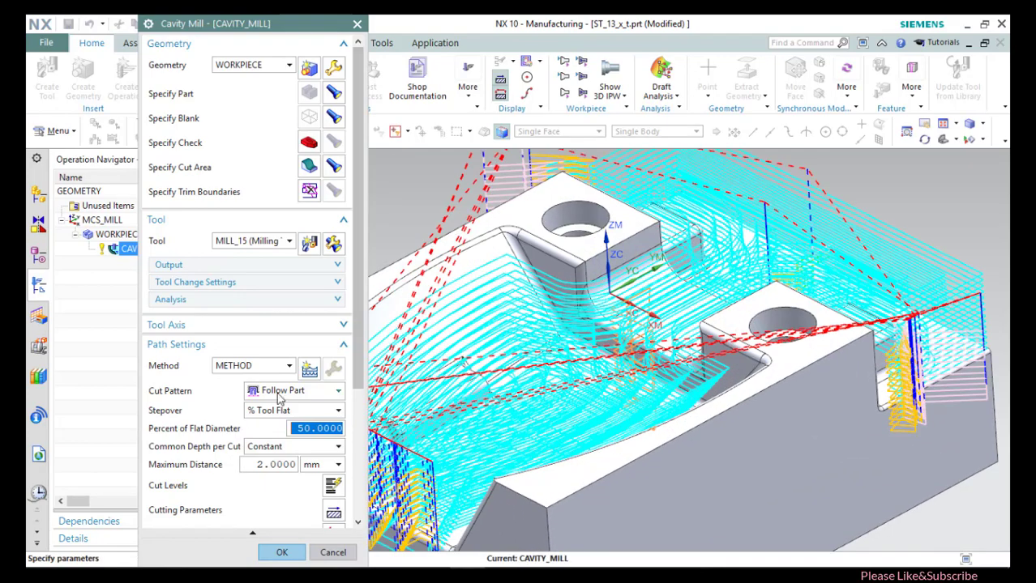
{"action": "scroll", "coordinate": [275, 454], "scroll_direction": "down", "scroll_amount": 5}
{"action": "left_click", "coordinate": [281, 552]}
Create a mill_contour Zlevel Corner operation under the WORKPIECE geometry.
{"action": "left_click", "coordinate": [120, 221]}
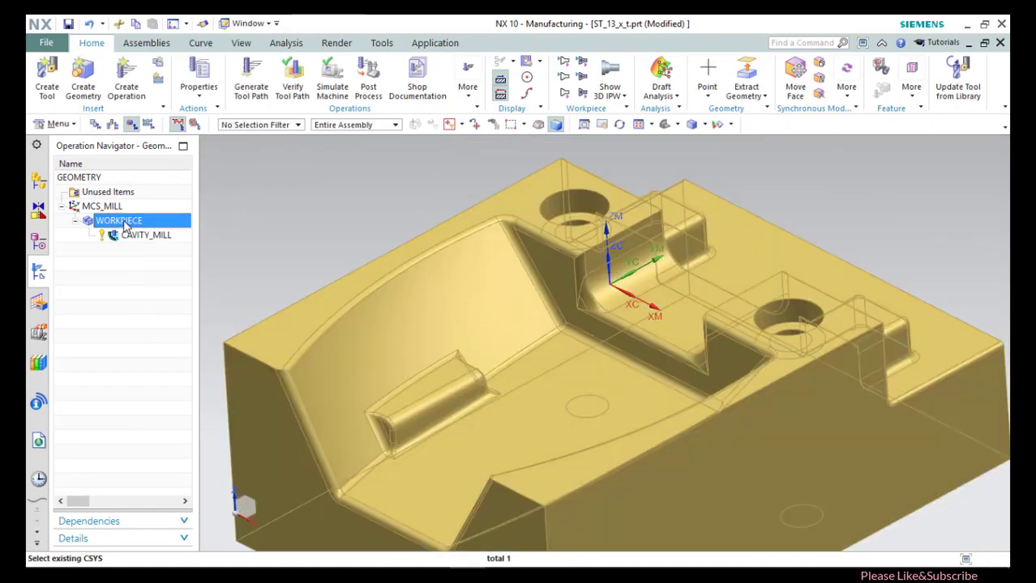
{"action": "right_click", "coordinate": [126, 228]}
{"action": "mouse_move", "coordinate": [156, 394]}
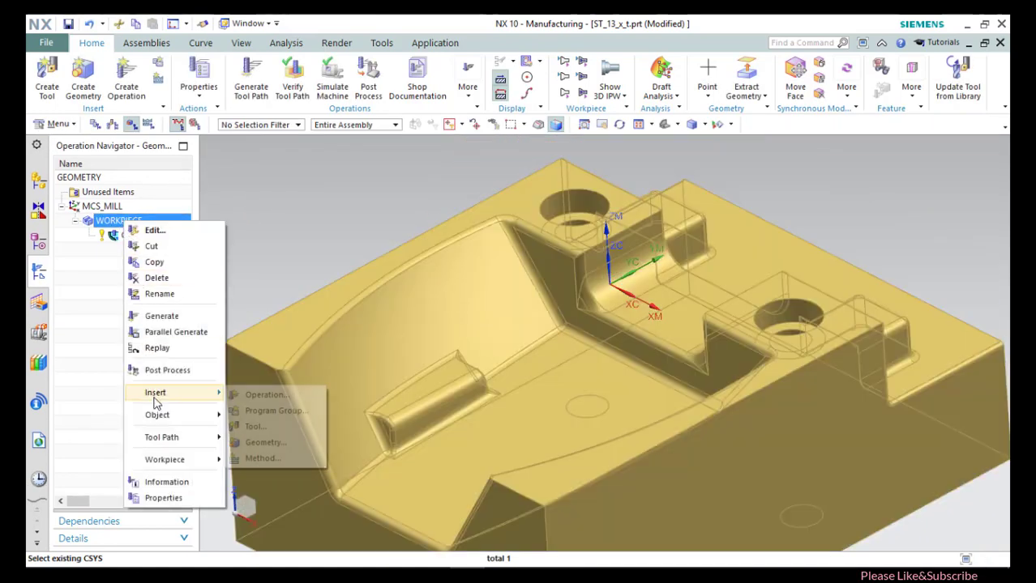
{"action": "left_click", "coordinate": [259, 393]}
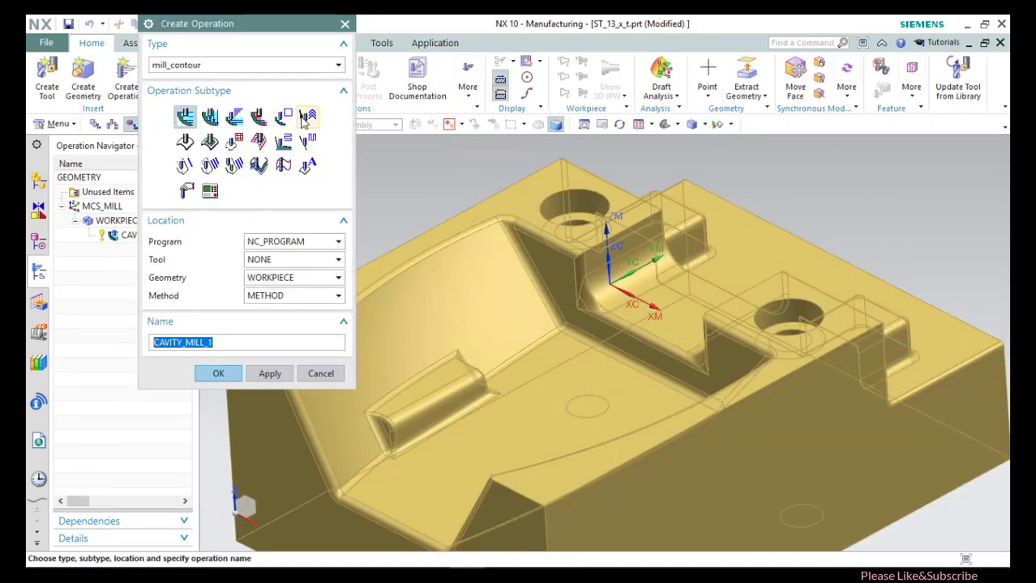
{"action": "left_click", "coordinate": [307, 119]}
{"action": "left_click", "coordinate": [216, 375]}
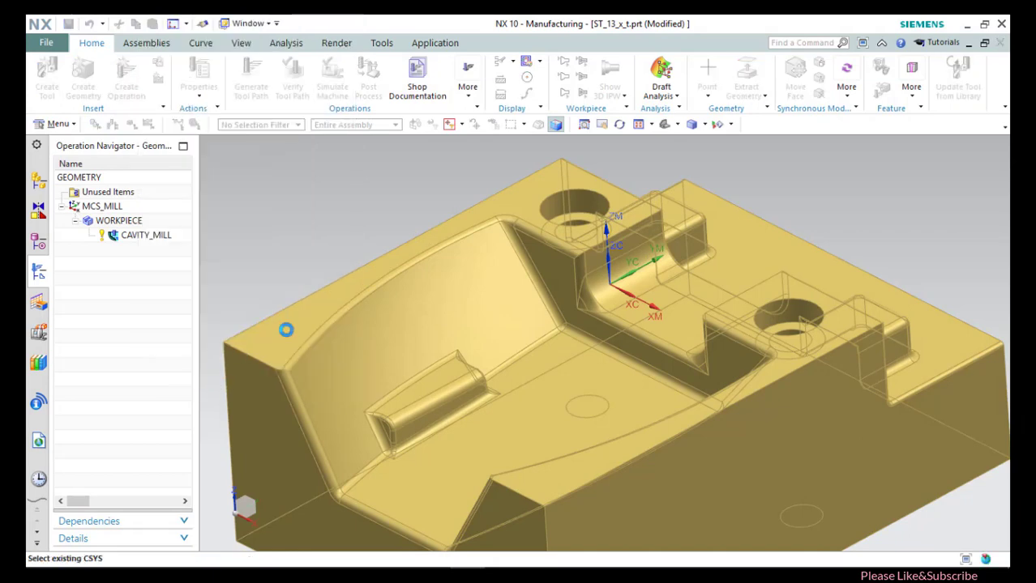
Specify the four outer side faces of the block as the Zlevel Corner cut area.
{"action": "left_click", "coordinate": [301, 142]}
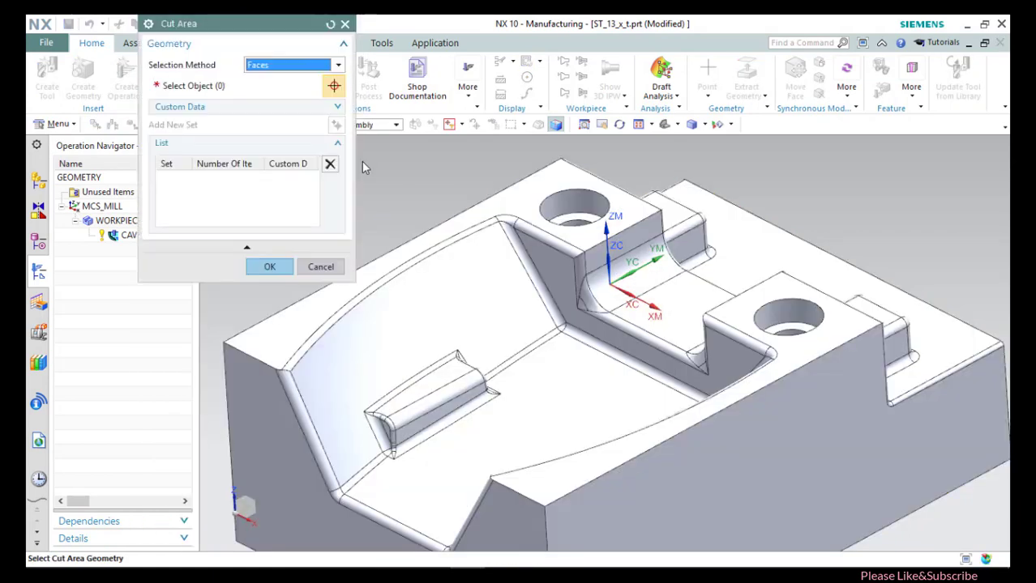
{"action": "scroll", "coordinate": [517, 211], "scroll_direction": "down", "scroll_amount": 3}
{"action": "left_click", "coordinate": [522, 441]}
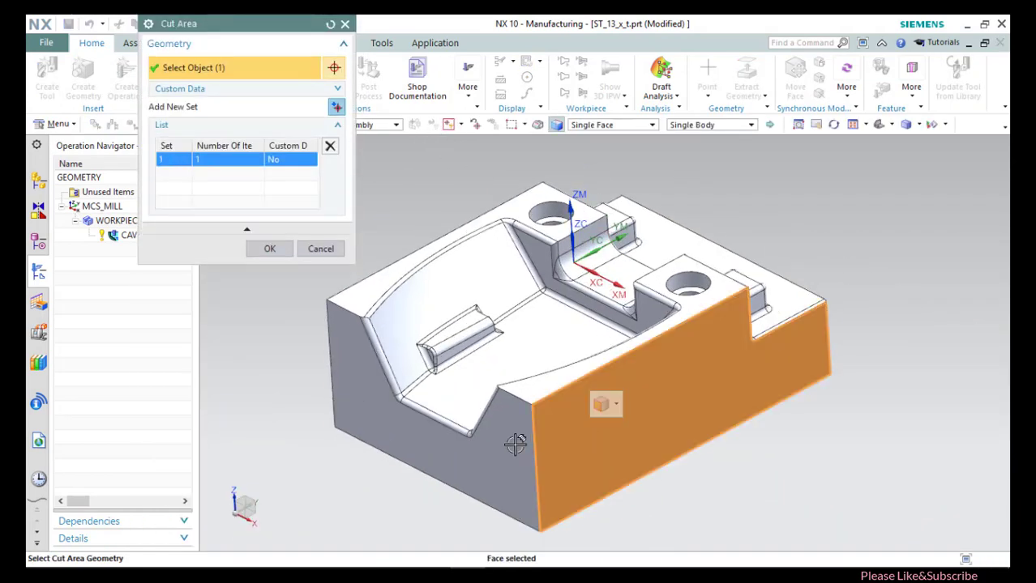
{"action": "left_click", "coordinate": [369, 405]}
{"action": "middle_click_drag", "start_coordinate": [370, 405], "coordinate": [536, 370]}
{"action": "left_click", "coordinate": [444, 386]}
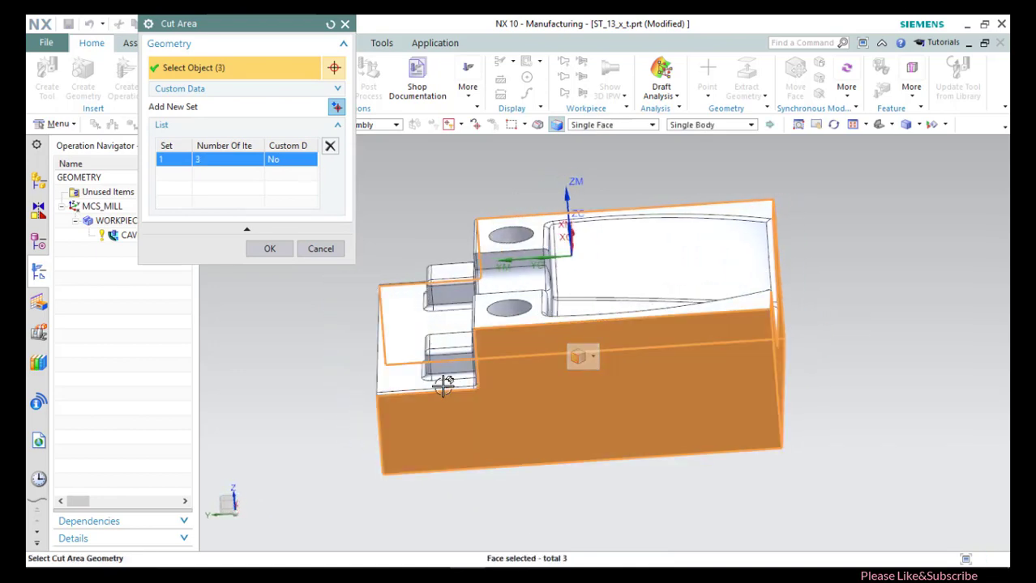
{"action": "middle_click_drag", "start_coordinate": [444, 386], "coordinate": [460, 372]}
{"action": "left_click", "coordinate": [460, 372]}
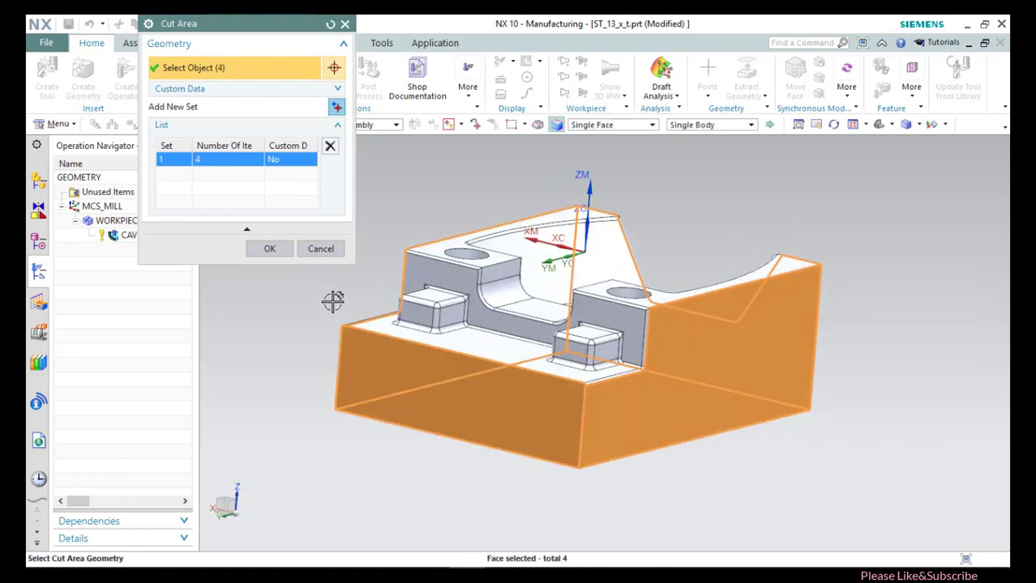
{"action": "left_click", "coordinate": [269, 248]}
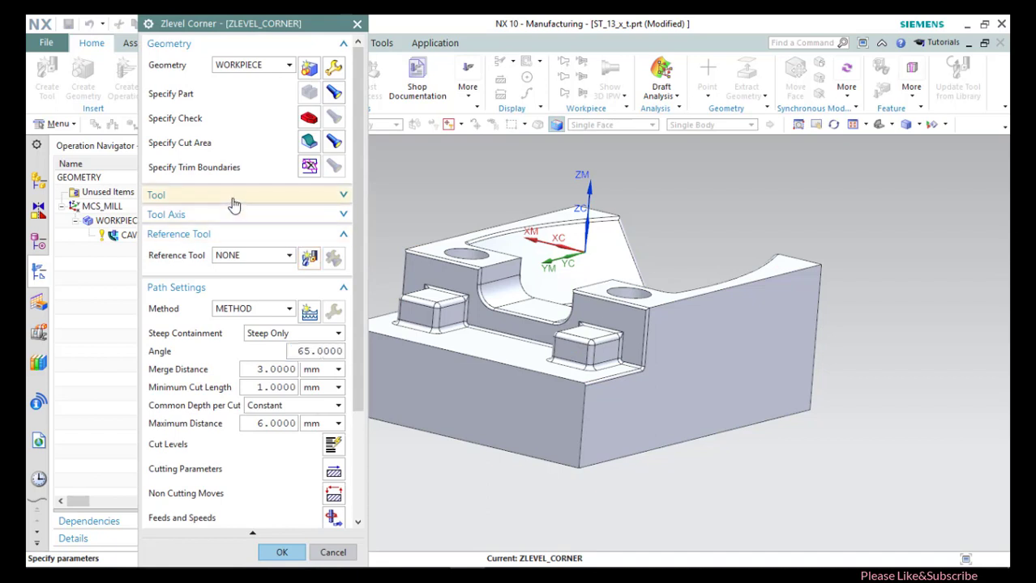
Create an end mill tool named MILL_30 for the Zlevel Corner operation, with diameter 30 mm and lower radius 0.2 mm.
{"action": "left_click", "coordinate": [233, 198]}
{"action": "left_click", "coordinate": [311, 220]}
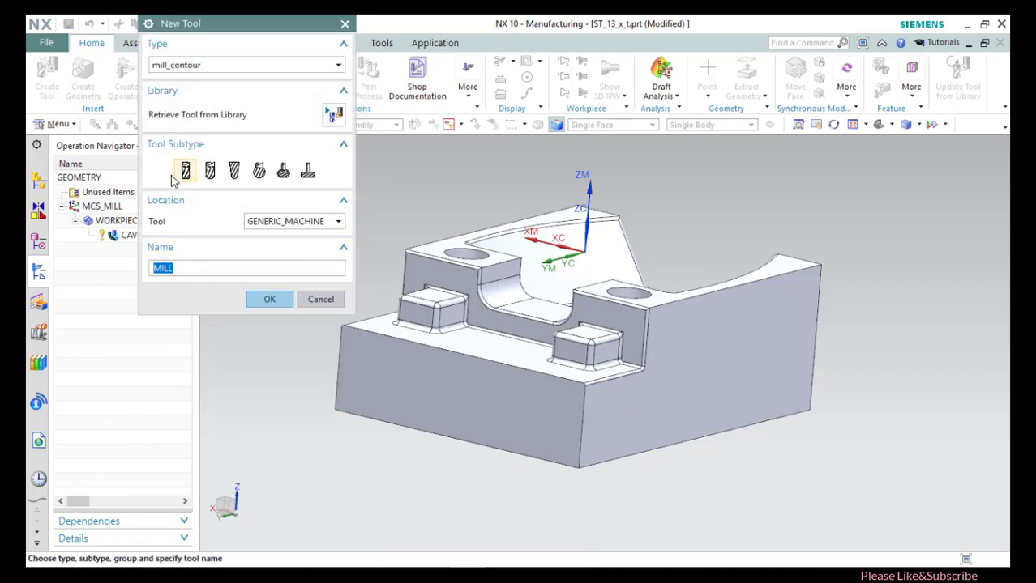
{"action": "left_click", "coordinate": [205, 270]}
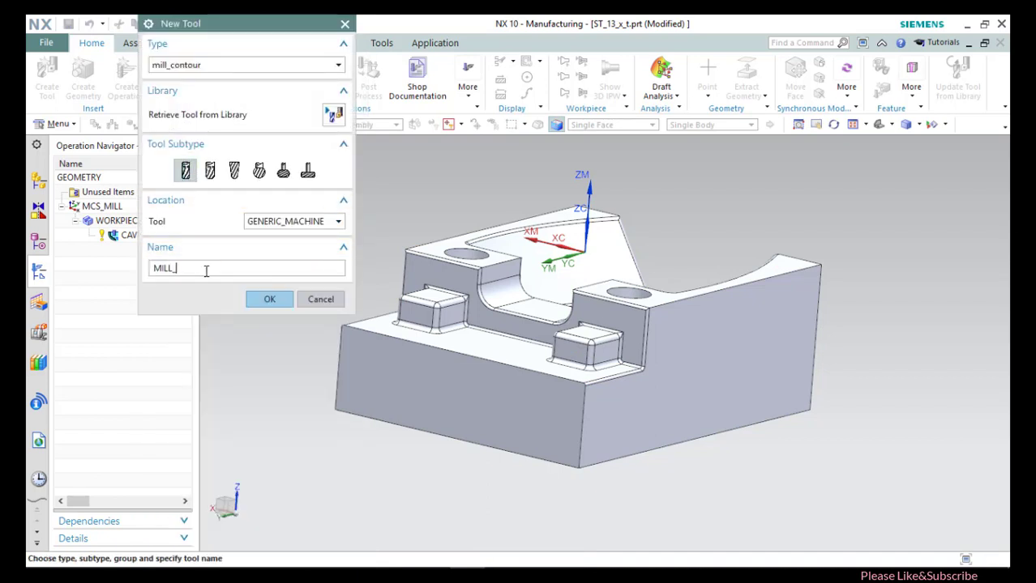
{"action": "key", "text": "Return"}
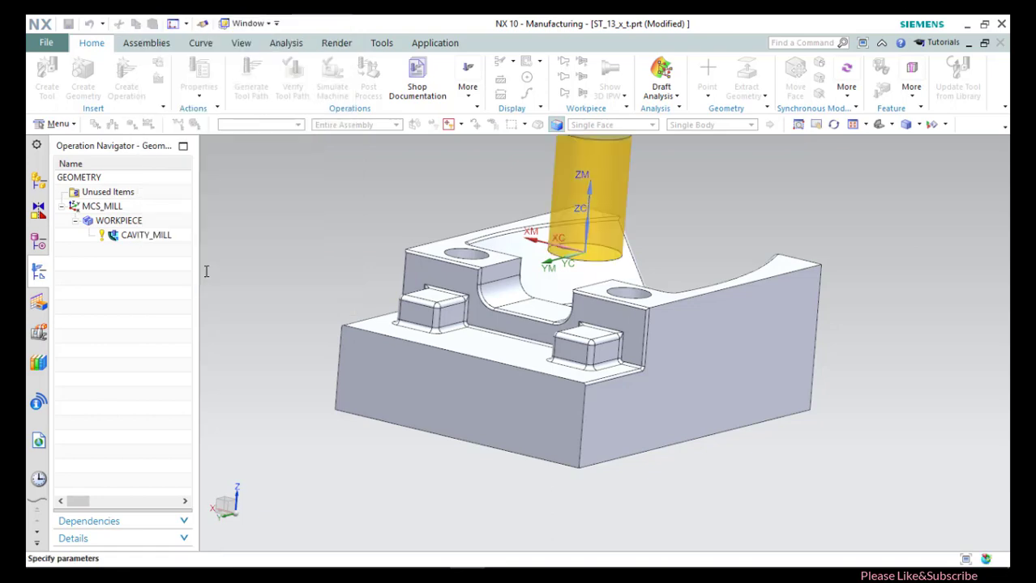
{"action": "key", "text": "BackSpace"}
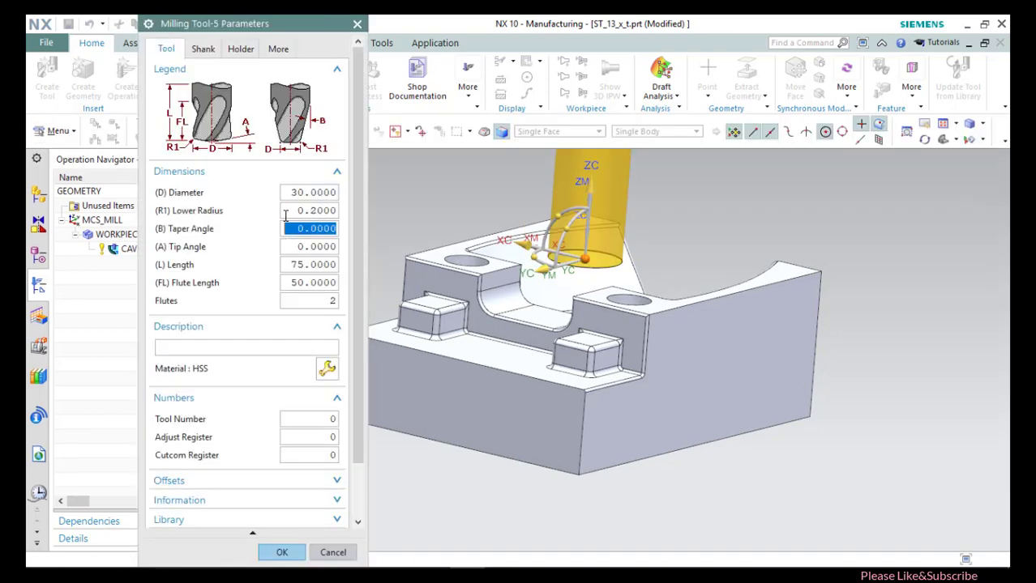
{"action": "key", "text": "Tab"}
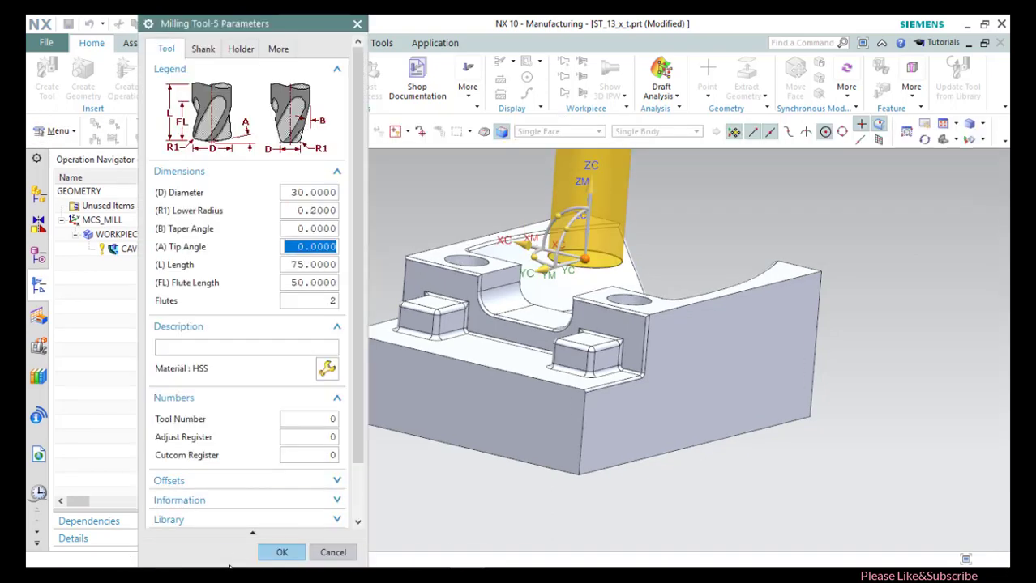
{"action": "left_click", "coordinate": [281, 552]}
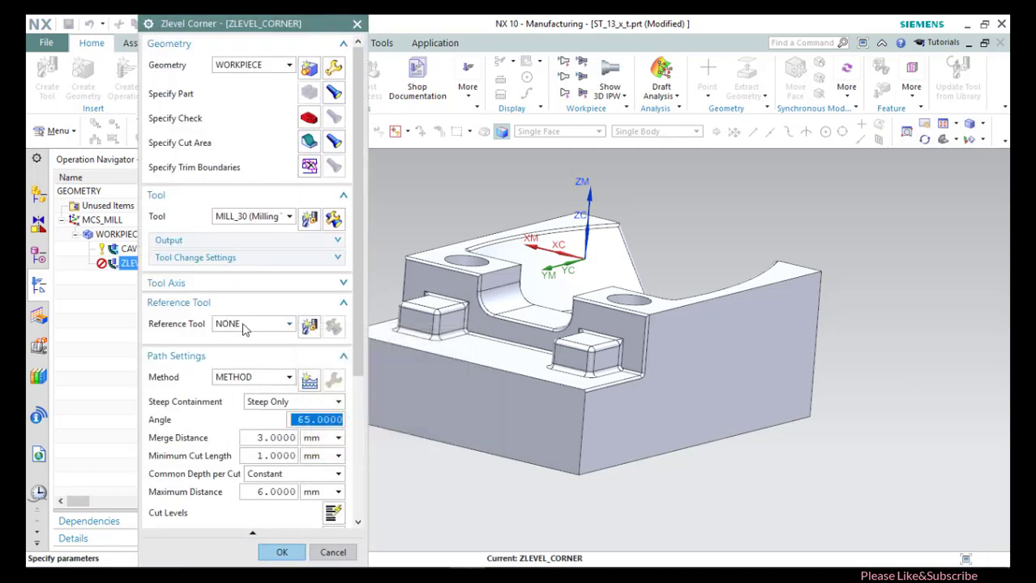
Generate the Zlevel Corner tool path around the block's outer sides and accept the operation.
{"action": "scroll", "coordinate": [251, 374], "scroll_direction": "down", "scroll_amount": 3}
{"action": "scroll", "coordinate": [251, 374], "scroll_direction": "down", "scroll_amount": 1}
{"action": "left_click", "coordinate": [209, 508]}
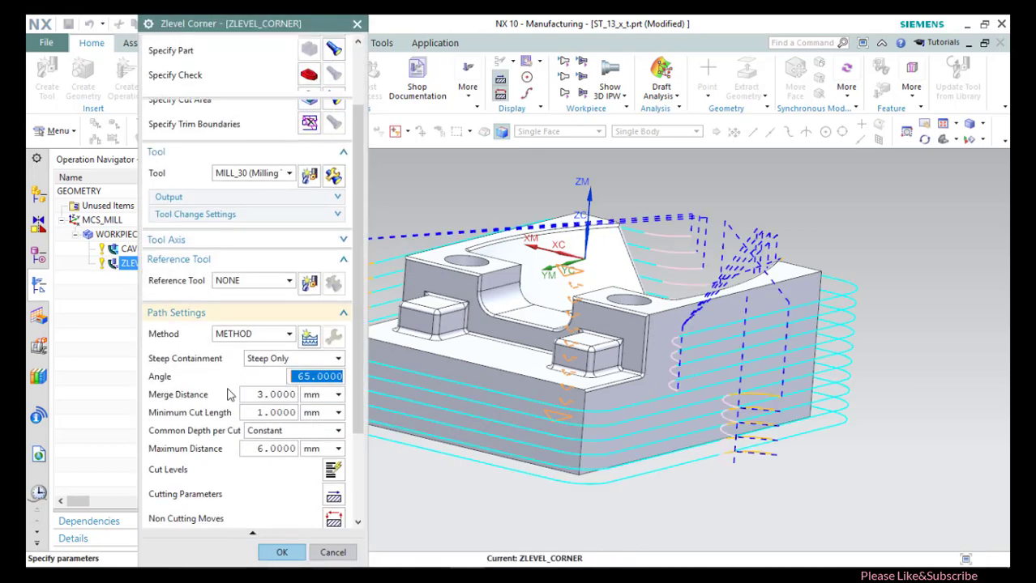
{"action": "left_click", "coordinate": [281, 554]}
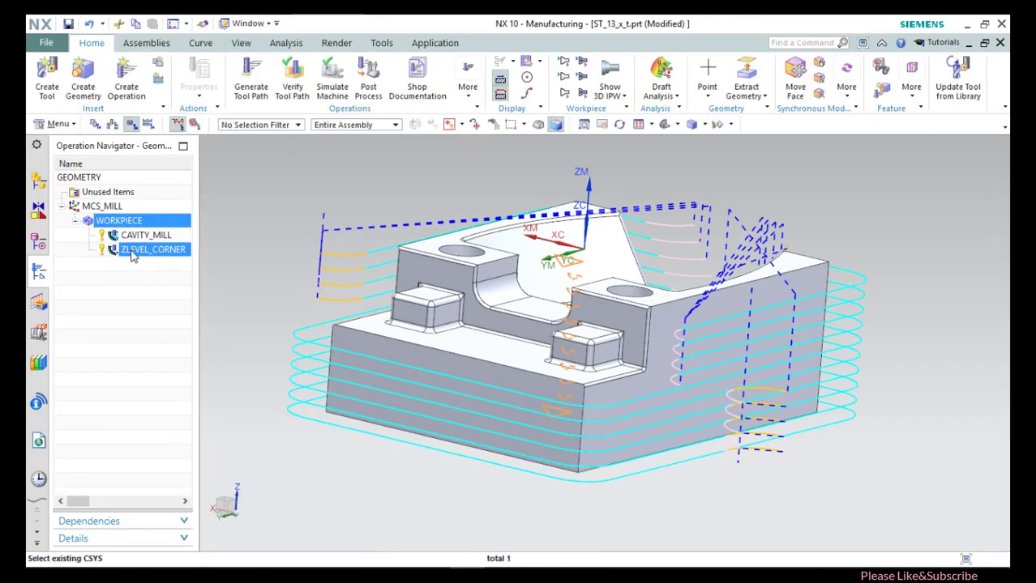
Move the ZLEVEL_CORNER operation ahead of CAVITY_MILL under WORKPIECE.
{"action": "mouse_move", "coordinate": [131, 251]}
{"action": "left_mouse_down"}
{"action": "mouse_move", "coordinate": [144, 254]}
{"action": "mouse_move", "coordinate": [143, 242]}
{"action": "mouse_move", "coordinate": [144, 254]}
{"action": "left_mouse_up"}
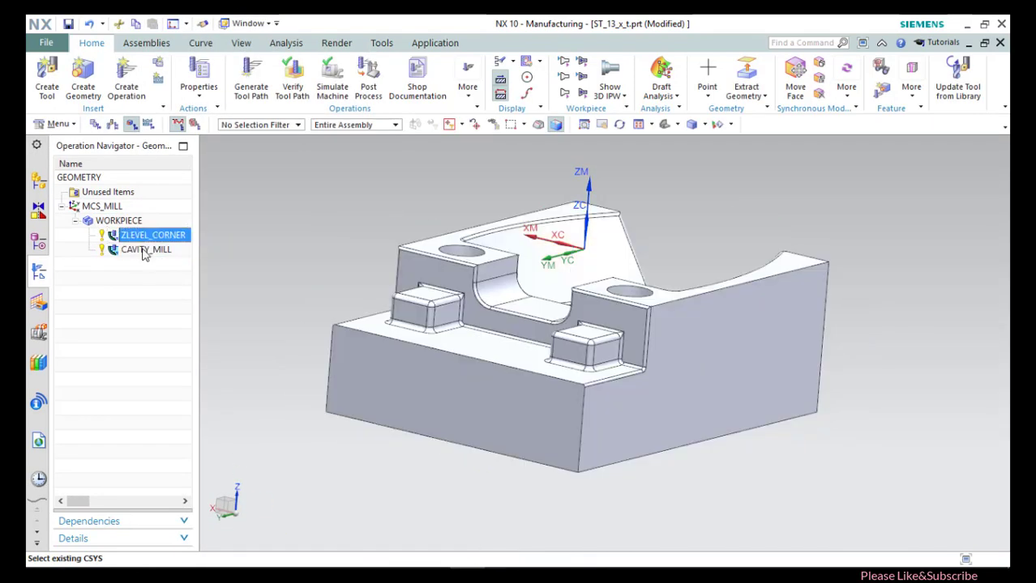
{"action": "left_click", "coordinate": [146, 264]}
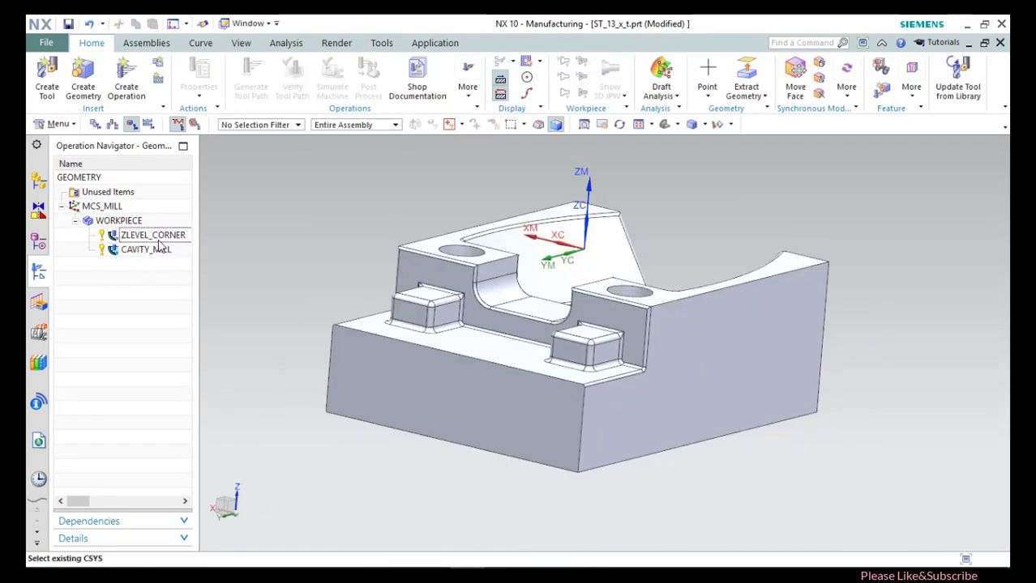
{"action": "middle_click_drag", "start_coordinate": [328, 316], "coordinate": [311, 237]}
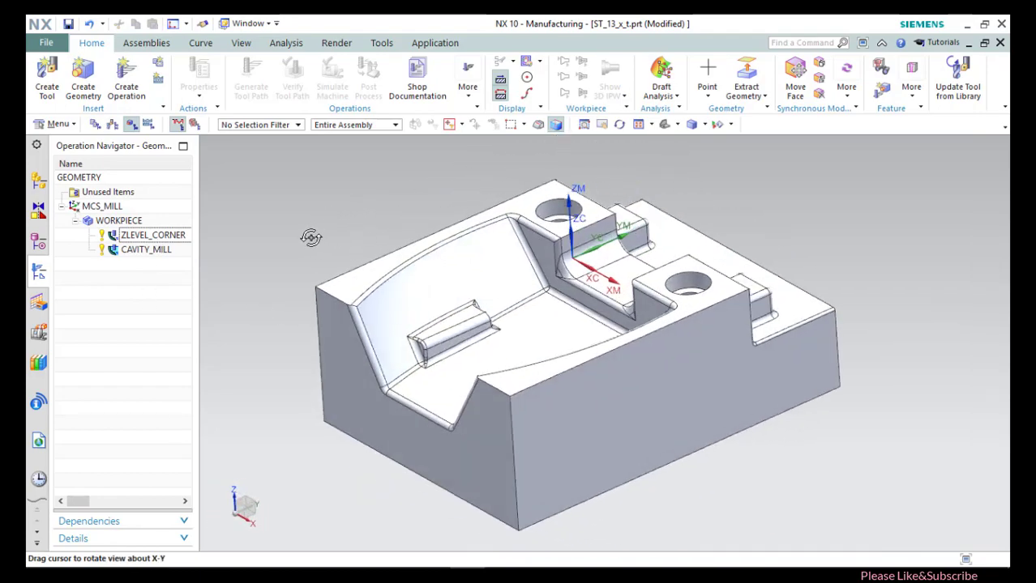
Create a mill_contour Contour Non-Steep Areas operation named CONTOUR_AREA_NON_STEEP under the WORKPIECE geometry.
{"action": "left_click", "coordinate": [118, 220]}
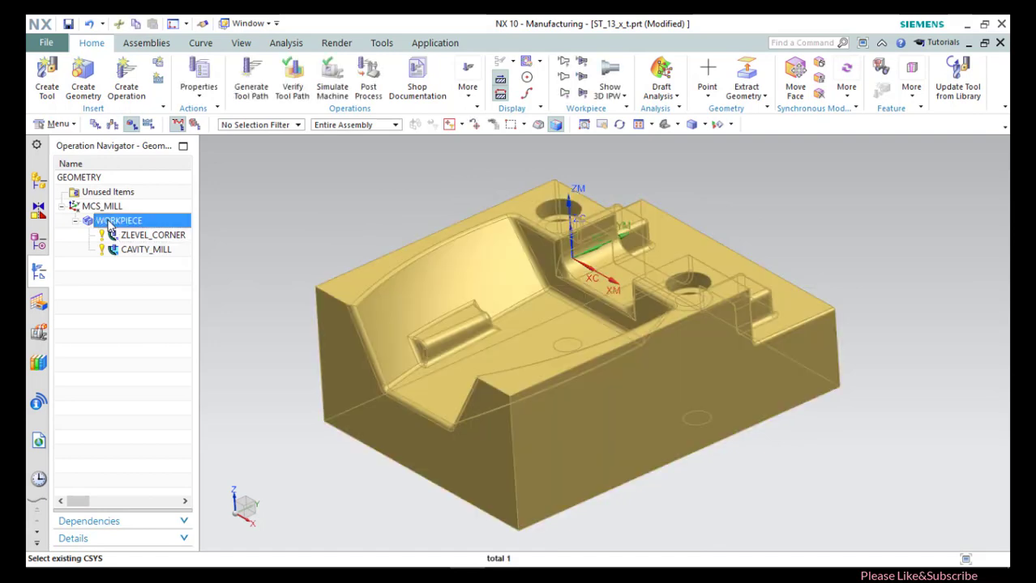
{"action": "right_click", "coordinate": [115, 222]}
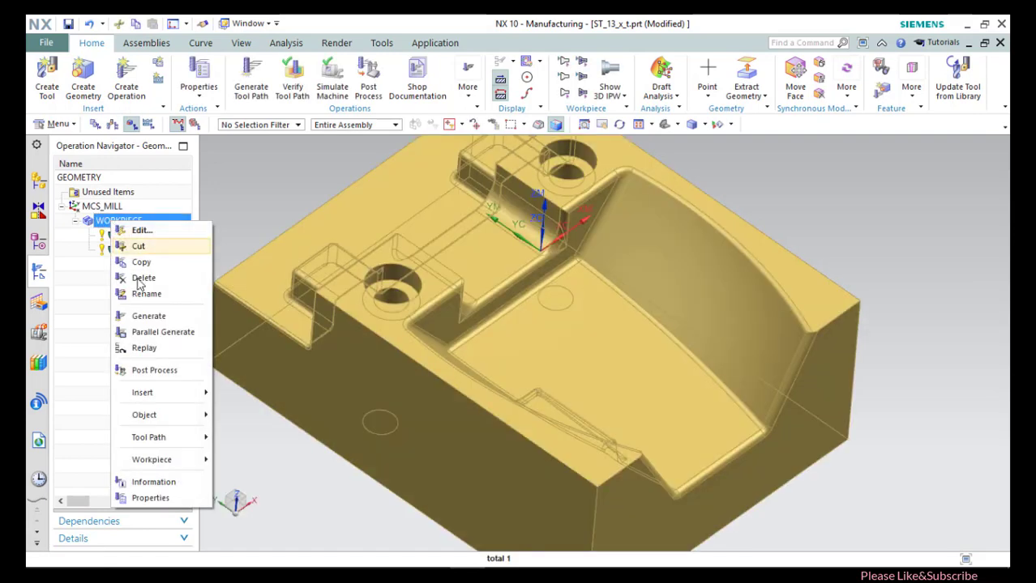
{"action": "mouse_move", "coordinate": [162, 393]}
{"action": "left_click", "coordinate": [240, 396]}
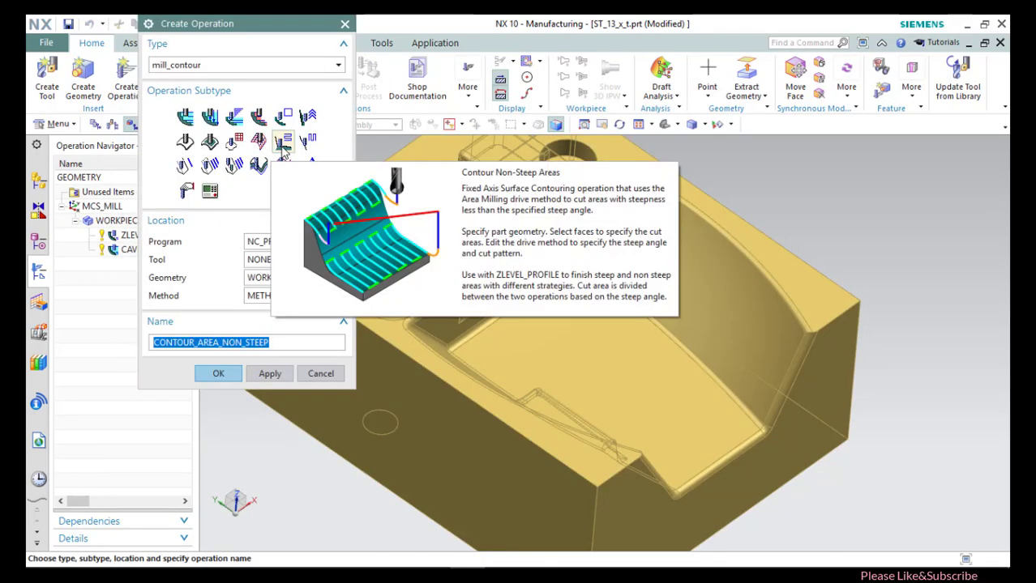
{"action": "left_click", "coordinate": [231, 375]}
Specify both curved side walls of the cavity, with their upper and lower edge blends, as the cut area.
{"action": "left_click", "coordinate": [316, 148]}
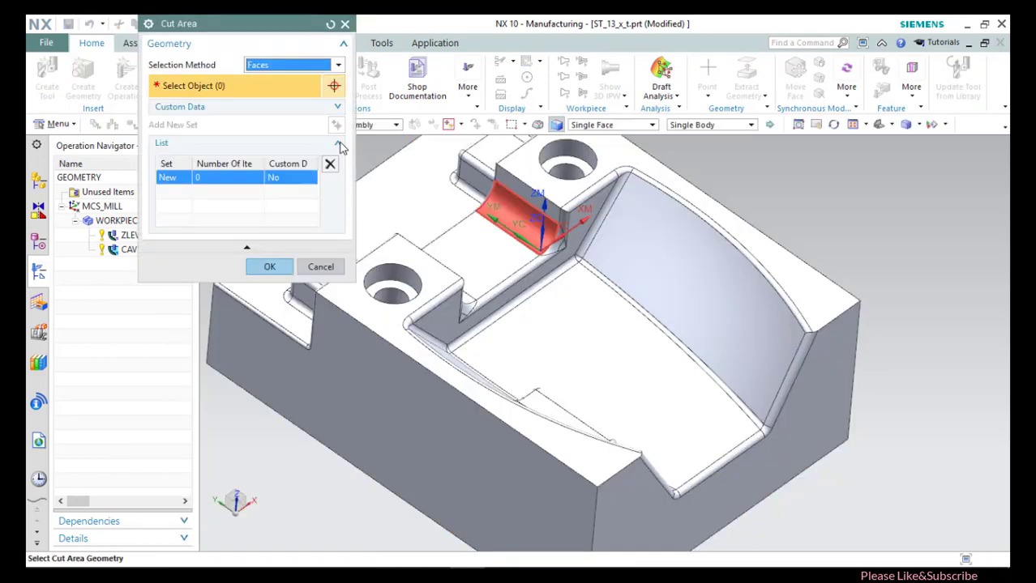
{"action": "left_click", "coordinate": [622, 282]}
{"action": "left_click", "coordinate": [610, 282]}
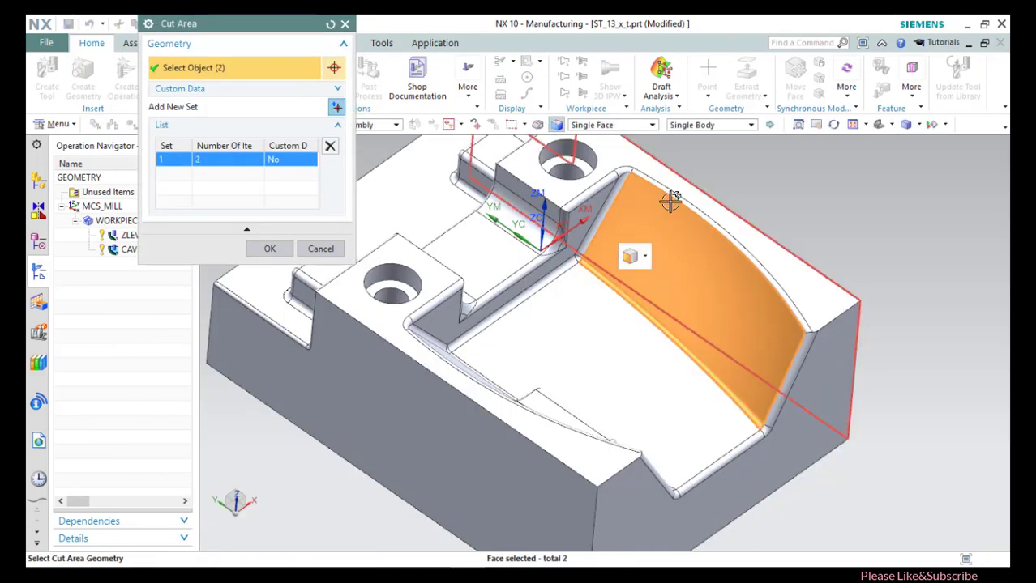
{"action": "left_click", "coordinate": [673, 194]}
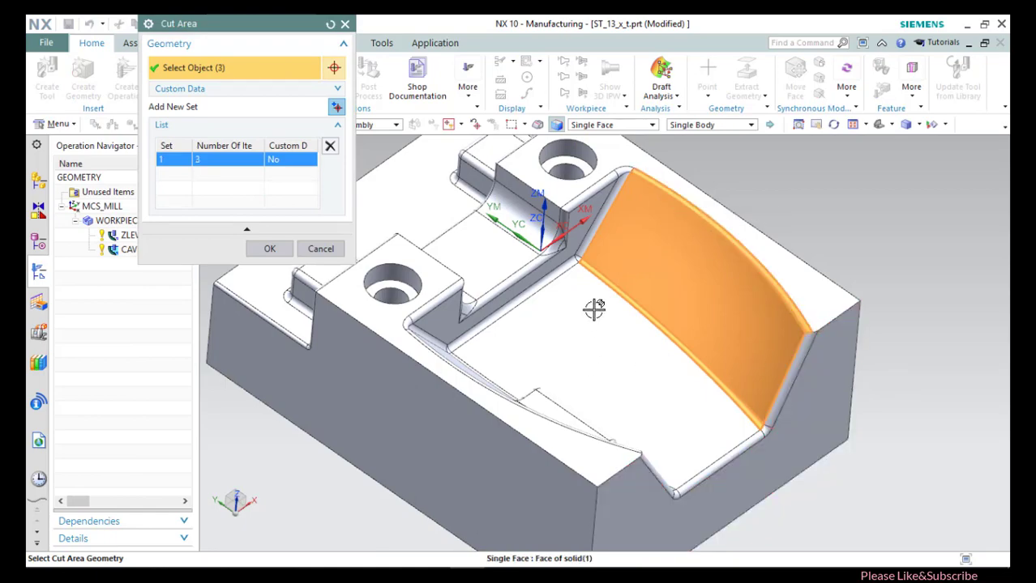
{"action": "middle_click_drag", "start_coordinate": [594, 308], "coordinate": [509, 317]}
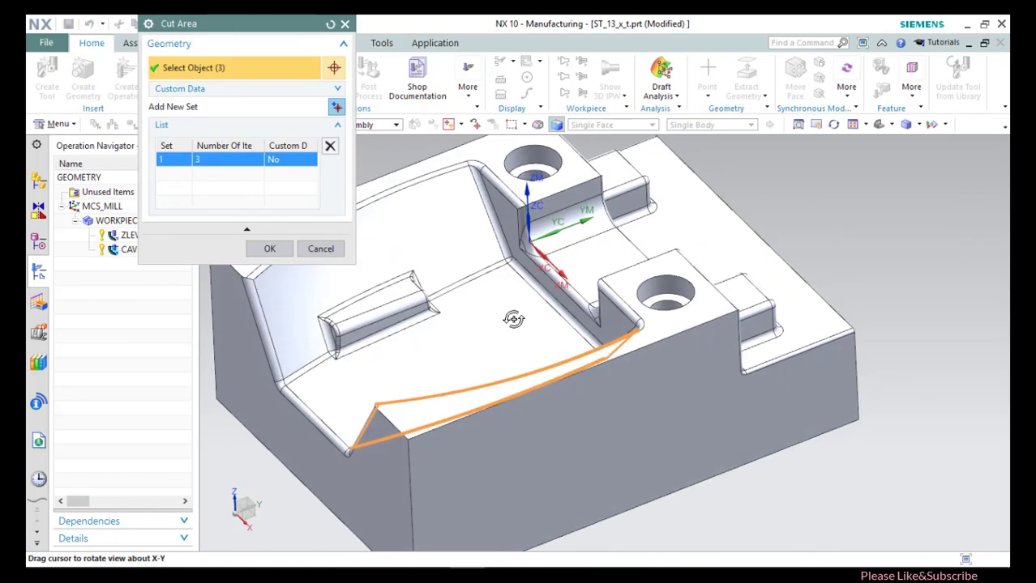
{"action": "left_click", "coordinate": [453, 231]}
{"action": "left_click", "coordinate": [304, 370]}
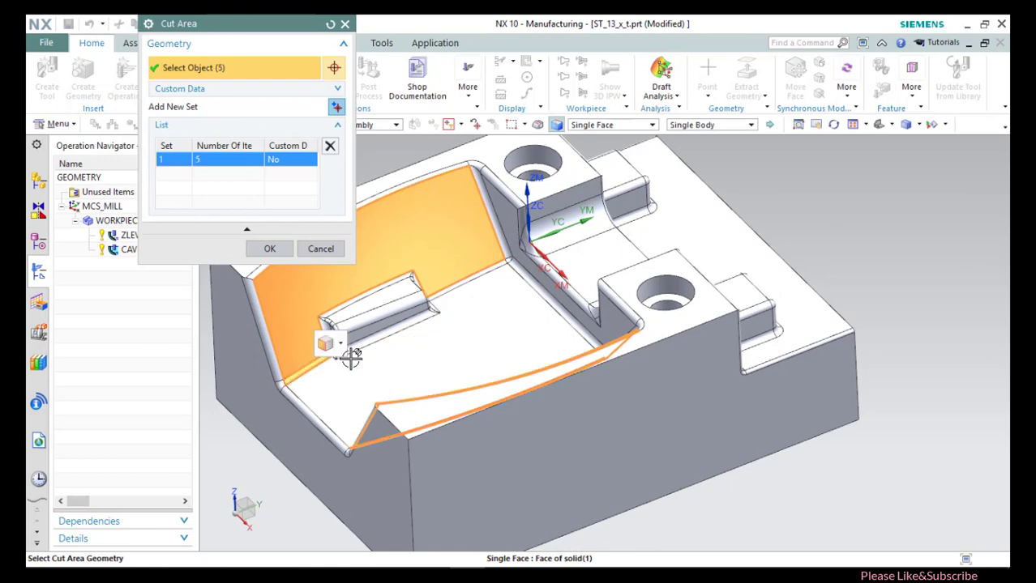
{"action": "left_click", "coordinate": [458, 285]}
{"action": "scroll", "coordinate": [531, 280], "scroll_direction": "down", "scroll_amount": 2}
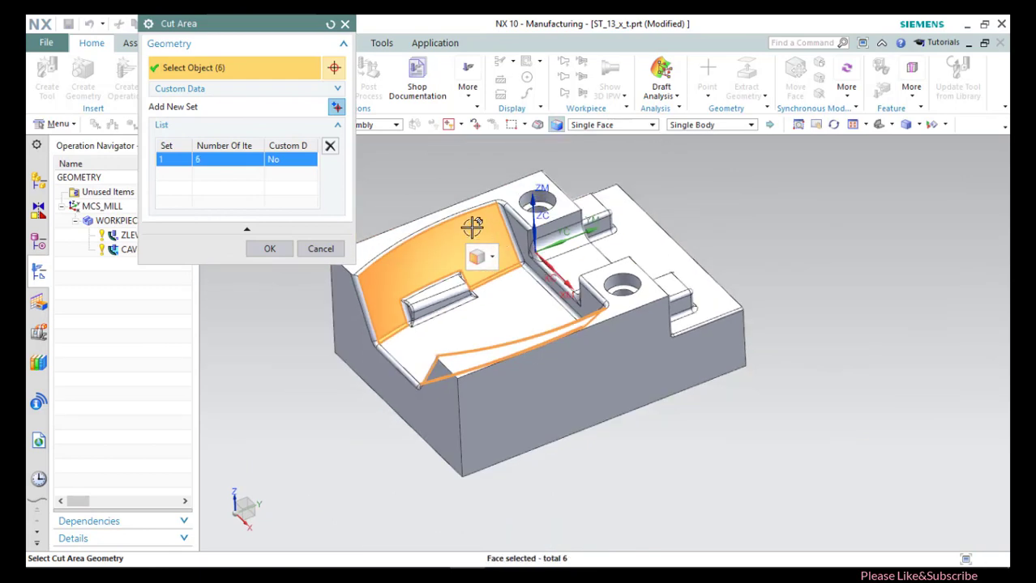
{"action": "scroll", "coordinate": [471, 228], "scroll_direction": "up", "scroll_amount": 3}
{"action": "left_click", "coordinate": [422, 219]}
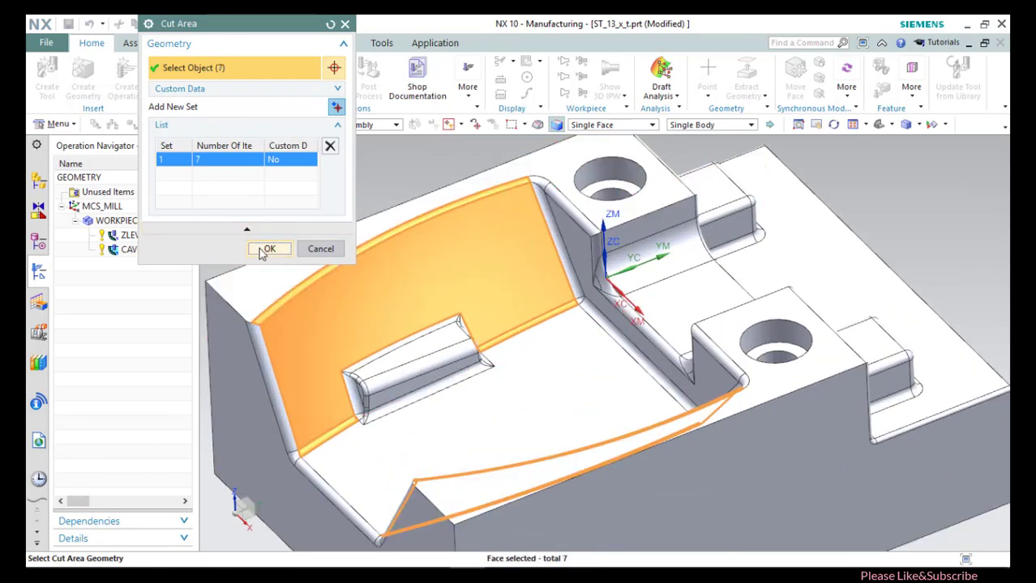
{"action": "left_click", "coordinate": [269, 249]}
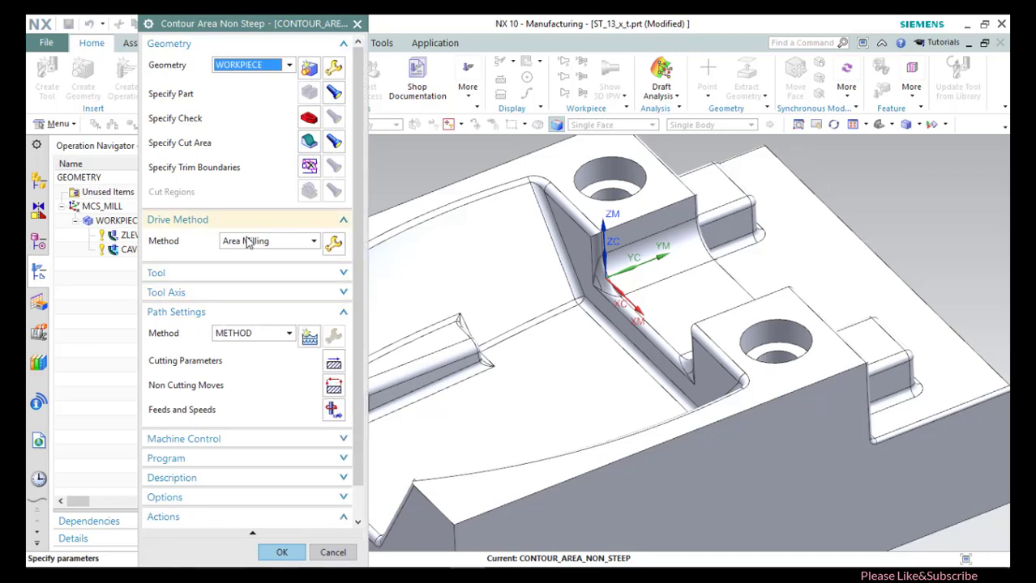
Create a ball mill tool named BALL_MILL_10 with a 10 mm ball diameter for the non-steep contour operation.
{"action": "left_click", "coordinate": [211, 275]}
{"action": "left_click", "coordinate": [261, 298]}
{"action": "left_click", "coordinate": [309, 297]}
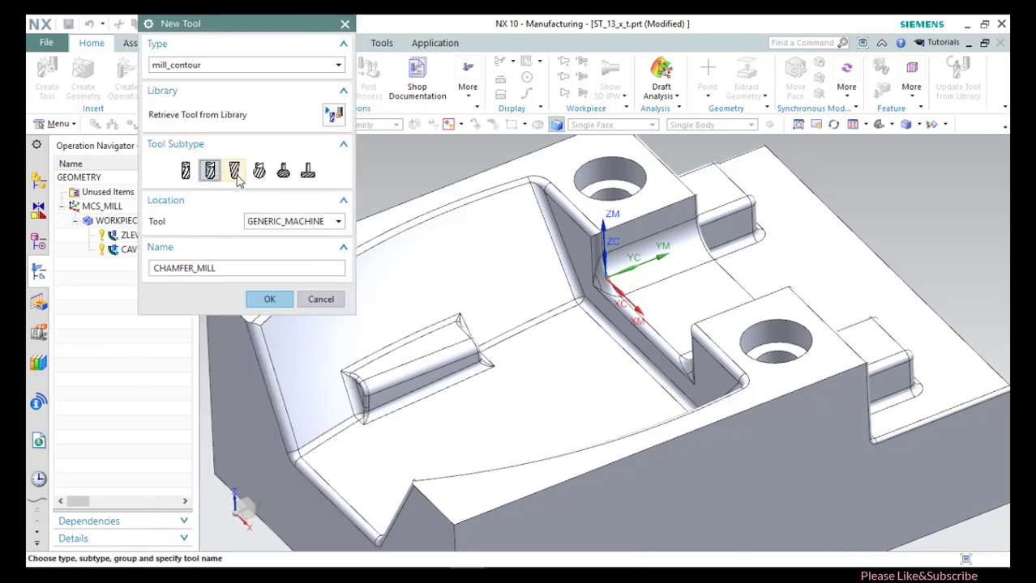
{"action": "left_click", "coordinate": [234, 170]}
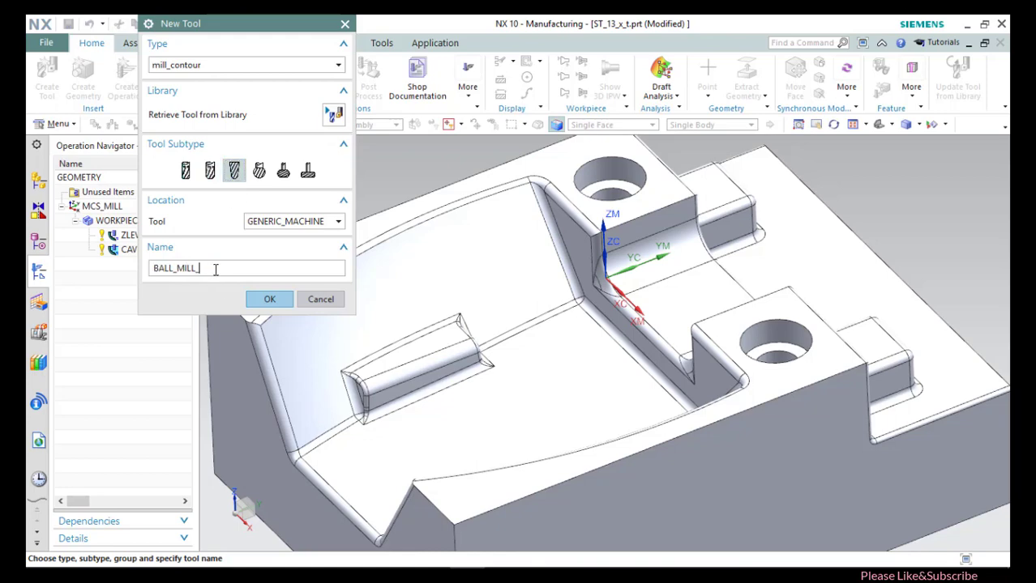
{"action": "left_click", "coordinate": [263, 300]}
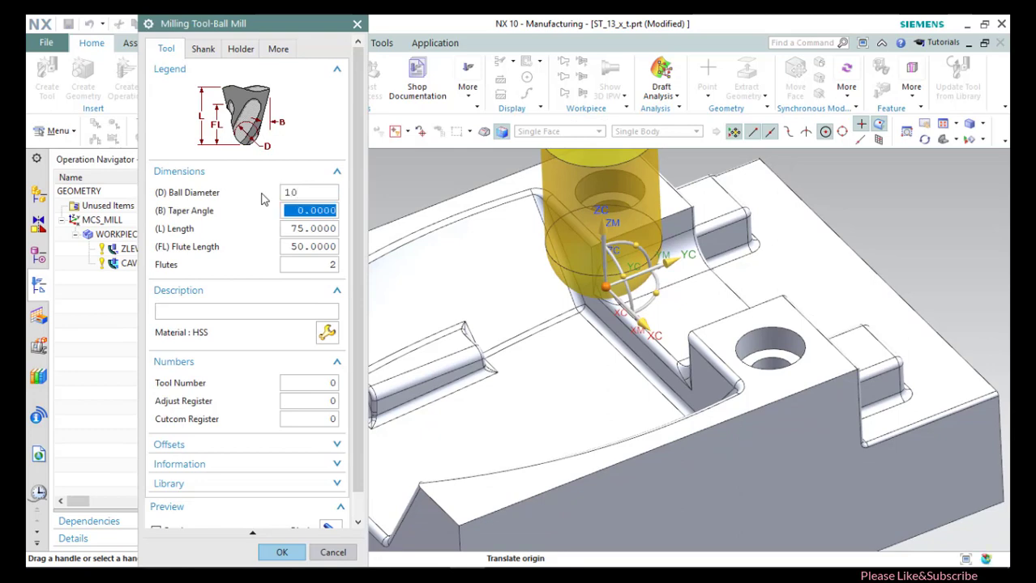
{"action": "key", "text": "Tab"}
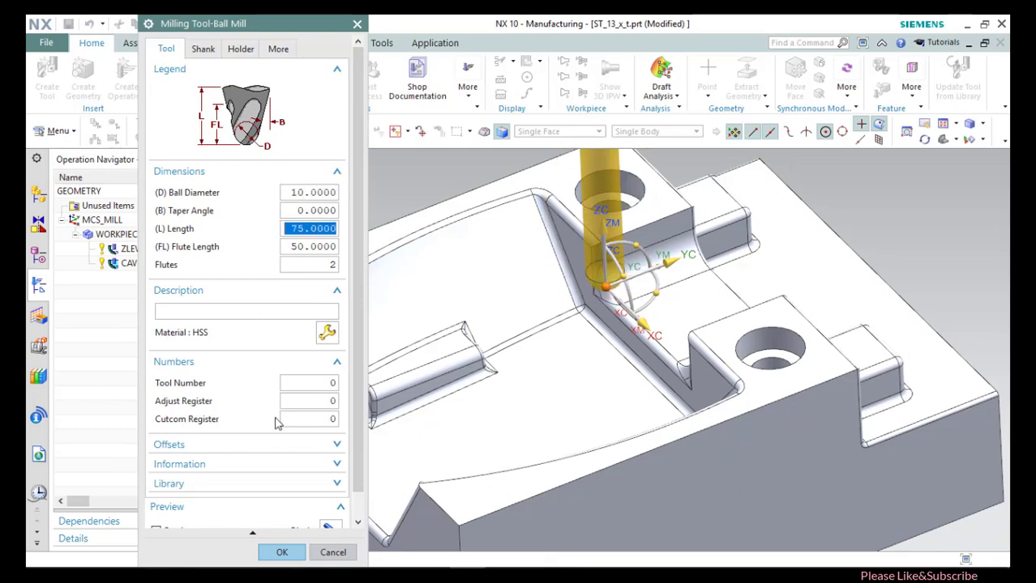
{"action": "left_click", "coordinate": [281, 552]}
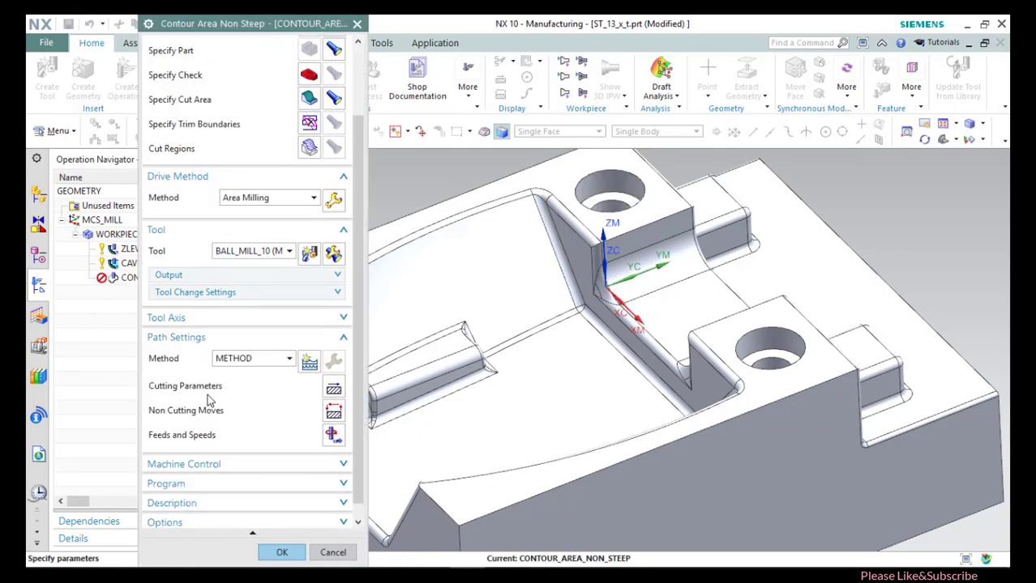
Generate an initial contour tool path and set the area milling stepover to 5 percent of the flat diameter.
{"action": "scroll", "coordinate": [209, 399], "scroll_direction": "down", "scroll_amount": 3}
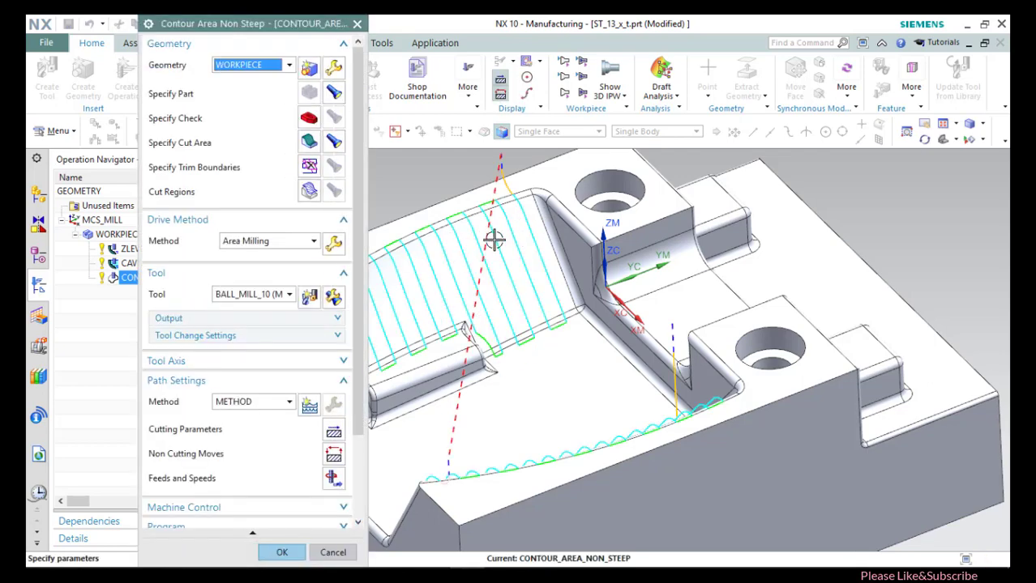
{"action": "left_click", "coordinate": [336, 245]}
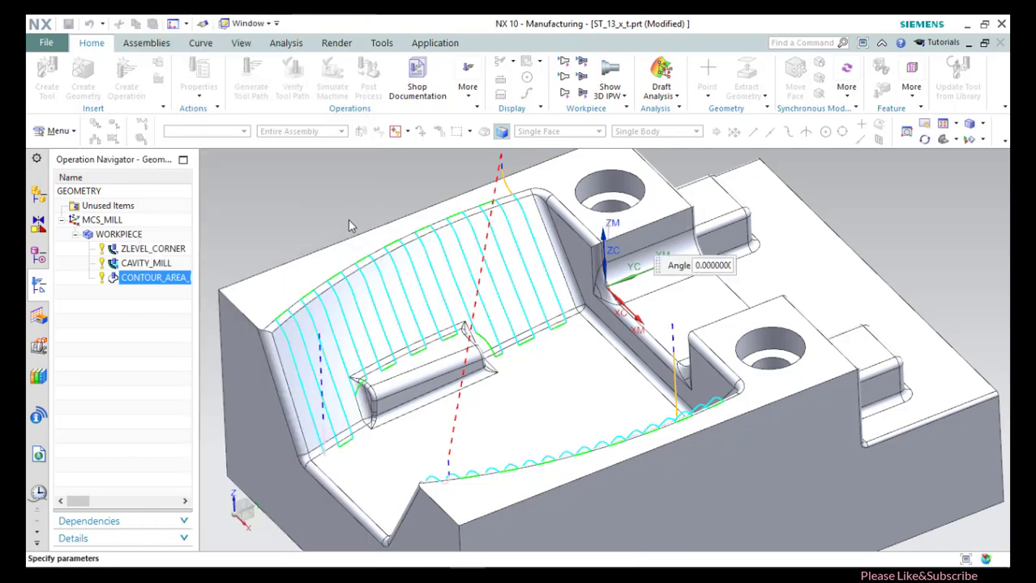
{"action": "left_click", "coordinate": [306, 221]}
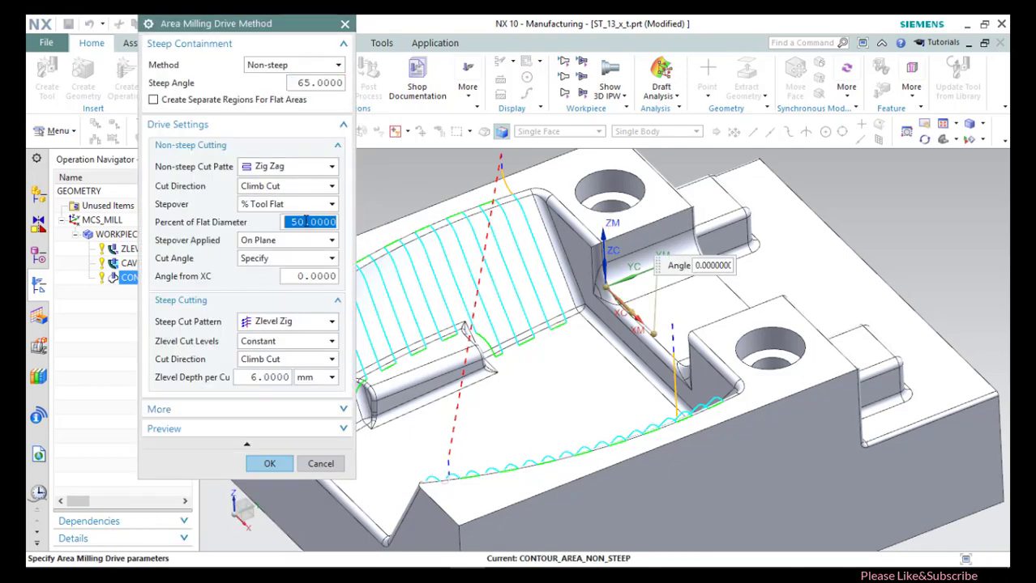
{"action": "type", "text": "5"}
{"action": "key", "text": "Tab"}
{"action": "left_click", "coordinate": [268, 463]}
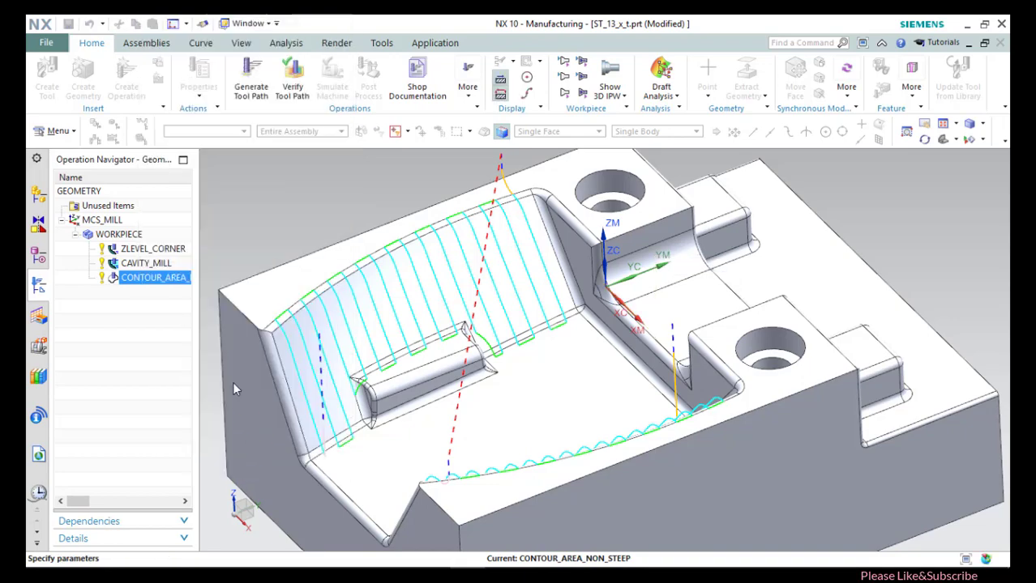
Regenerate the non-steep contour tool path with the finer stepover and inspect its passes on the curved walls.
{"action": "scroll", "coordinate": [194, 394], "scroll_direction": "down", "scroll_amount": 1}
{"action": "left_click", "coordinate": [211, 506]}
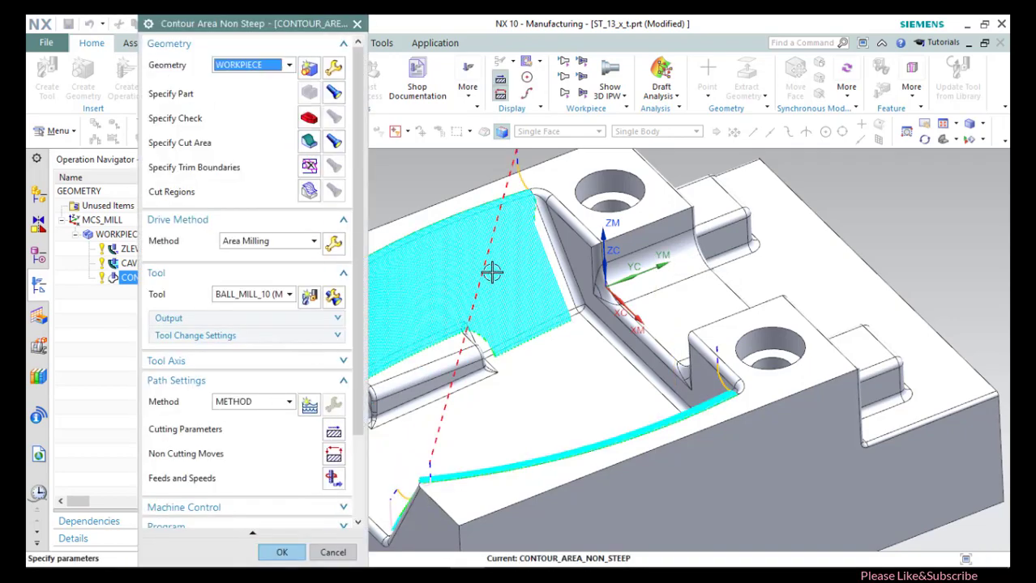
{"action": "scroll", "coordinate": [604, 312], "scroll_direction": "down", "scroll_amount": 5}
{"action": "scroll", "coordinate": [604, 312], "scroll_direction": "down", "scroll_amount": 3}
{"action": "scroll", "coordinate": [762, 410], "scroll_direction": "up", "scroll_amount": 3}
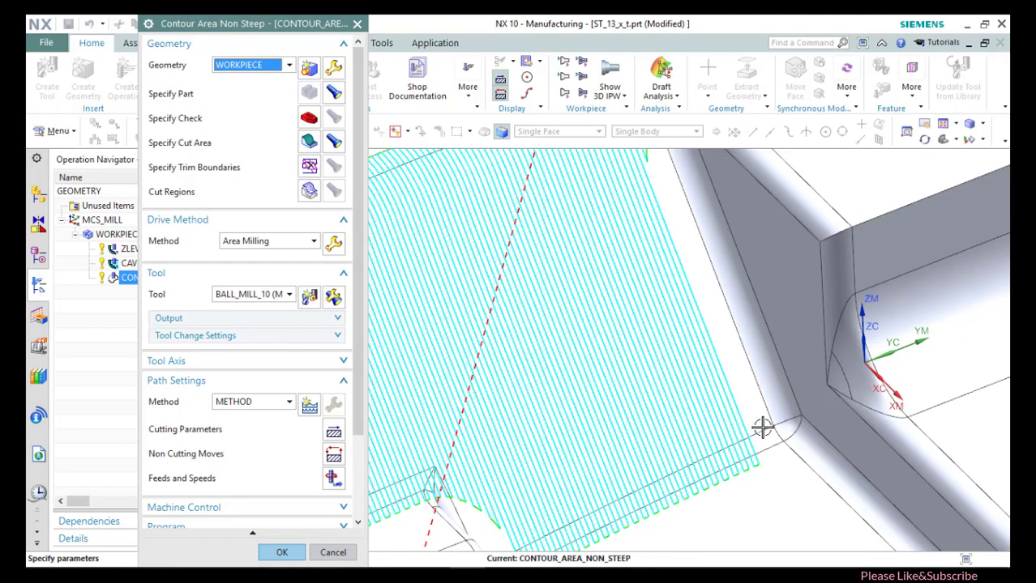
{"action": "scroll", "coordinate": [739, 420], "scroll_direction": "up", "scroll_amount": 2}
{"action": "scroll", "coordinate": [698, 447], "scroll_direction": "up", "scroll_amount": 2}
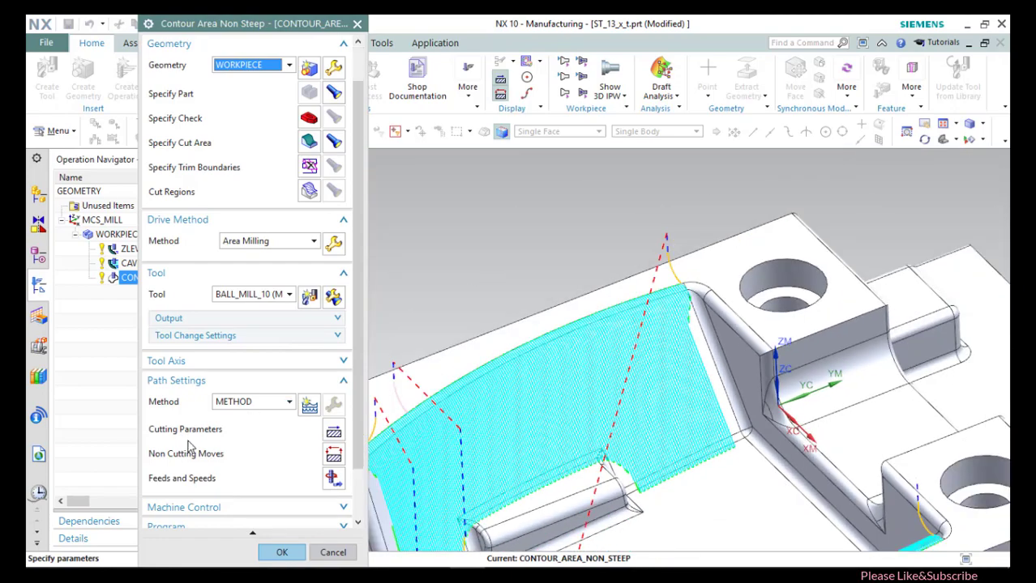
Simulate the non-steep contour tool path in 3D Dynamic, inspecting the material removed from the curved walls, and accept the operation.
{"action": "scroll", "coordinate": [189, 446], "scroll_direction": "down", "scroll_amount": 3}
{"action": "left_click", "coordinate": [268, 508]}
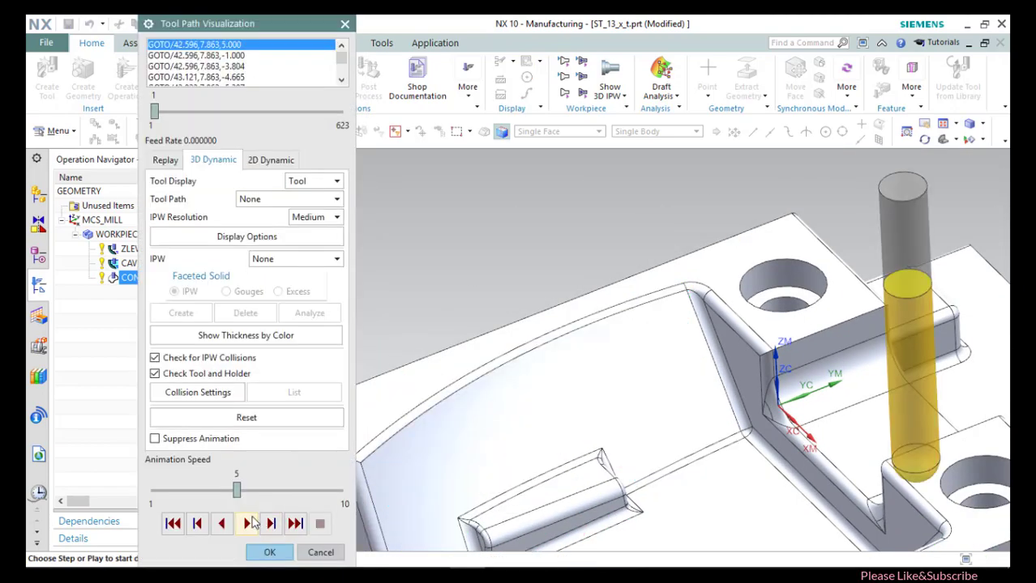
{"action": "left_click", "coordinate": [247, 523]}
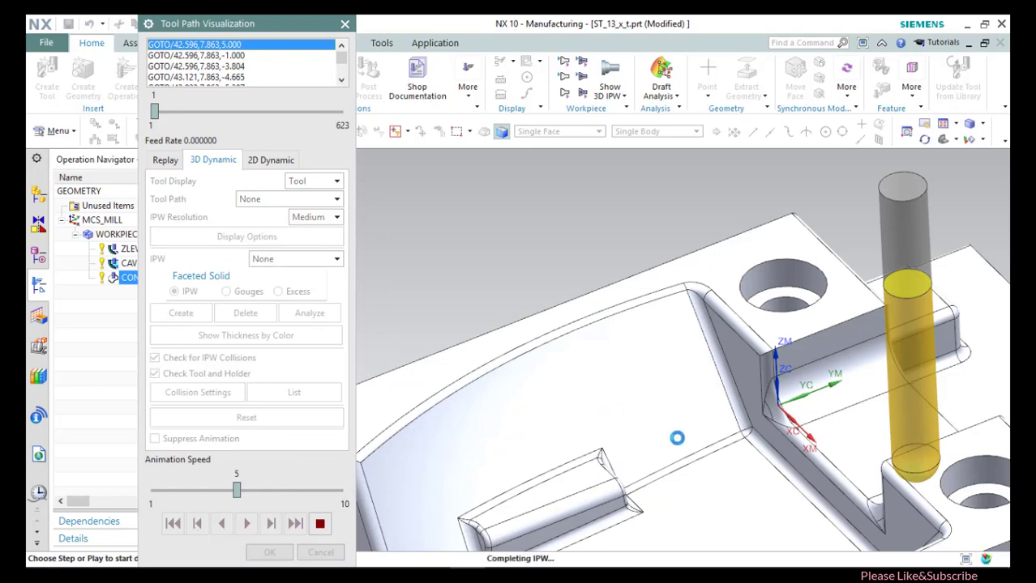
{"action": "scroll", "coordinate": [687, 430], "scroll_direction": "down", "scroll_amount": 5}
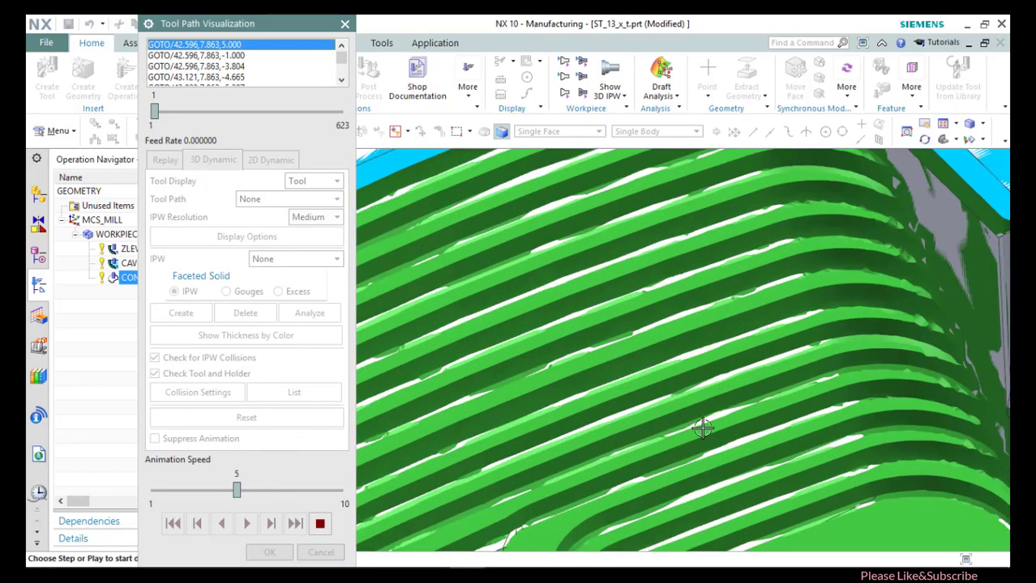
{"action": "scroll", "coordinate": [700, 431], "scroll_direction": "up", "scroll_amount": 10}
{"action": "mouse_move", "coordinate": [768, 485]}
{"action": "middle_mouse_down"}
{"action": "mouse_move", "coordinate": [758, 374]}
{"action": "mouse_move", "coordinate": [794, 453]}
{"action": "mouse_move", "coordinate": [782, 478]}
{"action": "middle_mouse_up"}
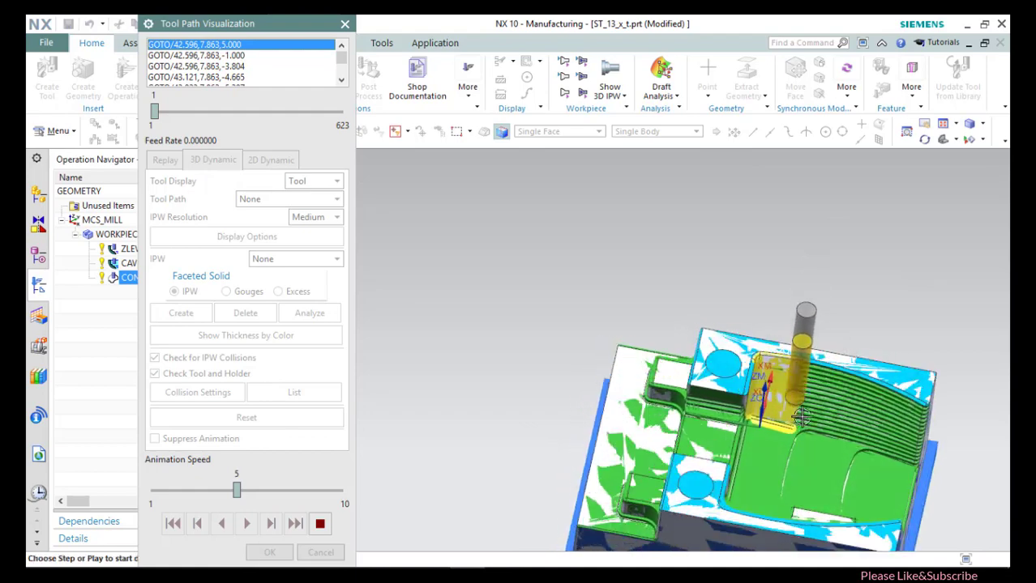
{"action": "scroll", "coordinate": [763, 479], "scroll_direction": "up", "scroll_amount": 3}
{"action": "scroll", "coordinate": [754, 431], "scroll_direction": "down", "scroll_amount": 5}
{"action": "scroll", "coordinate": [754, 431], "scroll_direction": "up", "scroll_amount": 4}
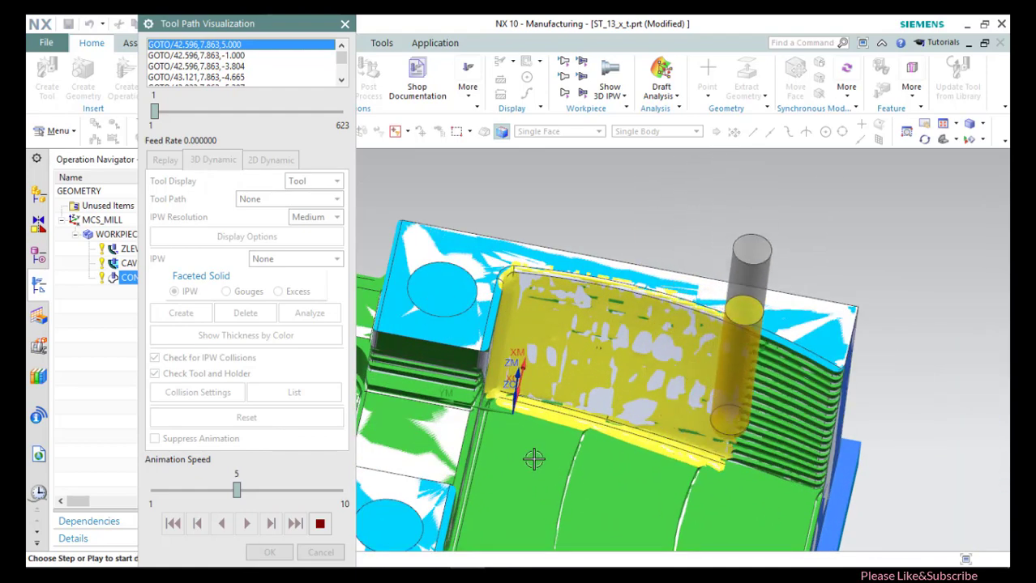
{"action": "left_click", "coordinate": [320, 525]}
{"action": "left_click", "coordinate": [269, 552]}
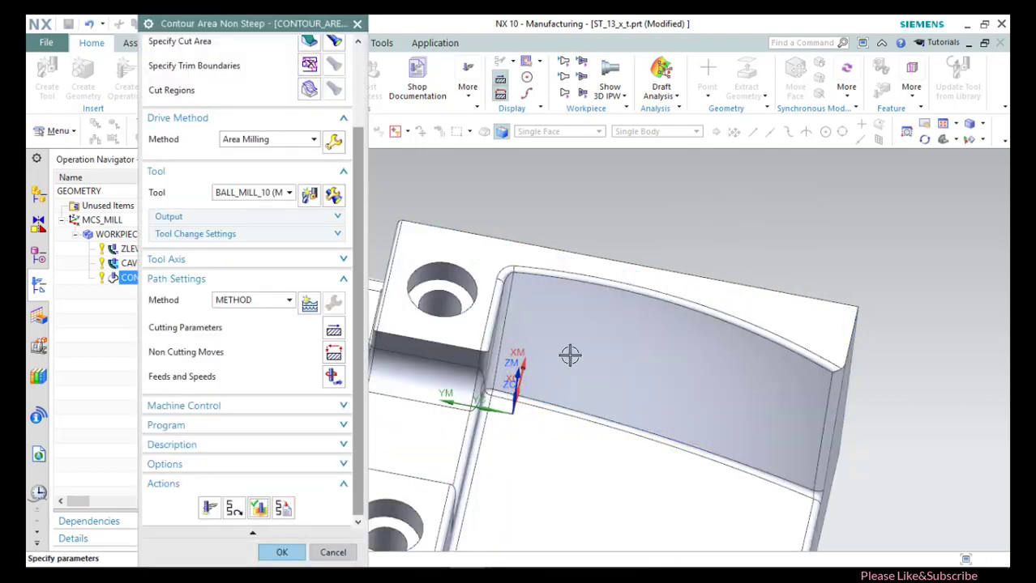
{"action": "left_click", "coordinate": [273, 551]}
{"action": "middle_click_drag", "start_coordinate": [556, 382], "coordinate": [548, 261]}
Insert a drill-type Spot Drilling operation named SPOT_DRILLING under WORKPIECE.
{"action": "left_click", "coordinate": [131, 224]}
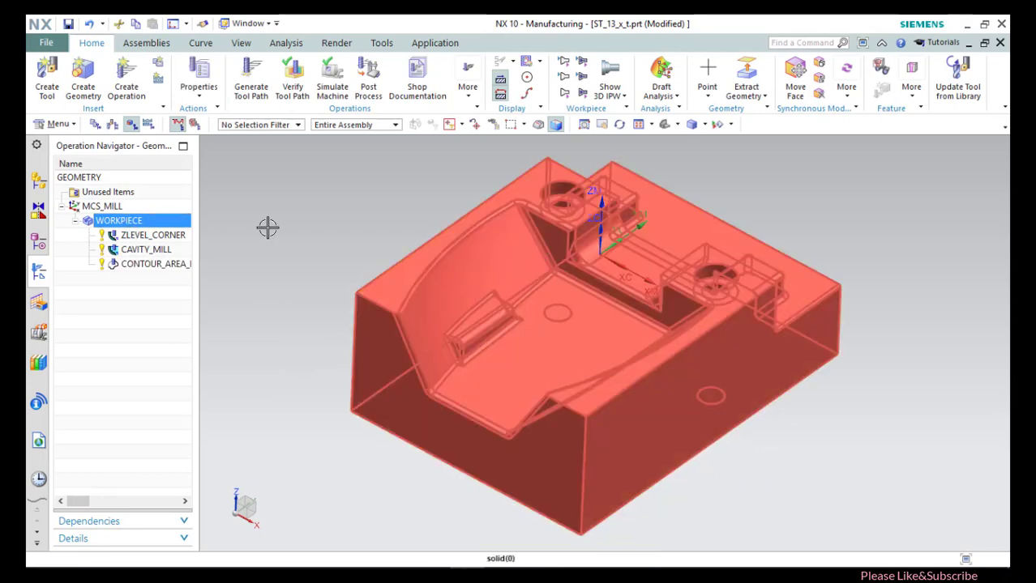
{"action": "right_click", "coordinate": [118, 224]}
{"action": "mouse_move", "coordinate": [164, 393]}
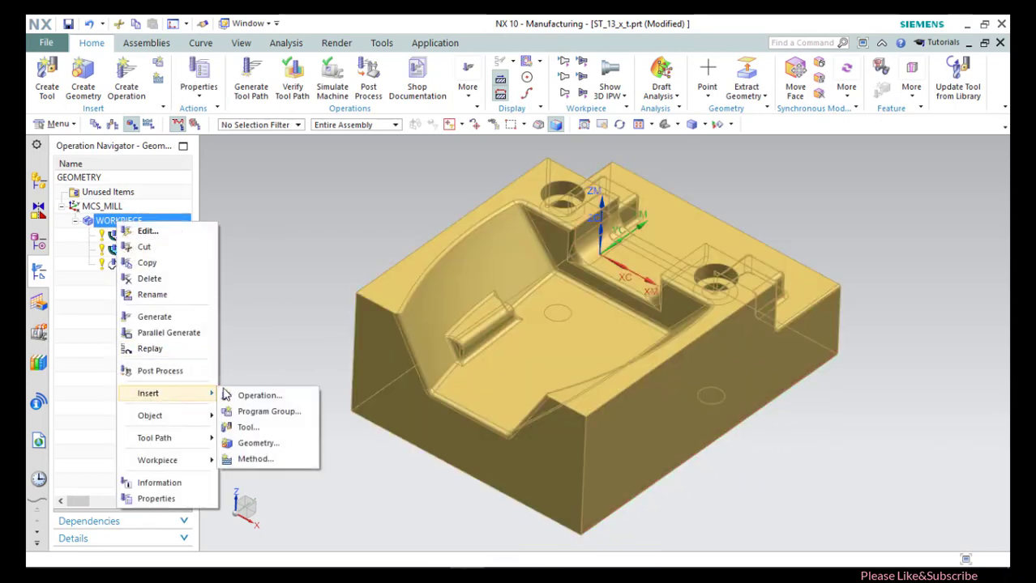
{"action": "left_click", "coordinate": [242, 396]}
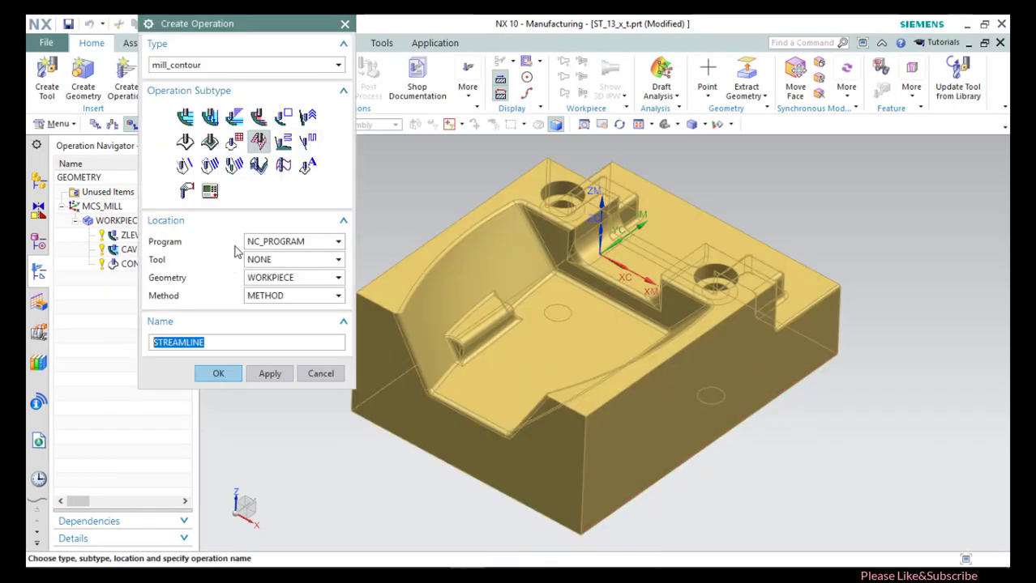
{"action": "left_click", "coordinate": [222, 67]}
{"action": "left_click", "coordinate": [162, 153]}
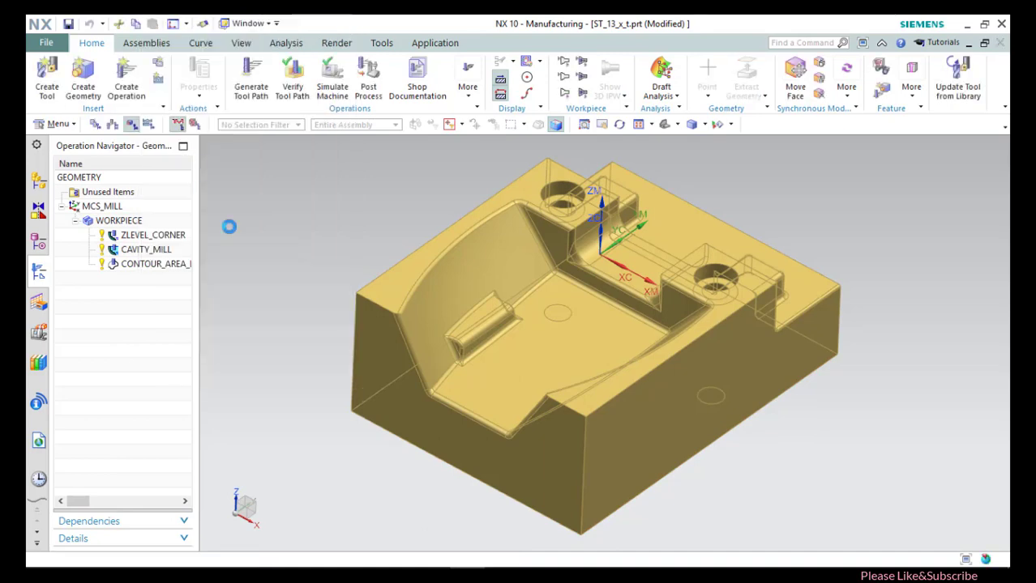
{"action": "left_click", "coordinate": [209, 118]}
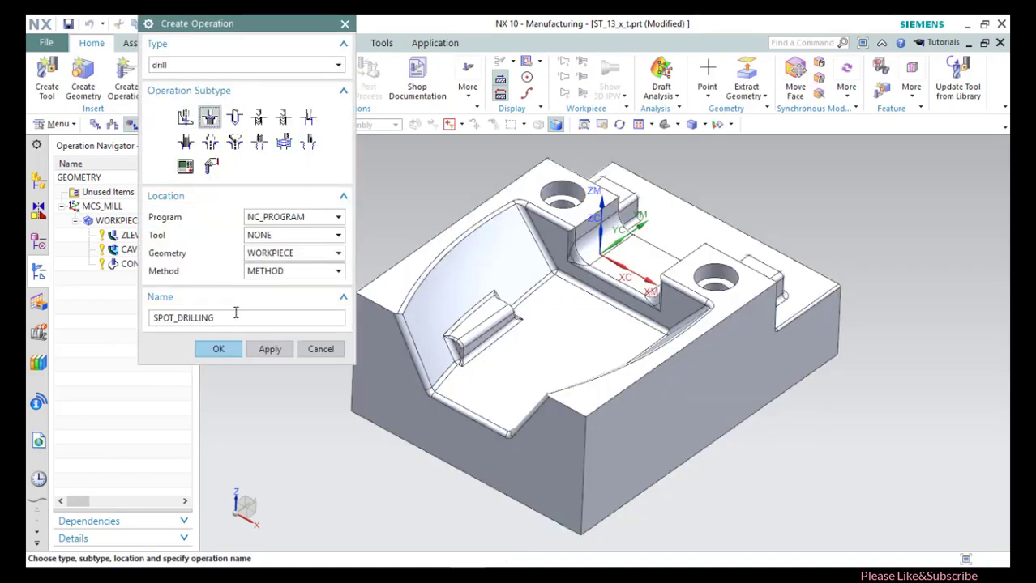
{"action": "left_click", "coordinate": [224, 350]}
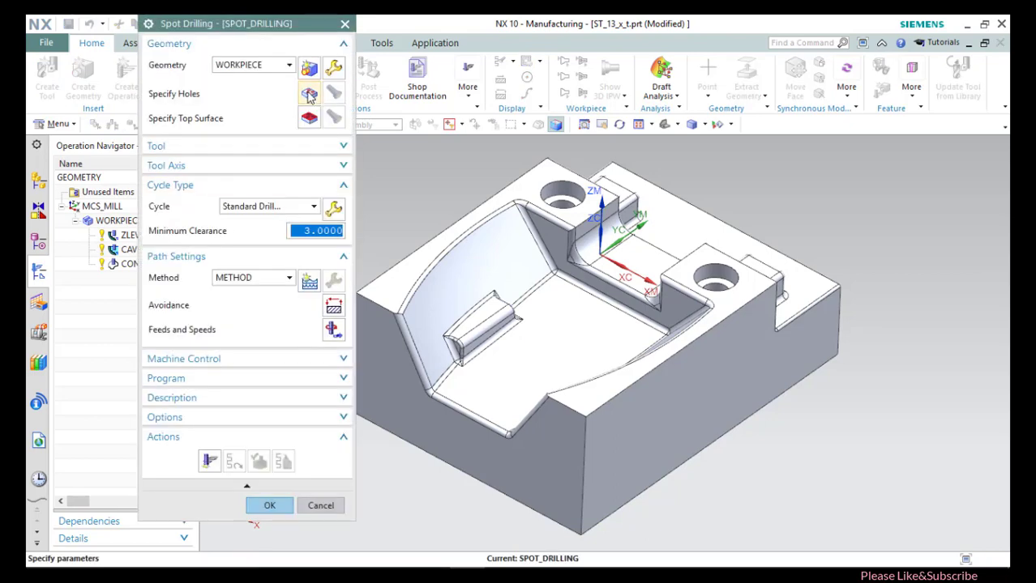
Specify the upper circular edges of the two counterbored holes as the holes for spot drilling.
{"action": "left_click", "coordinate": [307, 95]}
{"action": "scroll", "coordinate": [555, 174], "scroll_direction": "up", "scroll_amount": 2}
{"action": "left_click", "coordinate": [245, 47]}
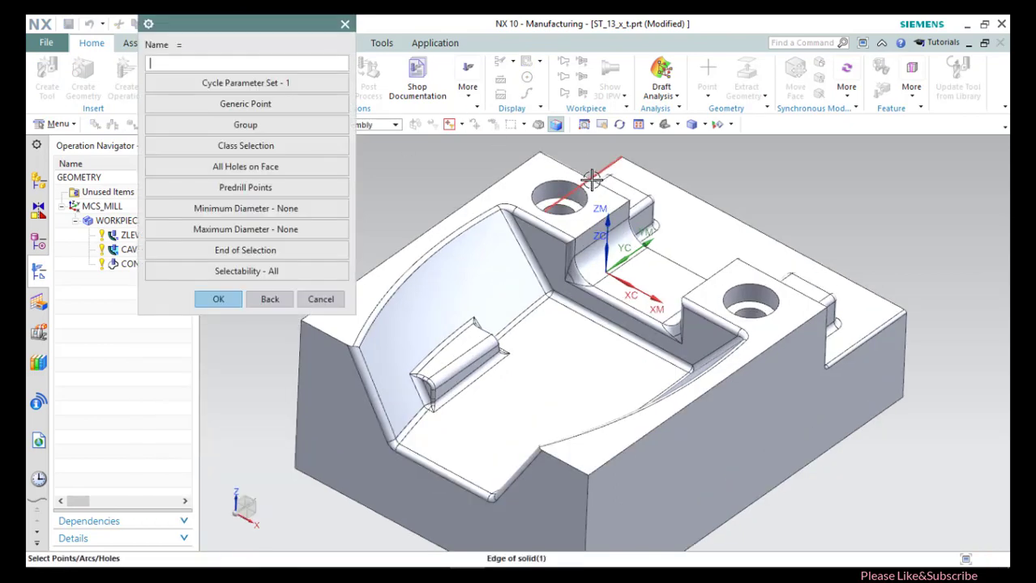
{"action": "left_click", "coordinate": [571, 181]}
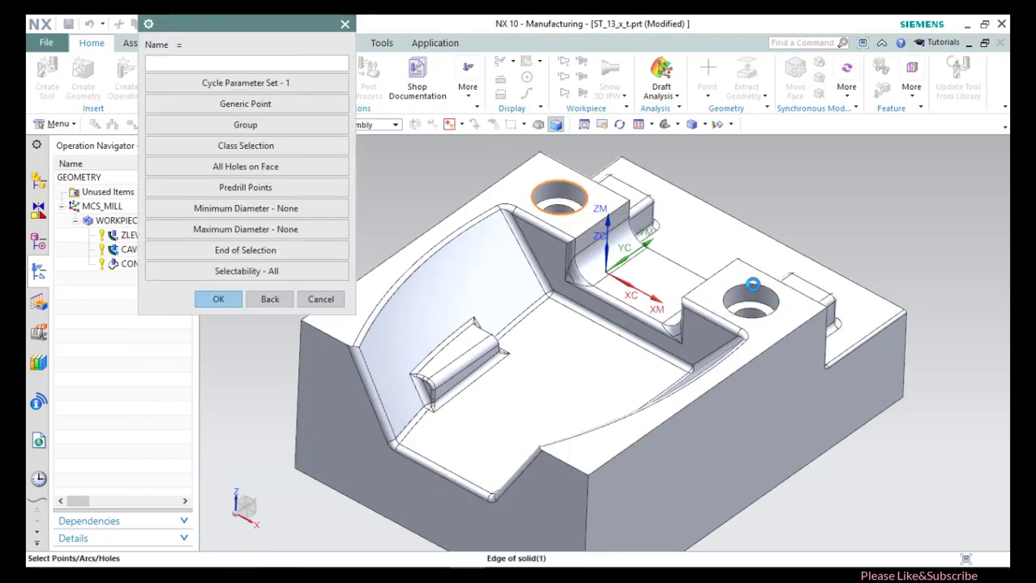
{"action": "left_click", "coordinate": [753, 284]}
{"action": "left_click", "coordinate": [218, 299]}
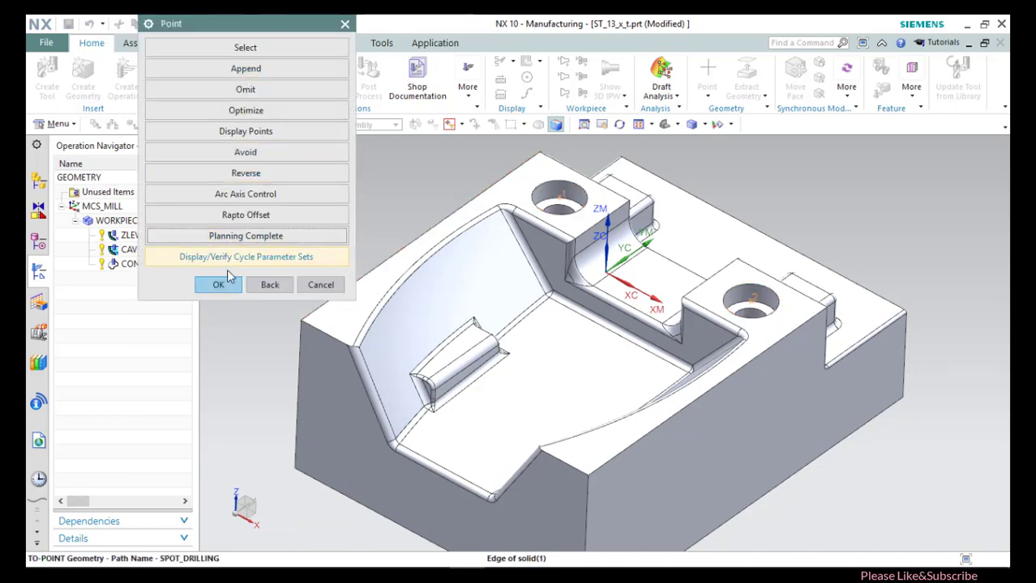
{"action": "left_click", "coordinate": [227, 277]}
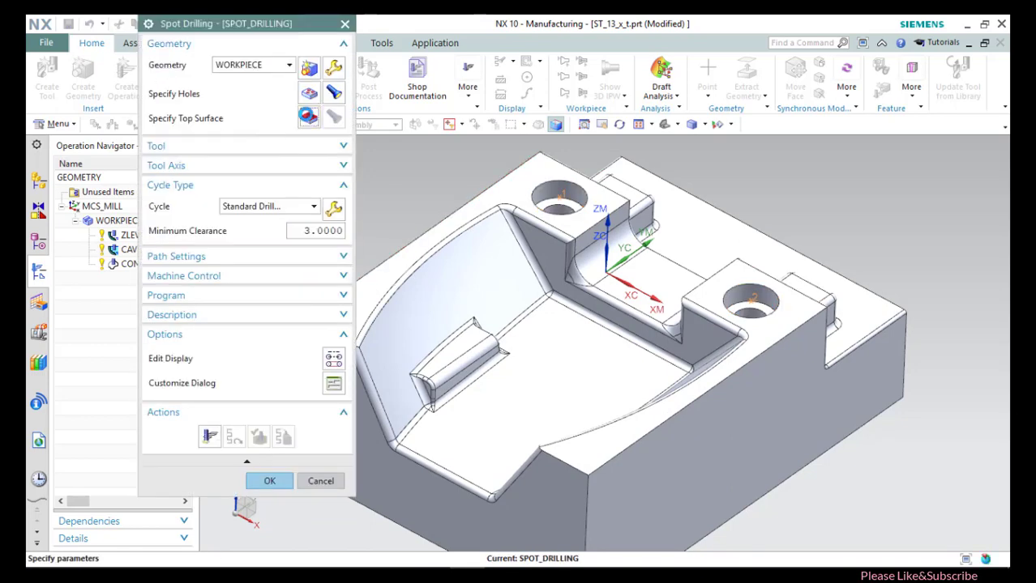
Define the drilling top surface with the Face option, using the block's upper face around the rear counterbored hole.
{"action": "left_click", "coordinate": [308, 116]}
{"action": "left_click", "coordinate": [280, 65]}
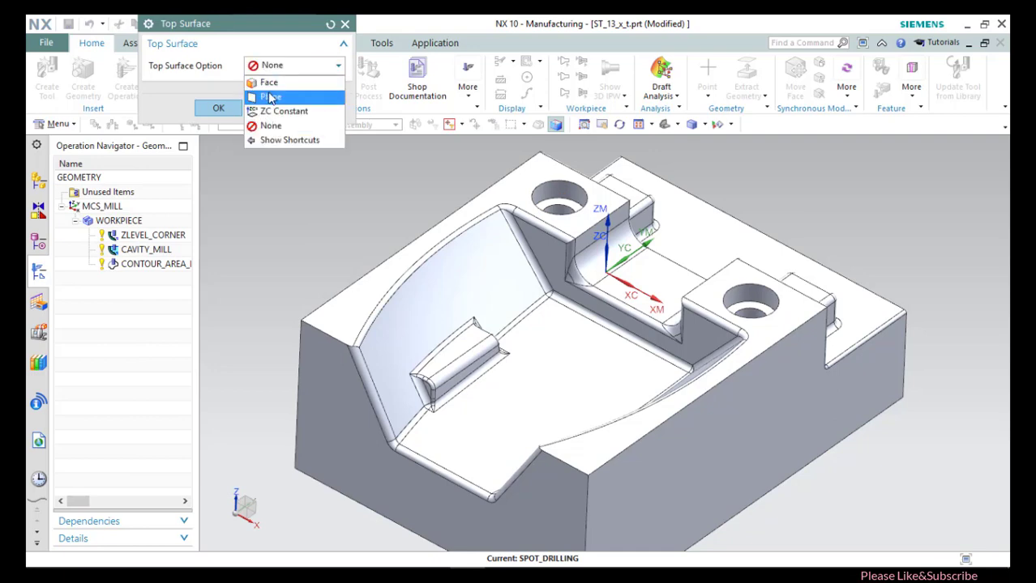
{"action": "left_click", "coordinate": [268, 82]}
{"action": "left_click", "coordinate": [527, 166]}
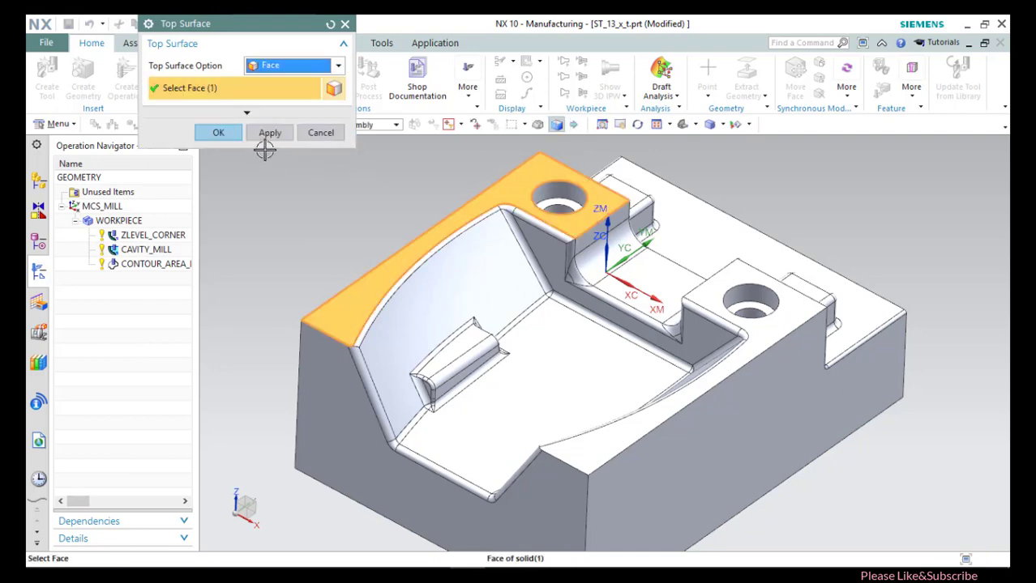
{"action": "left_click", "coordinate": [218, 132]}
Create a spot drilling tool named SPOTDRILLING_TOOL_6 with a 6 mm diameter for the operation.
{"action": "left_click", "coordinate": [205, 150]}
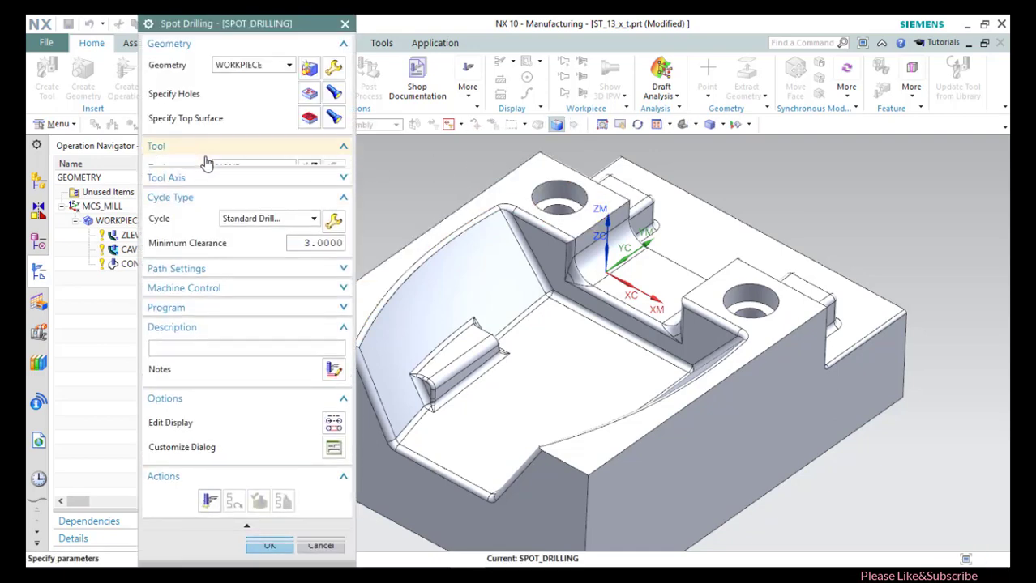
{"action": "left_click", "coordinate": [311, 171]}
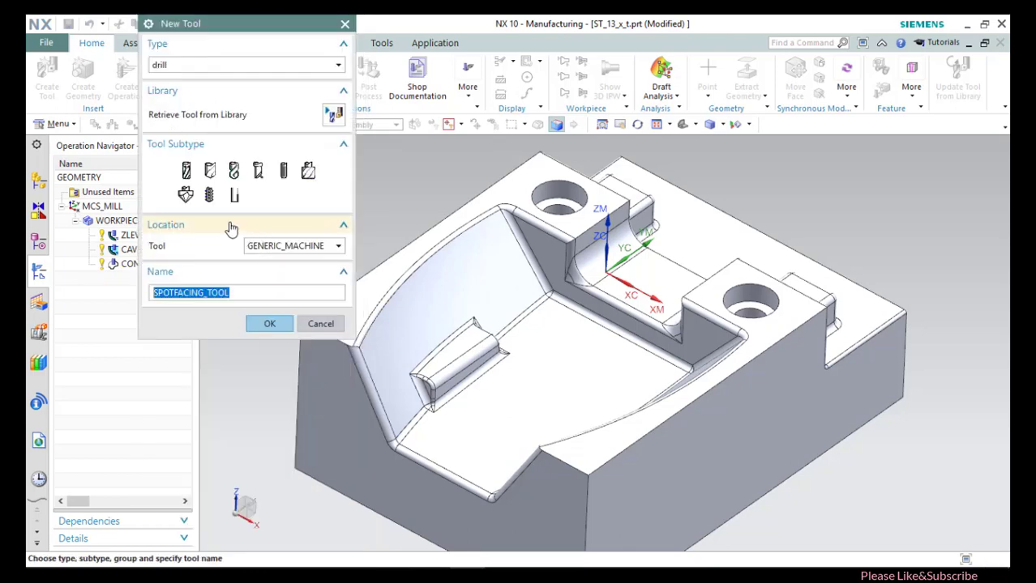
{"action": "left_click", "coordinate": [257, 292]}
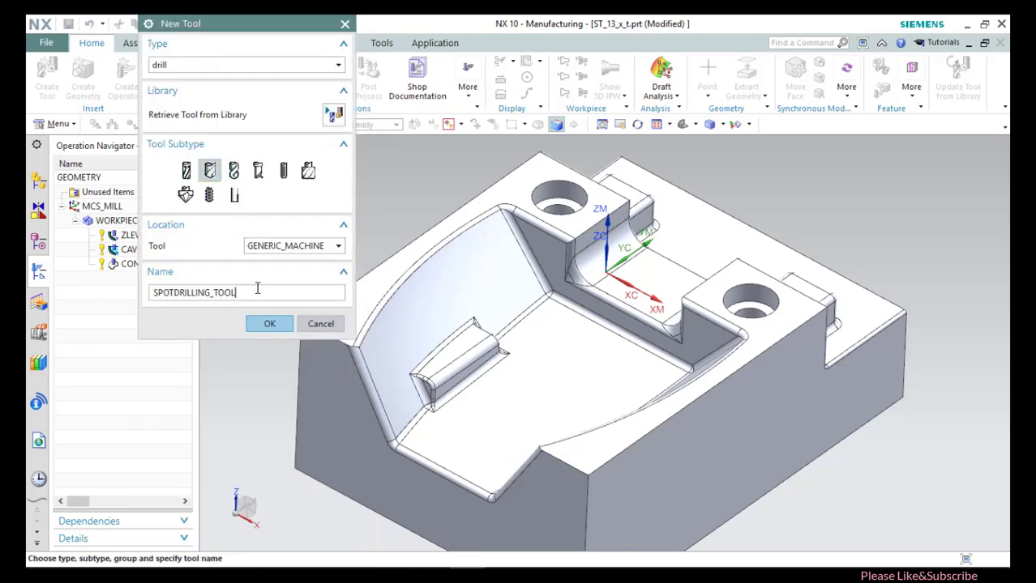
{"action": "type", "text": "_6"}
{"action": "key", "text": "Return"}
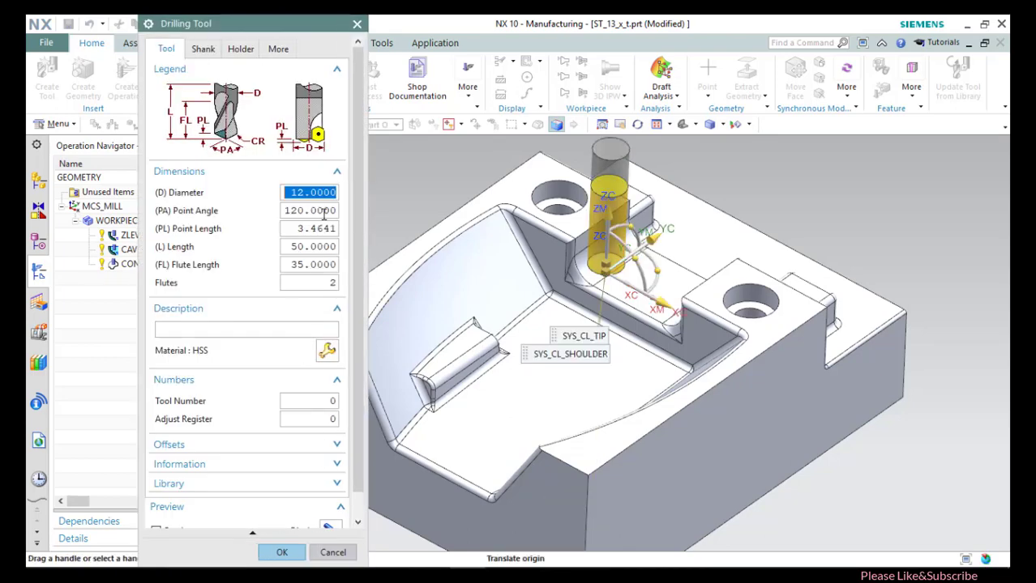
{"action": "type", "text": "6"}
{"action": "scroll", "coordinate": [320, 243], "scroll_direction": "down", "scroll_amount": 1}
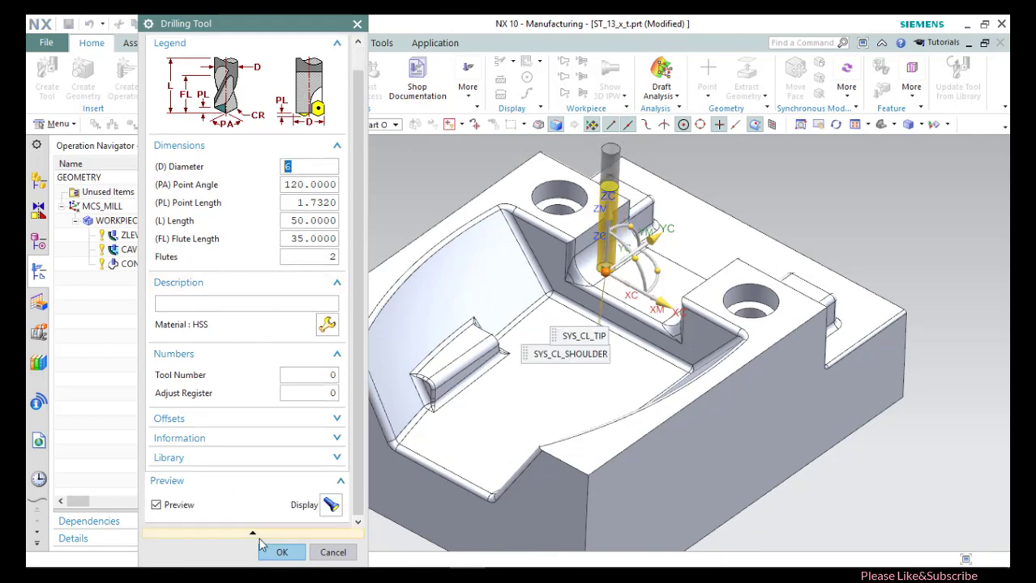
{"action": "left_click", "coordinate": [277, 548]}
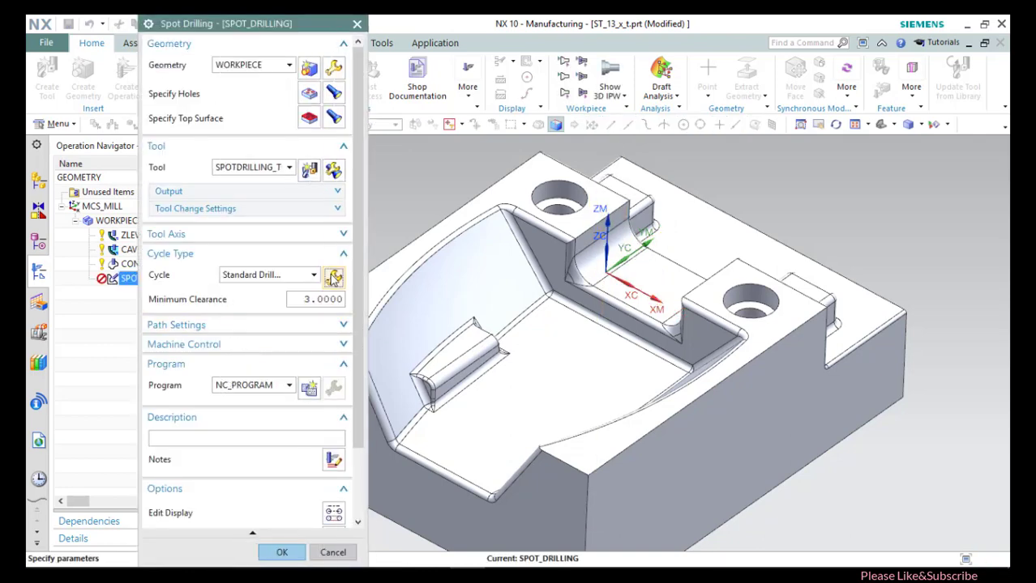
Set the standard drill cycle's depth to a tool tip depth of 5 mm.
{"action": "left_click", "coordinate": [332, 276]}
{"action": "left_click", "coordinate": [232, 94]}
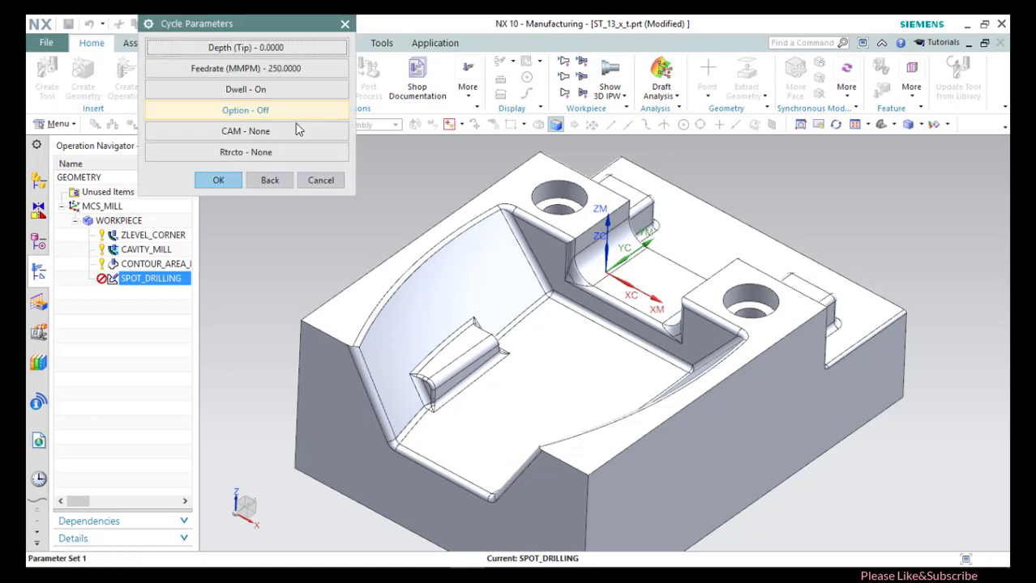
{"action": "left_click", "coordinate": [243, 47]}
{"action": "left_click", "coordinate": [250, 69]}
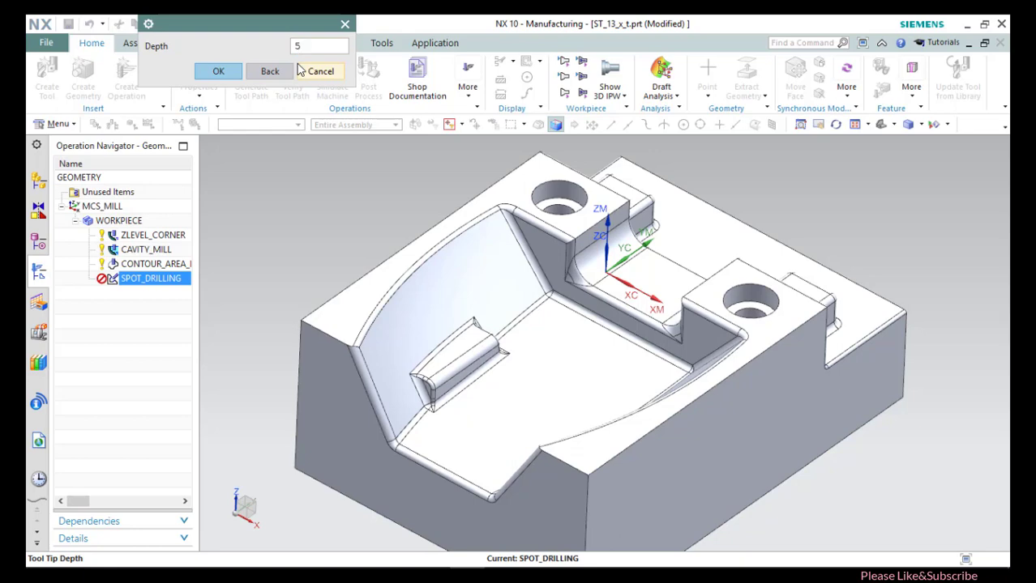
{"action": "left_click", "coordinate": [220, 73]}
{"action": "left_click", "coordinate": [219, 180]}
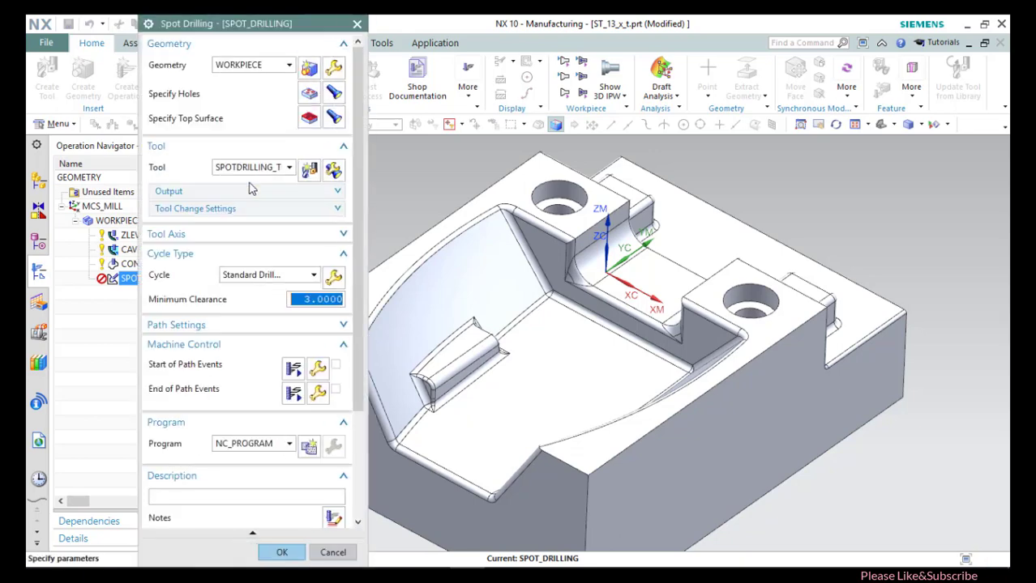
Generate the spot drilling tool path and inspect its moves at both holes.
{"action": "scroll", "coordinate": [188, 358], "scroll_direction": "down", "scroll_amount": 3}
{"action": "left_click", "coordinate": [209, 508]}
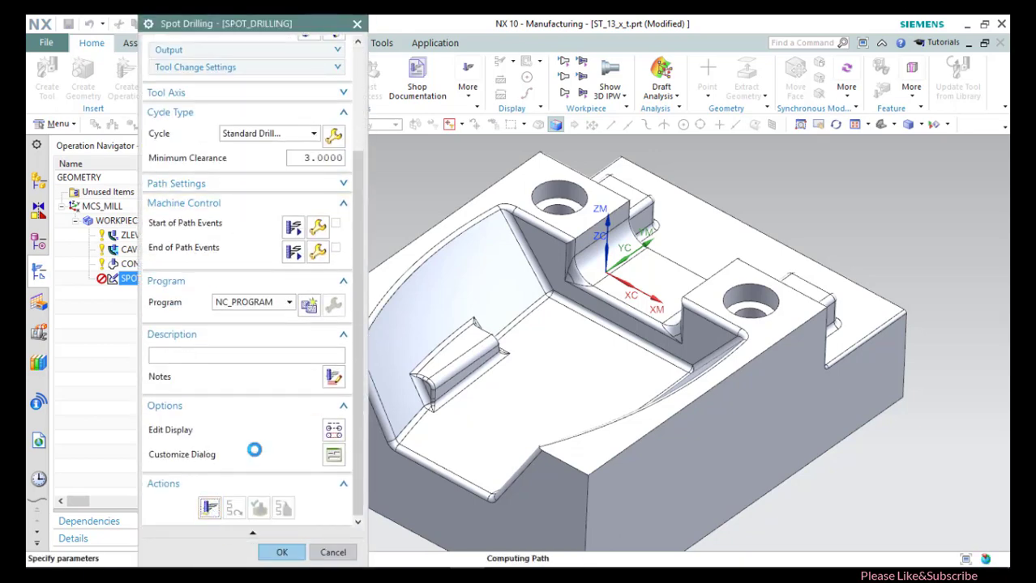
{"action": "scroll", "coordinate": [607, 195], "scroll_direction": "down", "scroll_amount": 5}
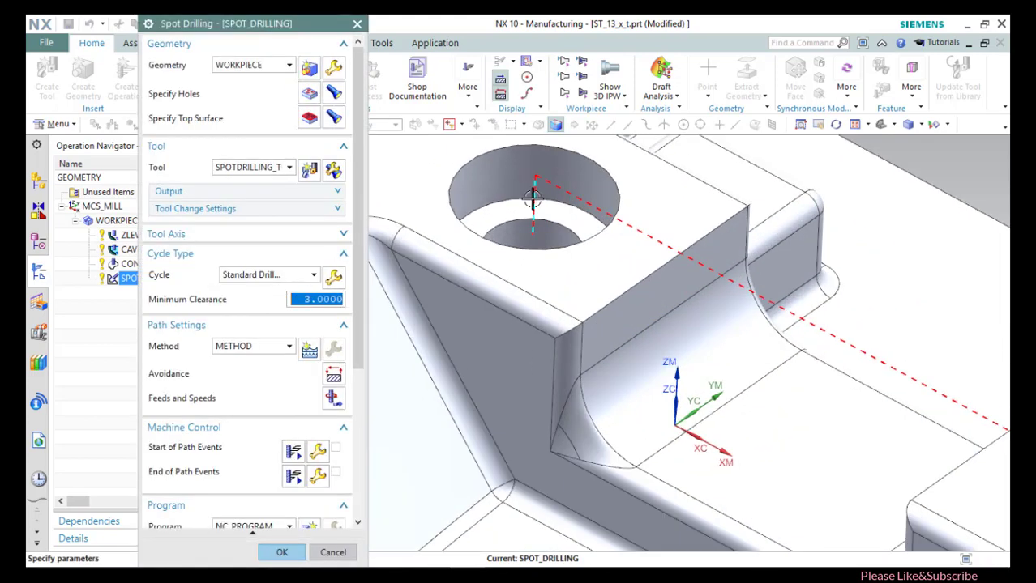
{"action": "scroll", "coordinate": [536, 214], "scroll_direction": "up", "scroll_amount": 5}
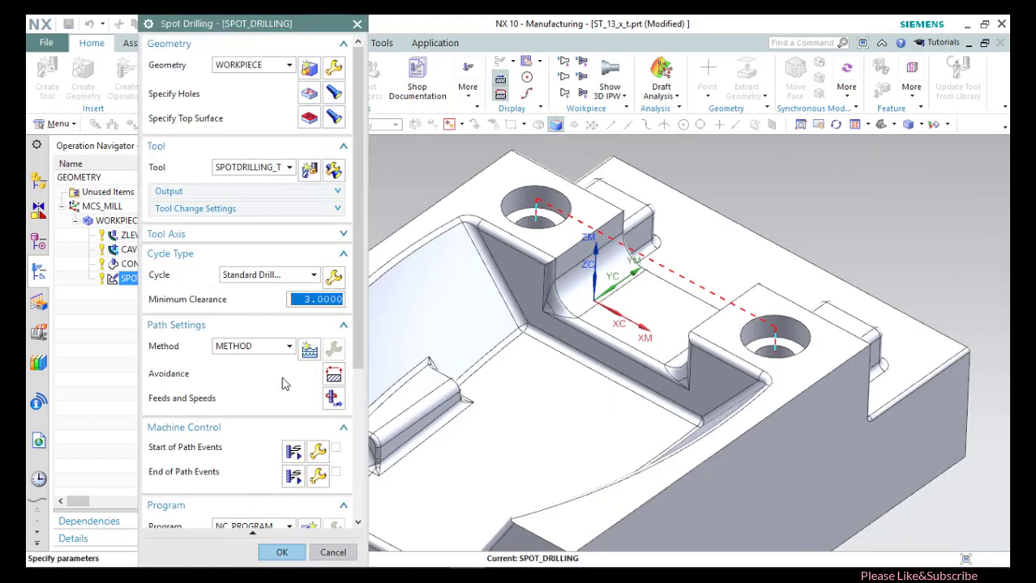
Simulate the spot drilling in 3D Dynamic at animation speed 1 and accept the operation.
{"action": "scroll", "coordinate": [282, 384], "scroll_direction": "down", "scroll_amount": 5}
{"action": "middle_click", "coordinate": [285, 468]}
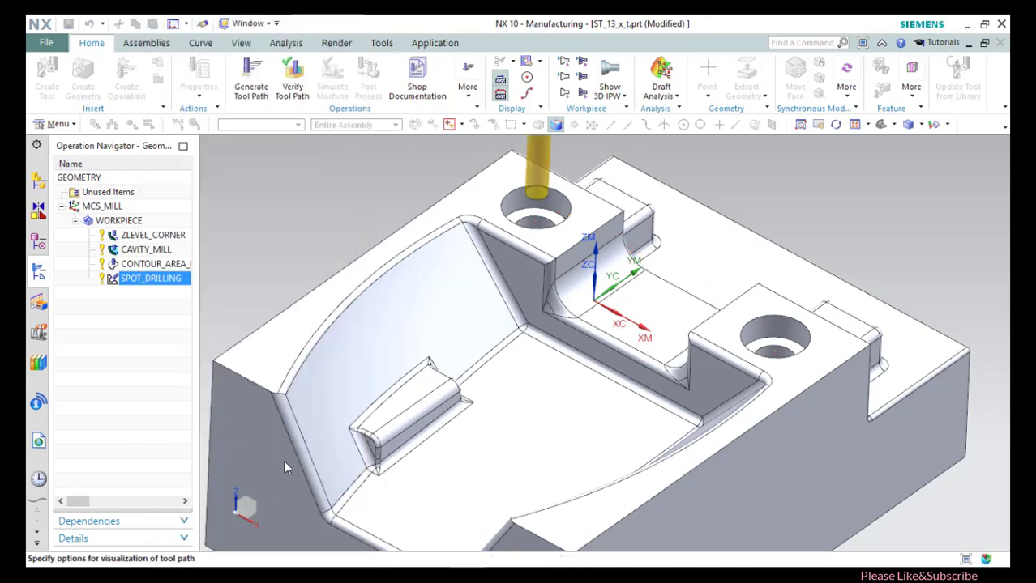
{"action": "left_click_drag", "start_coordinate": [234, 492], "coordinate": [154, 491]}
{"action": "left_click", "coordinate": [246, 523]}
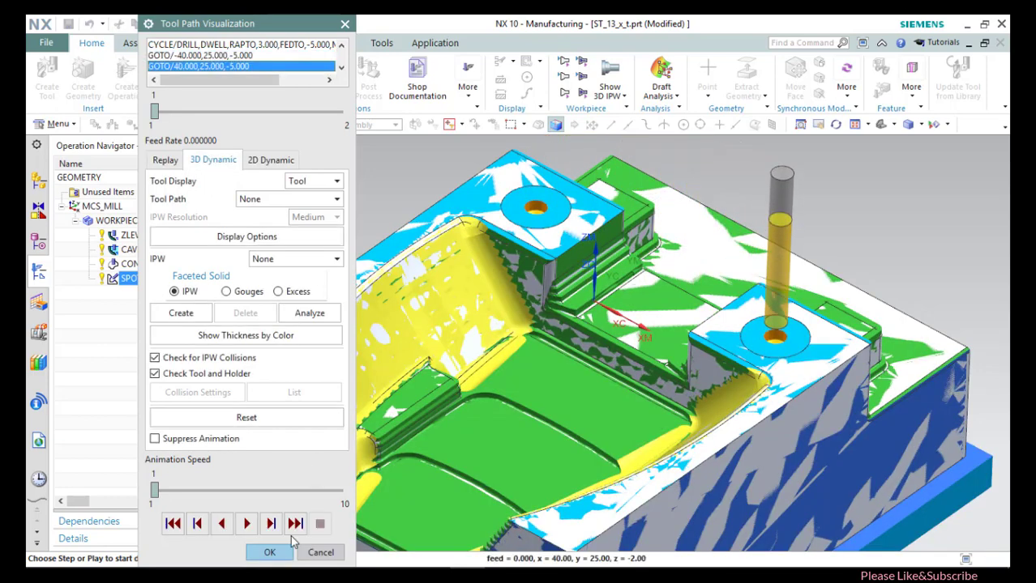
{"action": "left_click", "coordinate": [270, 552]}
{"action": "left_click", "coordinate": [281, 552]}
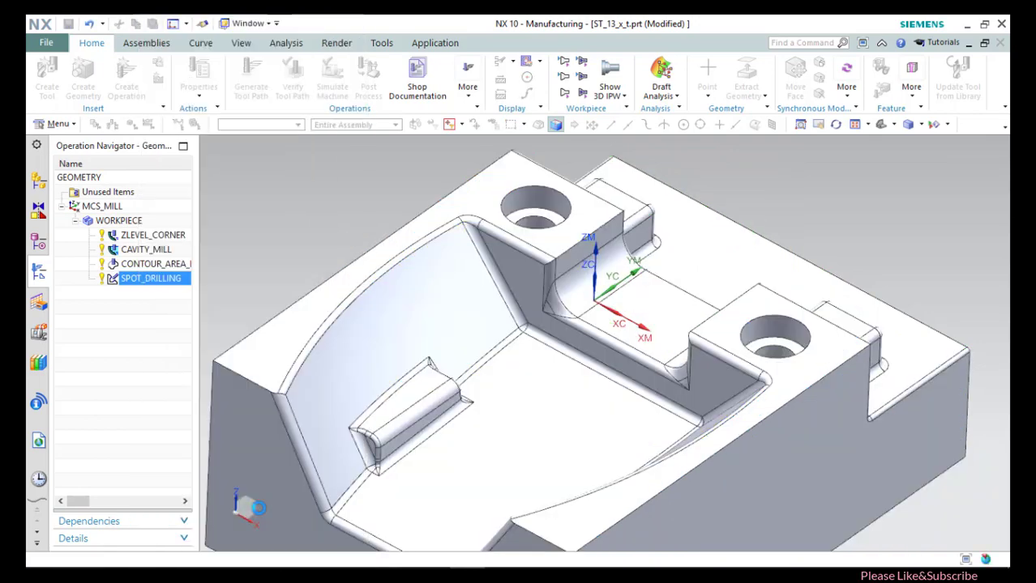
Create a Breakchip Drilling operation named BREAKCHIP_DRILLING of type drill under WORKPIECE.
{"action": "right_click", "coordinate": [135, 221]}
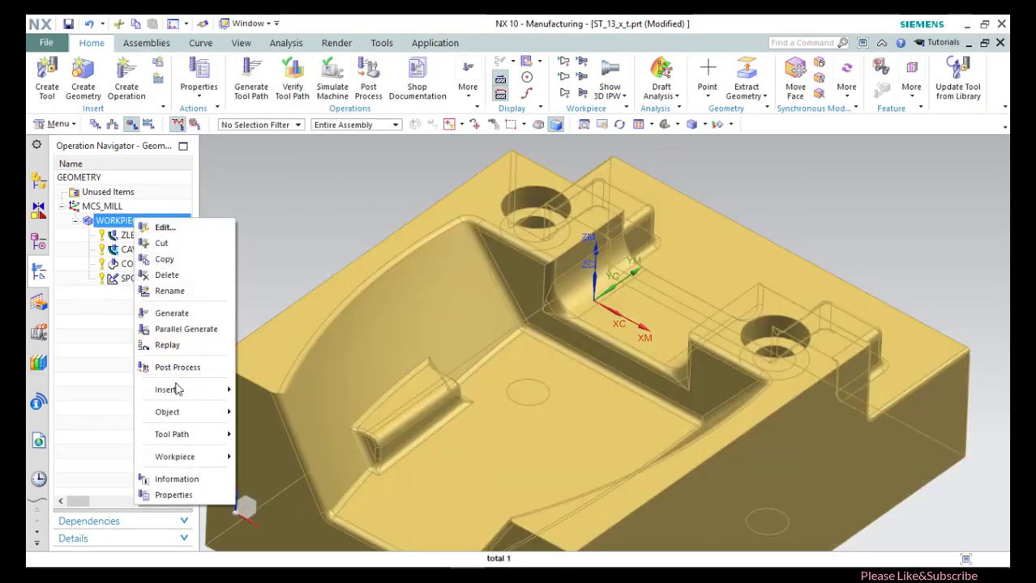
{"action": "mouse_move", "coordinate": [173, 390]}
{"action": "left_click", "coordinate": [243, 390]}
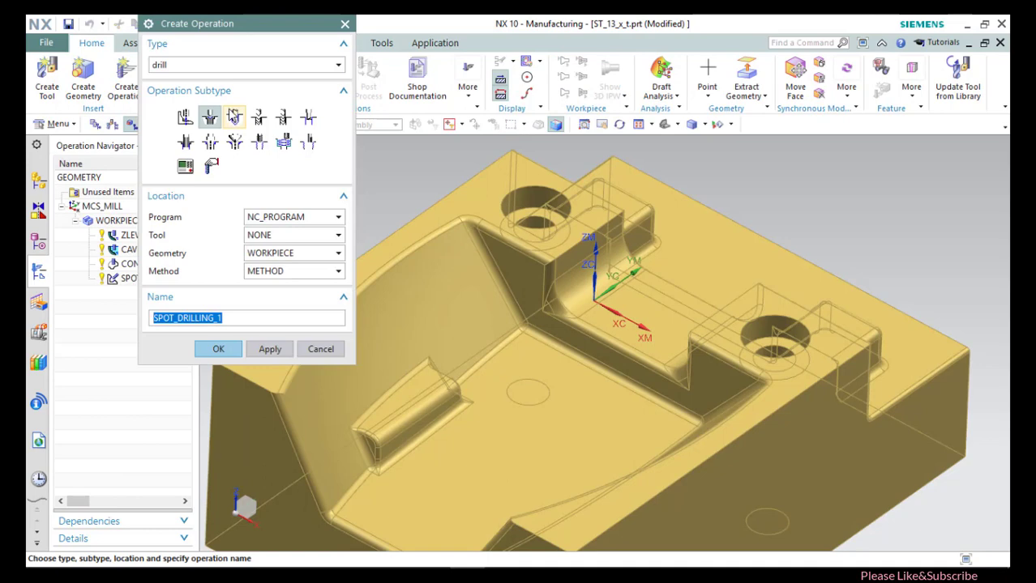
{"action": "left_click", "coordinate": [281, 118]}
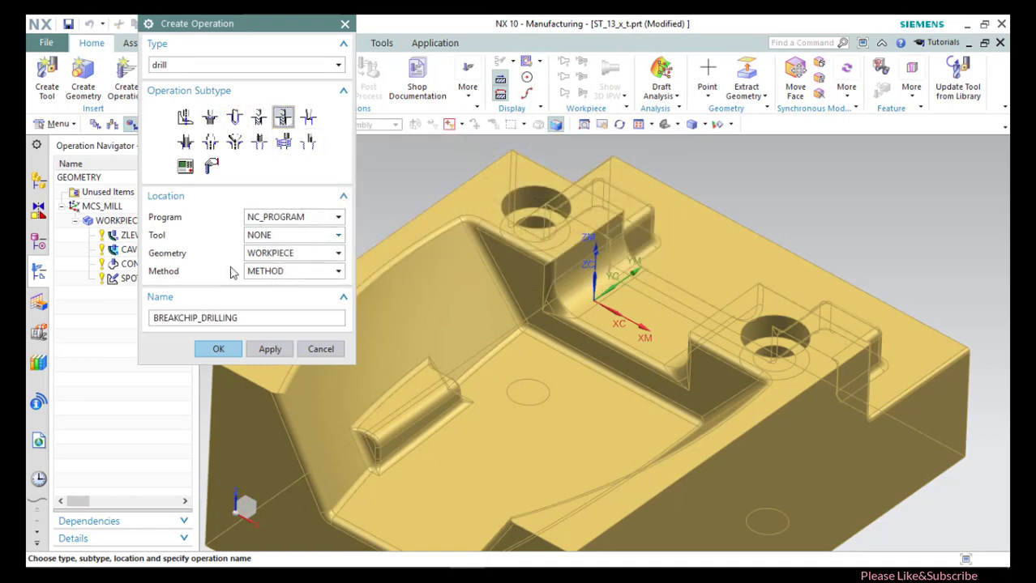
{"action": "left_click", "coordinate": [213, 352]}
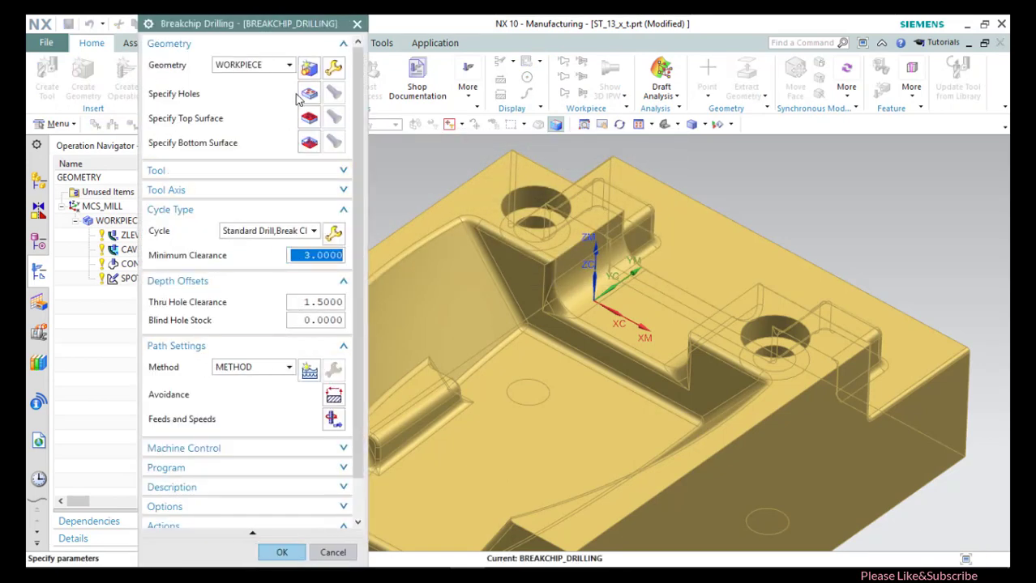
Specify the two counterbored holes on the block's top face as the breakchip drilling holes.
{"action": "left_click", "coordinate": [308, 94]}
{"action": "left_click", "coordinate": [250, 51]}
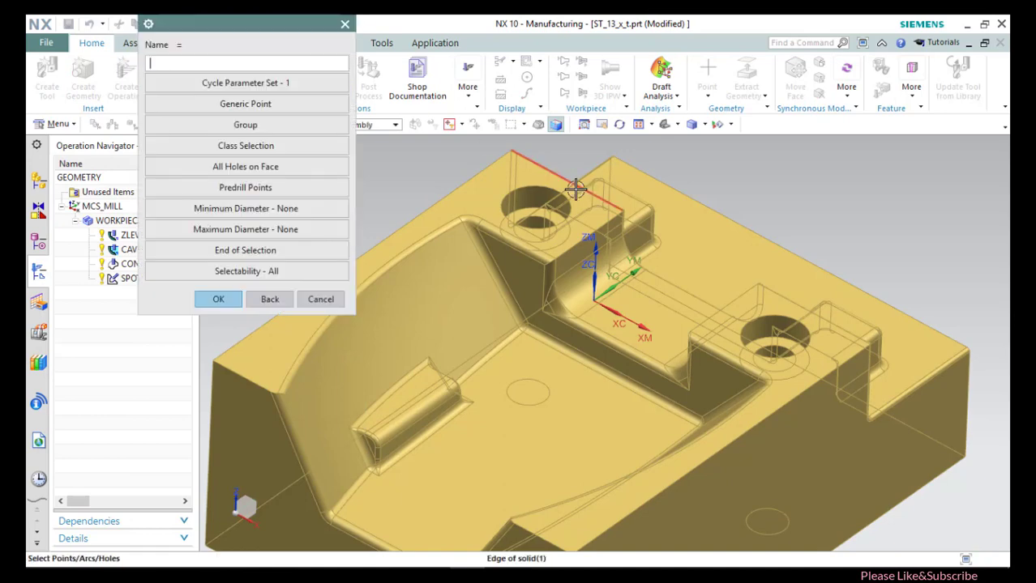
{"action": "left_click", "coordinate": [546, 186]}
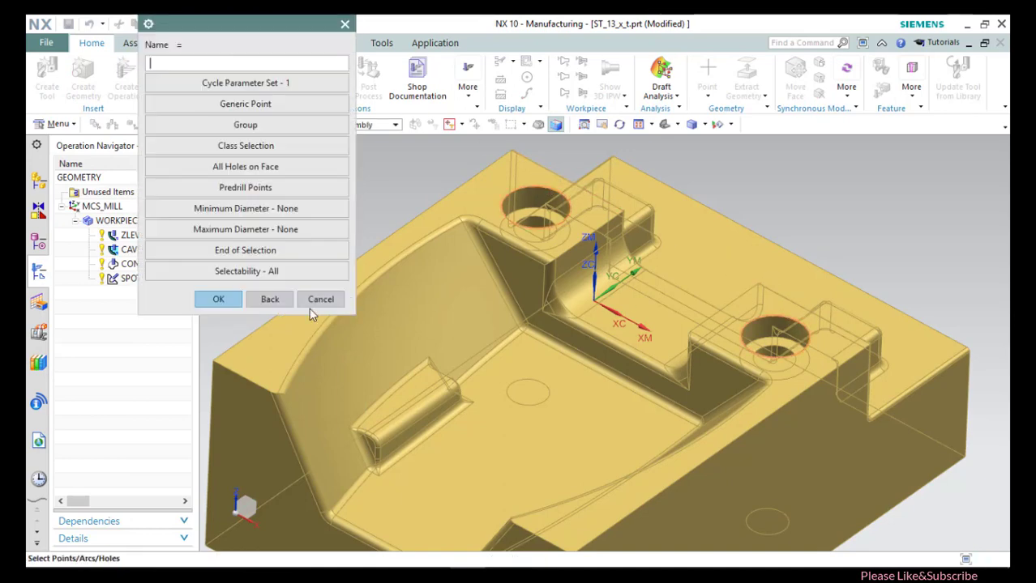
{"action": "left_click", "coordinate": [227, 300]}
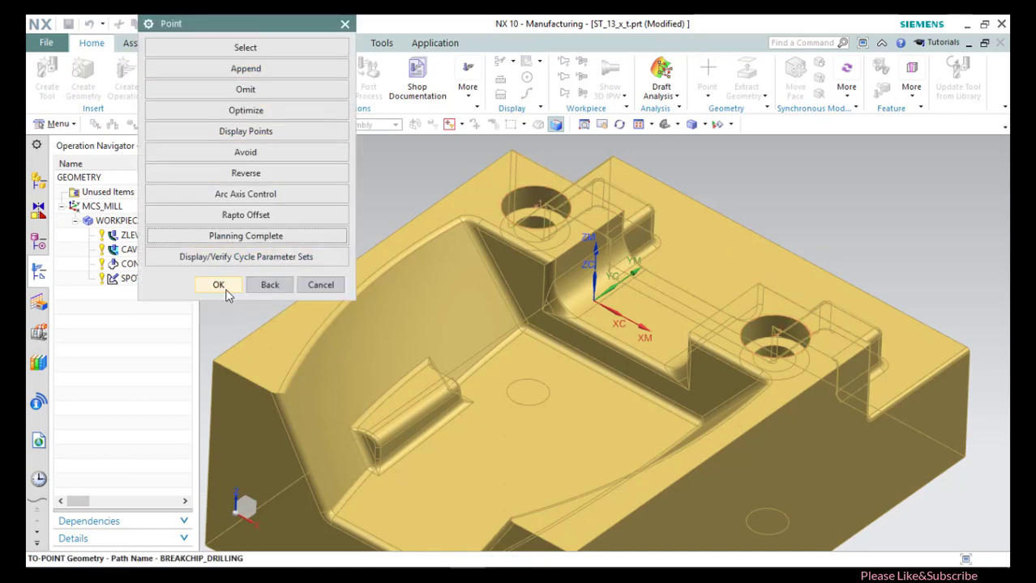
{"action": "left_click", "coordinate": [226, 291]}
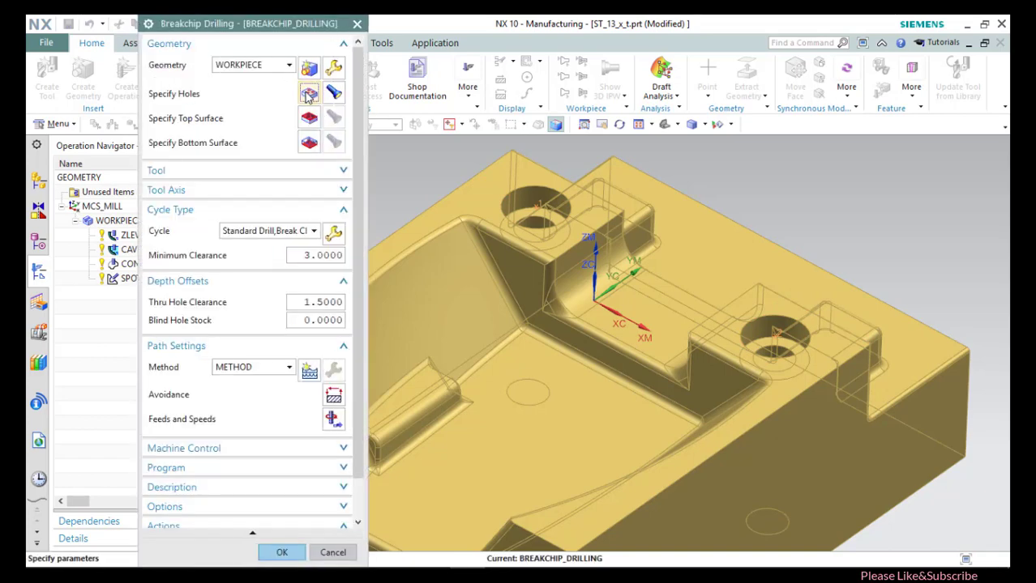
{"action": "left_click", "coordinate": [308, 97]}
{"action": "middle_click", "coordinate": [308, 97]}
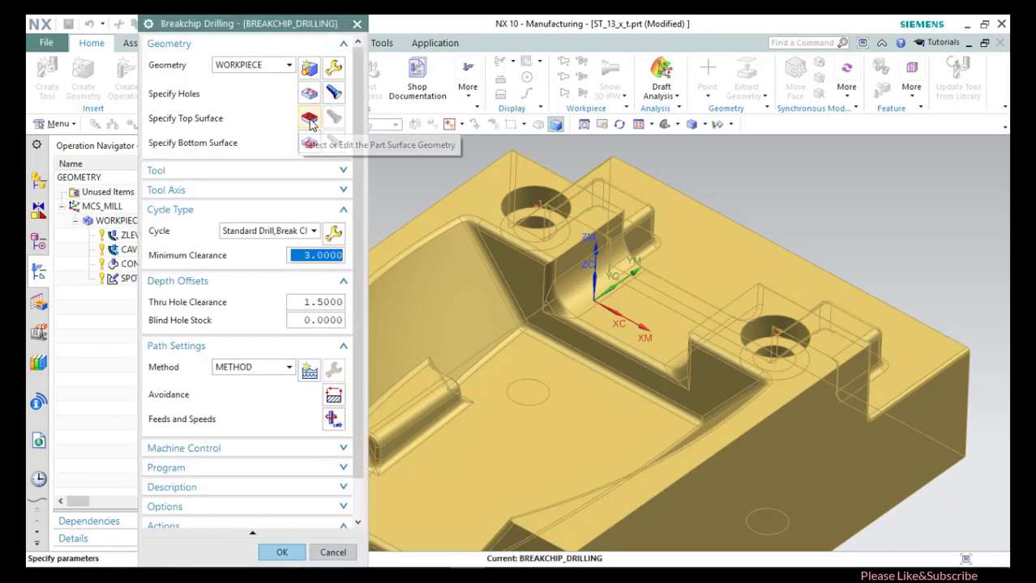
Define the drilling top surface with the Face option, using the block's top face around the holes.
{"action": "left_click", "coordinate": [309, 120]}
{"action": "left_click", "coordinate": [304, 71]}
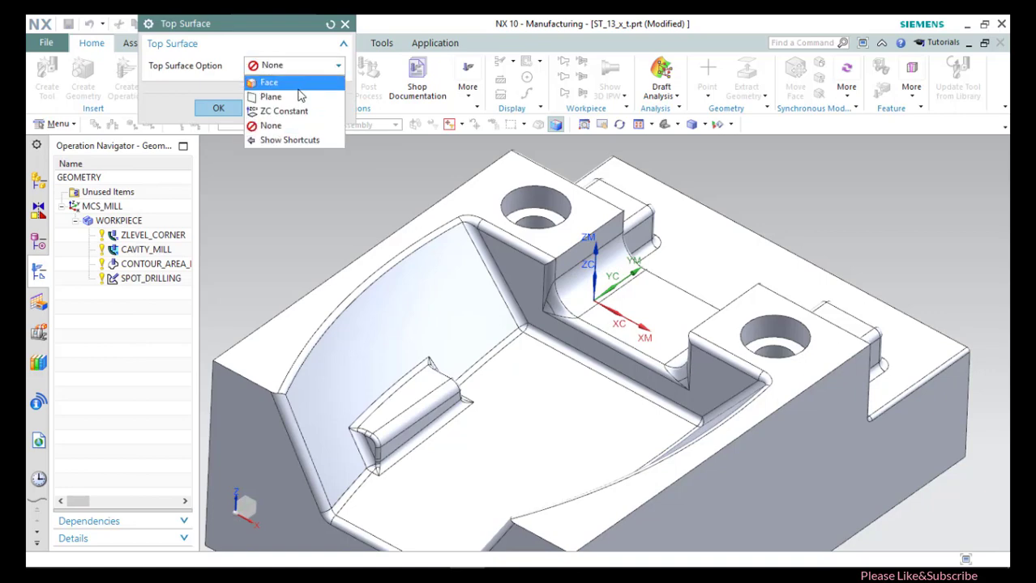
{"action": "left_click", "coordinate": [268, 81]}
{"action": "left_click", "coordinate": [493, 156]}
{"action": "left_click", "coordinate": [221, 133]}
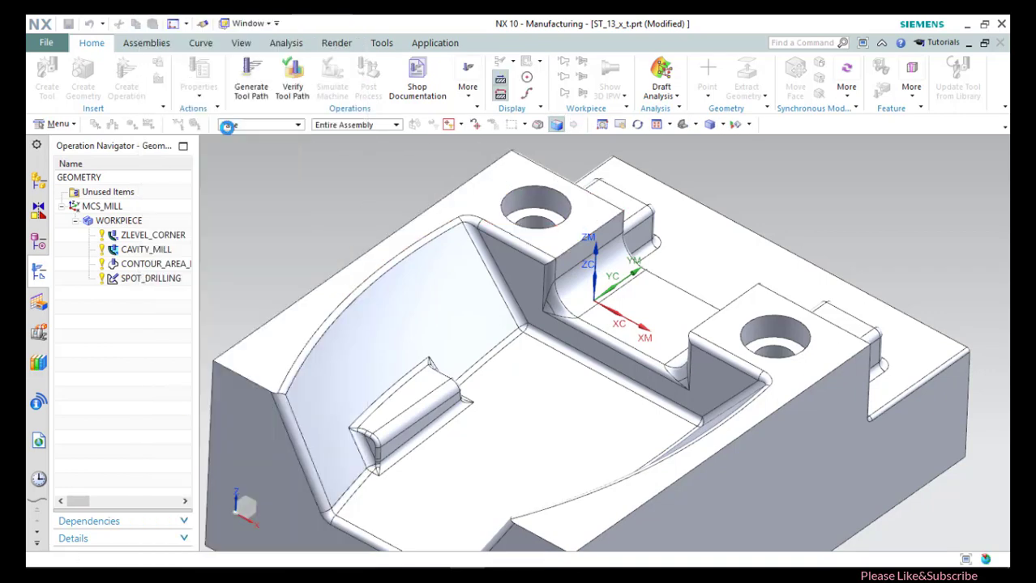
Define the drilling bottom surface with the Face option, using the flat underside of the block.
{"action": "left_click", "coordinate": [309, 142]}
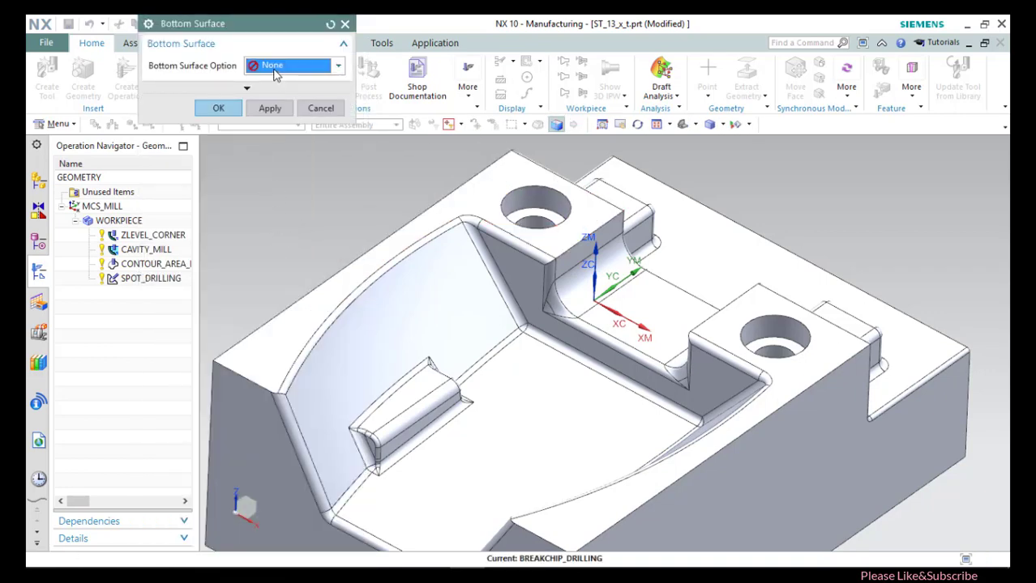
{"action": "left_click", "coordinate": [304, 66]}
{"action": "left_click", "coordinate": [268, 81]}
{"action": "scroll", "coordinate": [627, 414], "scroll_direction": "down", "scroll_amount": 2}
{"action": "middle_click_drag", "start_coordinate": [627, 414], "coordinate": [594, 278]}
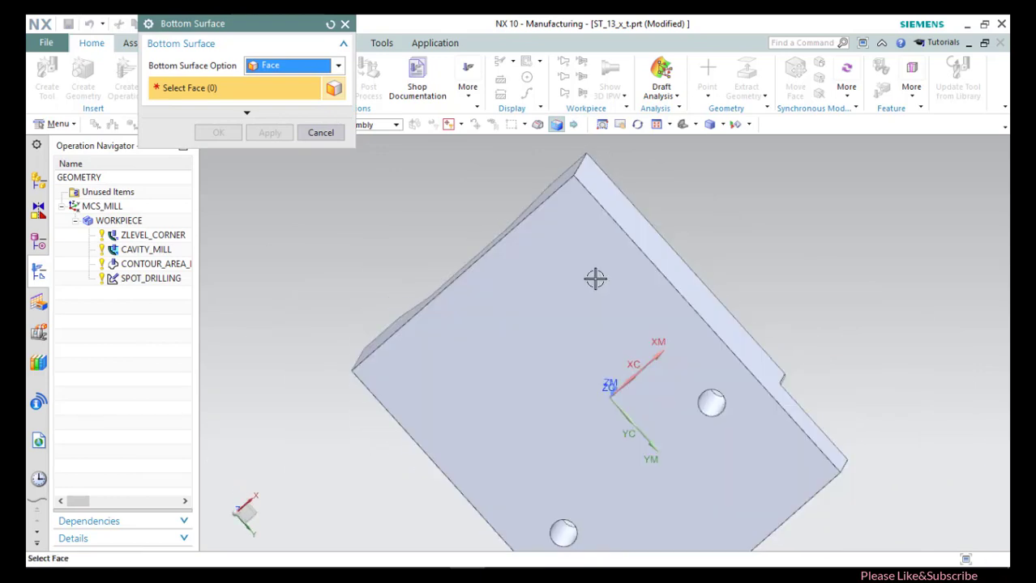
{"action": "left_click", "coordinate": [594, 278]}
{"action": "left_click", "coordinate": [218, 133]}
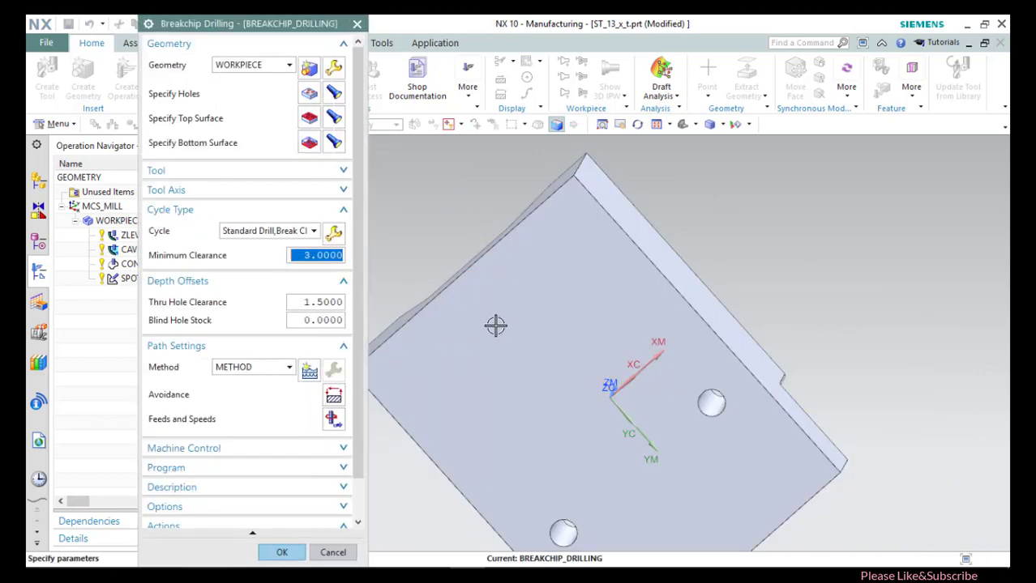
{"action": "middle_click_drag", "start_coordinate": [494, 326], "coordinate": [497, 367]}
Create a drilling tool named DRILLING_TOOL_11 for the breakchip drilling operation.
{"action": "left_click", "coordinate": [219, 171]}
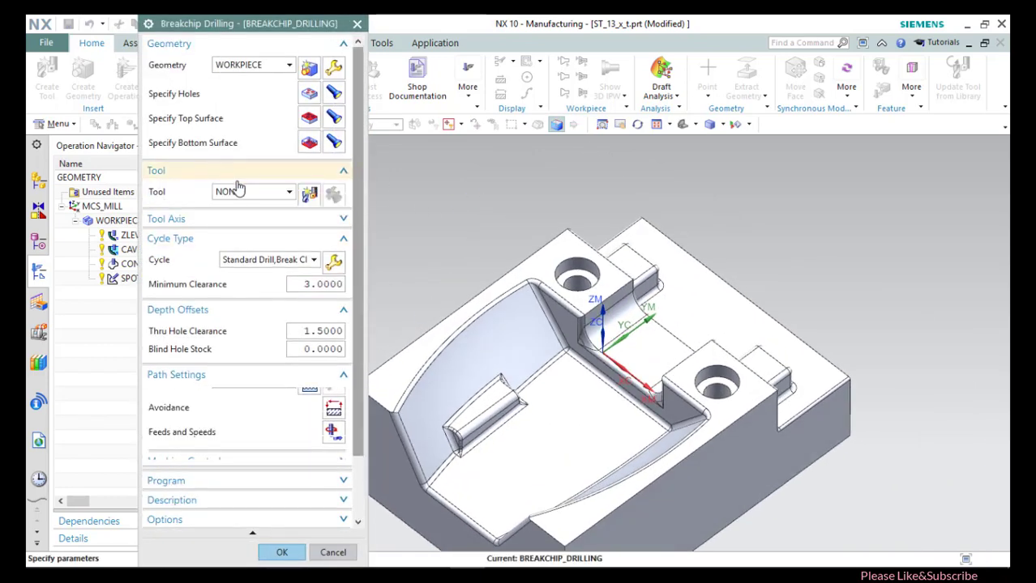
{"action": "left_click", "coordinate": [309, 195]}
{"action": "left_click", "coordinate": [233, 171]}
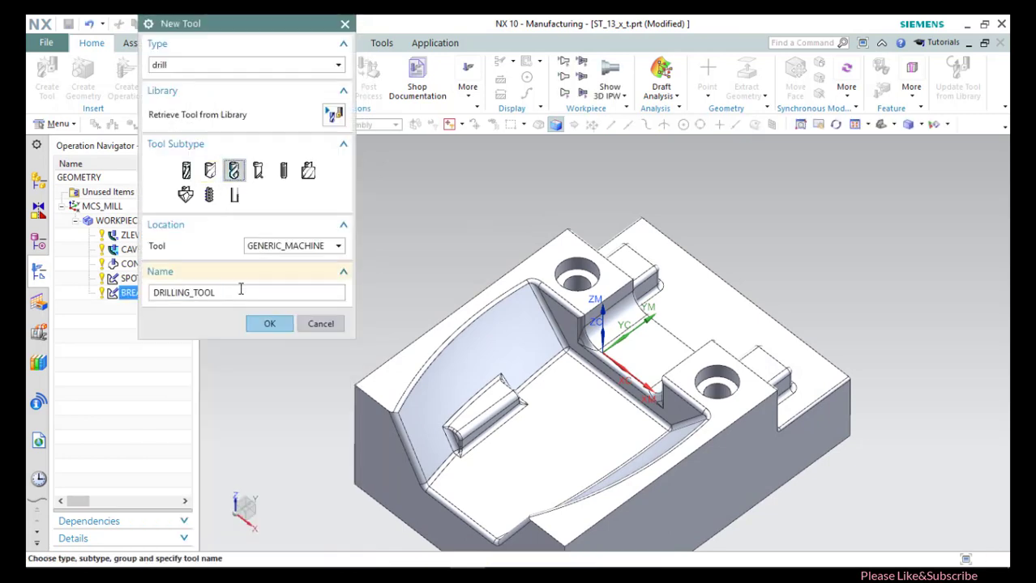
{"action": "left_click", "coordinate": [245, 293]}
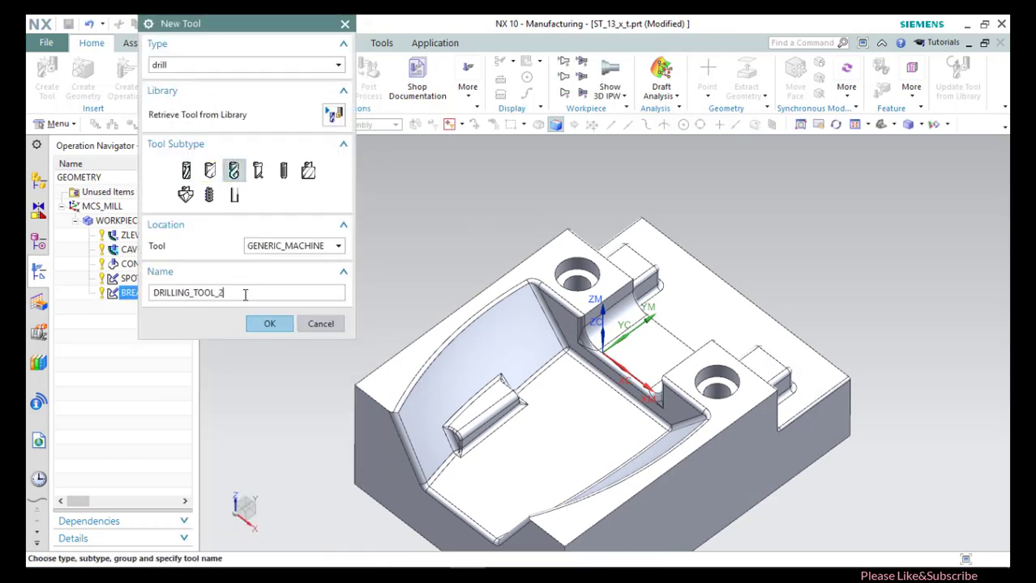
{"action": "type", "text": "_1"}
{"action": "key", "text": "Return"}
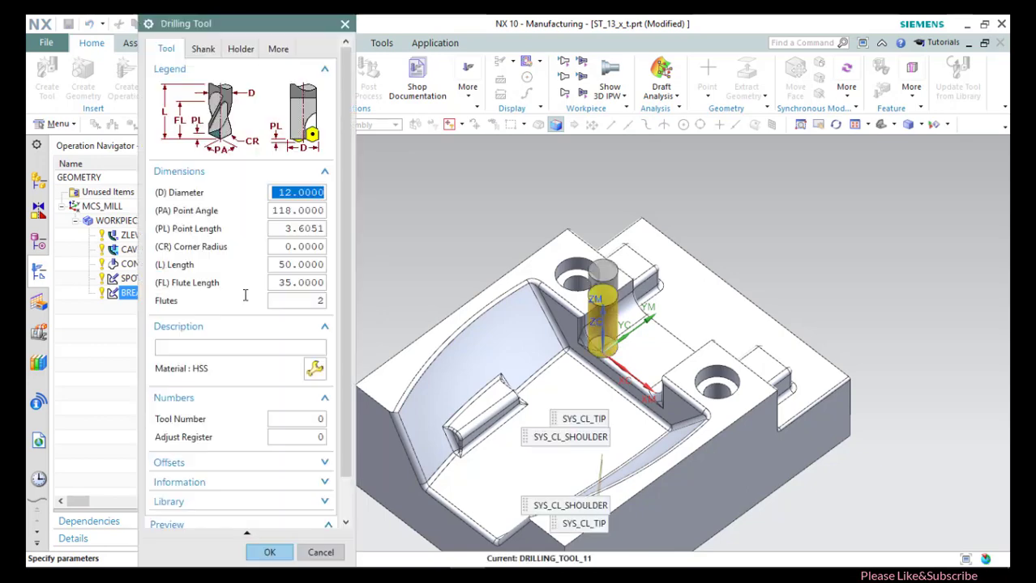
Set the drilling tool's diameter to 11 mm and its length to 150 mm.
{"action": "type", "text": "11"}
{"action": "key", "text": "Tab"}
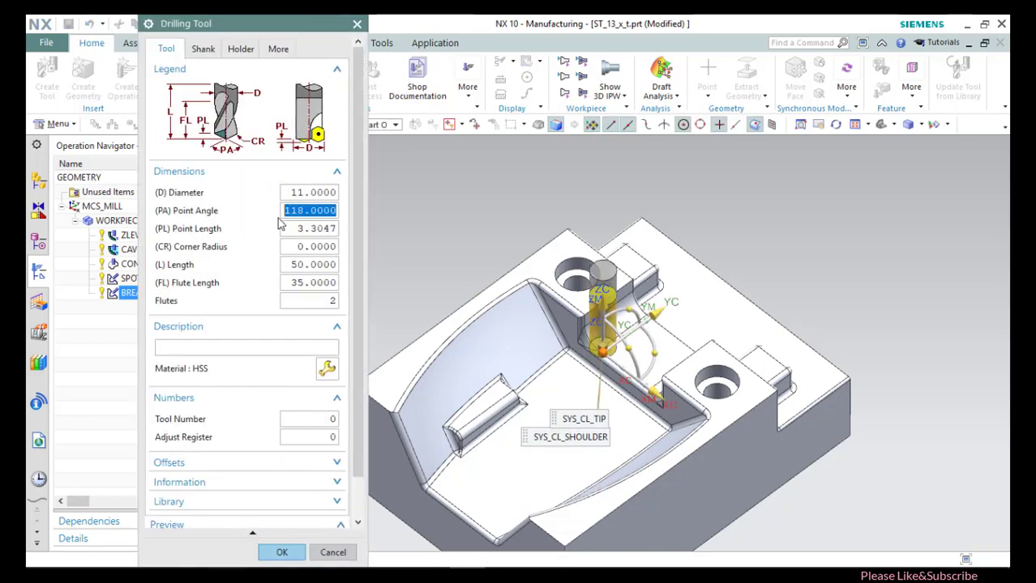
{"action": "key", "text": "Tab"}
{"action": "key", "text": "Tab"}
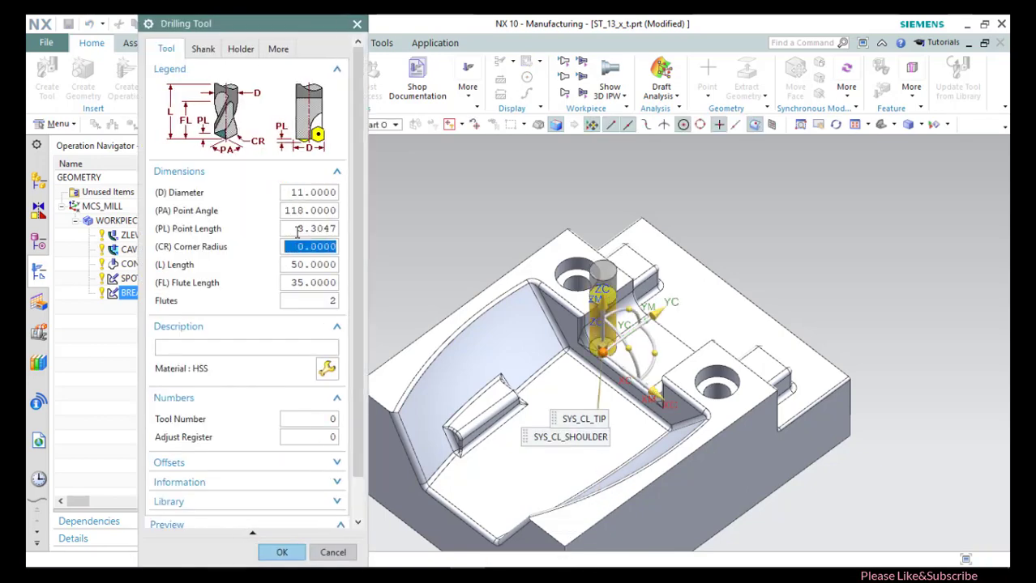
{"action": "key", "text": "Tab"}
{"action": "type", "text": "150"}
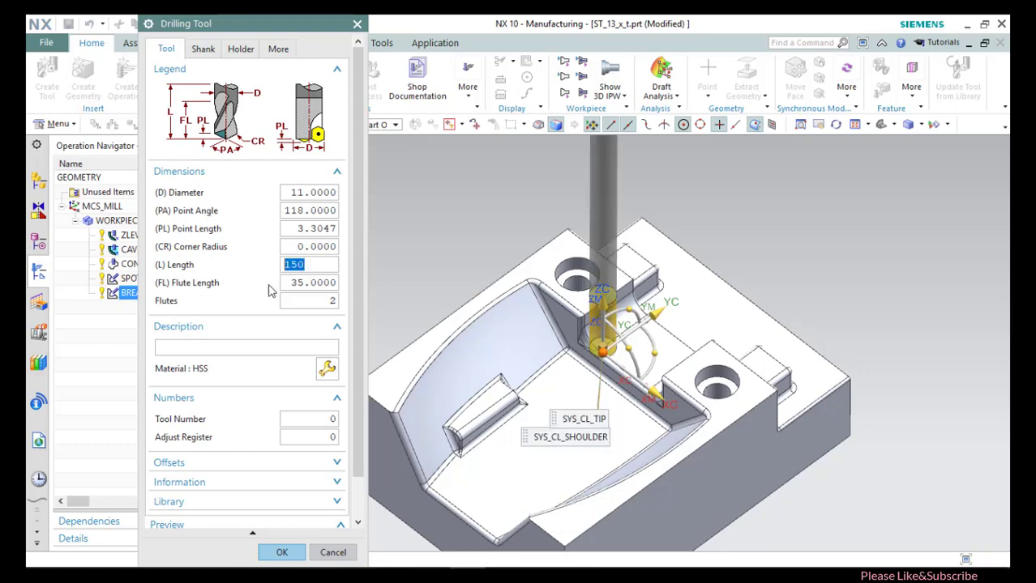
{"action": "scroll", "coordinate": [273, 290], "scroll_direction": "down", "scroll_amount": 1}
{"action": "left_click", "coordinate": [281, 551]}
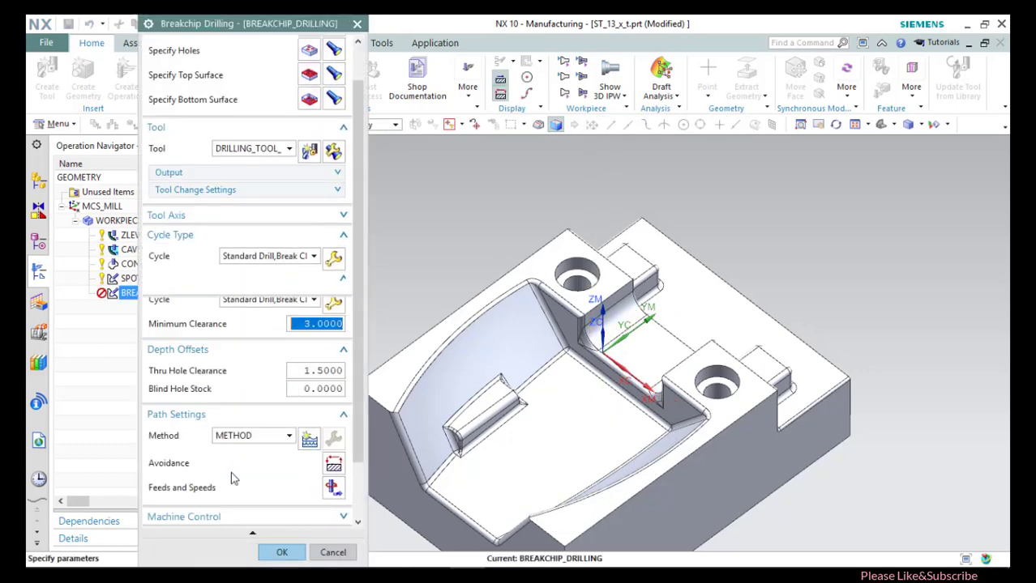
Generate the breakchip drilling tool path and simulate it in 3D Dynamic at animation speed 1, accepting the operation.
{"action": "scroll", "coordinate": [267, 498], "scroll_direction": "down", "scroll_amount": 3}
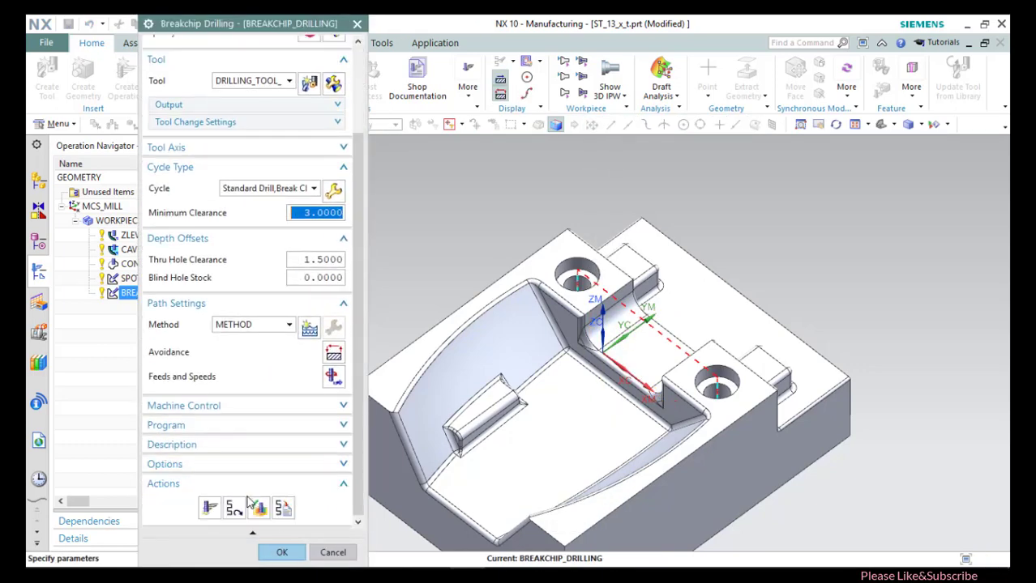
{"action": "left_click", "coordinate": [258, 503]}
{"action": "left_click", "coordinate": [247, 524]}
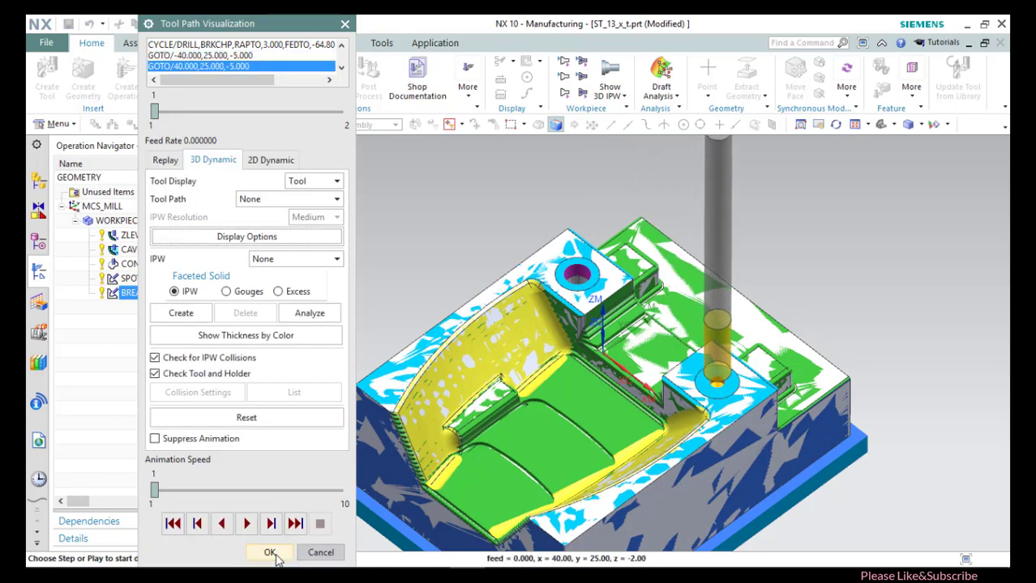
{"action": "left_click", "coordinate": [271, 553]}
{"action": "left_click", "coordinate": [282, 552]}
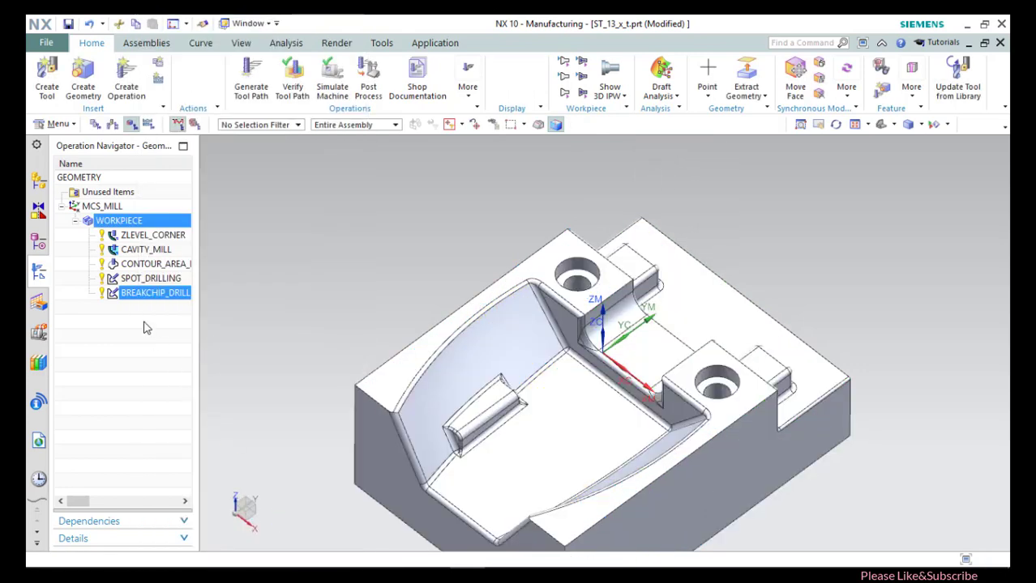
Create a Counterboring operation named COUNTERBORING of type drill under WORKPIECE.
{"action": "left_click", "coordinate": [99, 221]}
{"action": "right_click", "coordinate": [100, 223]}
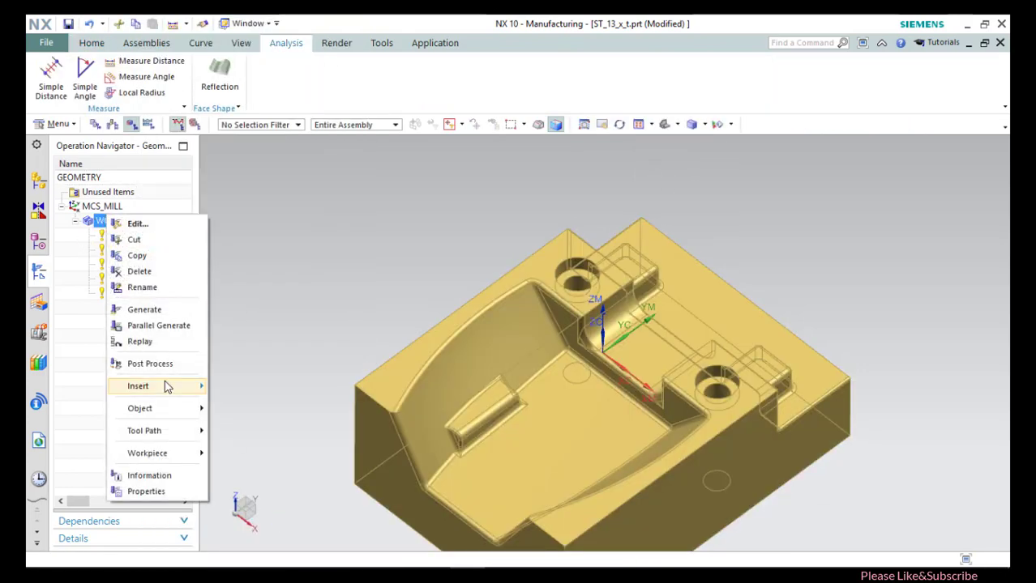
{"action": "mouse_move", "coordinate": [162, 385]}
{"action": "left_click", "coordinate": [243, 386]}
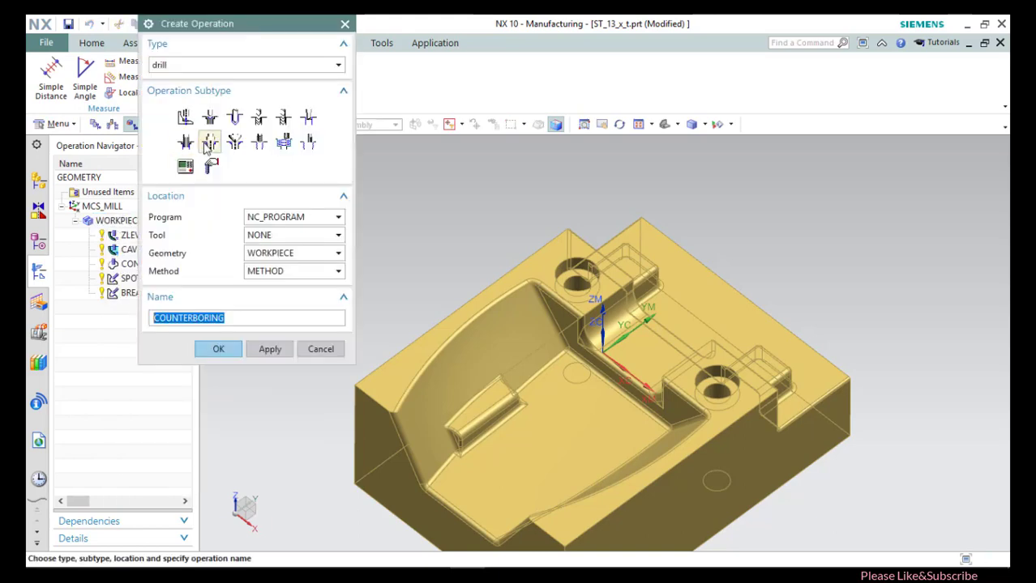
{"action": "left_click", "coordinate": [229, 347]}
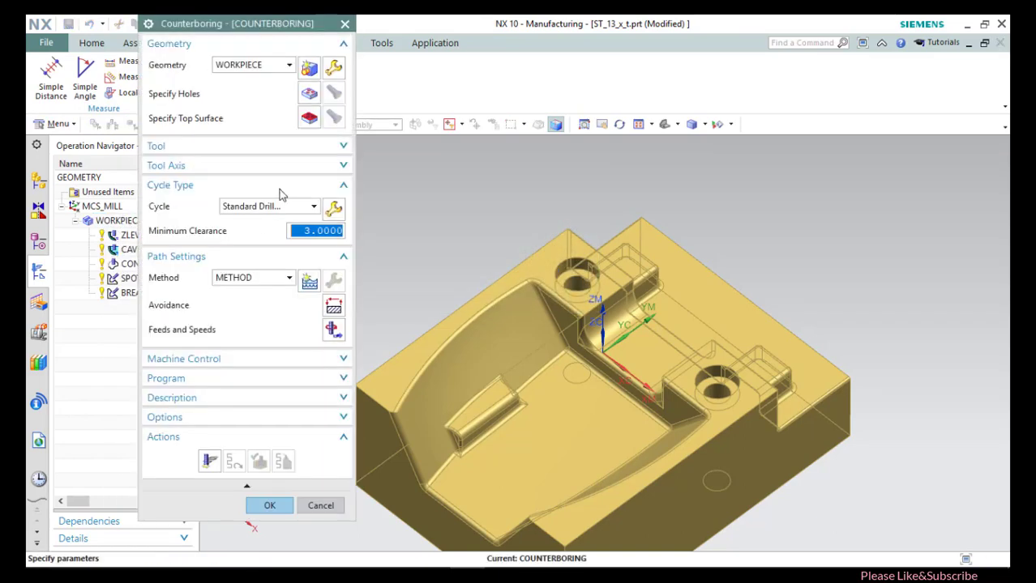
Specify the two large circular hole openings on the block's top face as the counterboring holes.
{"action": "left_click", "coordinate": [308, 94]}
{"action": "left_click", "coordinate": [185, 71]}
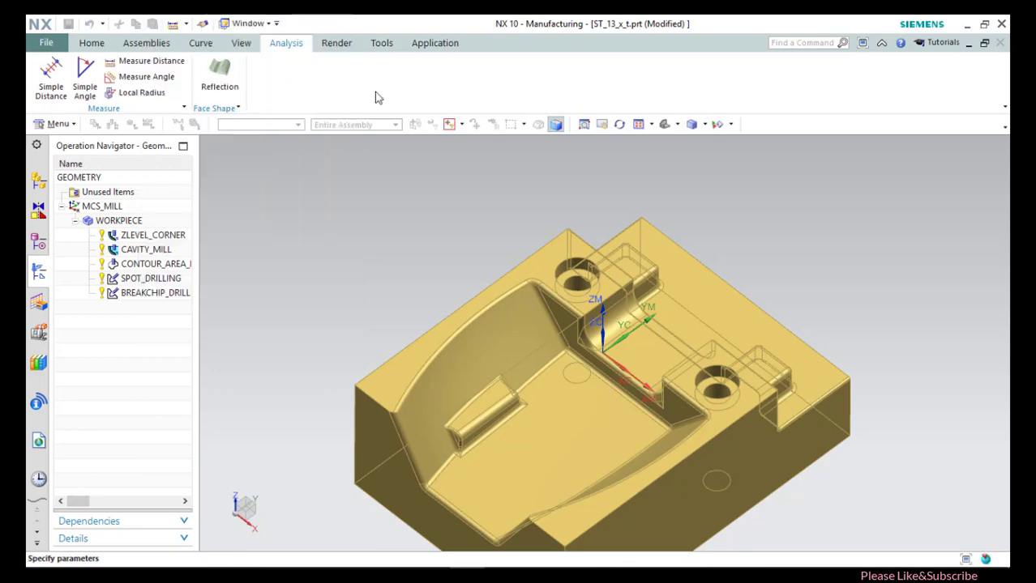
{"action": "left_click", "coordinate": [580, 259]}
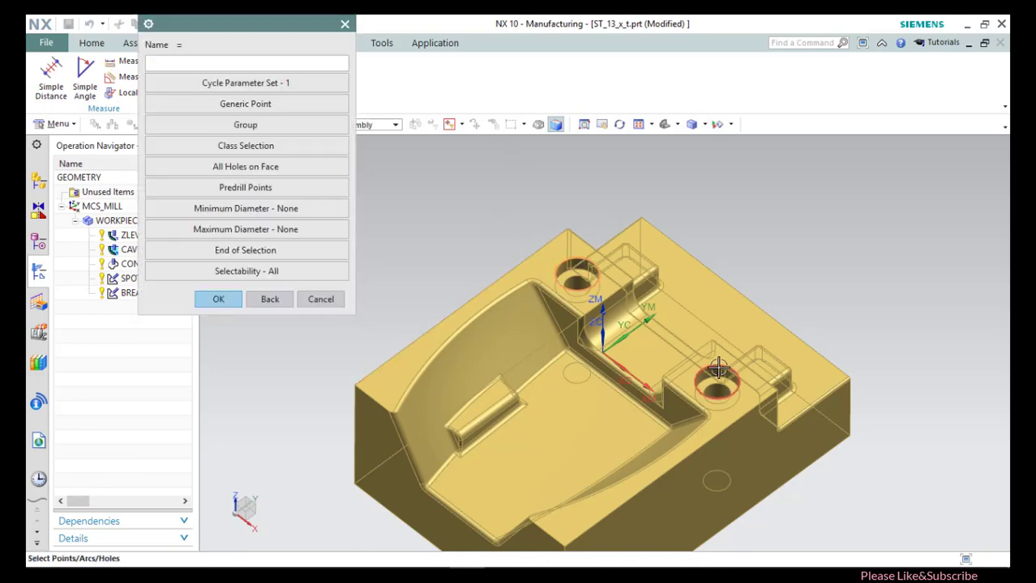
{"action": "left_click", "coordinate": [225, 301]}
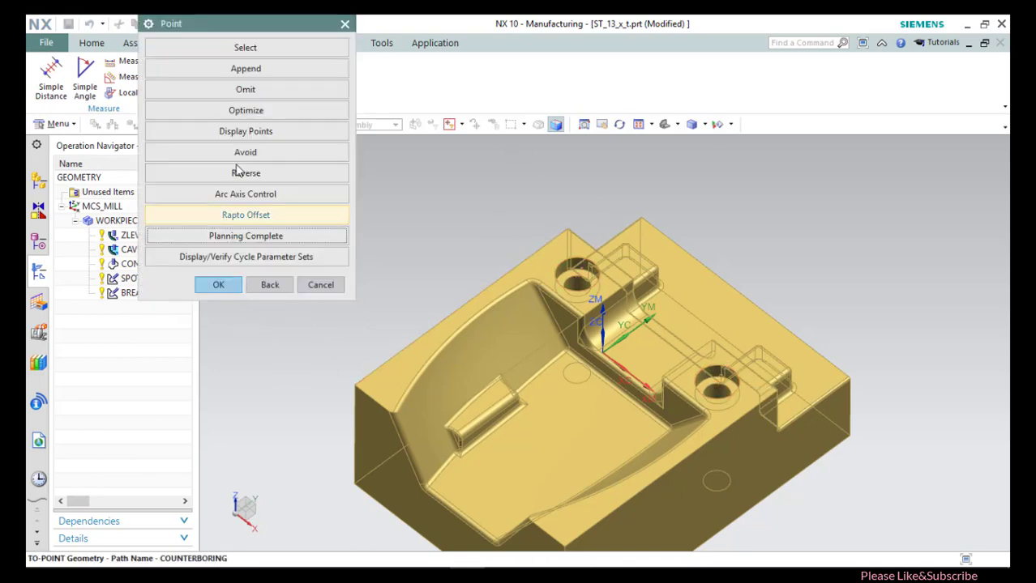
{"action": "left_click", "coordinate": [215, 285]}
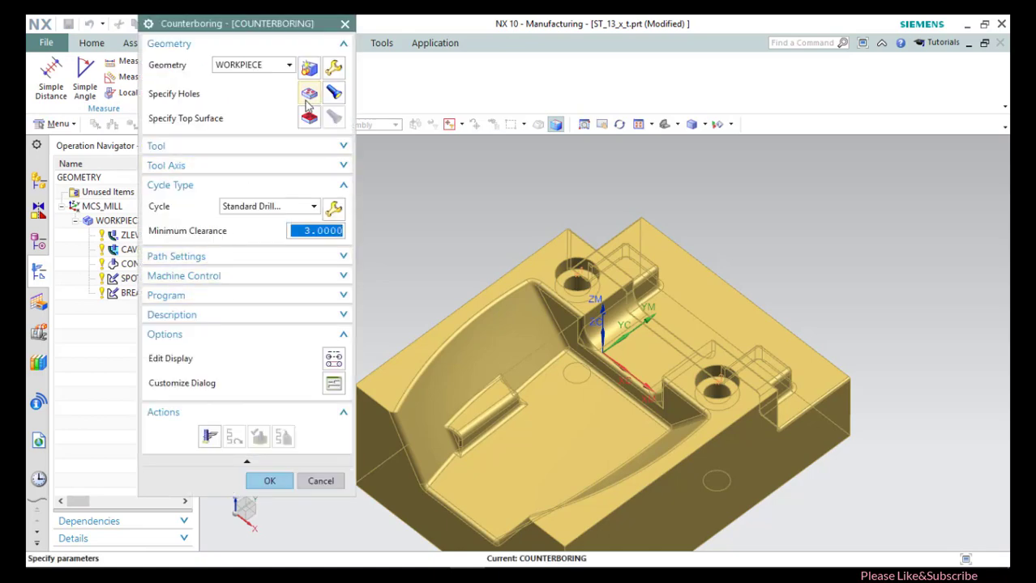
Define the counterboring top surface with the Face option, using the block's top face beside the holes.
{"action": "left_click", "coordinate": [308, 119]}
{"action": "left_click", "coordinate": [291, 66]}
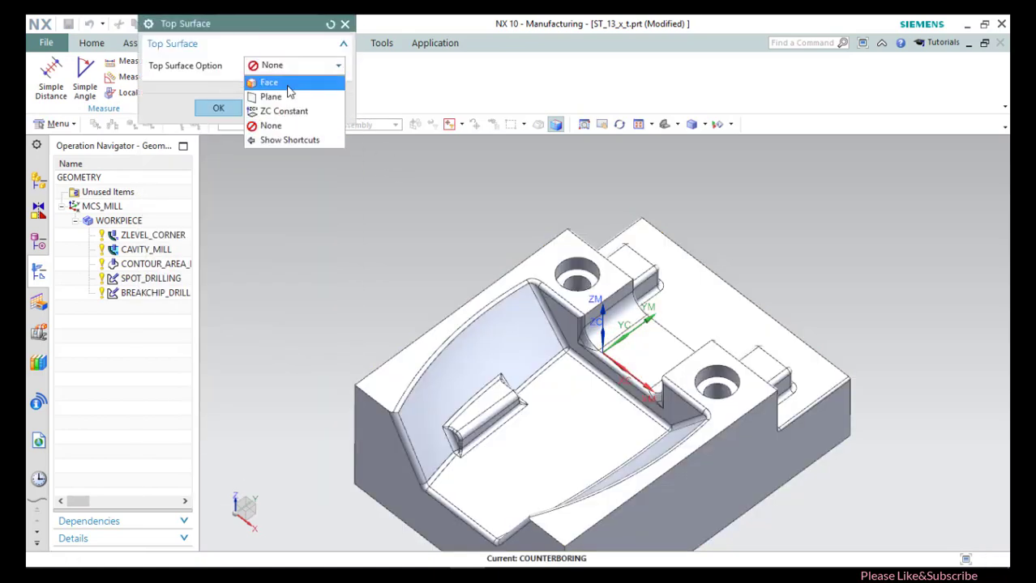
{"action": "left_click", "coordinate": [279, 81]}
{"action": "left_click", "coordinate": [561, 240]}
{"action": "left_click", "coordinate": [220, 133]}
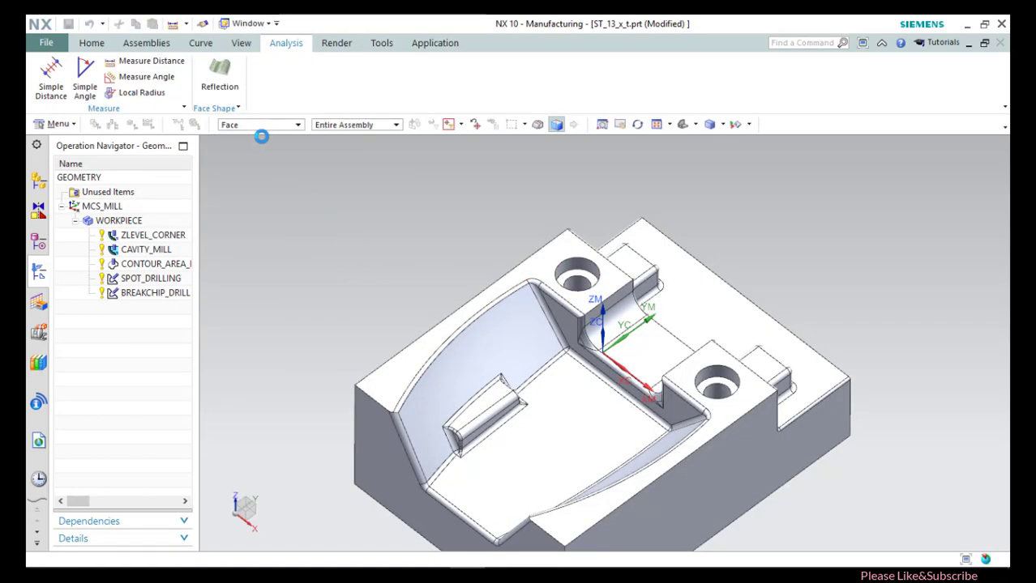
Create a counterboring tool named COUNTERBORING_TOOL_18 with a diameter of 18 for the operation.
{"action": "left_click", "coordinate": [309, 169]}
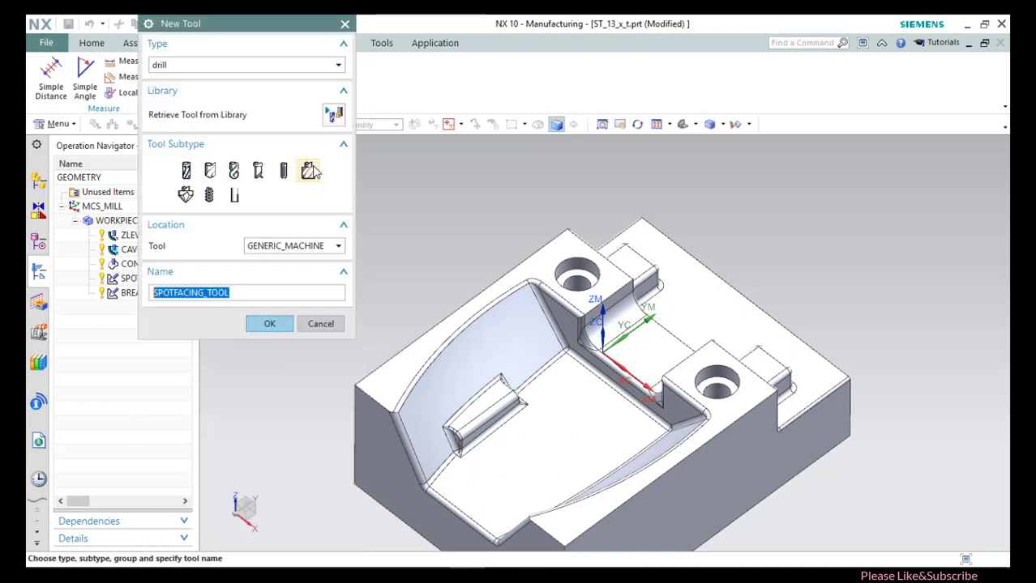
{"action": "left_click", "coordinate": [252, 293]}
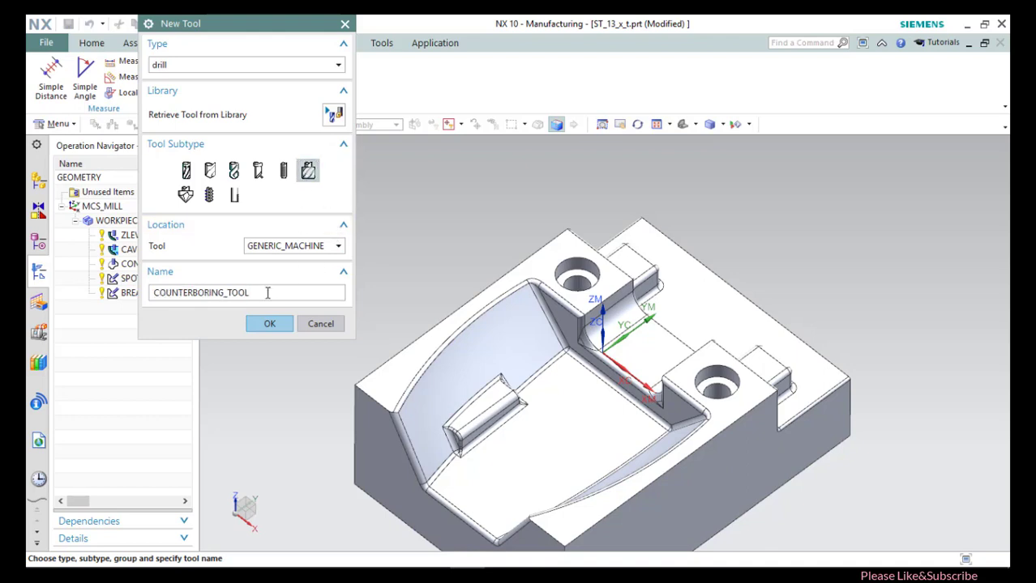
{"action": "type", "text": "_18"}
{"action": "key", "text": "Return"}
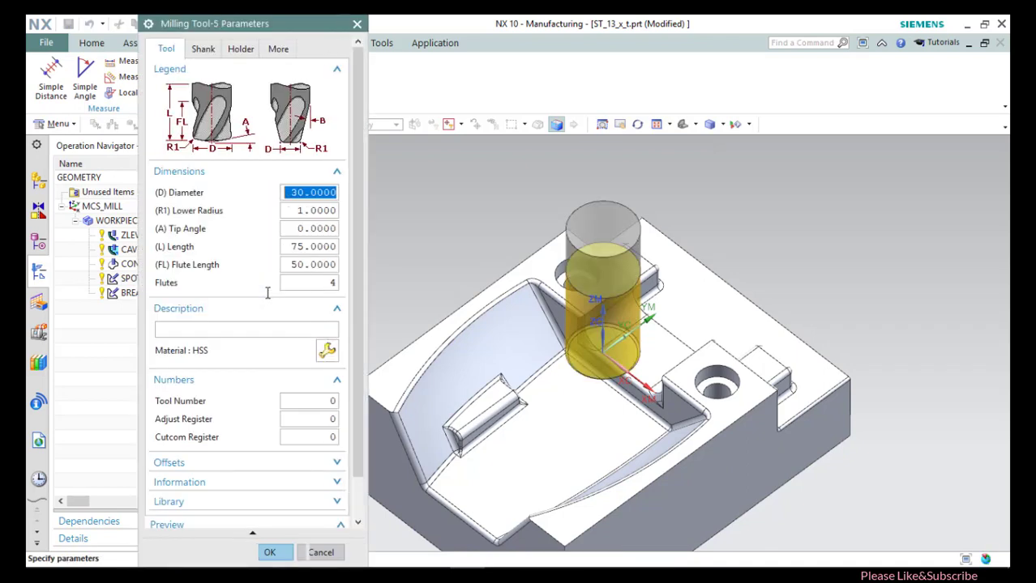
{"action": "scroll", "coordinate": [267, 296], "scroll_direction": "down", "scroll_amount": 2}
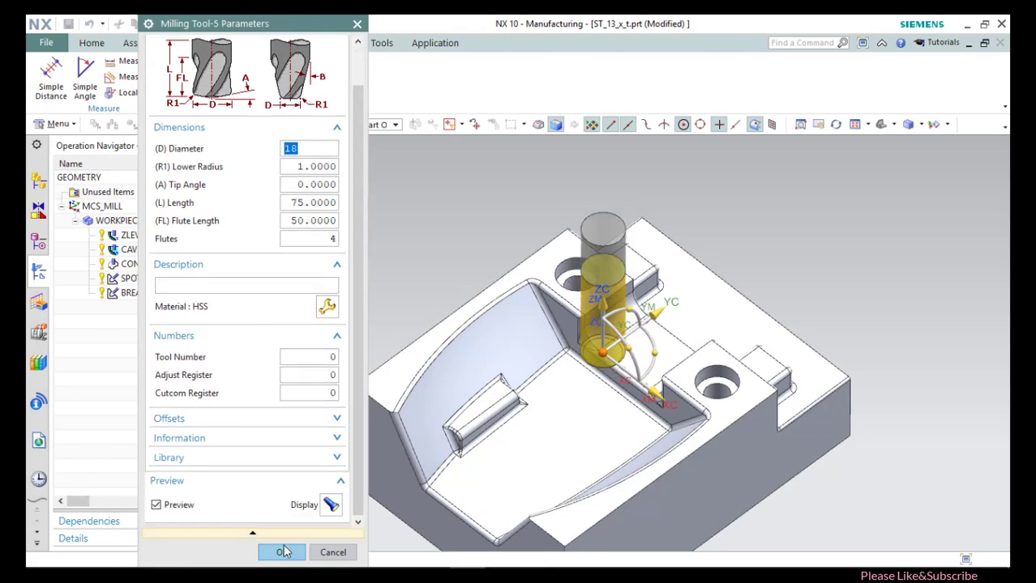
{"action": "left_click", "coordinate": [278, 551]}
Generate the counterboring tool path and simulate it in 3D Dynamic at animation speed 1, accepting the operation.
{"action": "scroll", "coordinate": [247, 348], "scroll_direction": "down", "scroll_amount": 3}
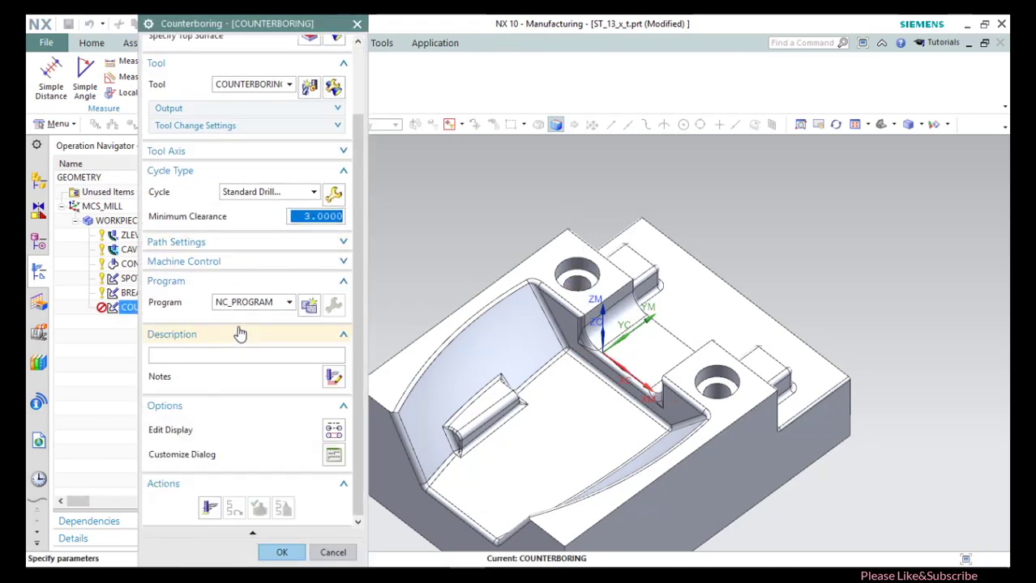
{"action": "left_click", "coordinate": [210, 508]}
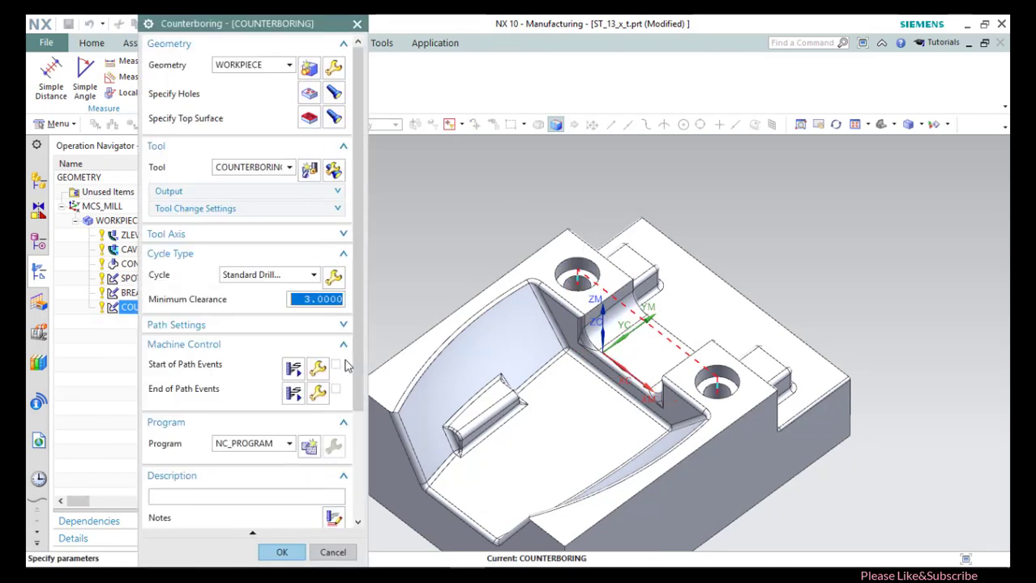
{"action": "scroll", "coordinate": [282, 406], "scroll_direction": "down", "scroll_amount": 3}
{"action": "left_click", "coordinate": [259, 509]}
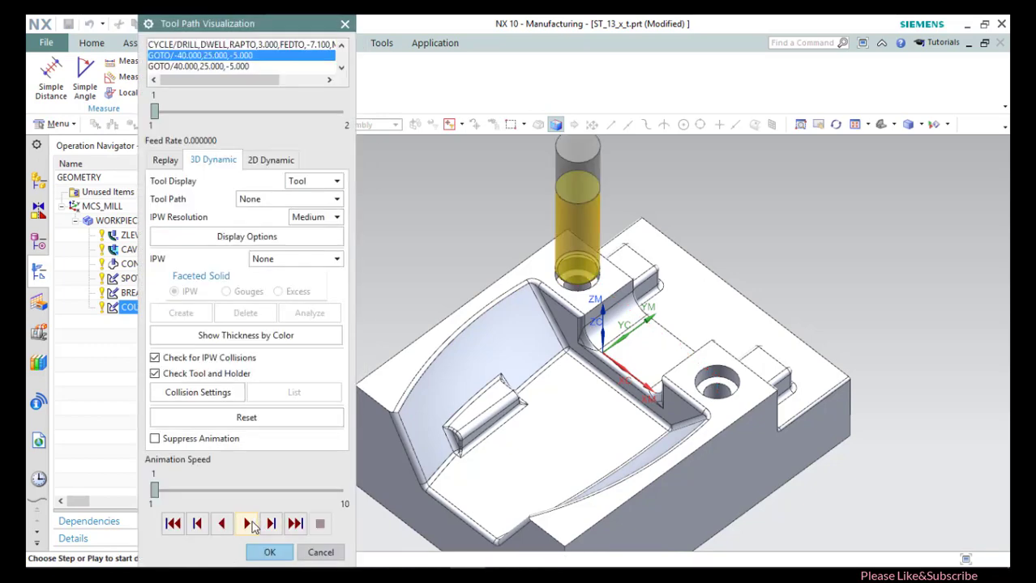
{"action": "left_click", "coordinate": [247, 523]}
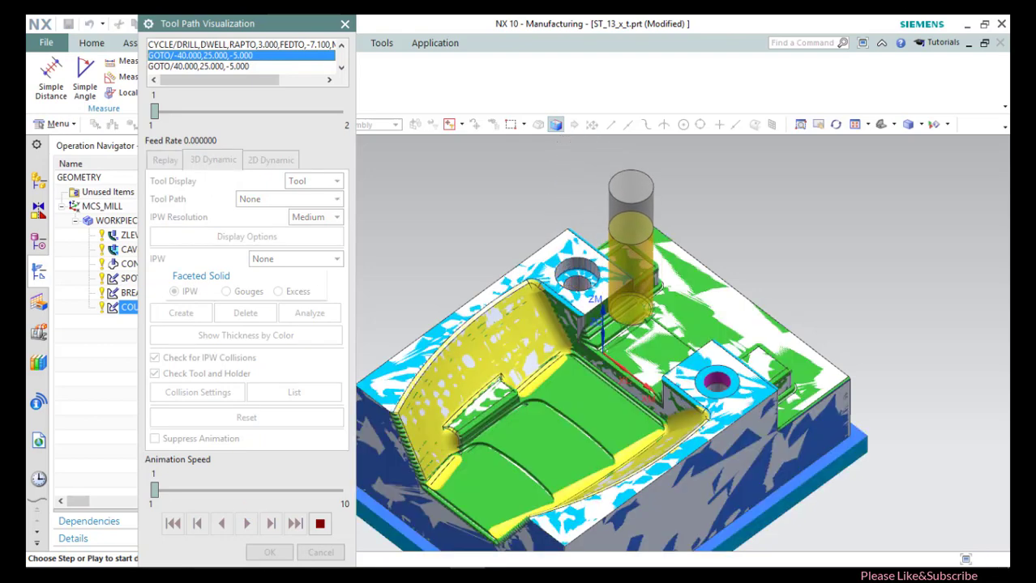
{"action": "left_click", "coordinate": [270, 552]}
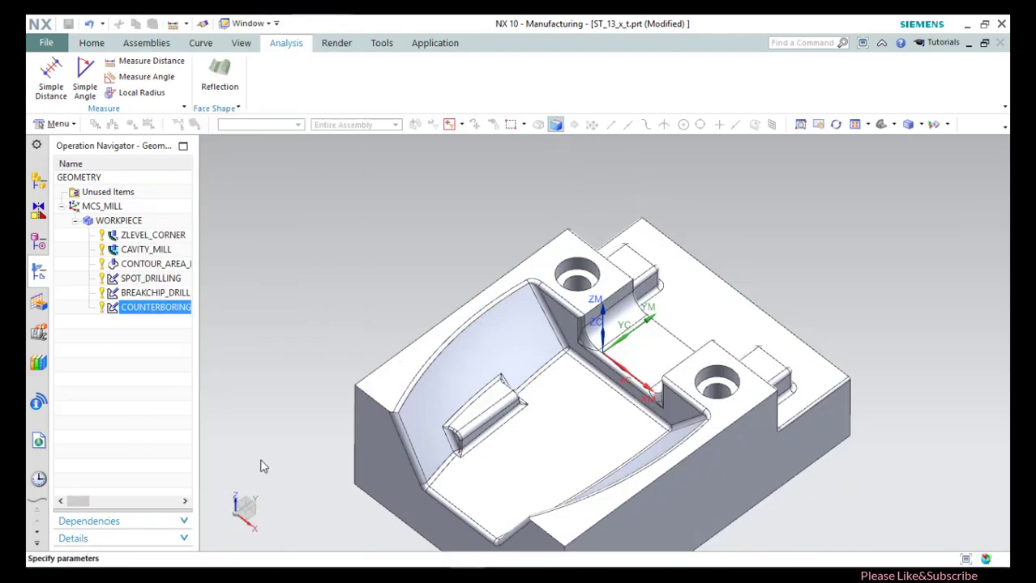
{"action": "left_click", "coordinate": [278, 552]}
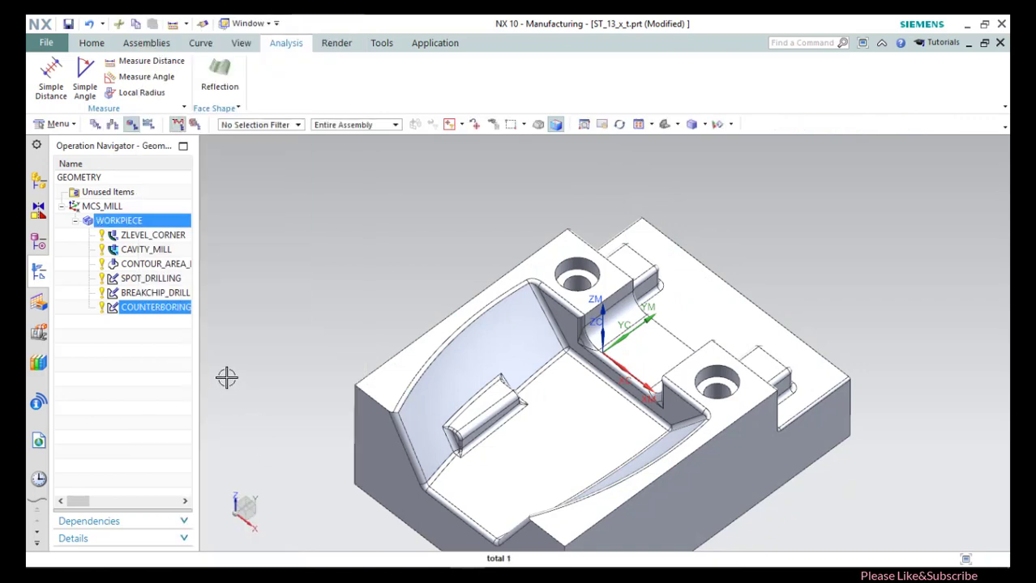
Create a Flowcut Ref Tool operation named FLOWCUT_REF_TOOL of type mill_contour under WORKPIECE.
{"action": "right_click", "coordinate": [104, 222]}
{"action": "mouse_move", "coordinate": [134, 391]}
{"action": "left_click", "coordinate": [240, 391]}
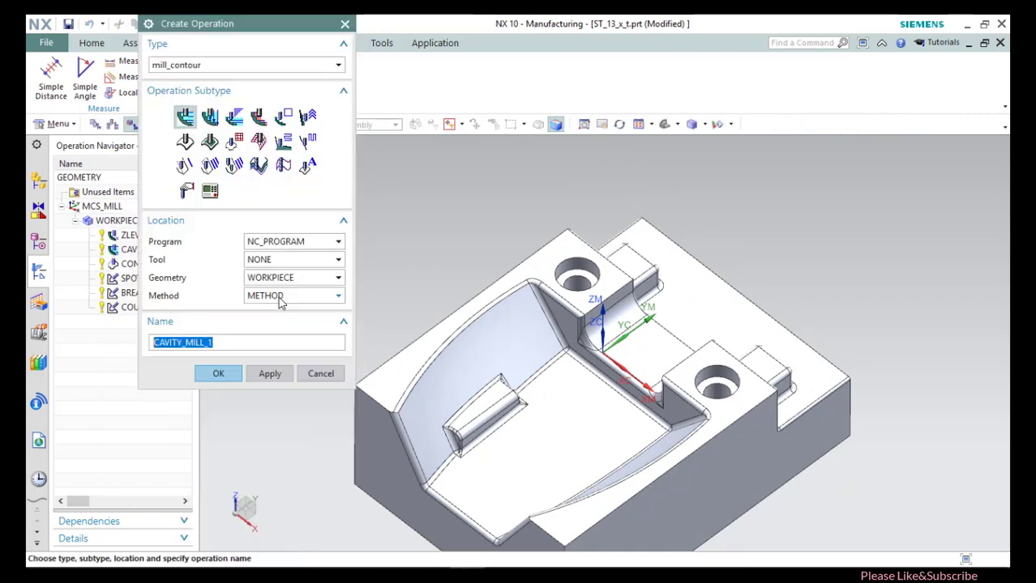
{"action": "left_click", "coordinate": [233, 166]}
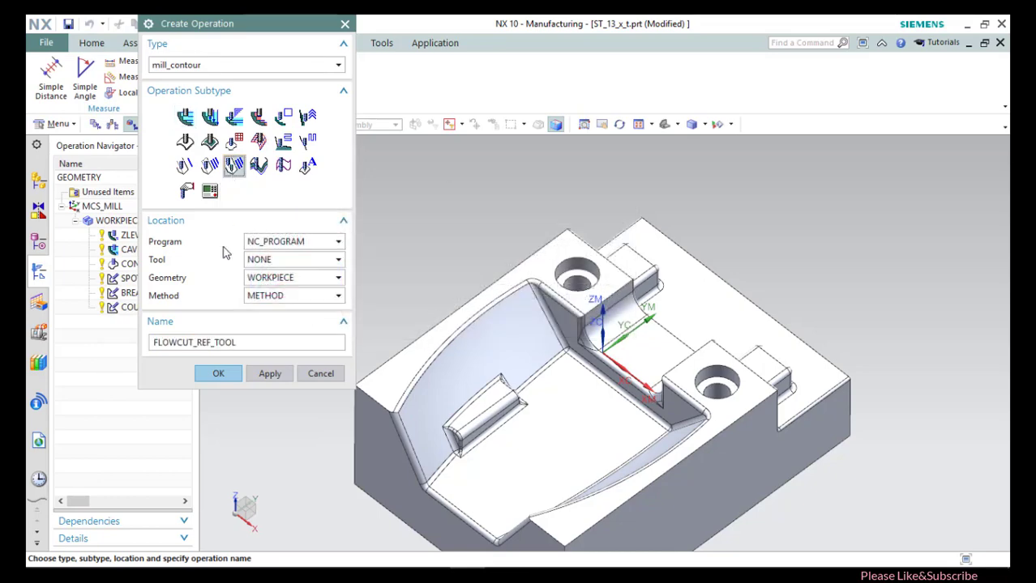
{"action": "left_click", "coordinate": [221, 374]}
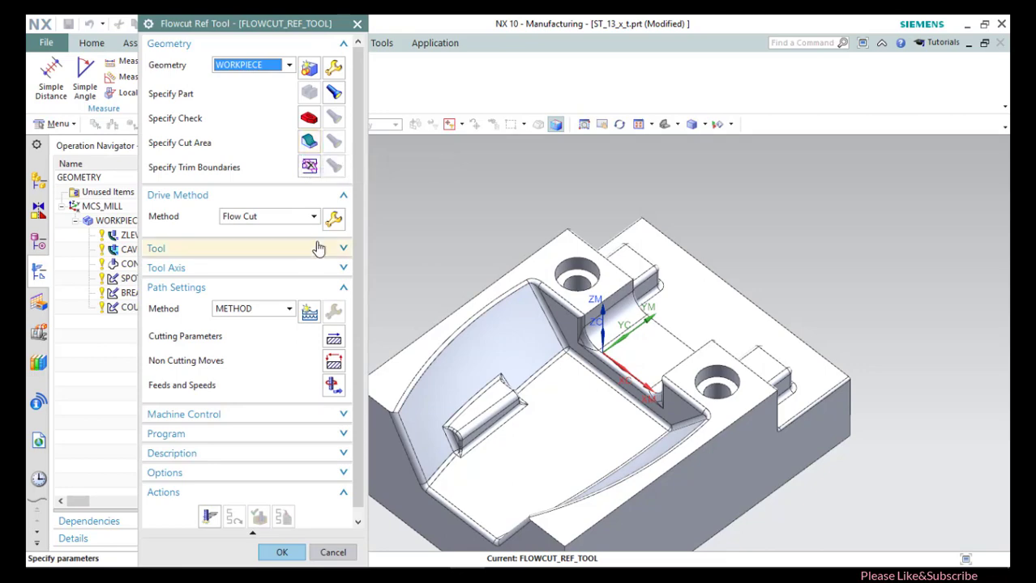
Create a ball mill named BALL_MILL_3 with a ball diameter of 3 as the flowcut operation's cutting tool.
{"action": "left_click", "coordinate": [268, 247]}
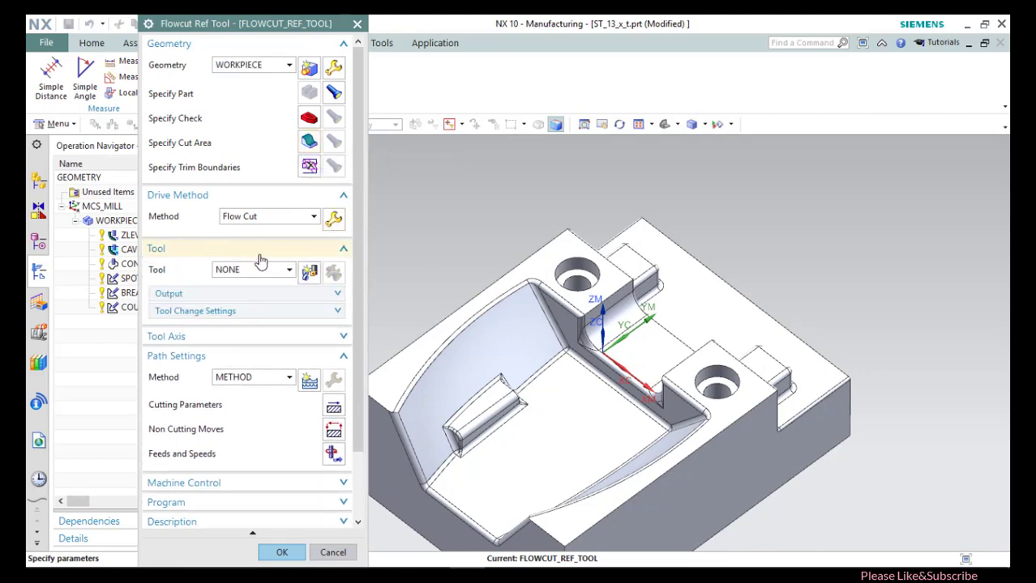
{"action": "left_click", "coordinate": [310, 268]}
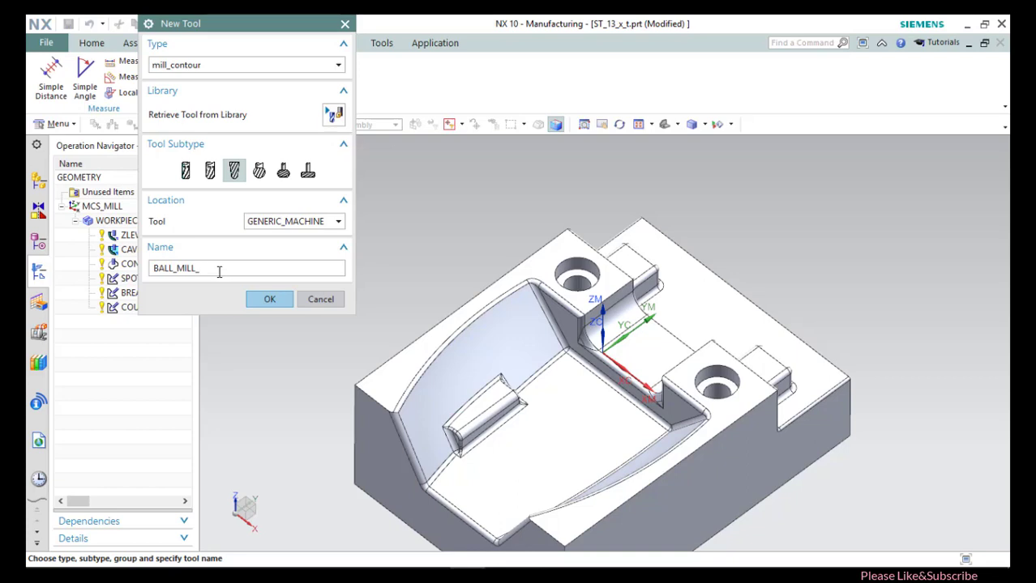
{"action": "key", "text": "Return"}
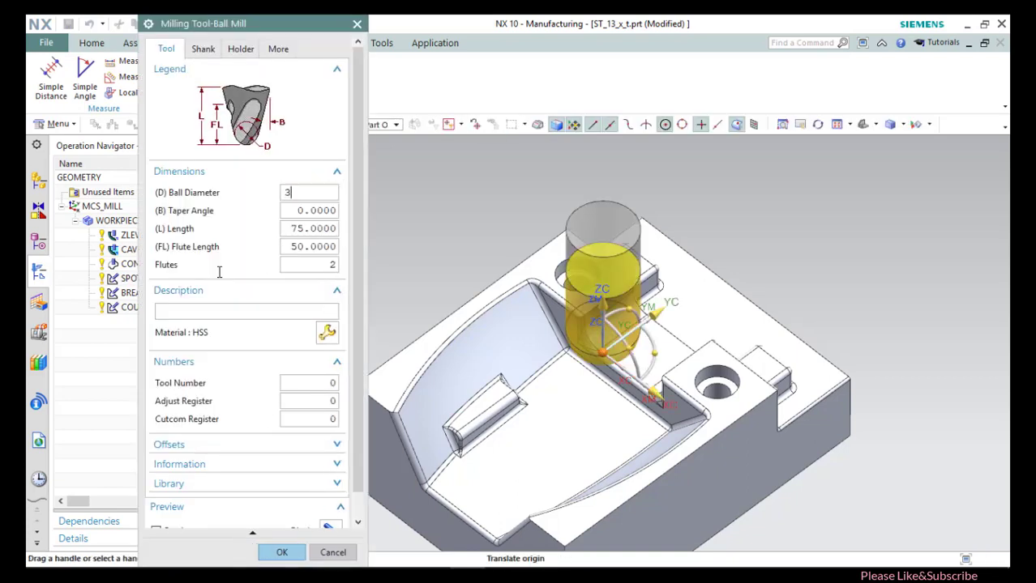
{"action": "type", "text": "3"}
{"action": "key", "text": "Tab"}
{"action": "key", "text": "Tab"}
{"action": "key", "text": "Tab"}
{"action": "left_click", "coordinate": [285, 551]}
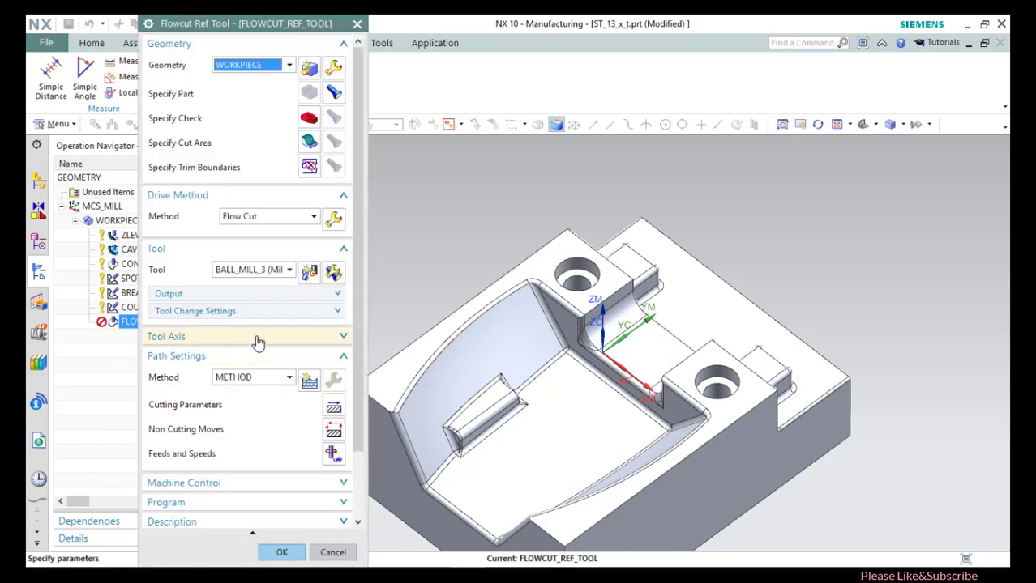
Define a new ball mill BALL_MILL_4 with a ball diameter of 4 as the Flow Cut reference tool and accept the drive method.
{"action": "left_click", "coordinate": [333, 222]}
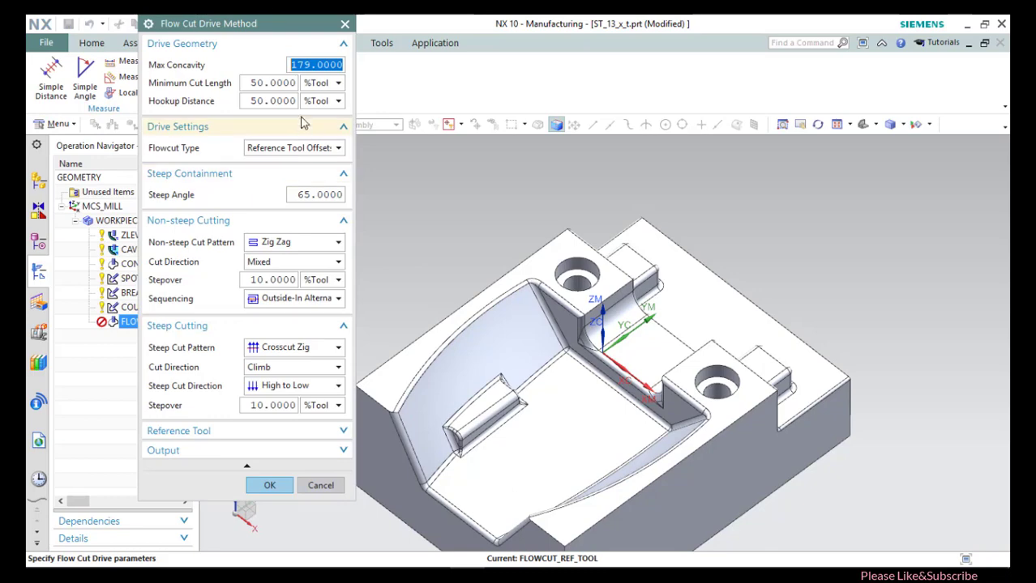
{"action": "left_click", "coordinate": [198, 431]}
{"action": "left_click", "coordinate": [309, 456]}
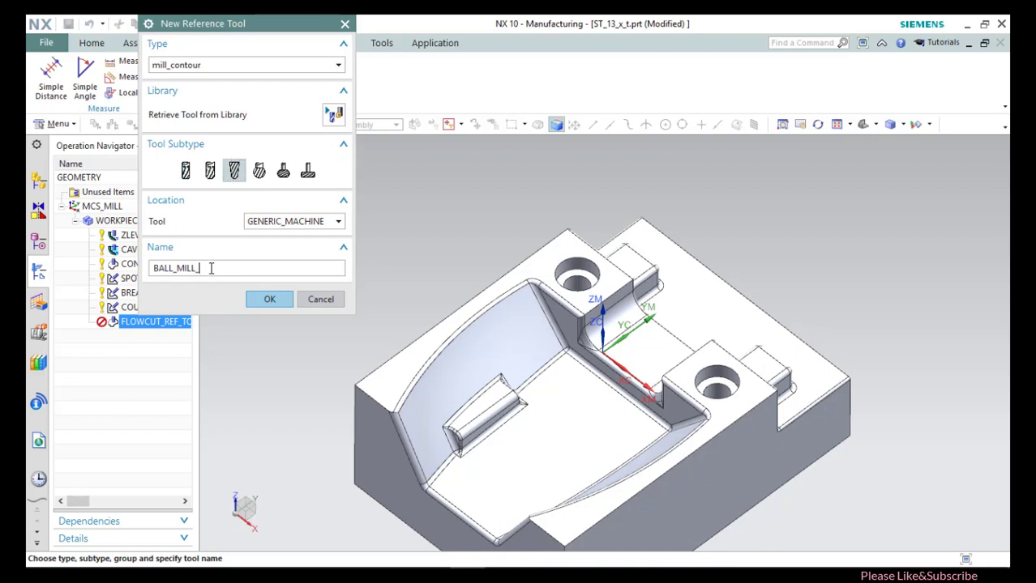
{"action": "key", "text": "Return"}
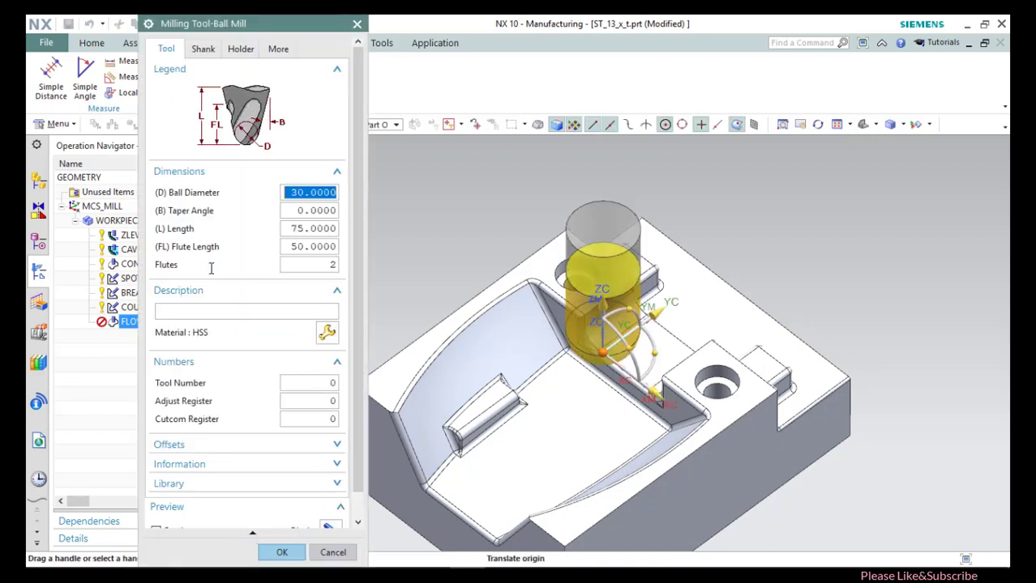
{"action": "type", "text": "4"}
{"action": "key", "text": "Tab"}
{"action": "key", "text": "Tab"}
{"action": "scroll", "coordinate": [215, 267], "scroll_direction": "down", "scroll_amount": 2}
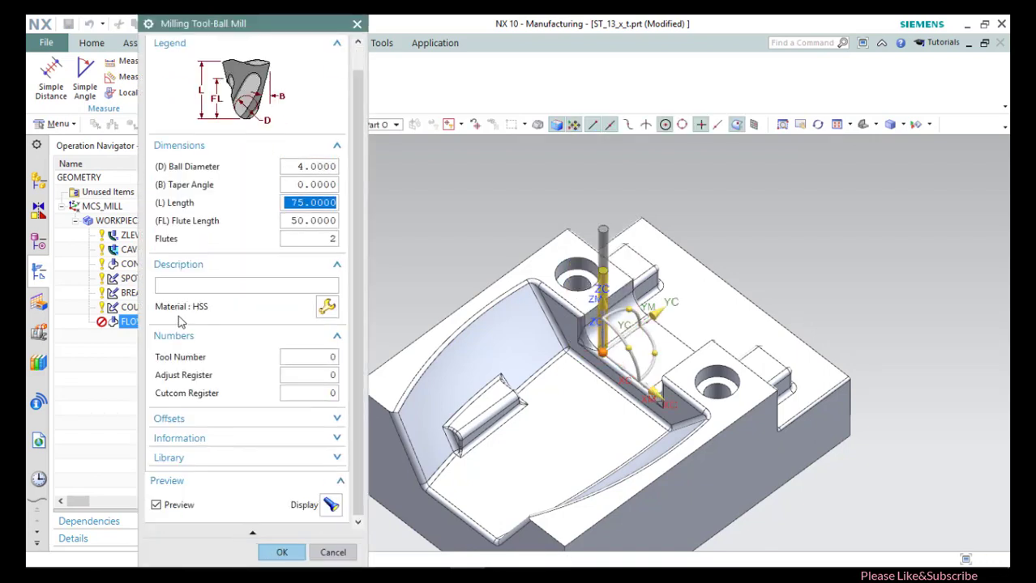
{"action": "left_click", "coordinate": [281, 553]}
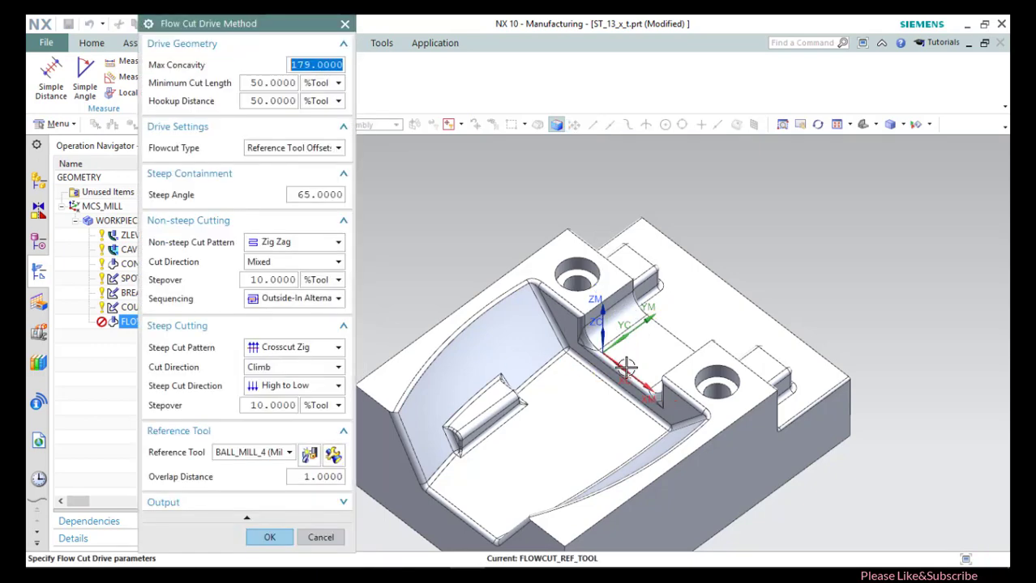
{"action": "middle_click_drag", "start_coordinate": [624, 365], "coordinate": [528, 307]}
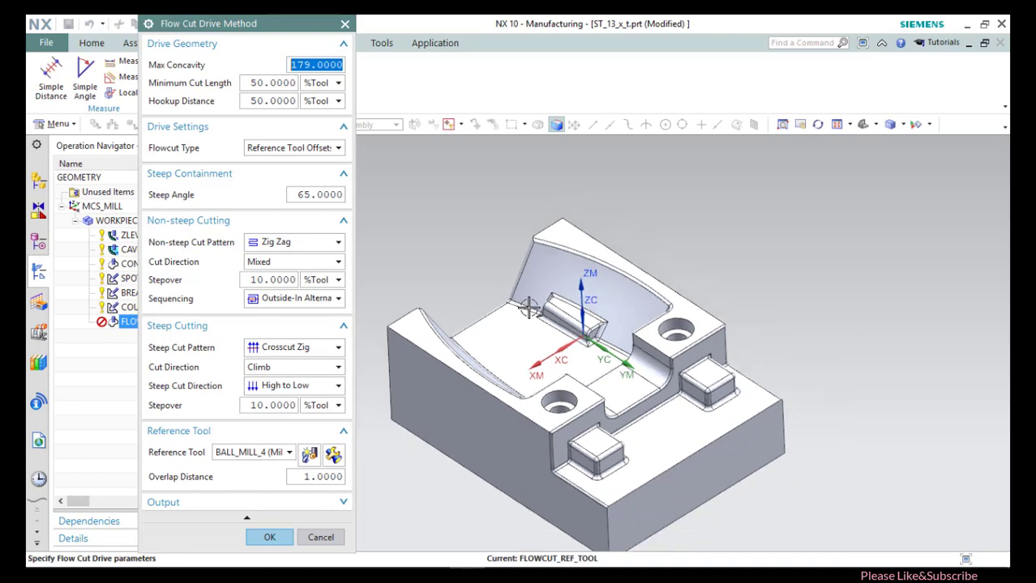
{"action": "scroll", "coordinate": [718, 400], "scroll_direction": "up", "scroll_amount": 2}
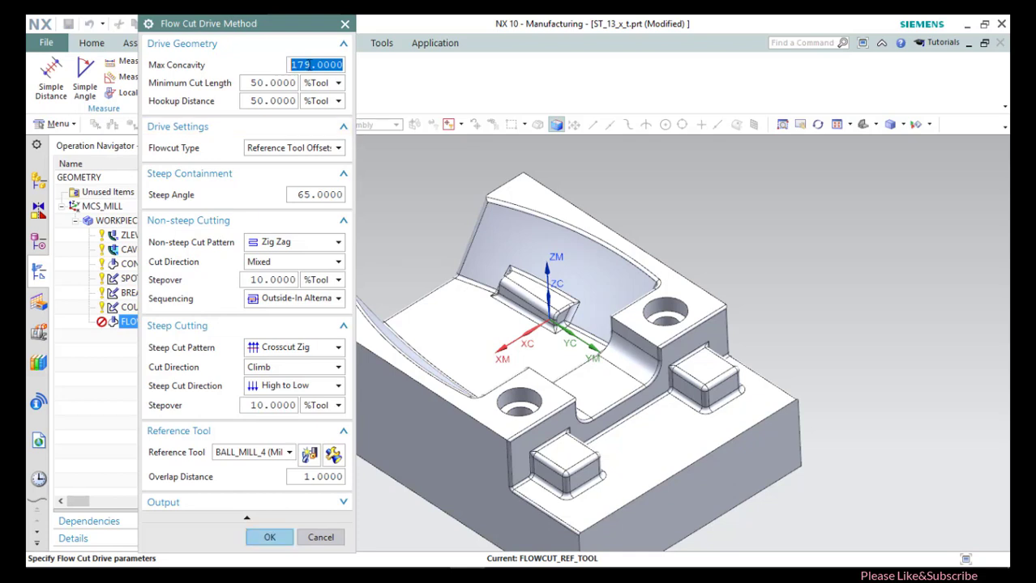
{"action": "left_click", "coordinate": [269, 538]}
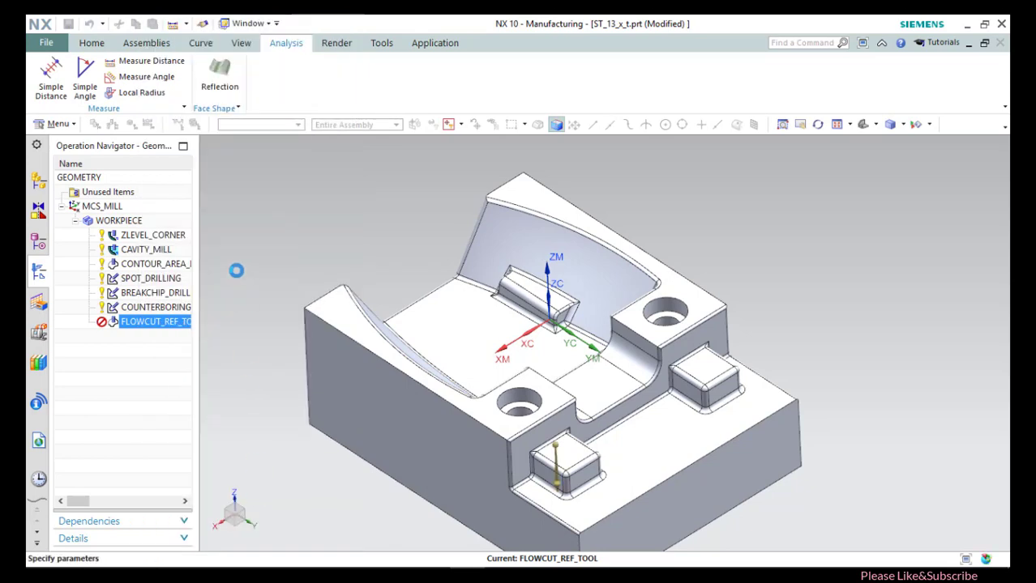
Generate the flowcut tool path and inspect it around the raised rectangular bosses and hole blocks.
{"action": "scroll", "coordinate": [213, 278], "scroll_direction": "down", "scroll_amount": 3}
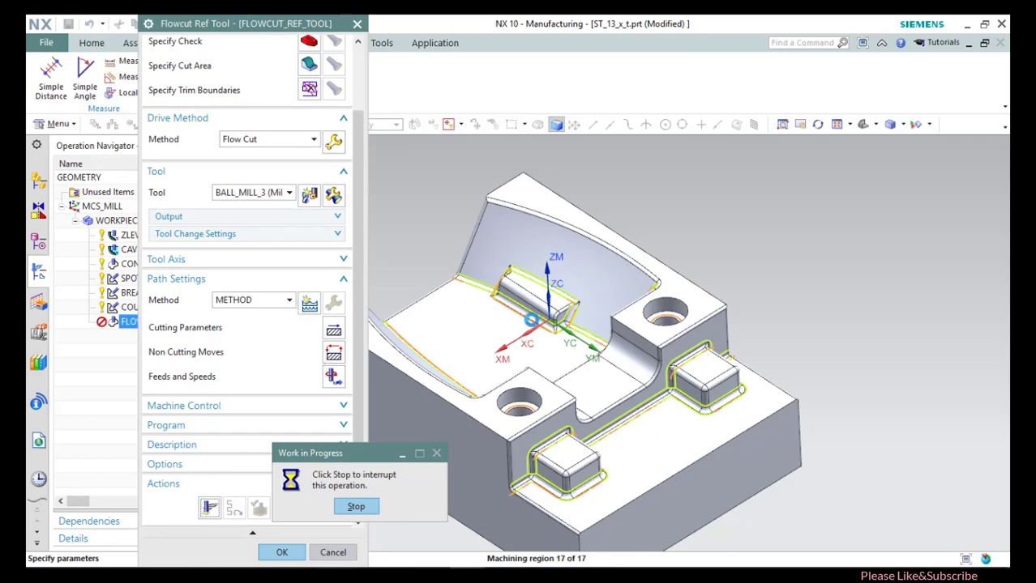
{"action": "scroll", "coordinate": [685, 392], "scroll_direction": "up", "scroll_amount": 2}
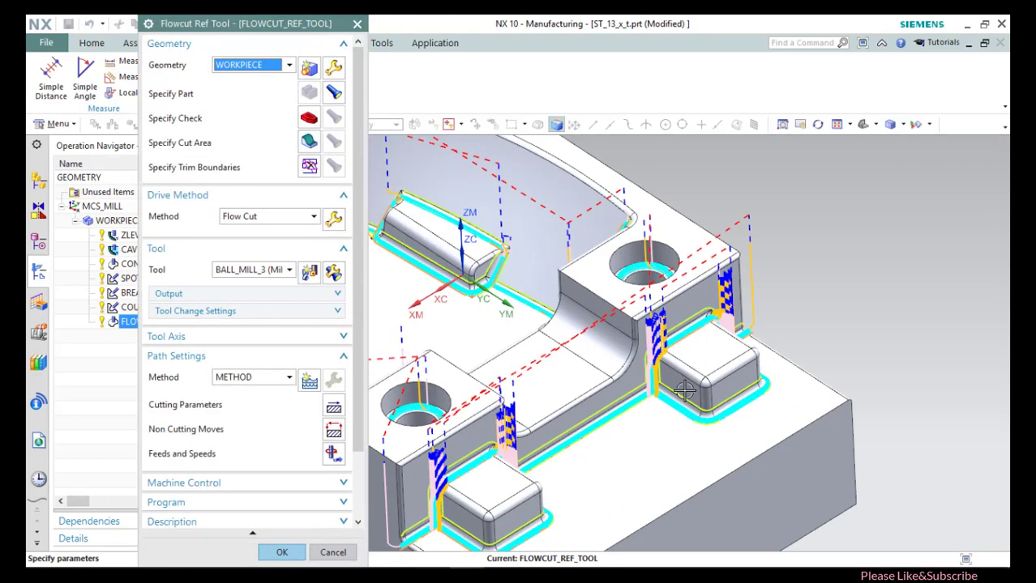
{"action": "scroll", "coordinate": [685, 392], "scroll_direction": "up", "scroll_amount": 3}
{"action": "scroll", "coordinate": [699, 399], "scroll_direction": "down", "scroll_amount": 5}
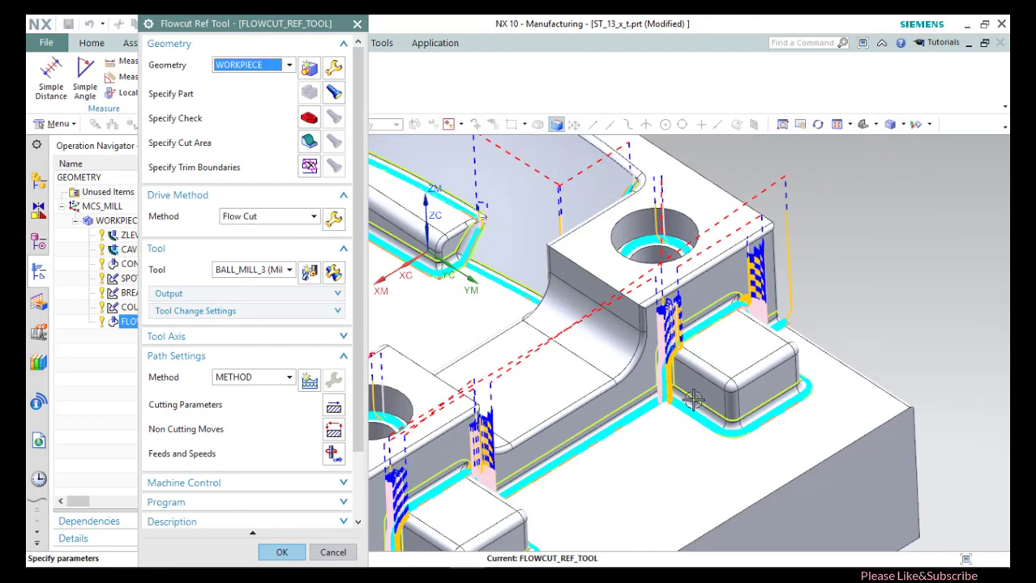
Simulate the flowcut tool path in 3D Dynamic, raising the animation speed to 3 and finally 8.
{"action": "scroll", "coordinate": [259, 498], "scroll_direction": "down", "scroll_amount": 5}
{"action": "left_click", "coordinate": [248, 497]}
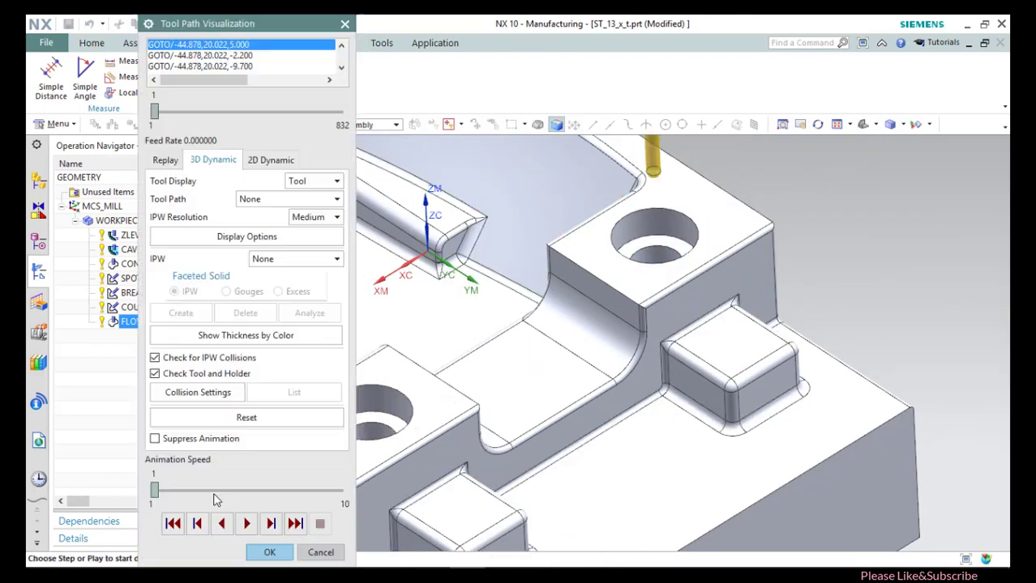
{"action": "left_click", "coordinate": [247, 523]}
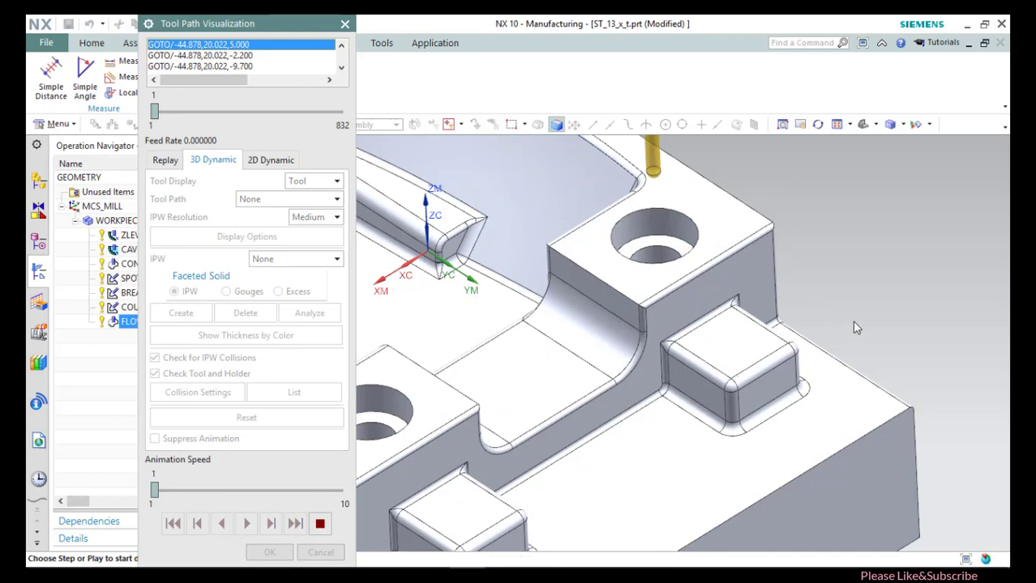
{"action": "scroll", "coordinate": [856, 314], "scroll_direction": "down", "scroll_amount": 3}
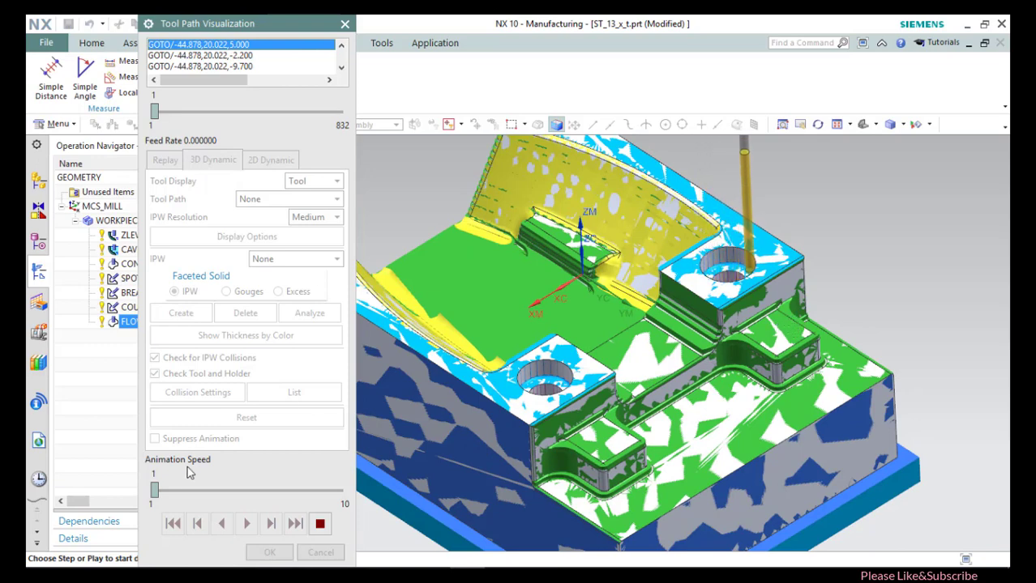
{"action": "left_click_drag", "start_coordinate": [155, 490], "coordinate": [195, 491]}
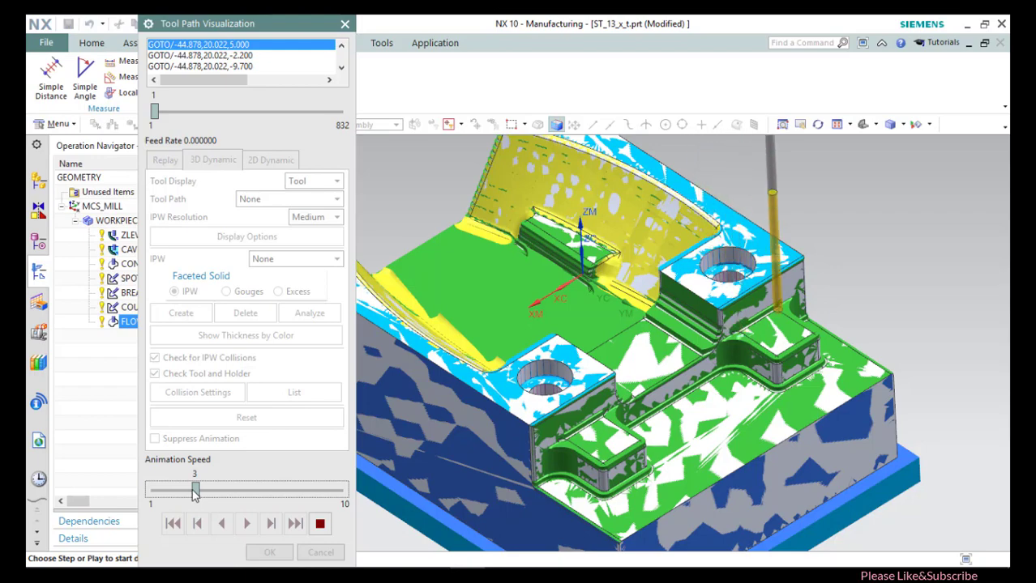
{"action": "scroll", "coordinate": [828, 293], "scroll_direction": "up", "scroll_amount": 3}
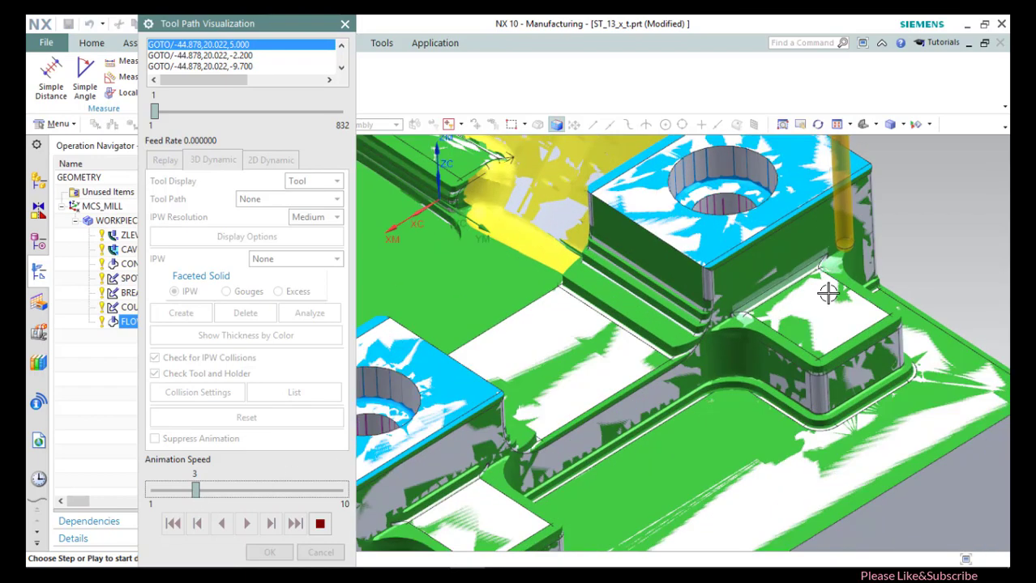
{"action": "left_click_drag", "start_coordinate": [276, 496], "coordinate": [298, 490]}
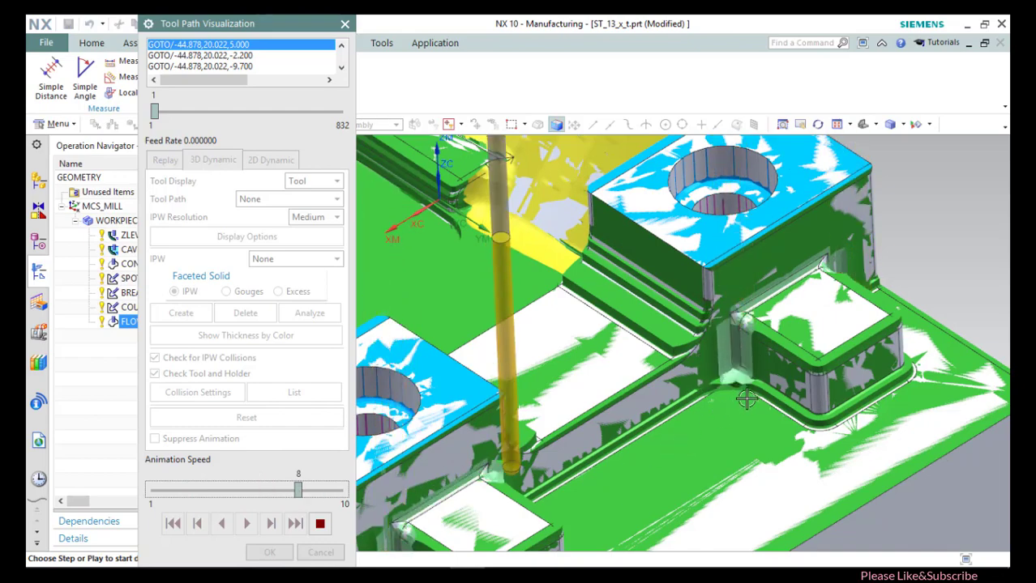
{"action": "scroll", "coordinate": [743, 401], "scroll_direction": "down", "scroll_amount": 3}
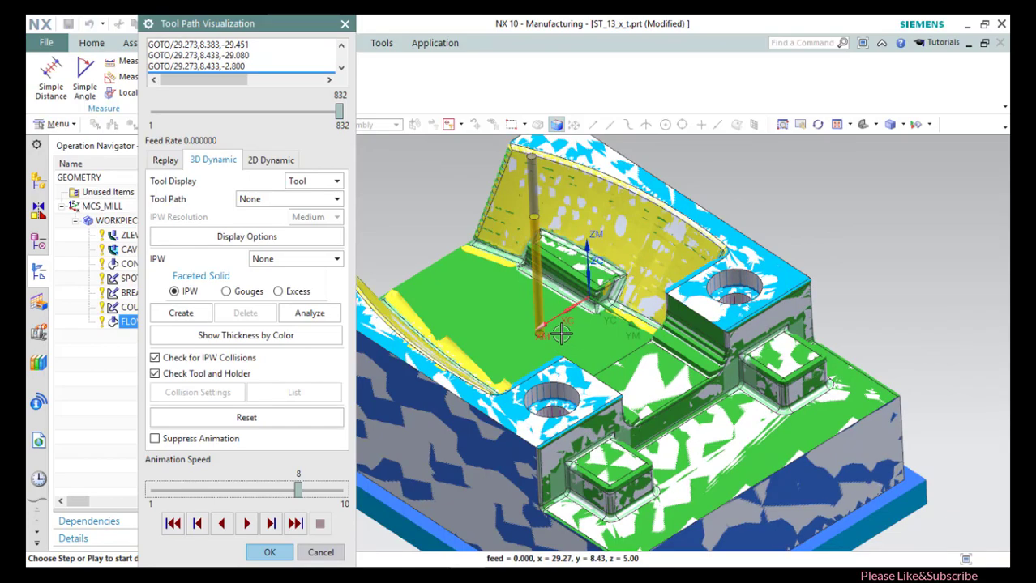
Inspect the simulated flowcut result, close the visualization and accept the flowcut operation.
{"action": "middle_click_drag", "start_coordinate": [557, 326], "coordinate": [649, 300]}
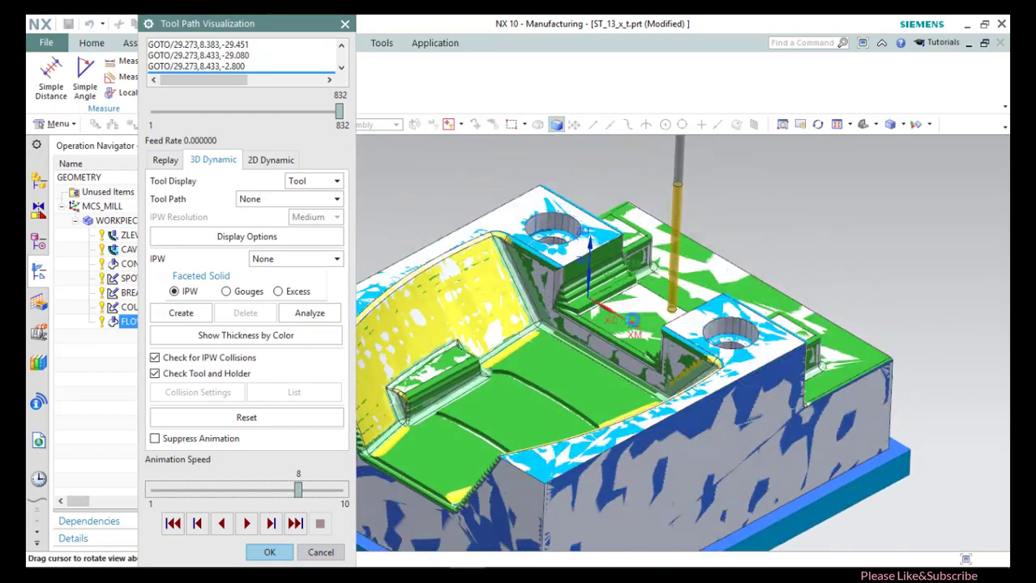
{"action": "left_click", "coordinate": [271, 553]}
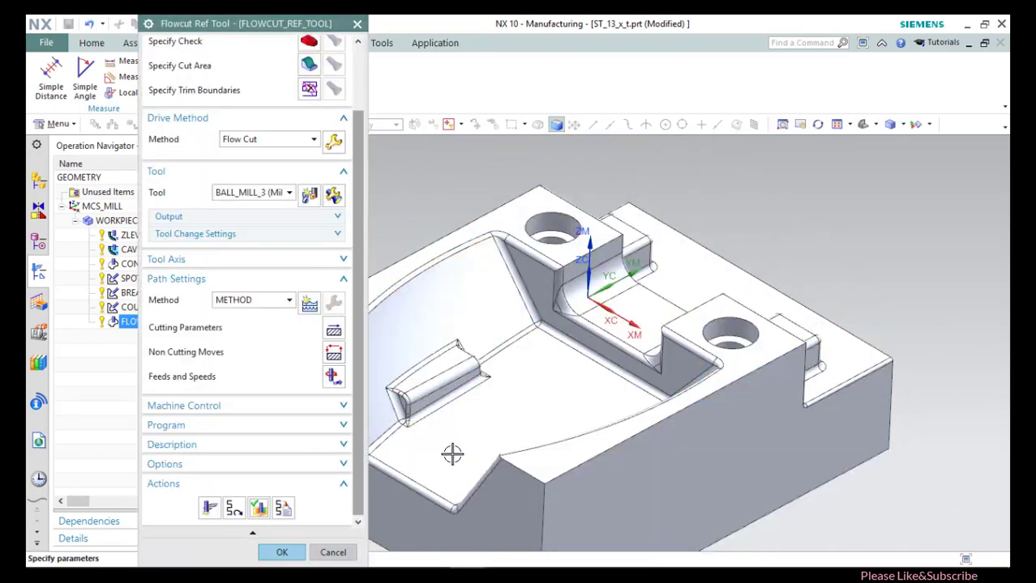
{"action": "left_click", "coordinate": [283, 553]}
Insert a mill_contour Contour Area operation under WORKPIECE.
{"action": "left_click", "coordinate": [136, 222]}
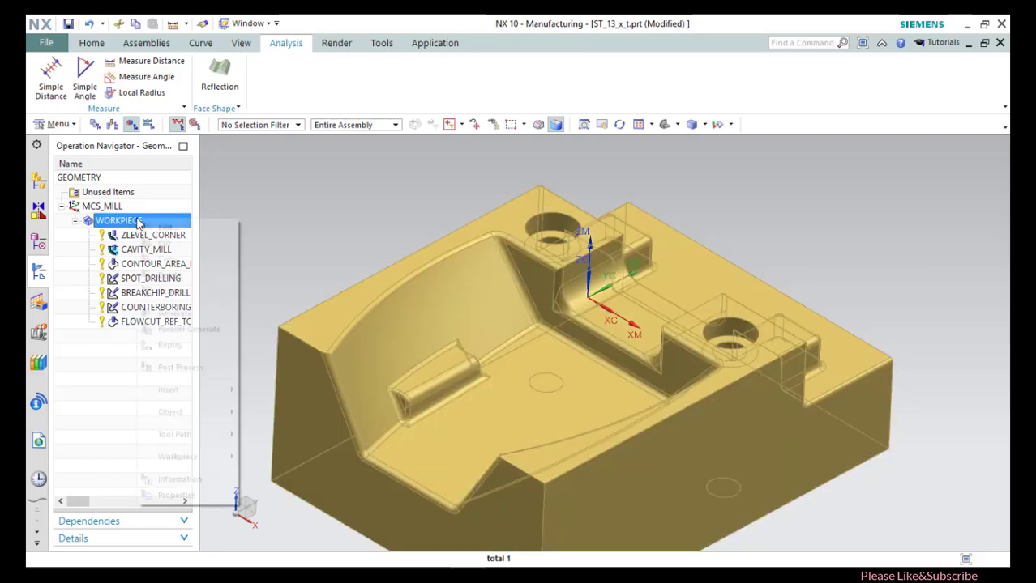
{"action": "right_click", "coordinate": [136, 222]}
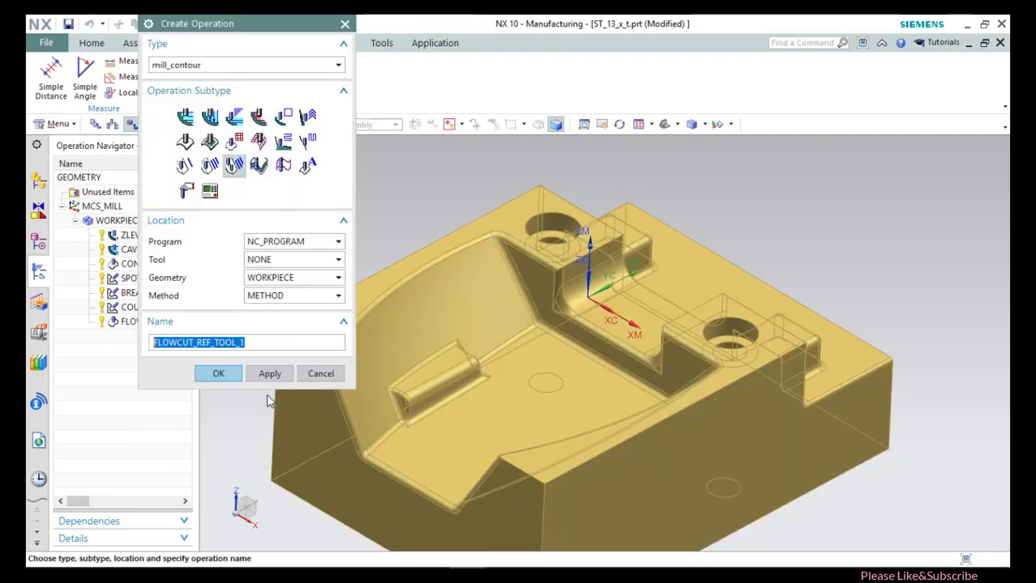
{"action": "left_click", "coordinate": [209, 141]}
{"action": "left_click", "coordinate": [218, 373]}
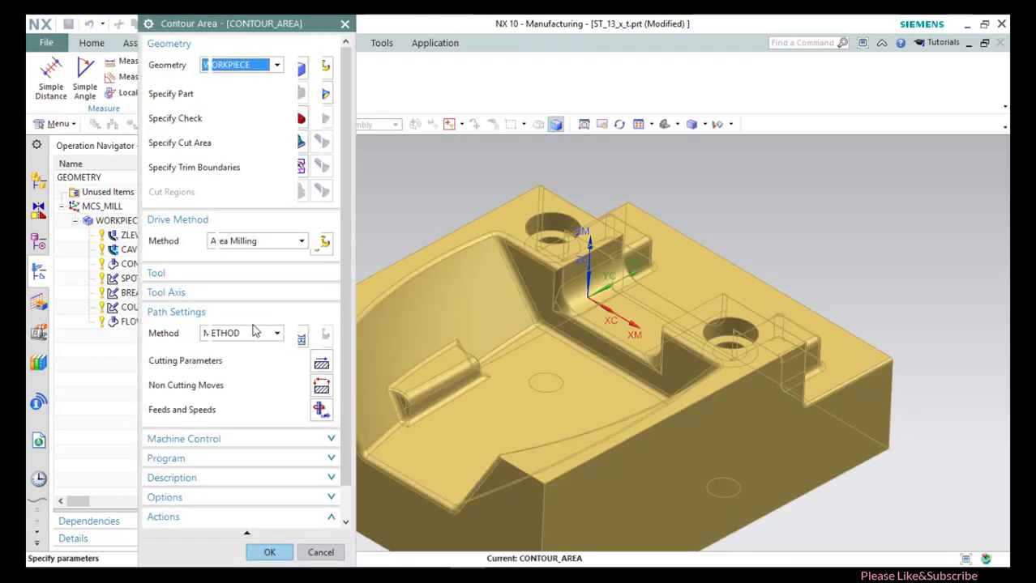
Specify the cut area as the four rounded top-edge faces of the two hole blocks along the cavity.
{"action": "left_click", "coordinate": [309, 143]}
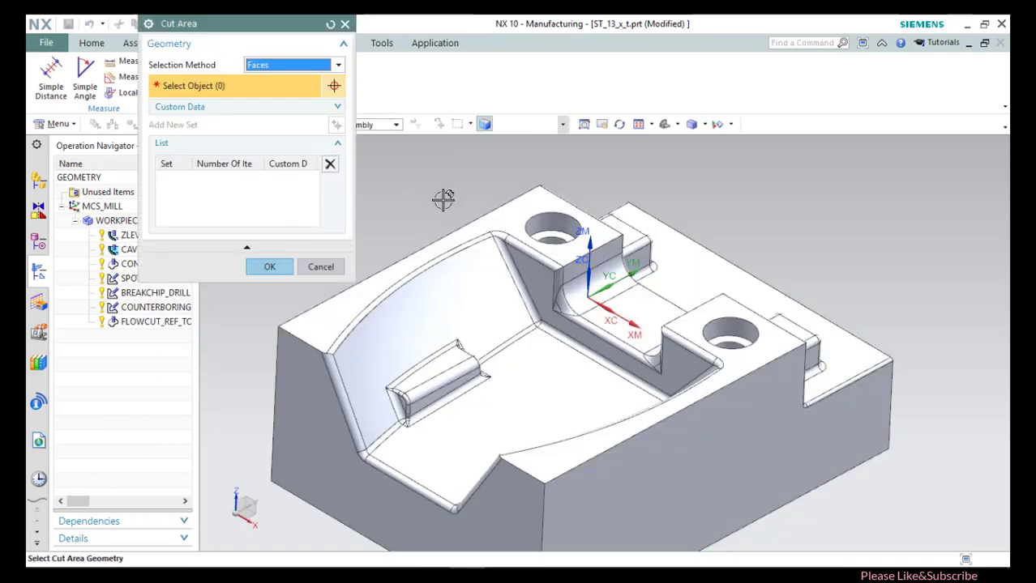
{"action": "left_click", "coordinate": [504, 236]}
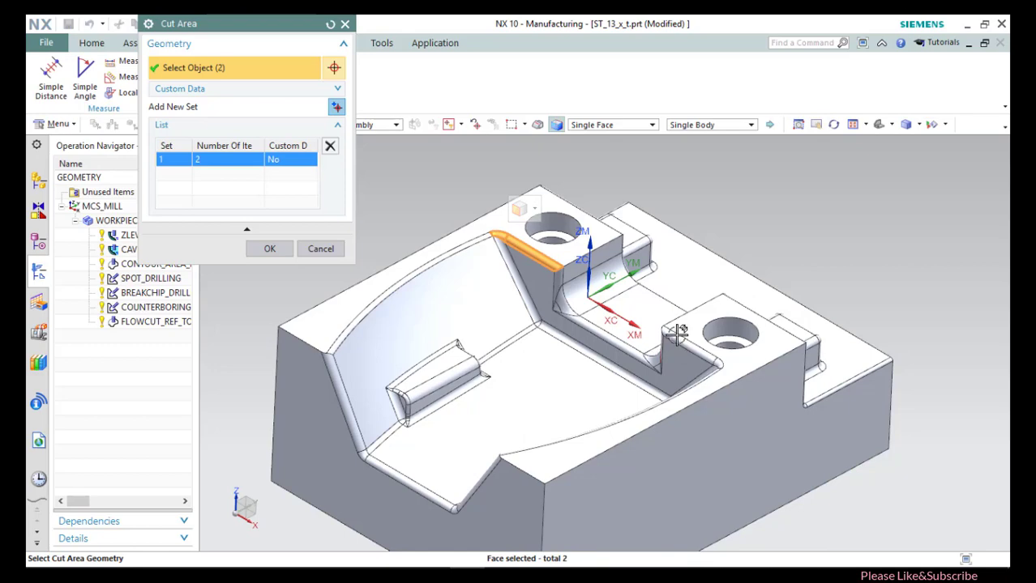
{"action": "left_click", "coordinate": [715, 359]}
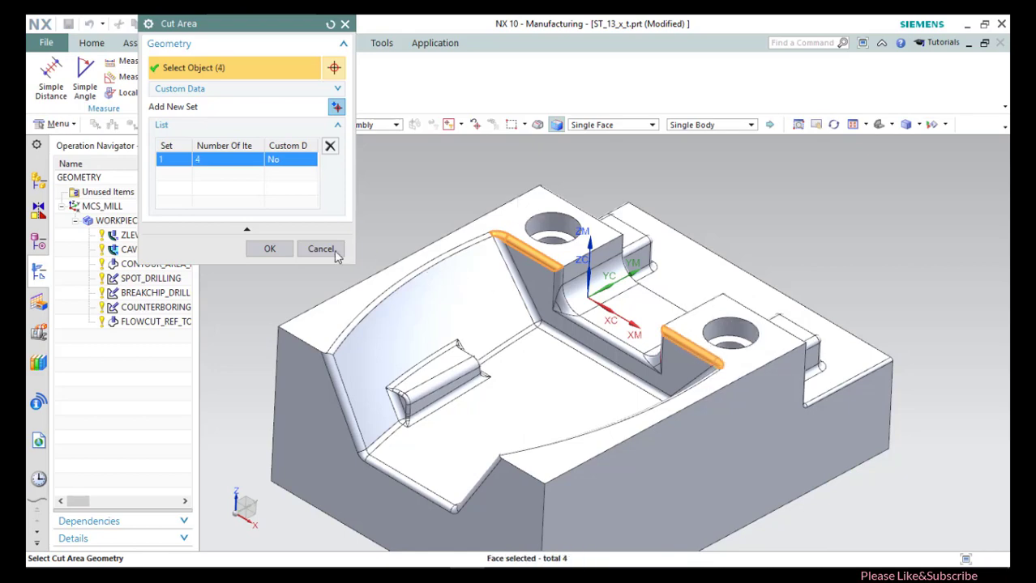
{"action": "left_click", "coordinate": [265, 246]}
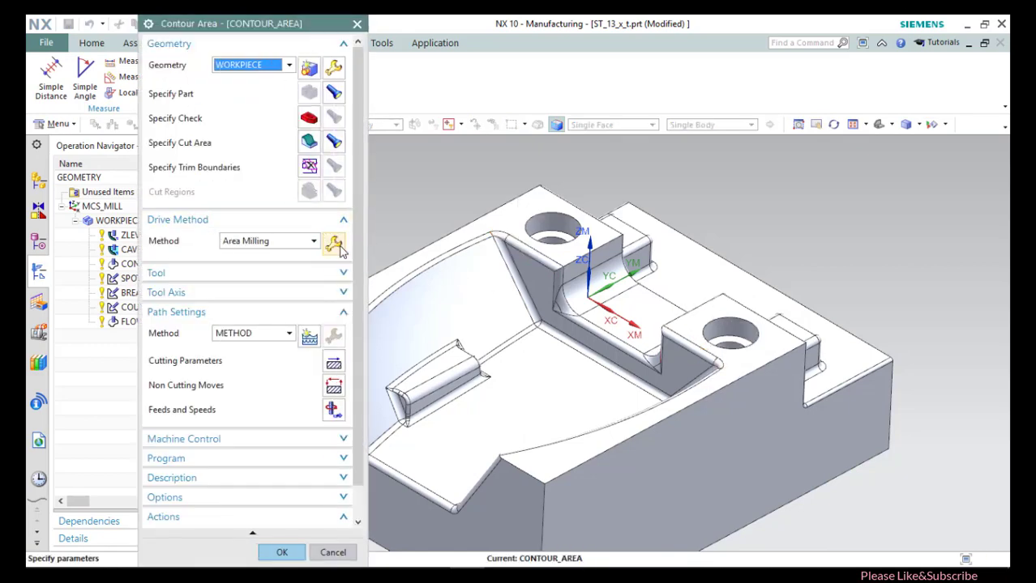
Change the drive method to Surface Area using the two rounded edge faces beside the far hole, with 15 stepovers.
{"action": "left_click", "coordinate": [335, 243]}
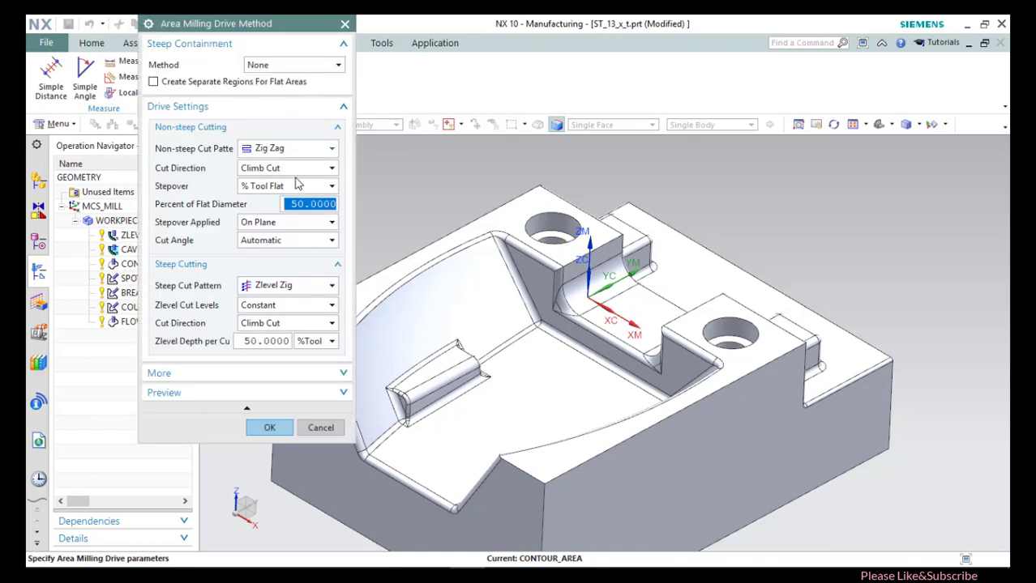
{"action": "left_click", "coordinate": [269, 427]}
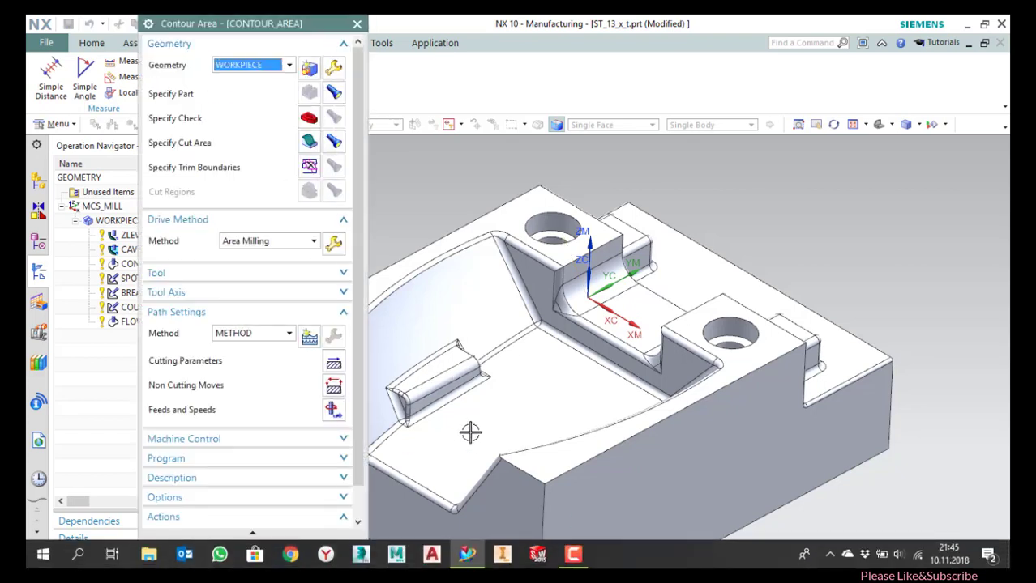
{"action": "left_click", "coordinate": [313, 241]}
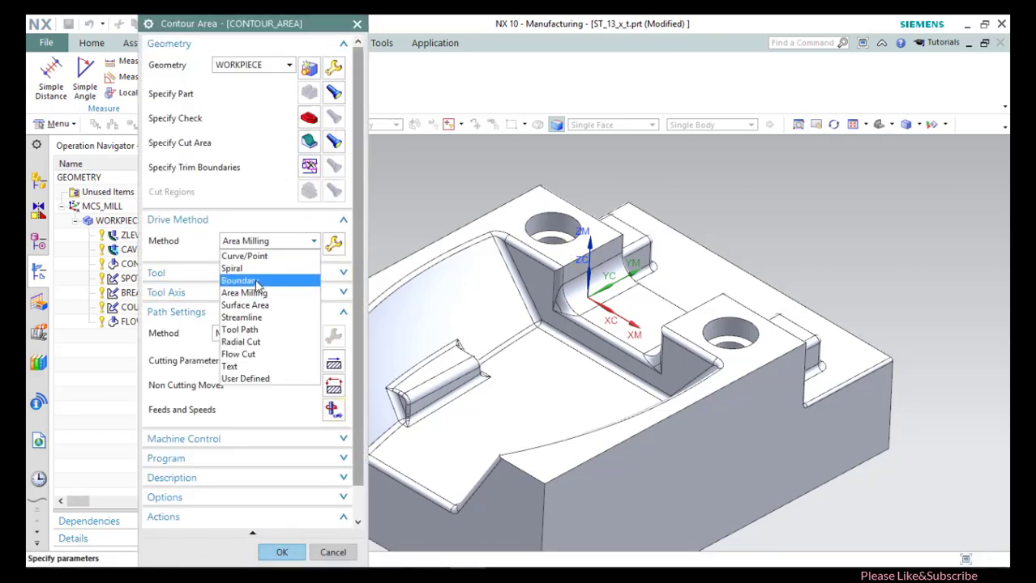
{"action": "left_click", "coordinate": [248, 305]}
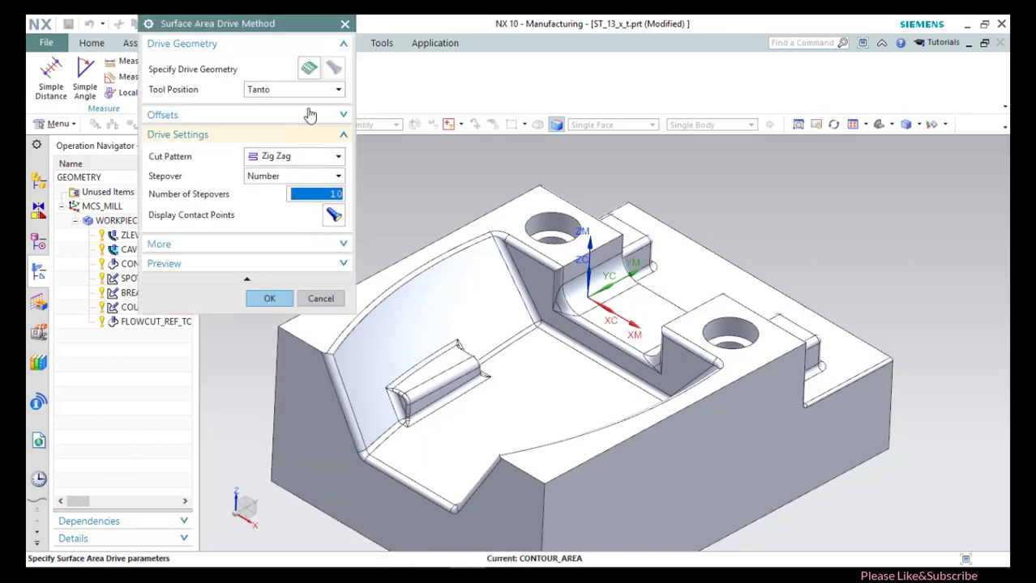
{"action": "left_click", "coordinate": [309, 68]}
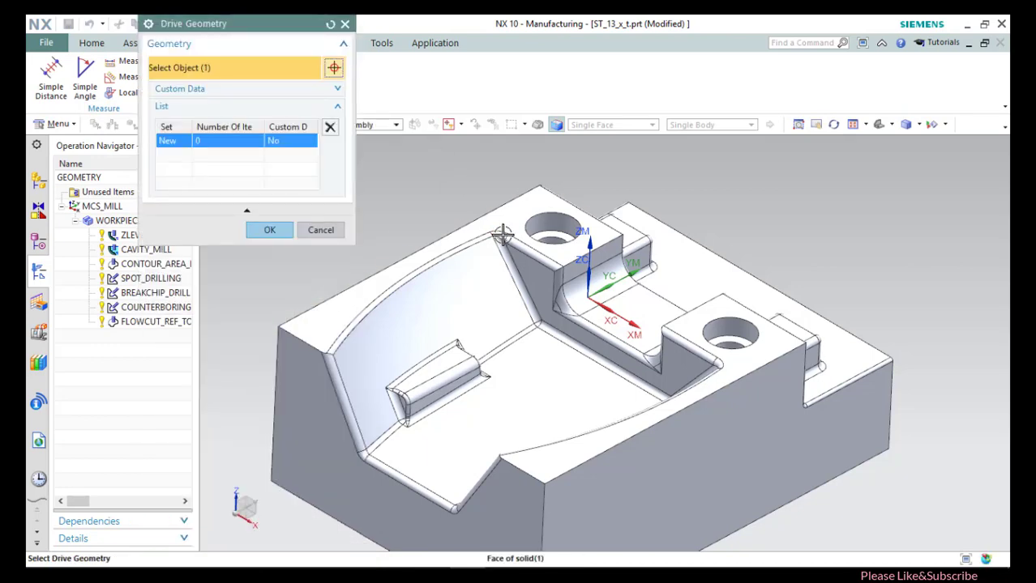
{"action": "left_click", "coordinate": [502, 234]}
{"action": "left_click", "coordinate": [274, 254]}
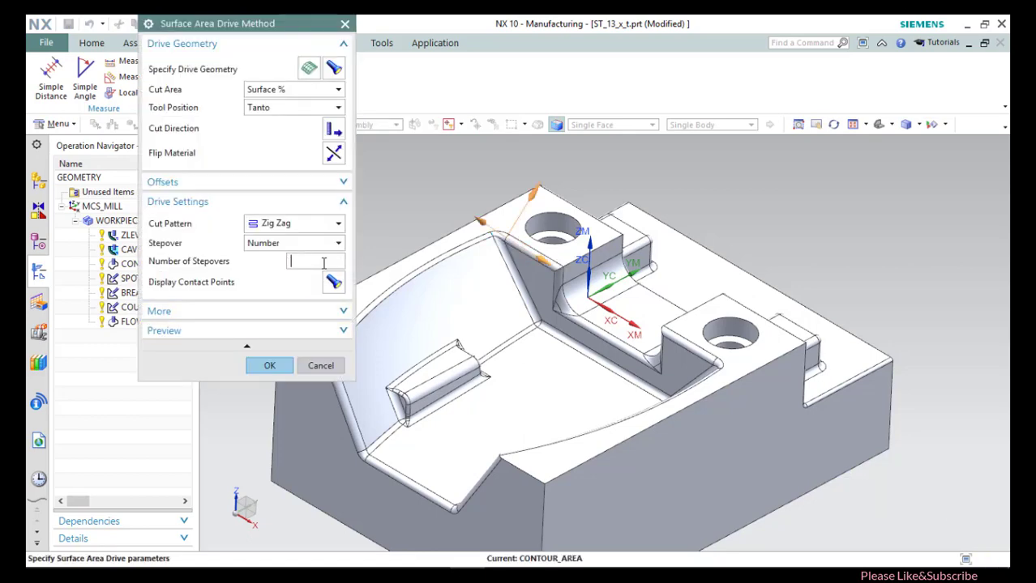
{"action": "left_click", "coordinate": [271, 365]}
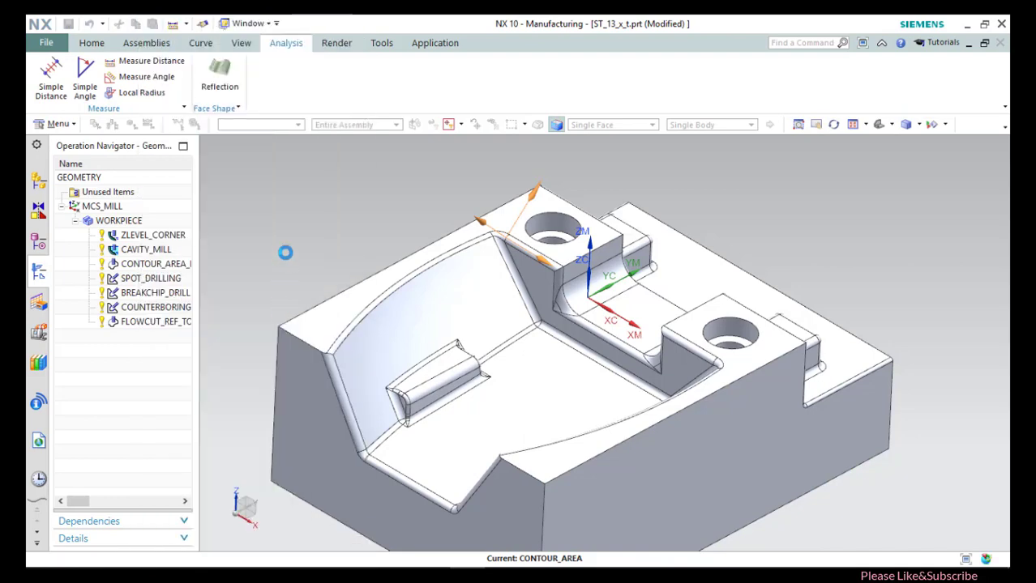
Assign BALL_MILL_3 as the cutting tool of the contour area operation.
{"action": "left_click", "coordinate": [236, 245]}
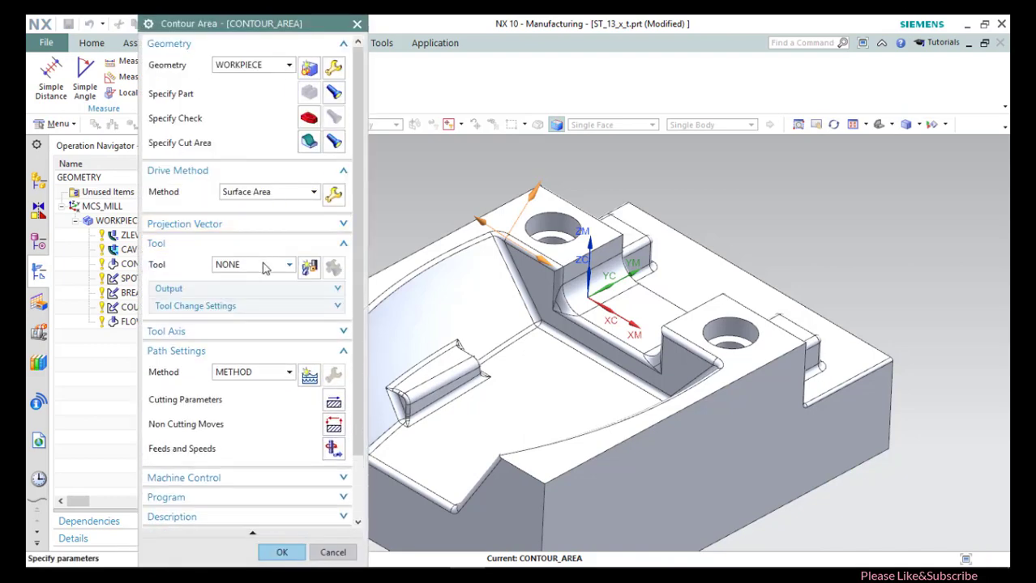
{"action": "left_click", "coordinate": [262, 266]}
{"action": "left_click", "coordinate": [273, 295]}
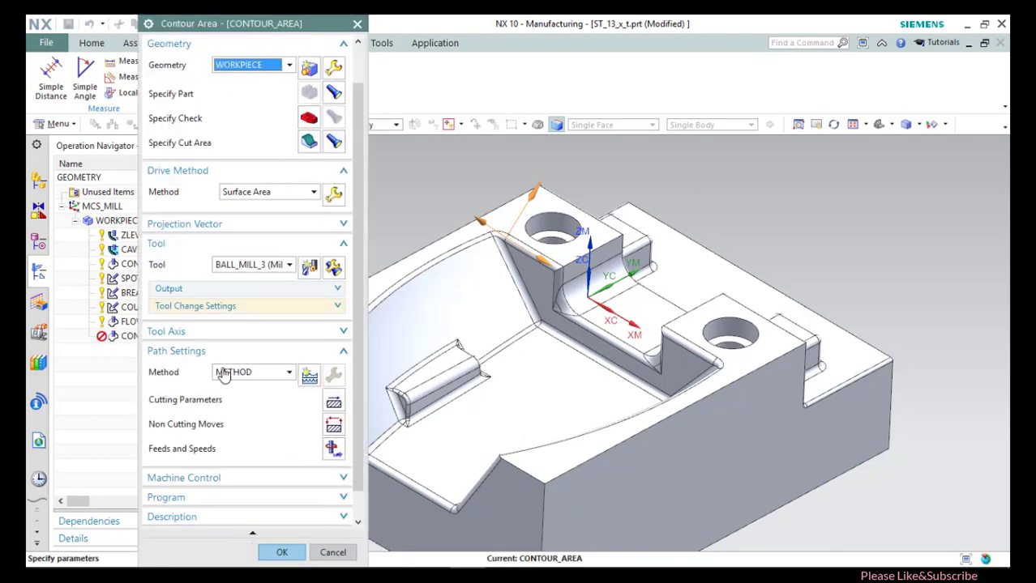
Generate the contour area tool path, inspect it along the far rounded edge and accept the operation.
{"action": "scroll", "coordinate": [224, 375], "scroll_direction": "down", "scroll_amount": 3}
{"action": "left_click", "coordinate": [209, 505]}
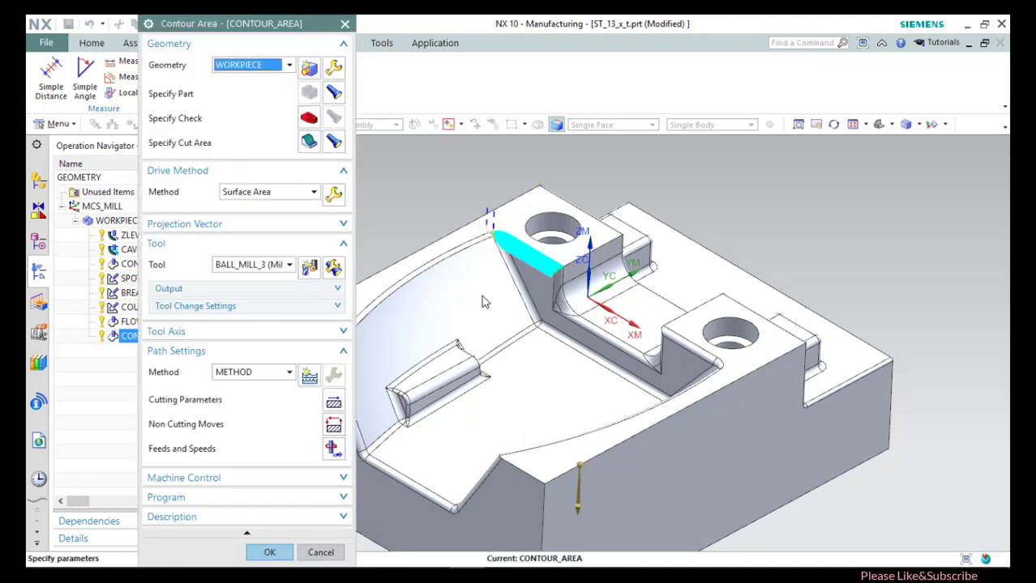
{"action": "scroll", "coordinate": [539, 255], "scroll_direction": "up", "scroll_amount": 4}
{"action": "scroll", "coordinate": [539, 273], "scroll_direction": "down", "scroll_amount": 2}
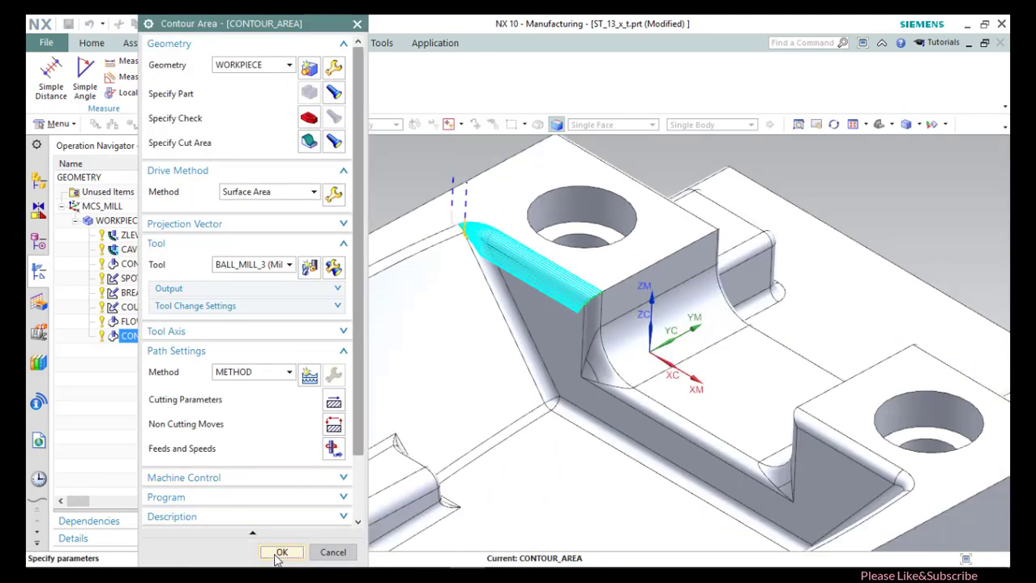
{"action": "left_click", "coordinate": [279, 552]}
Duplicate the CONTOUR_AREA operation directly below the original.
{"action": "left_click", "coordinate": [149, 336]}
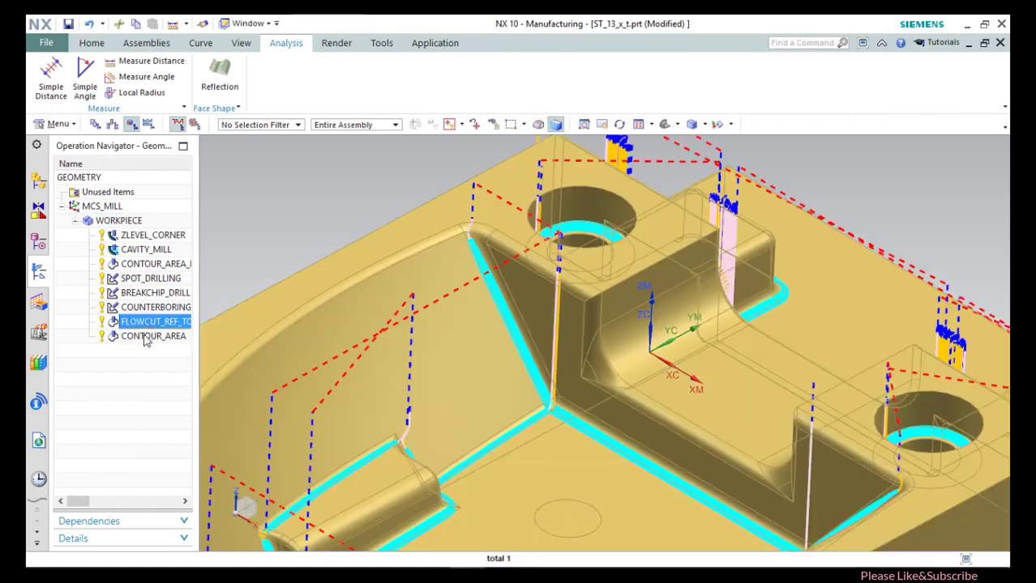
{"action": "middle_click_drag", "start_coordinate": [542, 292], "coordinate": [932, 460]}
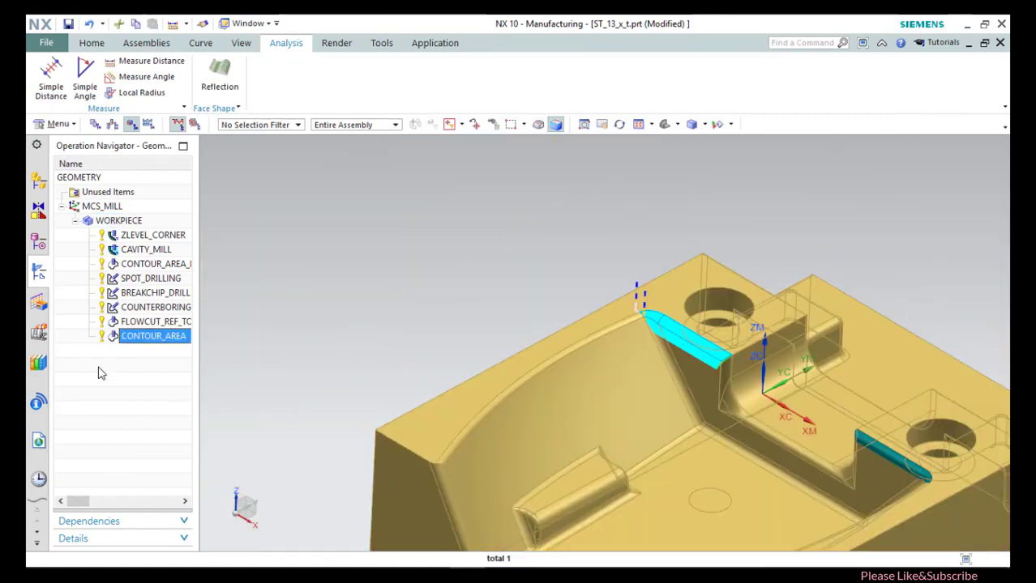
{"action": "right_click", "coordinate": [125, 343]}
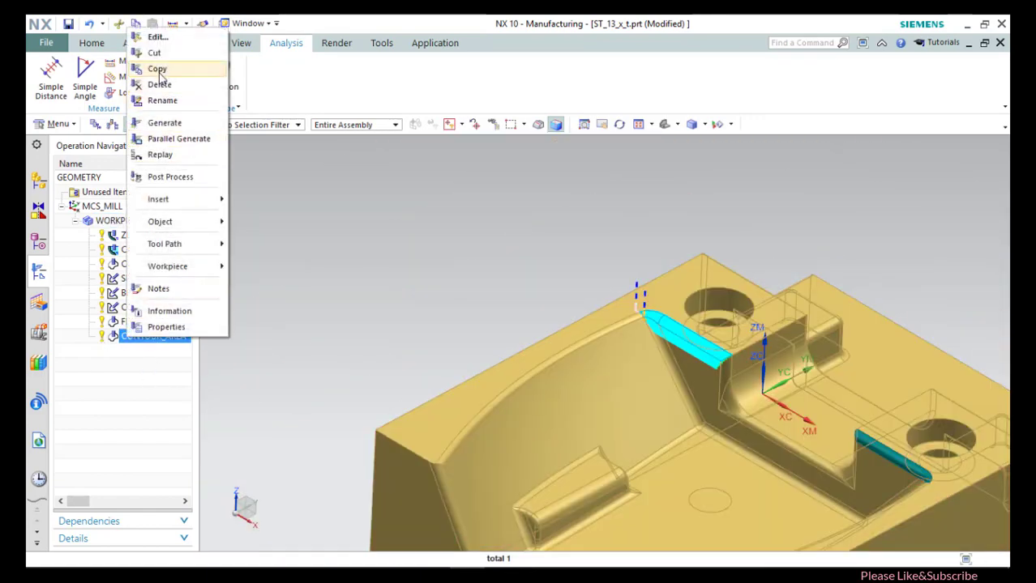
{"action": "left_click", "coordinate": [161, 73]}
{"action": "right_click", "coordinate": [145, 339]}
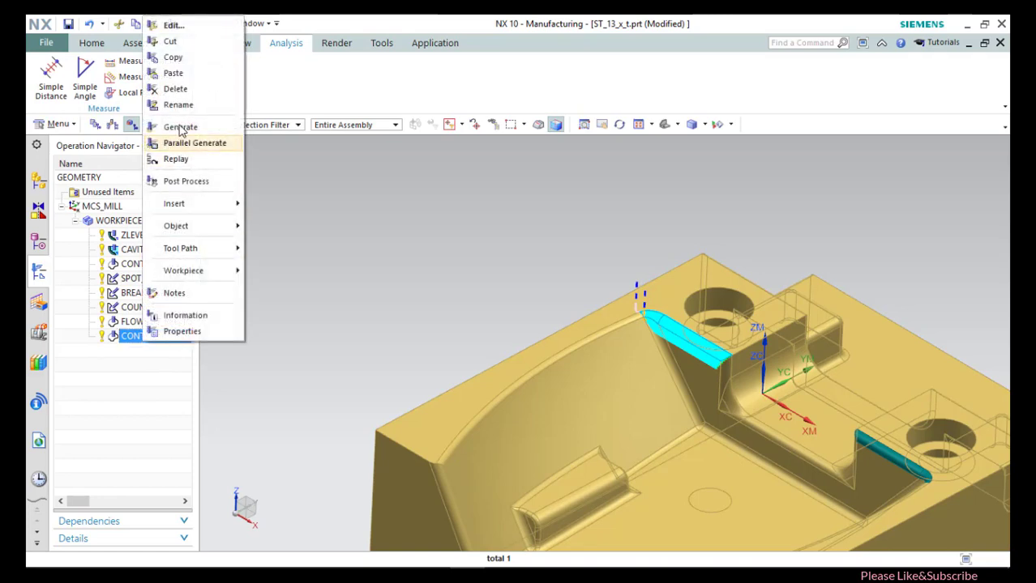
{"action": "left_click", "coordinate": [173, 73]}
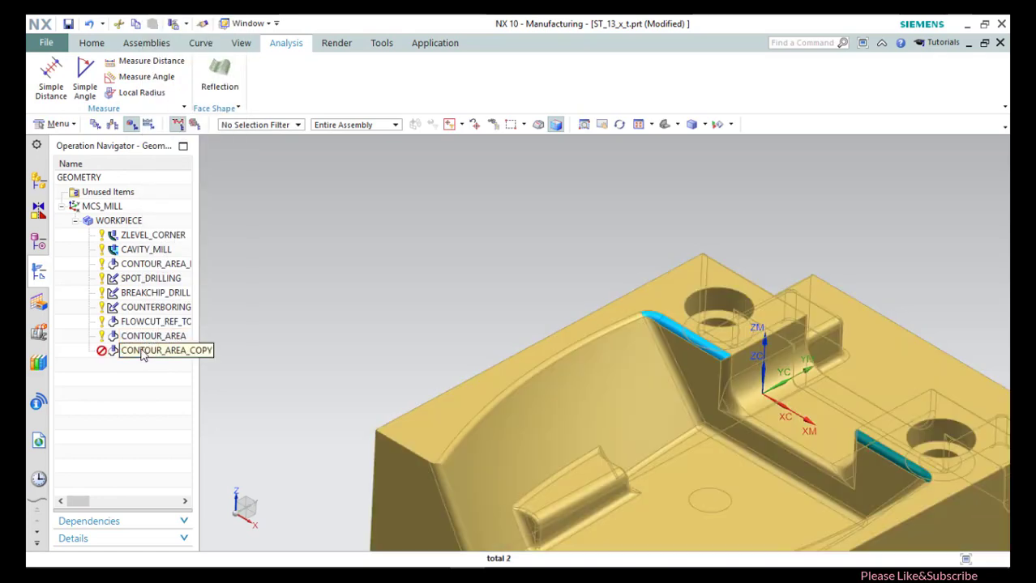
Open CONTOUR_AREA_COPY for editing and remove both existing face sets from its surface area drive geometry.
{"action": "right_click", "coordinate": [143, 351]}
{"action": "left_click", "coordinate": [167, 31]}
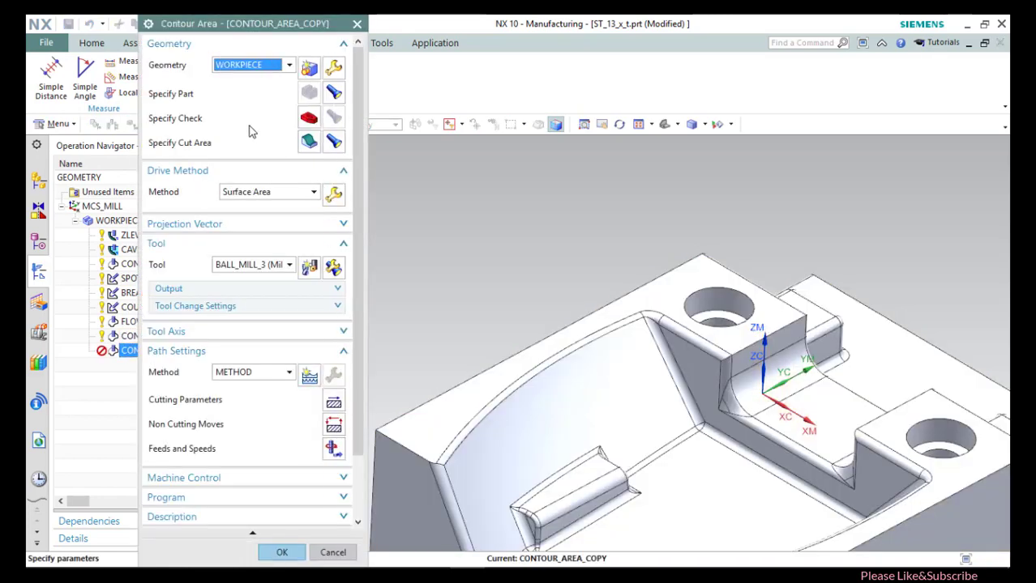
{"action": "left_click", "coordinate": [337, 197]}
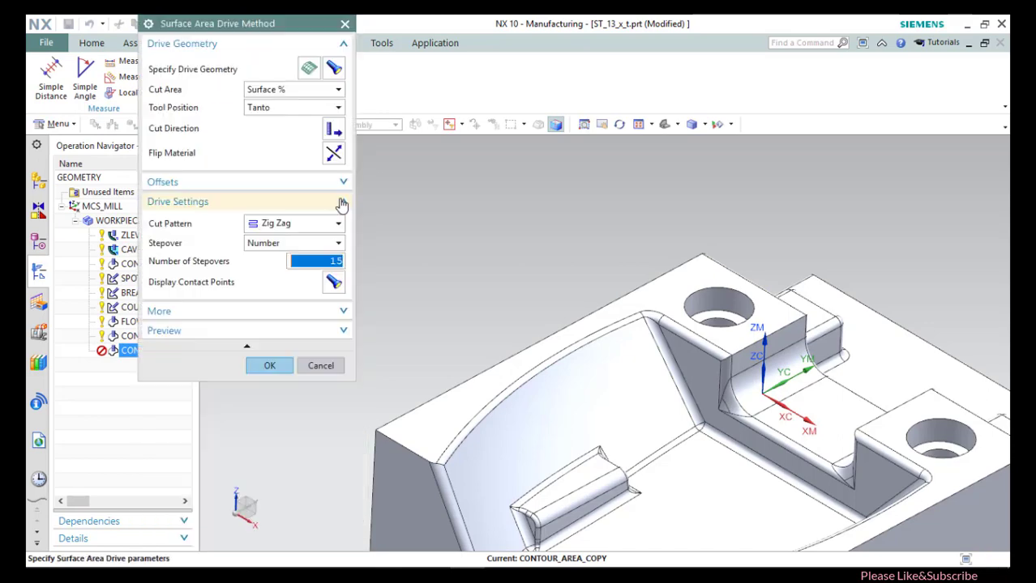
{"action": "left_click", "coordinate": [332, 68]}
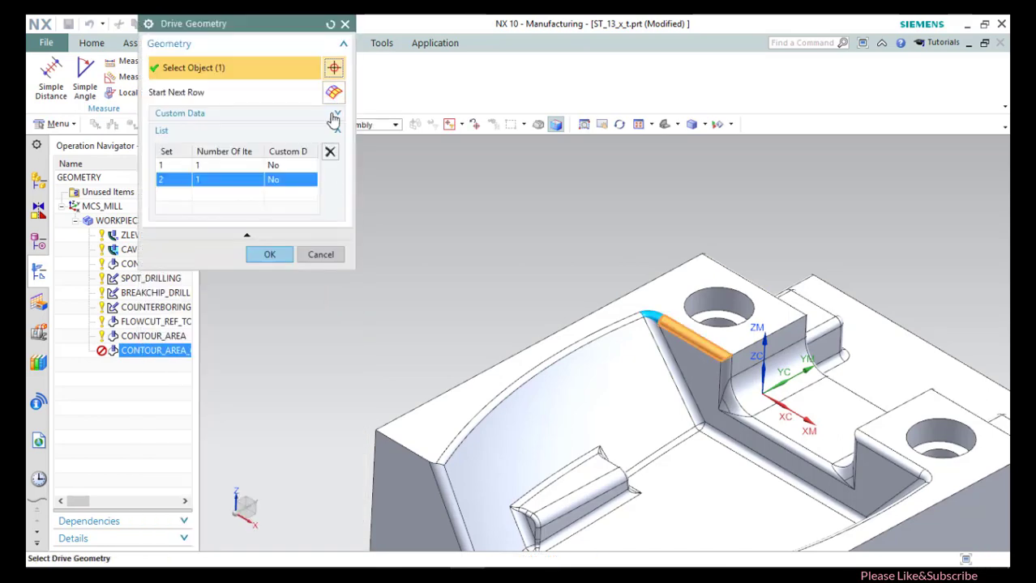
{"action": "left_click", "coordinate": [330, 153]}
{"action": "left_click", "coordinate": [327, 152]}
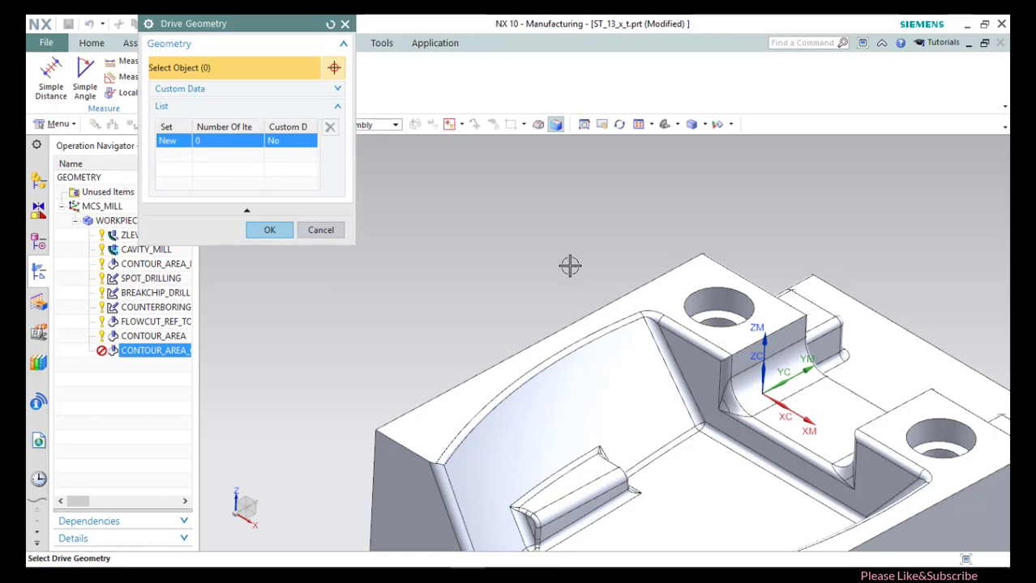
Select the two rounded edge faces beside the nearer hole as the copy's drive geometry and accept the drive settings.
{"action": "scroll", "coordinate": [502, 275], "scroll_direction": "up", "scroll_amount": 1}
{"action": "scroll", "coordinate": [654, 336], "scroll_direction": "down", "scroll_amount": 4}
{"action": "scroll", "coordinate": [858, 424], "scroll_direction": "up", "scroll_amount": 3}
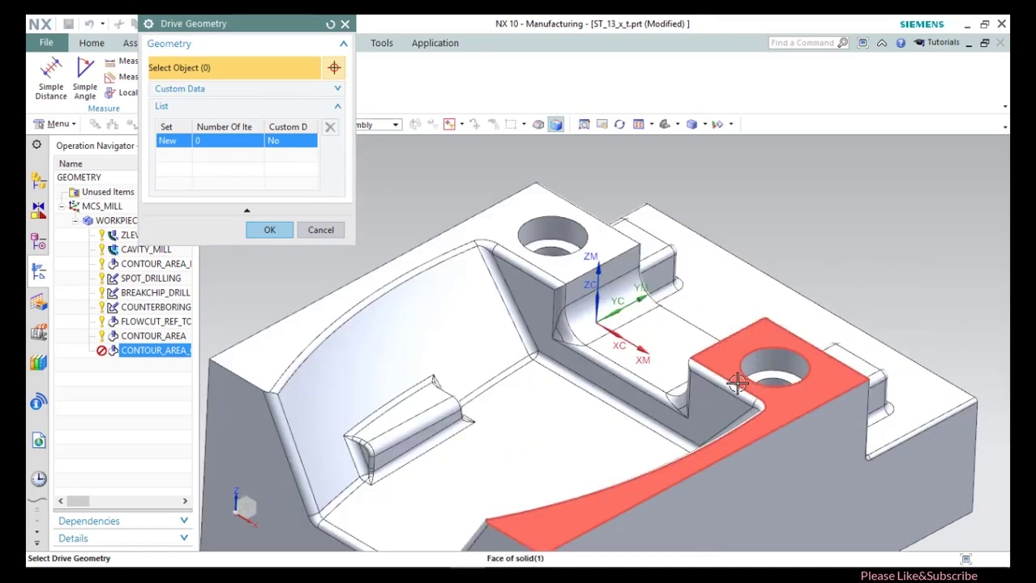
{"action": "scroll", "coordinate": [737, 385], "scroll_direction": "up", "scroll_amount": 2}
{"action": "left_click", "coordinate": [758, 410]}
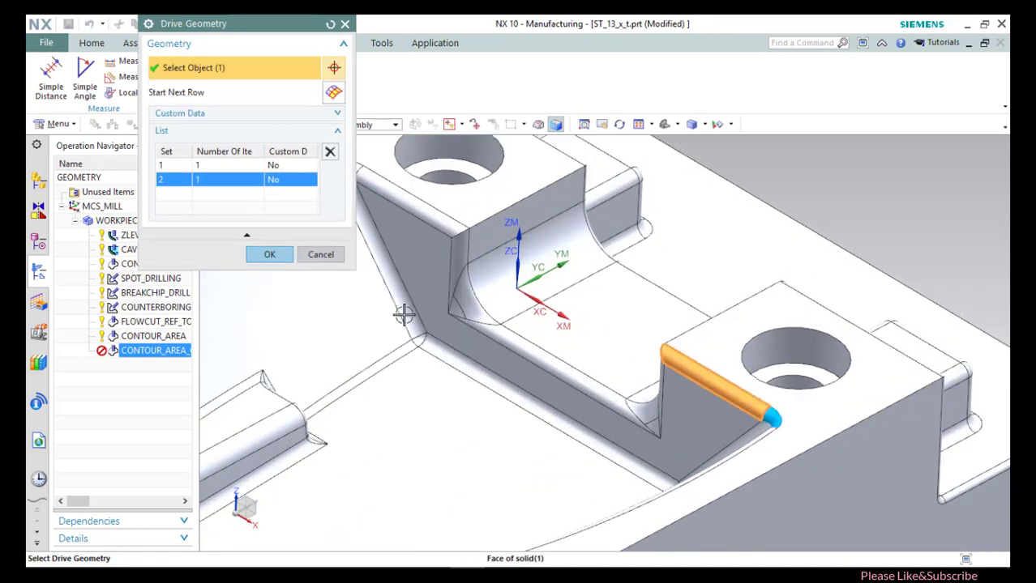
{"action": "left_click", "coordinate": [270, 255]}
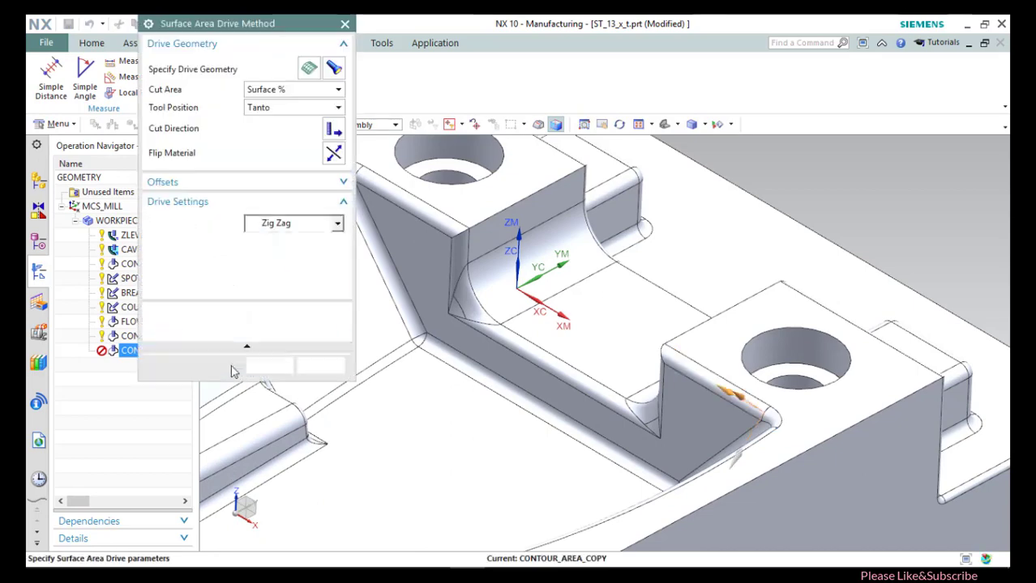
{"action": "left_click", "coordinate": [269, 366]}
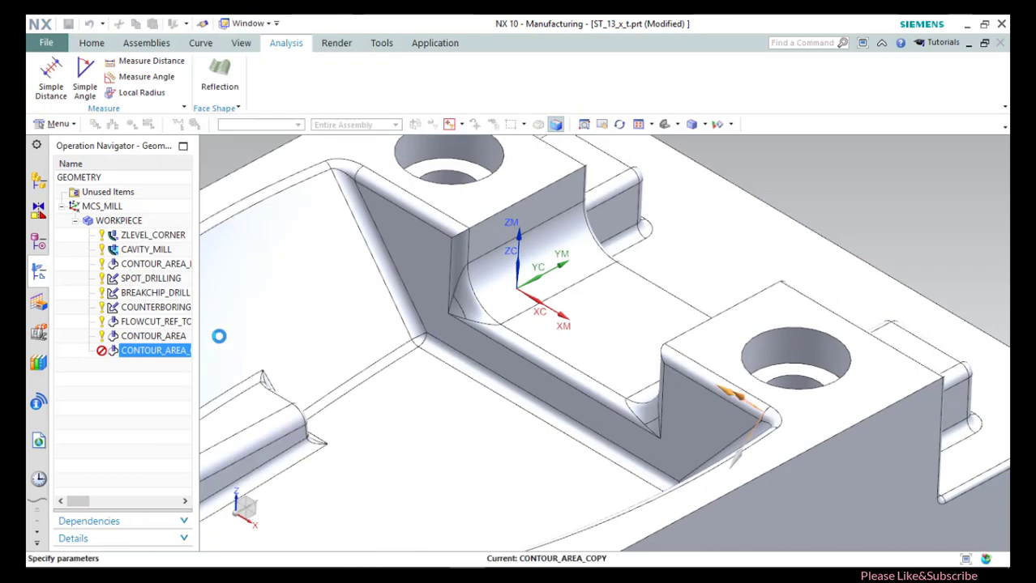
Generate the tool path of CONTOUR_AREA_COPY and accept the operation.
{"action": "scroll", "coordinate": [209, 487], "scroll_direction": "down", "scroll_amount": 3}
{"action": "left_click", "coordinate": [209, 507]}
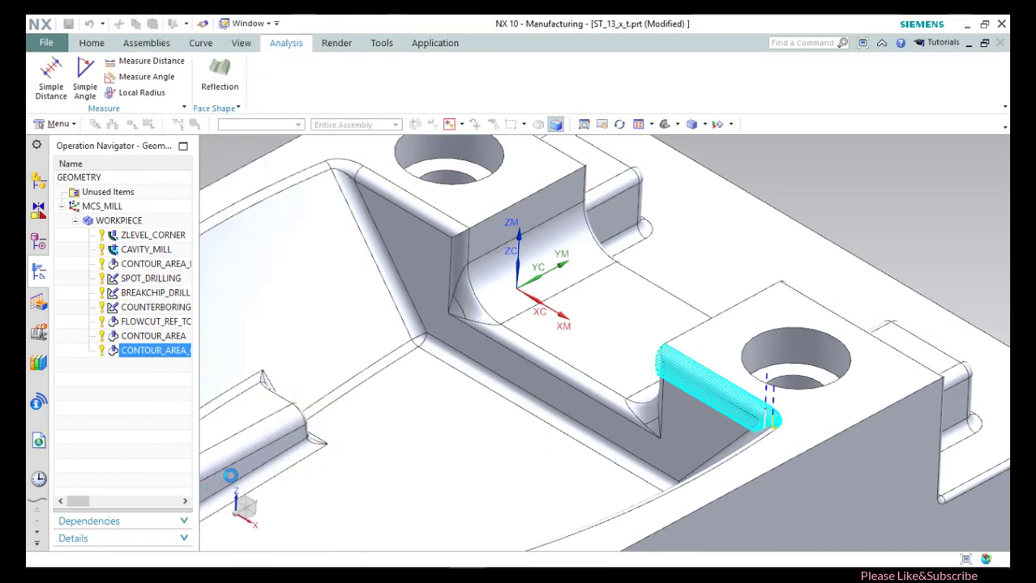
{"action": "left_click", "coordinate": [279, 554]}
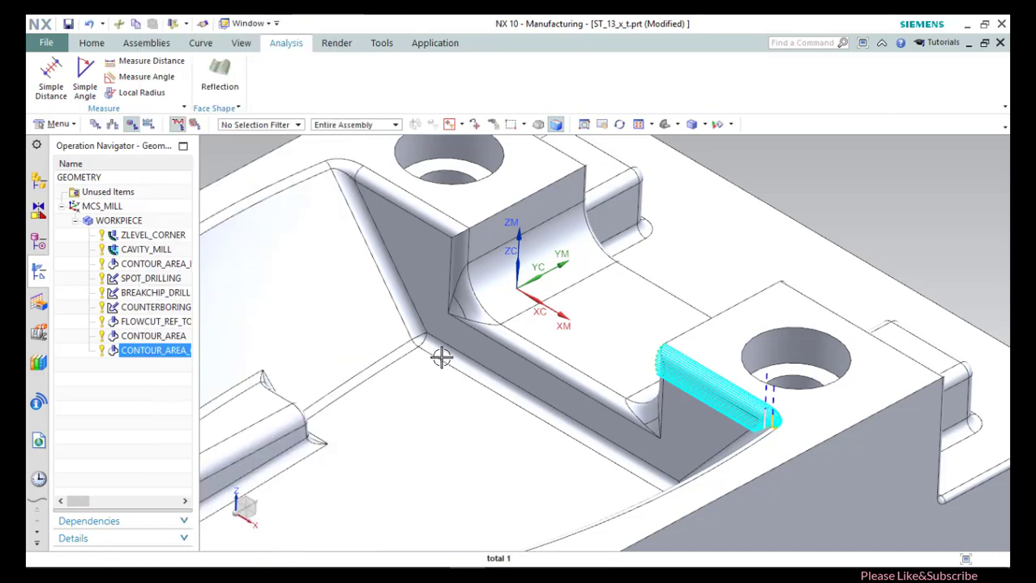
Create a mill_contour operation of subtype Contour Area Dir Steep, named CONTOUR_AREA_DIR_STEEP, under WORKPIECE.
{"action": "scroll", "coordinate": [441, 357], "scroll_direction": "up", "scroll_amount": 2}
{"action": "scroll", "coordinate": [455, 359], "scroll_direction": "down", "scroll_amount": 7}
{"action": "scroll", "coordinate": [454, 359], "scroll_direction": "up", "scroll_amount": 3}
{"action": "key", "text": "Escape"}
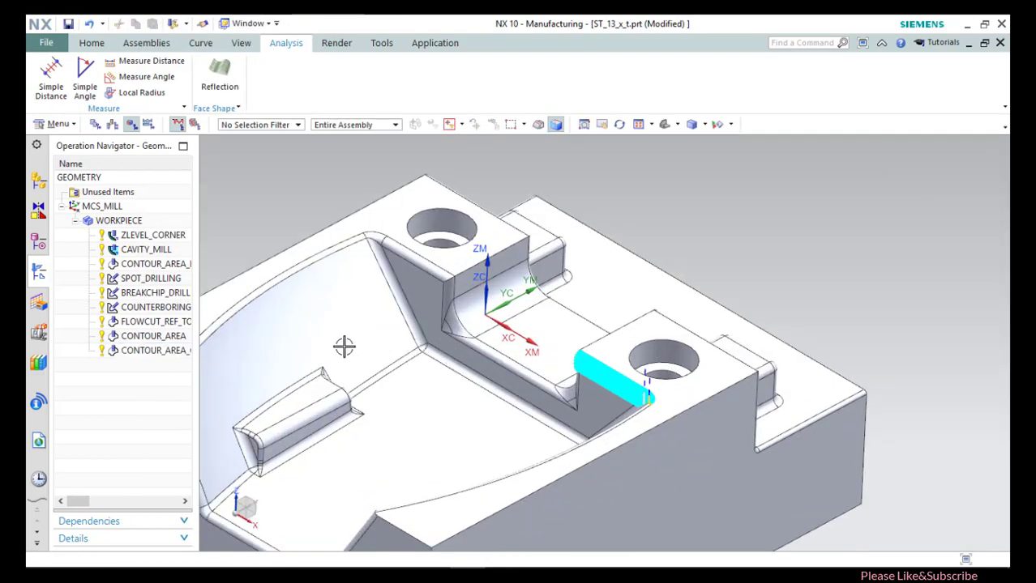
{"action": "left_click", "coordinate": [119, 220]}
{"action": "right_click", "coordinate": [121, 222]}
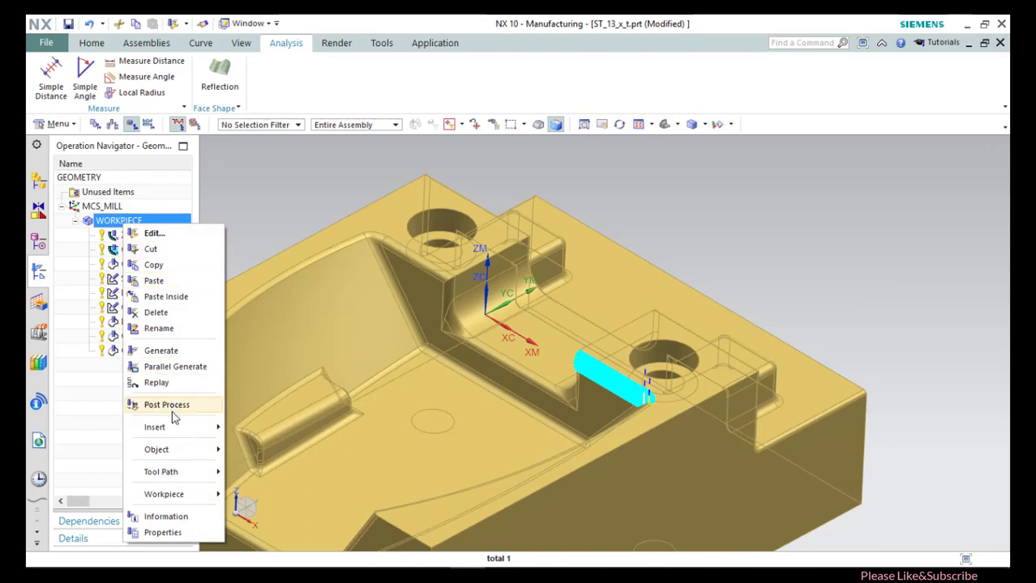
{"action": "mouse_move", "coordinate": [178, 429]}
{"action": "left_click", "coordinate": [258, 430]}
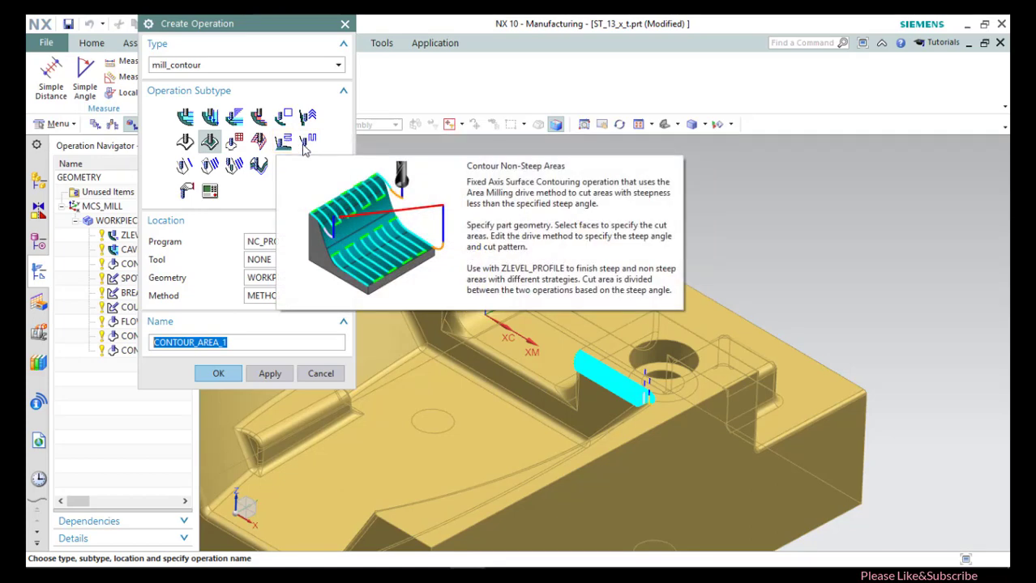
{"action": "left_click", "coordinate": [307, 144]}
{"action": "left_click", "coordinate": [222, 372]}
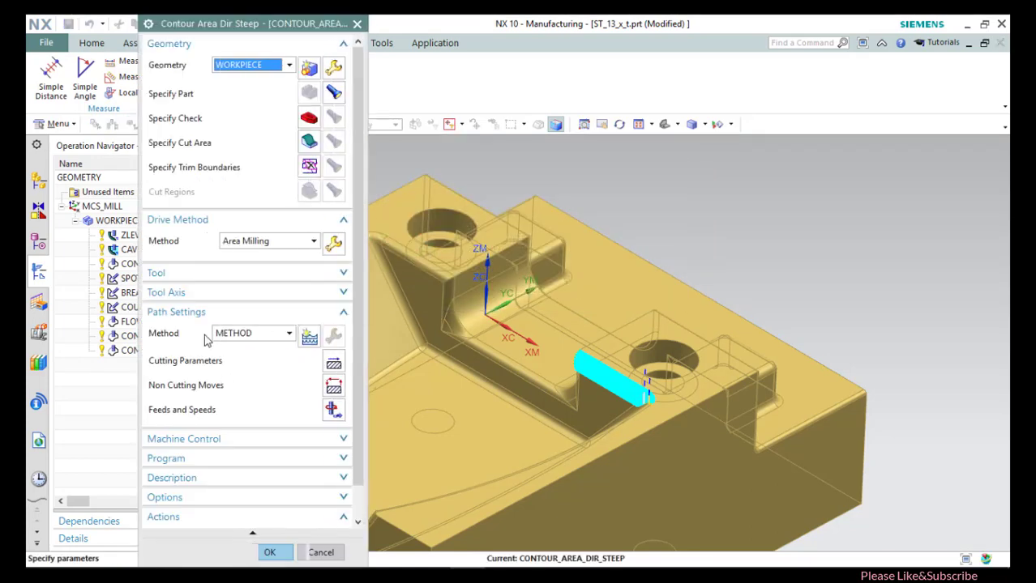
Specify the cut area as the wall and fillet faces on both sides of the slot between the two holes.
{"action": "left_click", "coordinate": [304, 143]}
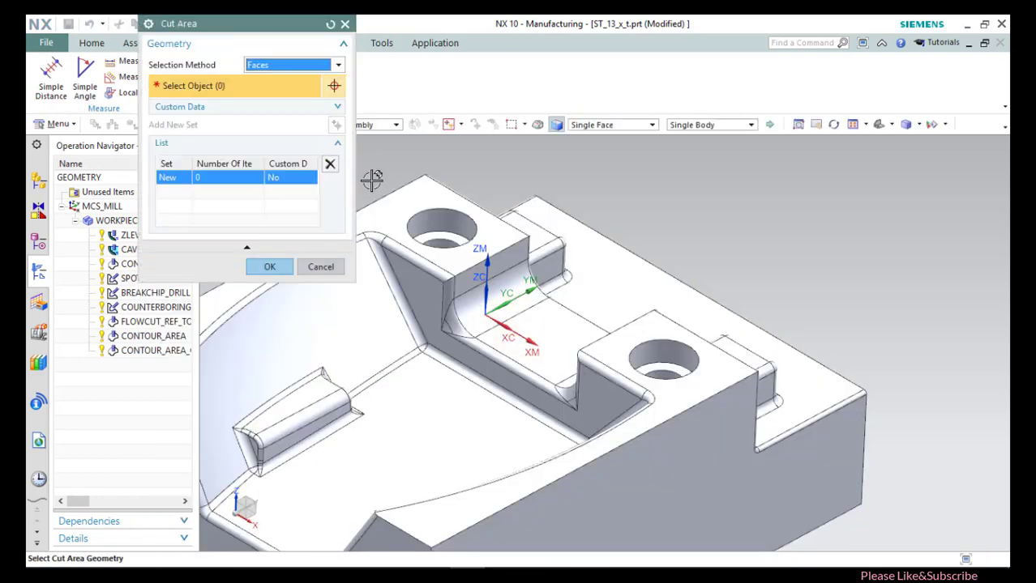
{"action": "left_click", "coordinate": [519, 276]}
{"action": "left_click", "coordinate": [504, 277]}
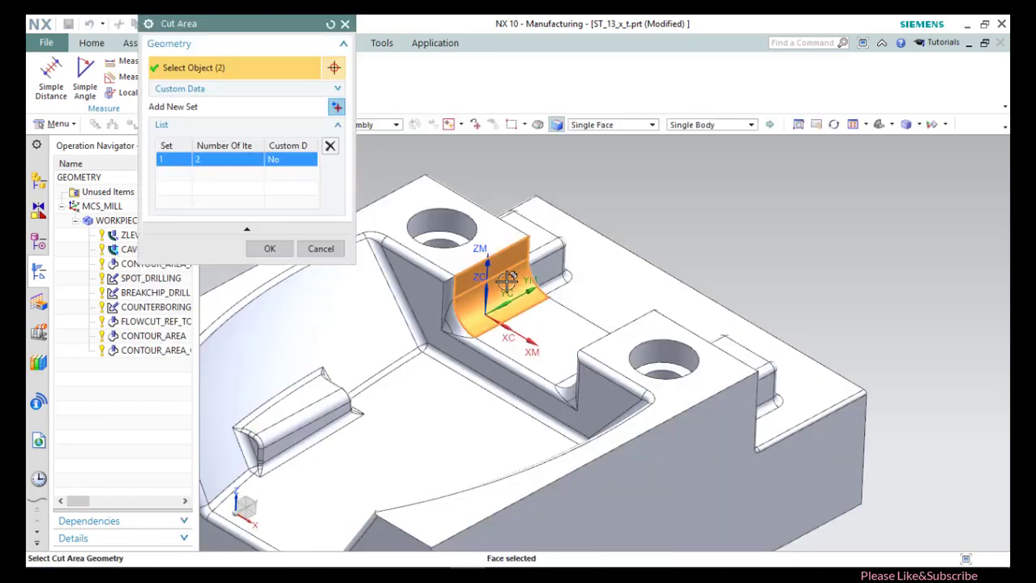
{"action": "middle_click_drag", "start_coordinate": [523, 294], "coordinate": [498, 271]}
{"action": "left_click", "coordinate": [495, 268]}
{"action": "left_click", "coordinate": [495, 267]}
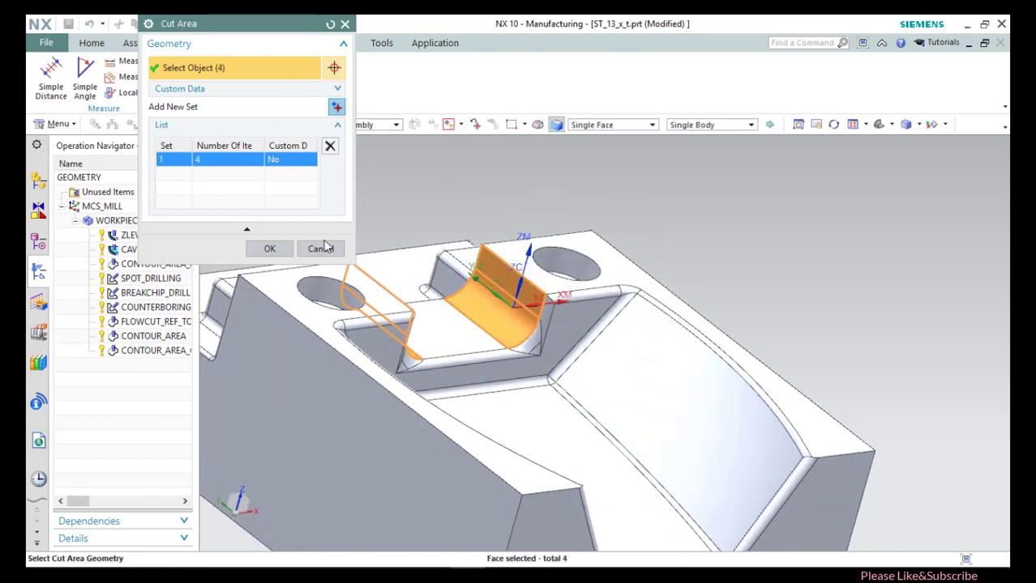
{"action": "left_click", "coordinate": [271, 249]}
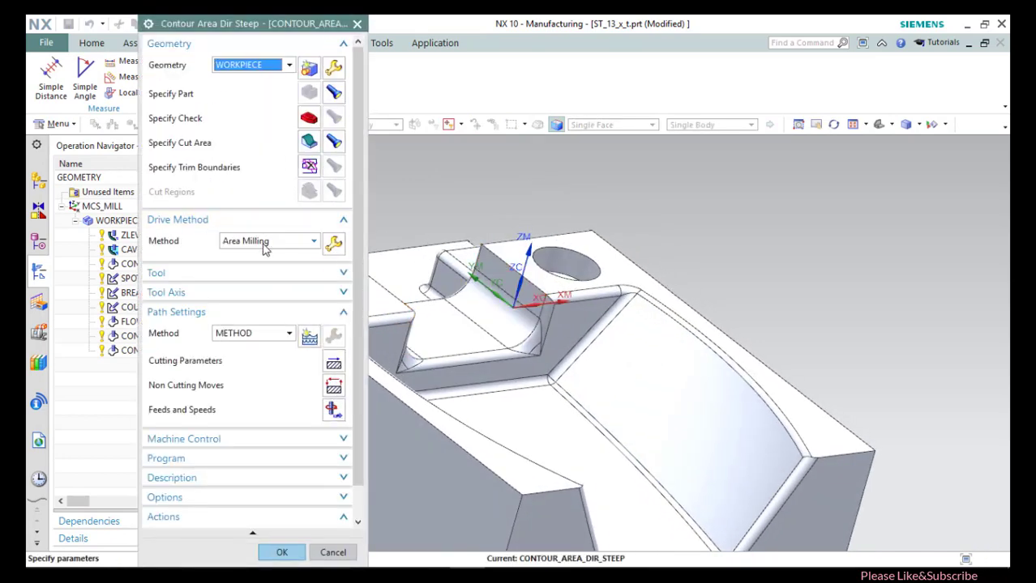
Change the drive method to Surface Area and select the fillet and adjoining wall on the slot's +X side as drive geometry.
{"action": "left_click", "coordinate": [264, 243]}
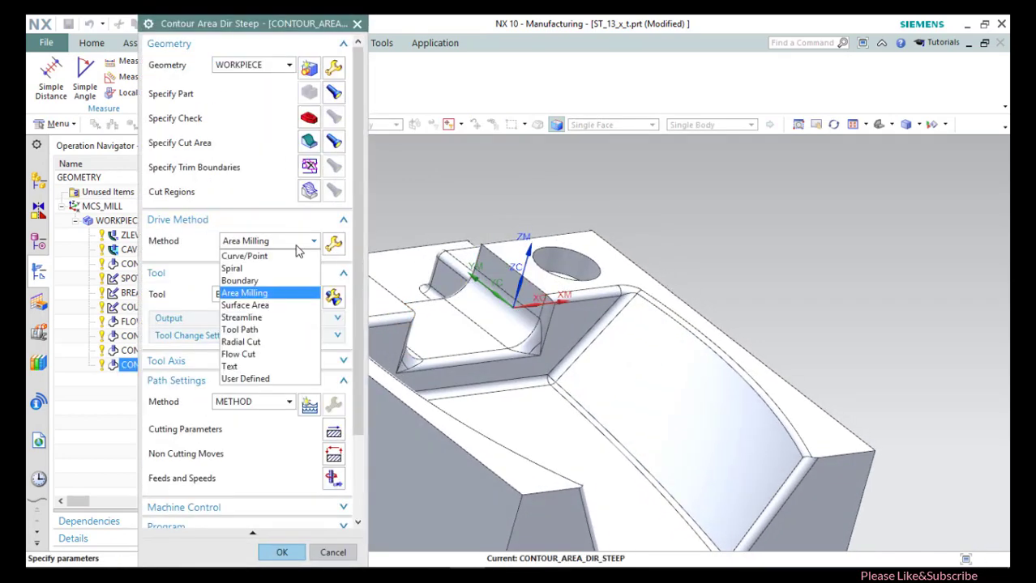
{"action": "left_click", "coordinate": [265, 305]}
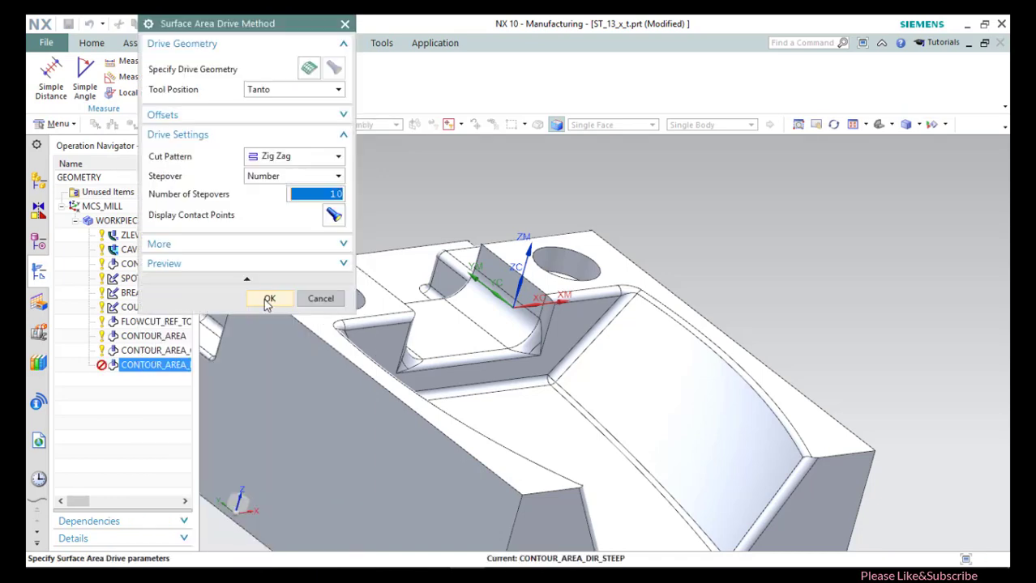
{"action": "left_click", "coordinate": [309, 70]}
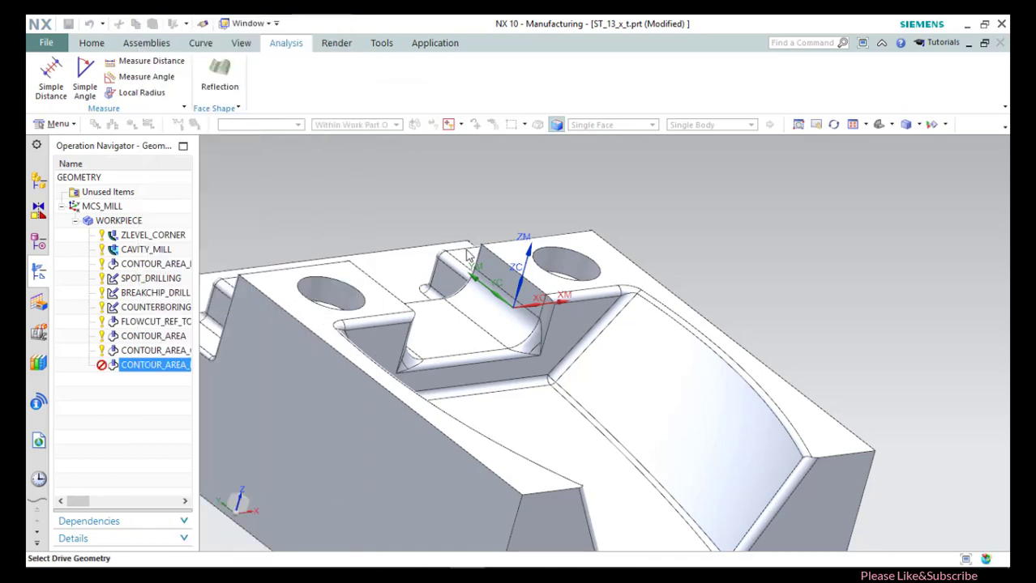
{"action": "left_click", "coordinate": [479, 298]}
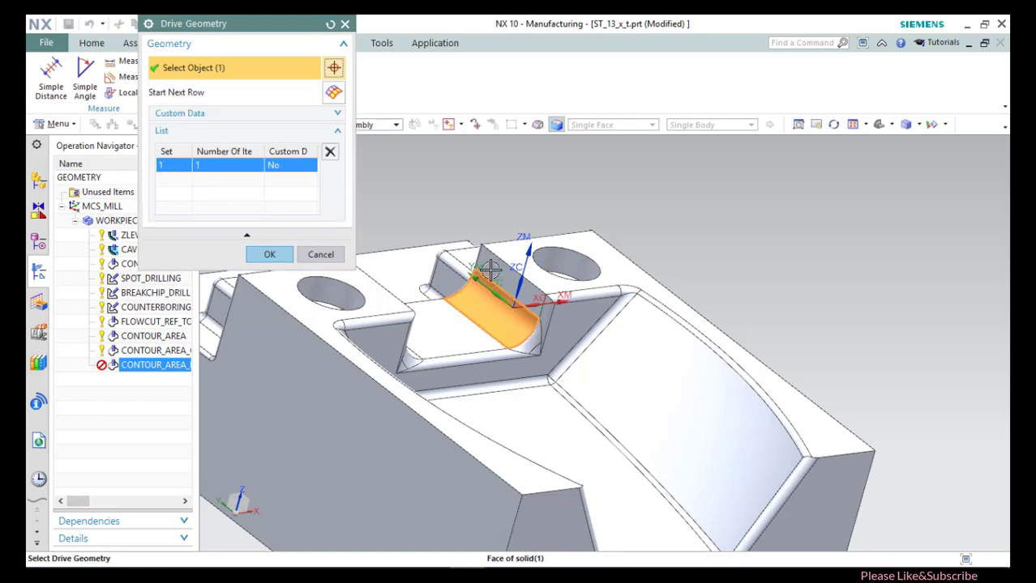
{"action": "left_click", "coordinate": [257, 254]}
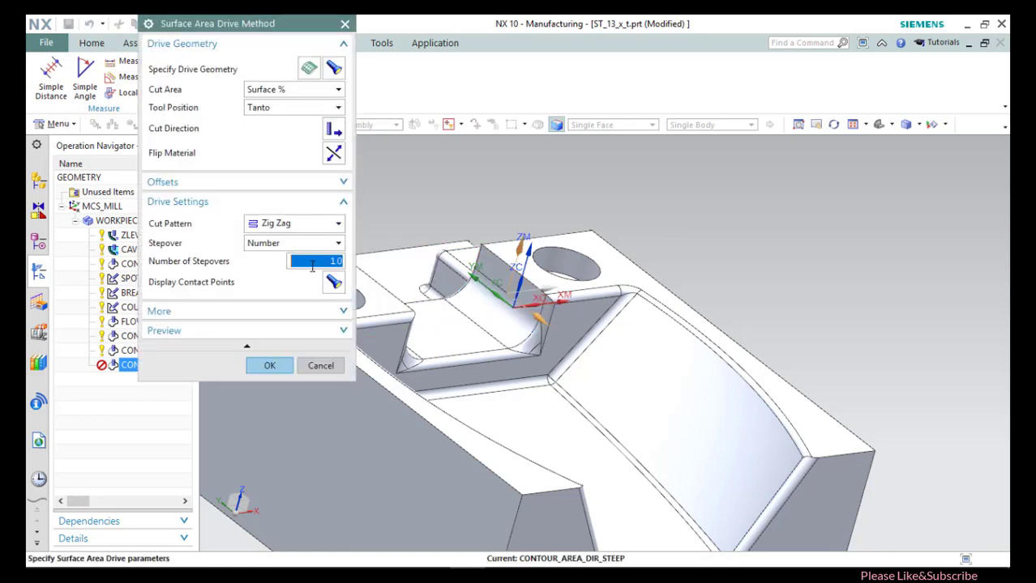
Set the drive's number of stepovers to 30 with a Zig Zag pattern and generate the tool path.
{"action": "type", "text": "25"}
{"action": "left_click", "coordinate": [269, 365]}
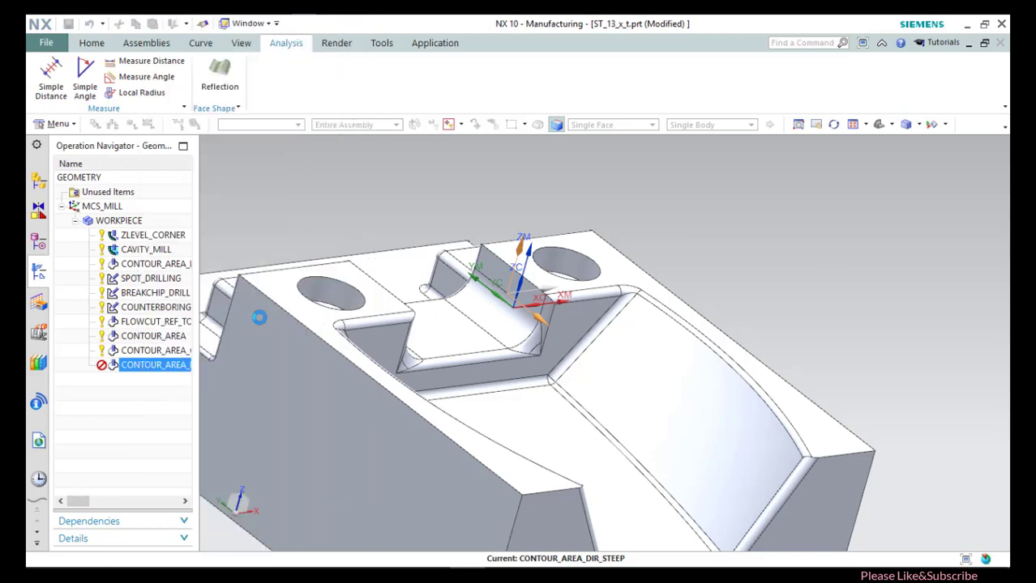
{"action": "left_click", "coordinate": [209, 505]}
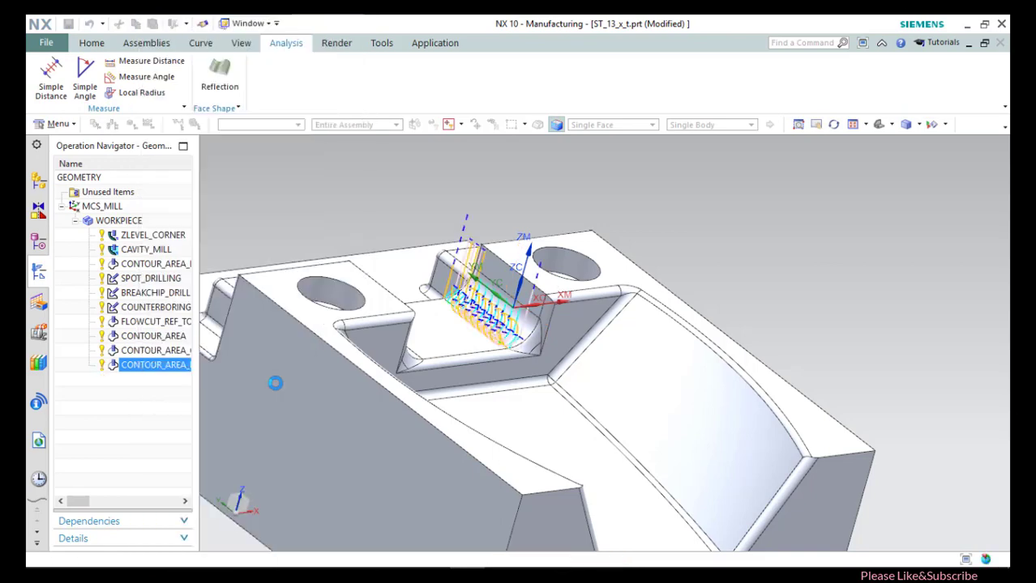
{"action": "scroll", "coordinate": [274, 355], "scroll_direction": "down", "scroll_amount": 2}
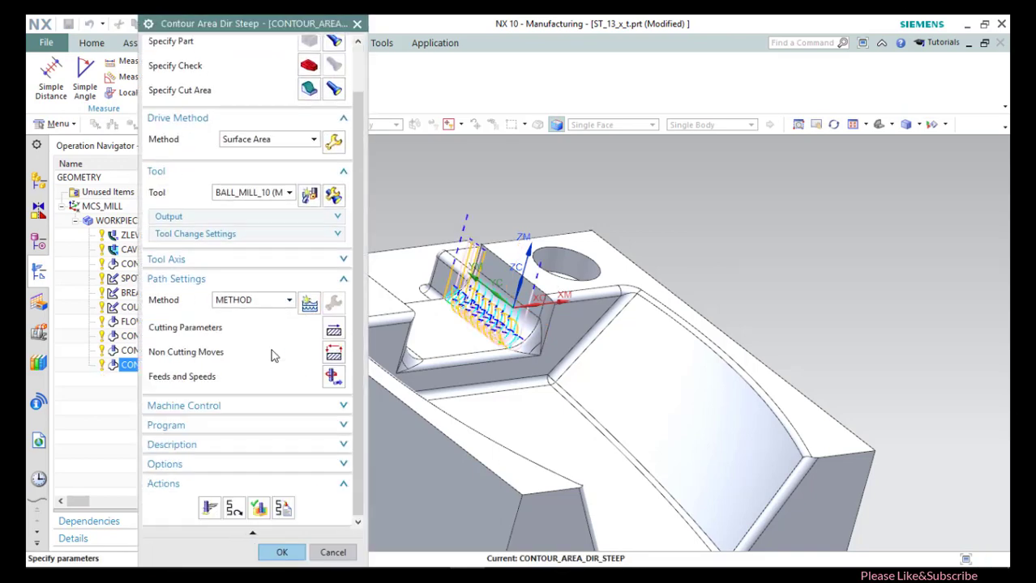
{"action": "left_click", "coordinate": [333, 141]}
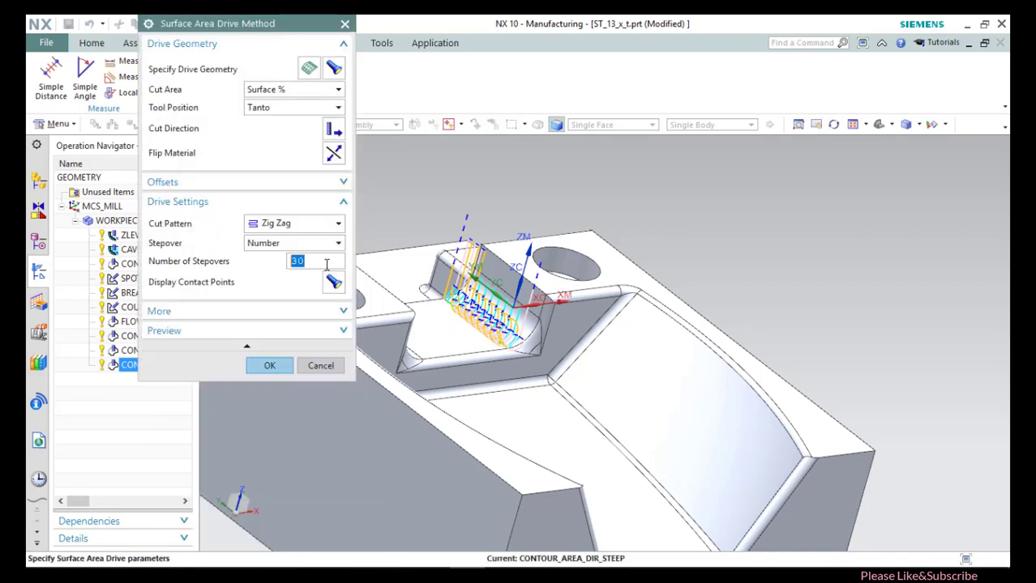
{"action": "left_click", "coordinate": [305, 247]}
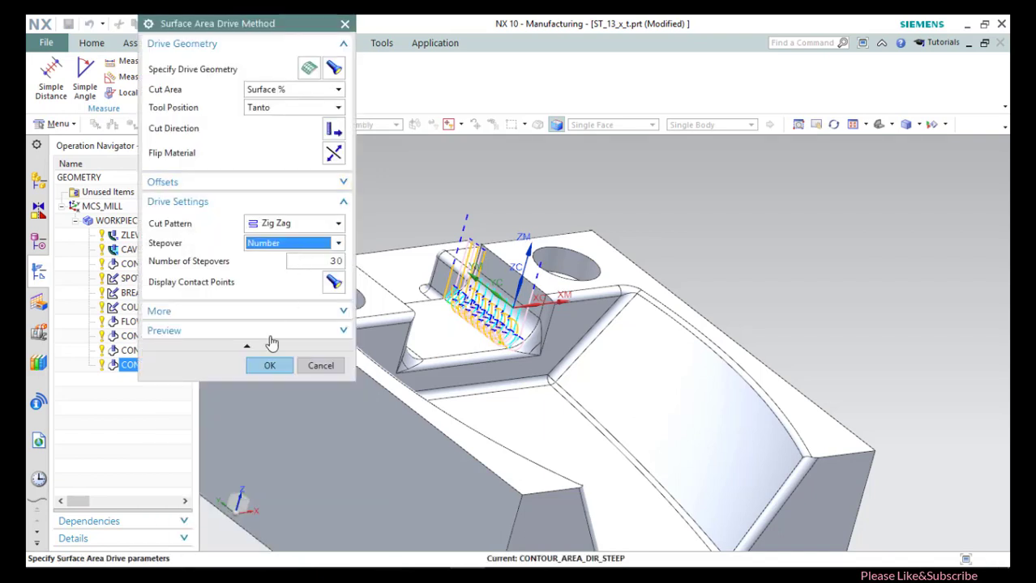
{"action": "left_click", "coordinate": [265, 363]}
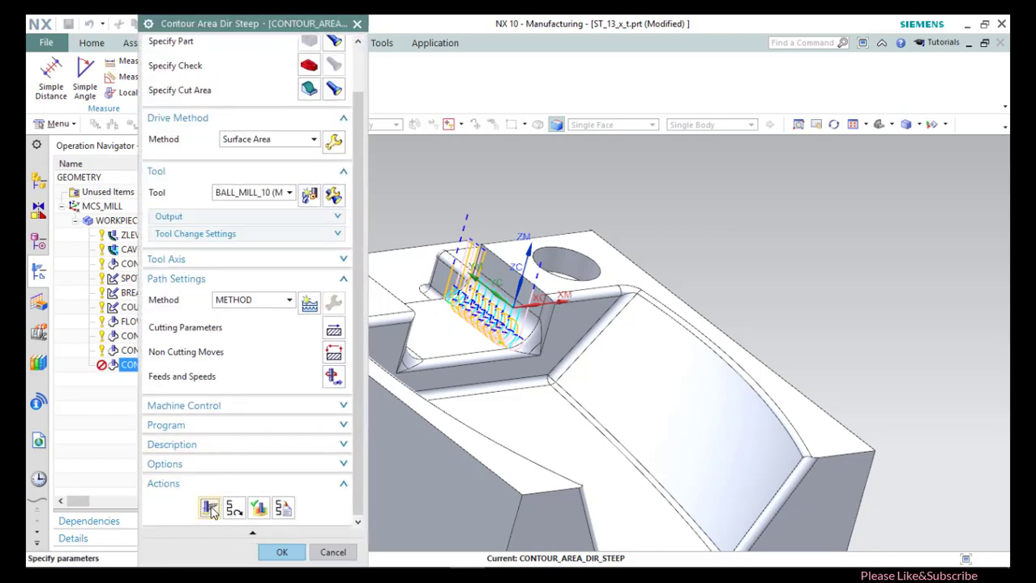
{"action": "left_click", "coordinate": [210, 511]}
Play the 3D Dynamic simulation of the generated tool path at animation speed 3 and accept the operation.
{"action": "scroll", "coordinate": [510, 308], "scroll_direction": "up", "scroll_amount": 5}
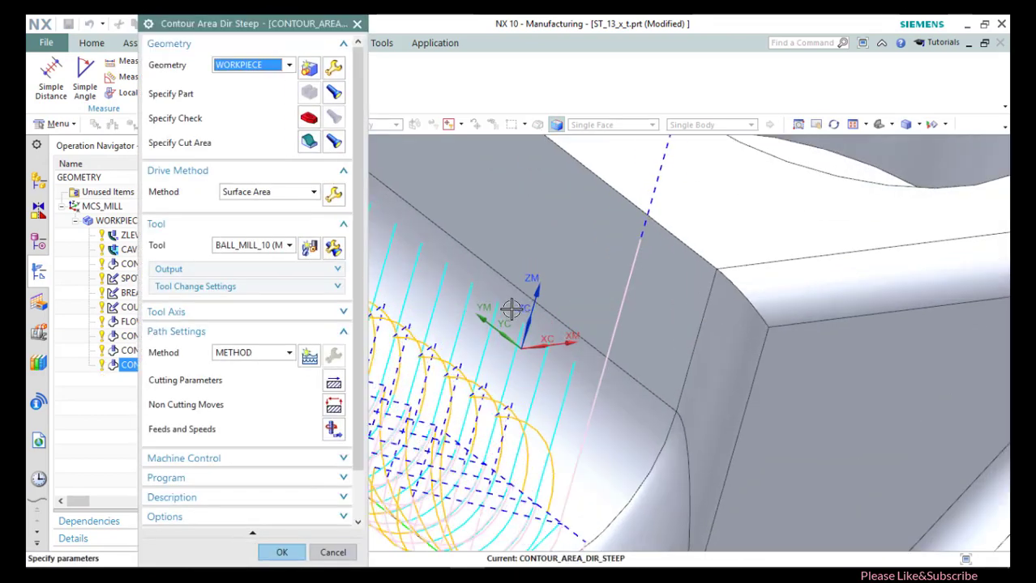
{"action": "scroll", "coordinate": [511, 308], "scroll_direction": "down", "scroll_amount": 5}
{"action": "scroll", "coordinate": [290, 386], "scroll_direction": "down", "scroll_amount": 5}
{"action": "left_click", "coordinate": [257, 498]}
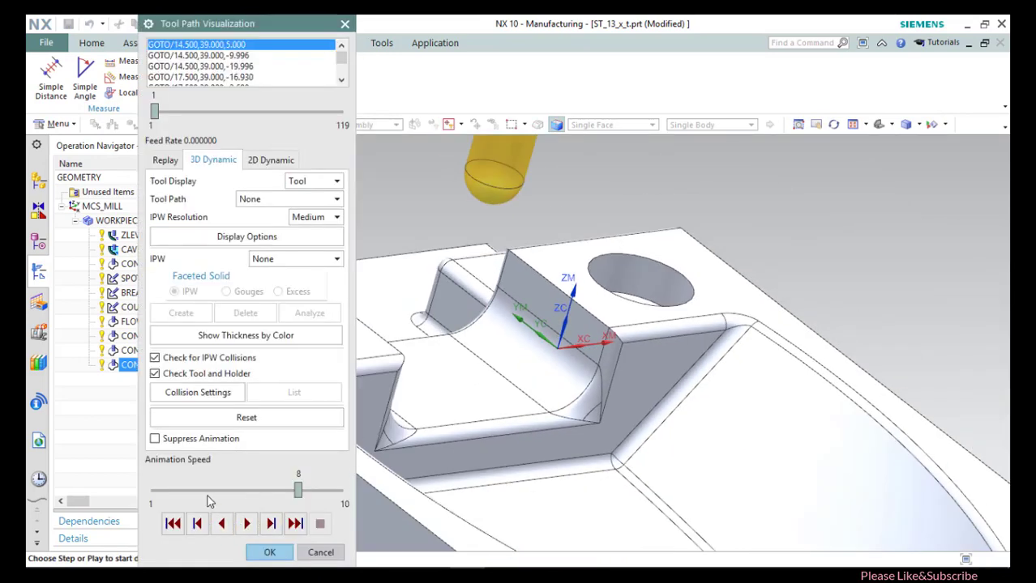
{"action": "left_click", "coordinate": [207, 495]}
{"action": "left_click", "coordinate": [207, 495]}
{"action": "left_click", "coordinate": [247, 524]}
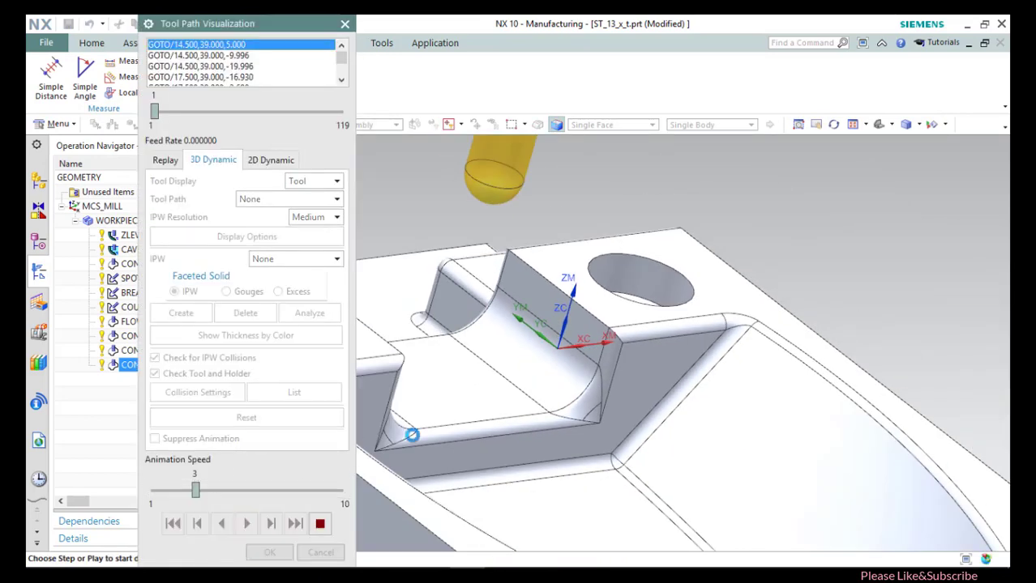
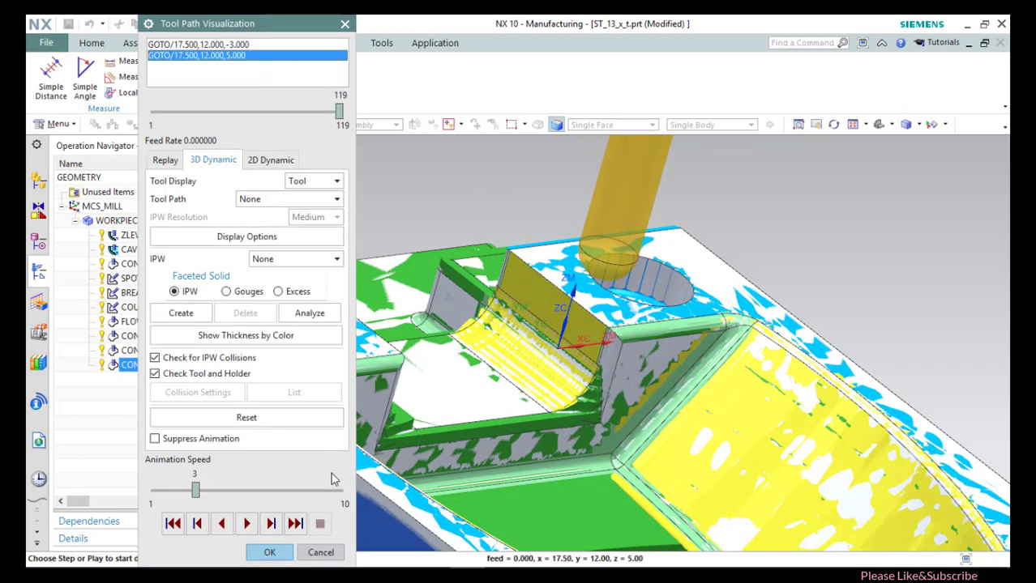
{"action": "left_click", "coordinate": [271, 553]}
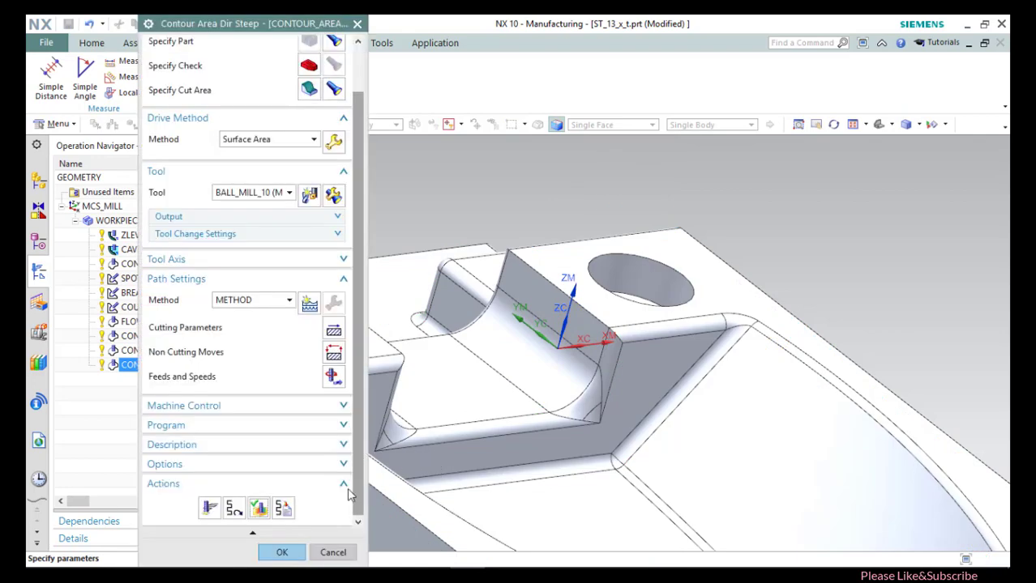
{"action": "left_click", "coordinate": [280, 553]}
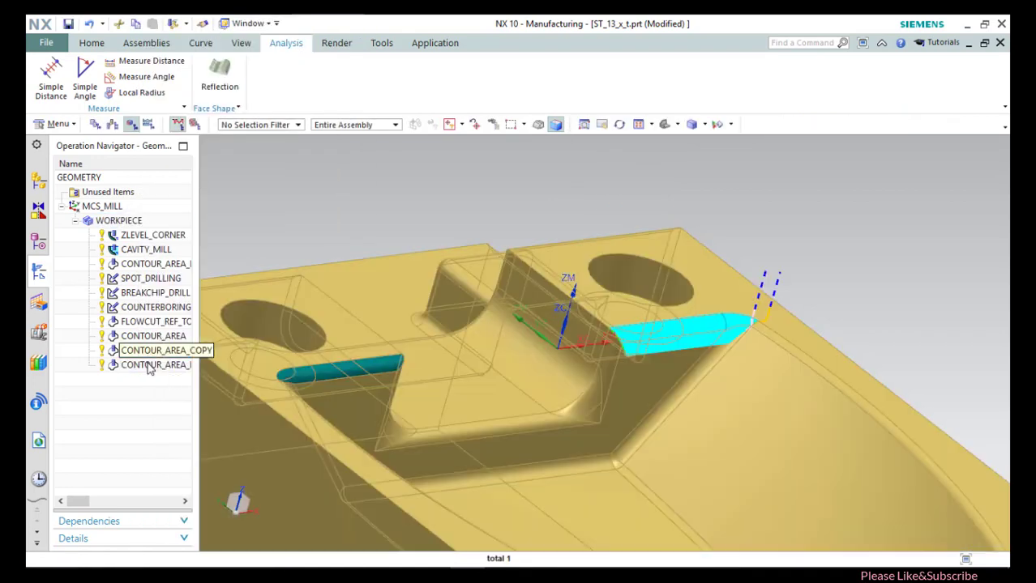
Duplicate the CONTOUR_AREA_DIR_STEEP operation directly below the original.
{"action": "left_click", "coordinate": [150, 366]}
{"action": "right_click", "coordinate": [148, 367]}
{"action": "left_click", "coordinate": [179, 96]}
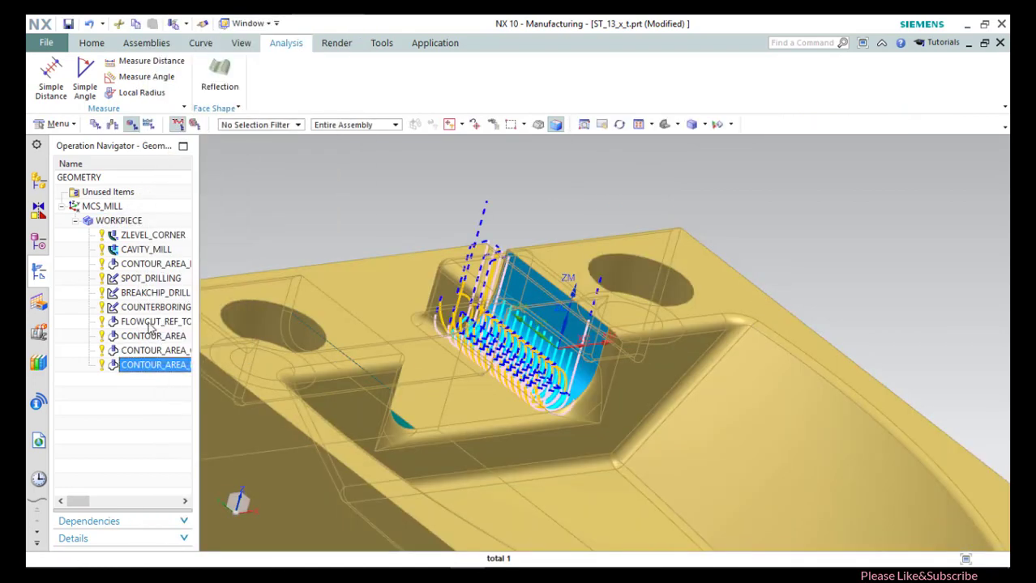
{"action": "right_click", "coordinate": [150, 369]}
{"action": "left_click", "coordinate": [182, 98]}
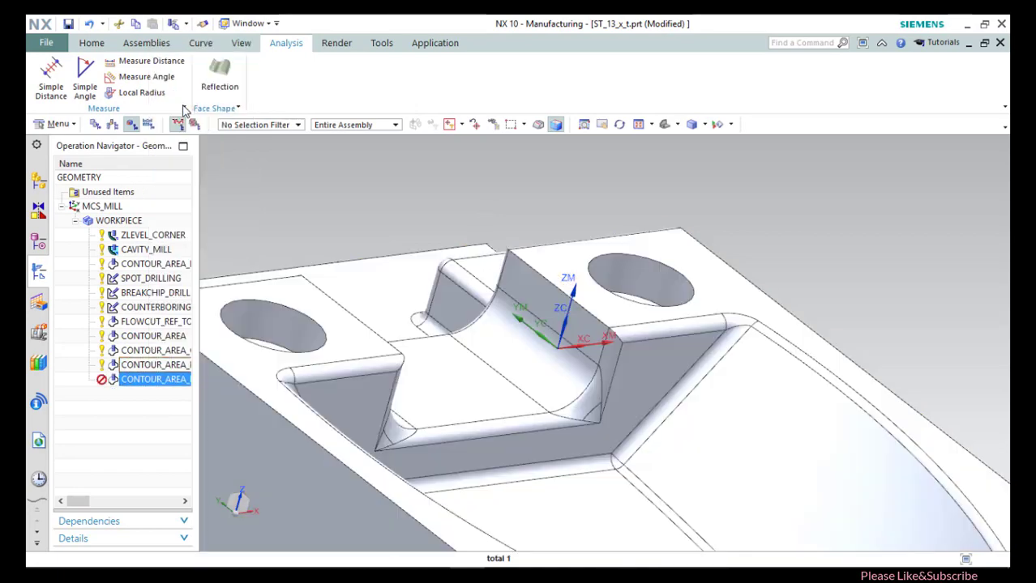
Open CONTOUR_AREA_DIR_STEEP_COPY for editing and remove both face sets from its surface area drive geometry.
{"action": "middle_click_drag", "start_coordinate": [444, 326], "coordinate": [393, 341]}
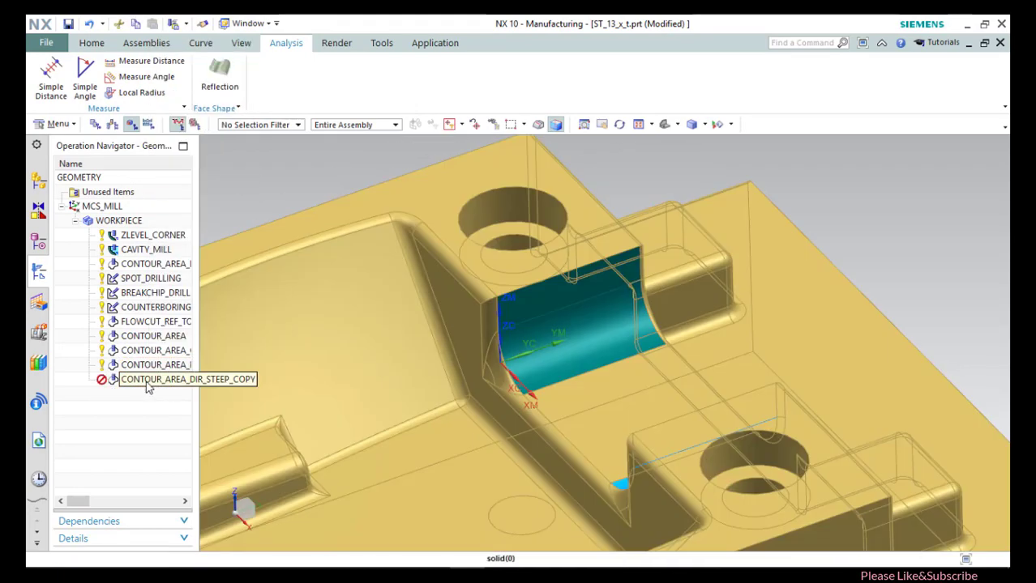
{"action": "right_click", "coordinate": [150, 381]}
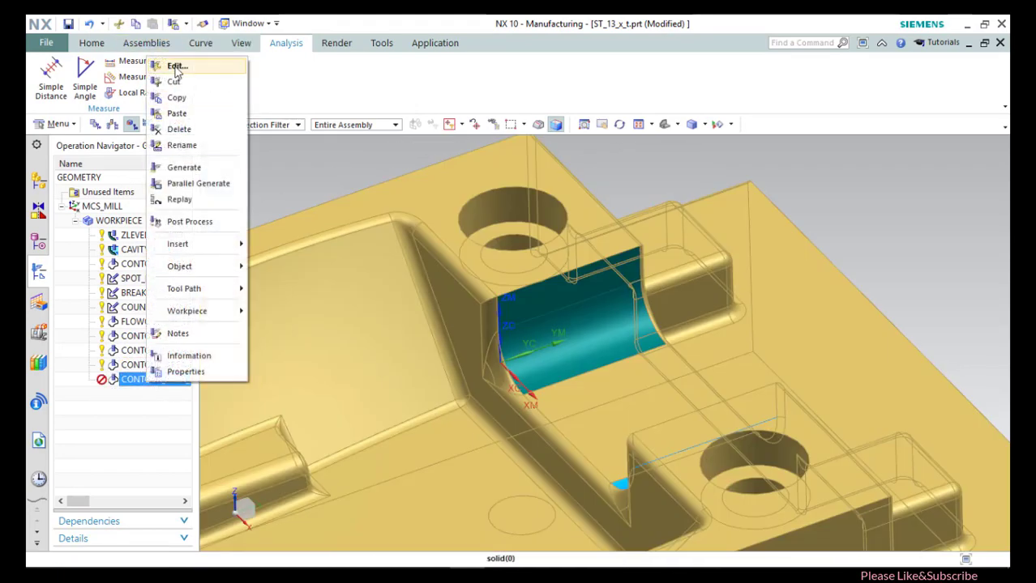
{"action": "left_click", "coordinate": [177, 67]}
{"action": "left_click", "coordinate": [308, 143]}
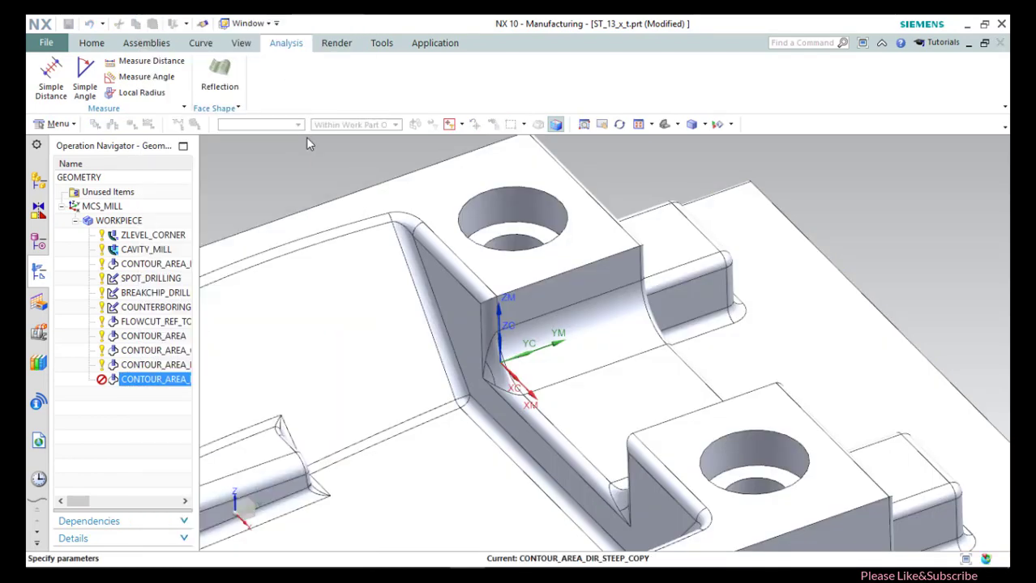
{"action": "left_click", "coordinate": [280, 246]}
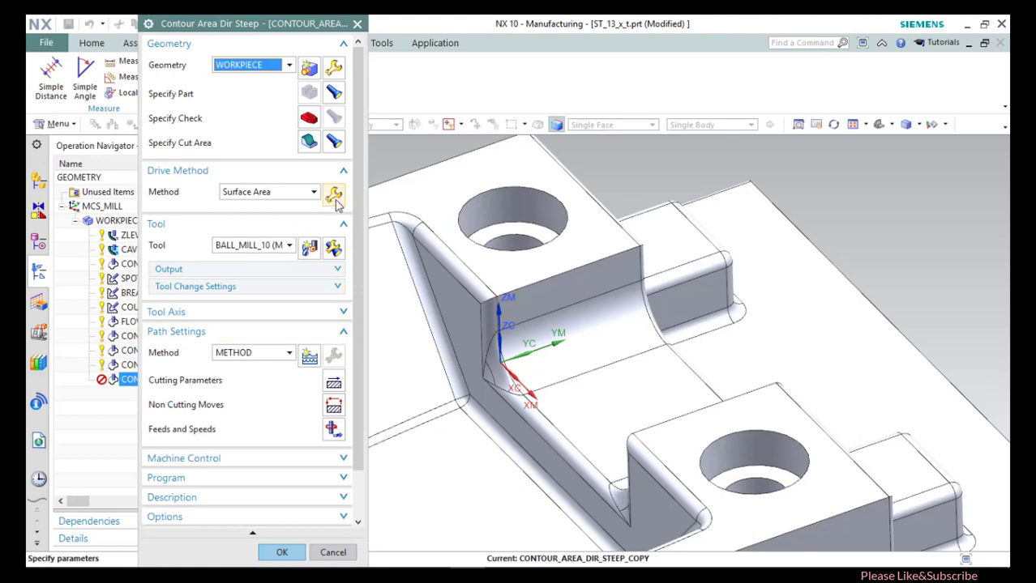
{"action": "left_click", "coordinate": [335, 200]}
{"action": "left_click", "coordinate": [310, 70]}
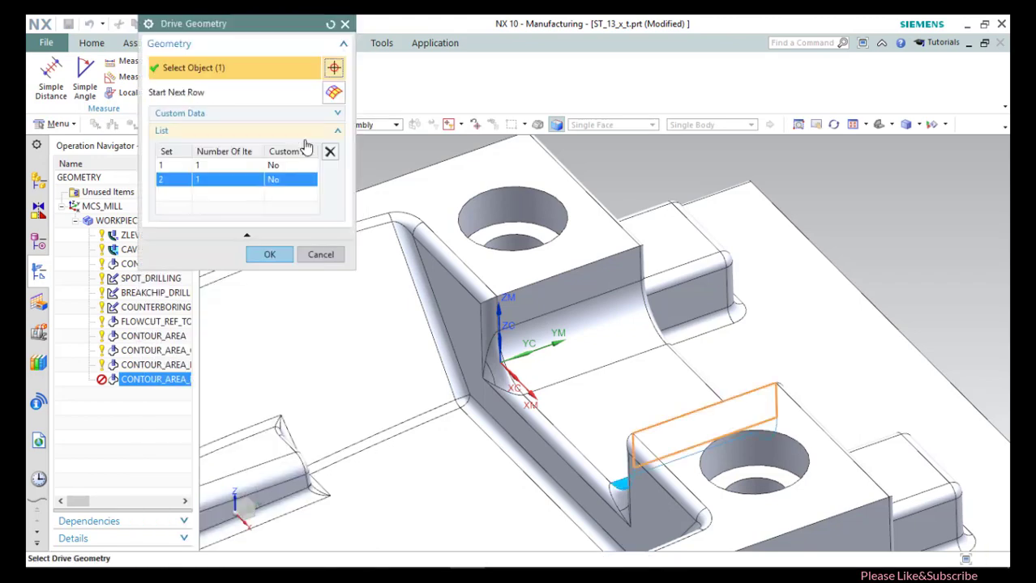
{"action": "left_click", "coordinate": [329, 152]}
{"action": "left_click", "coordinate": [330, 152]}
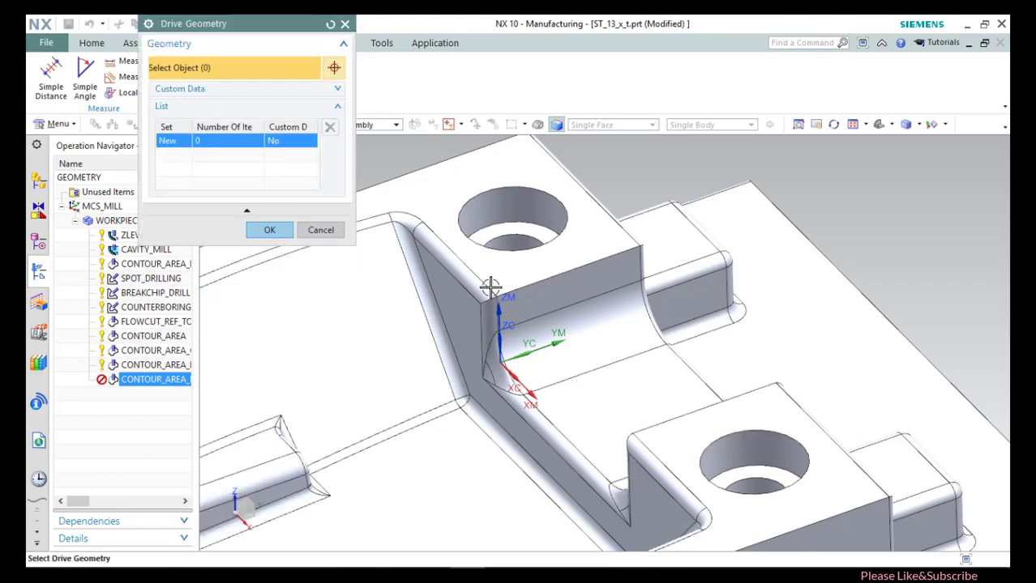
Select the slot's fillet and wall beside the farther hole as the copy's drive geometry and accept the drive settings.
{"action": "left_click", "coordinate": [597, 340]}
{"action": "left_click", "coordinate": [578, 288]}
{"action": "left_click", "coordinate": [270, 255]}
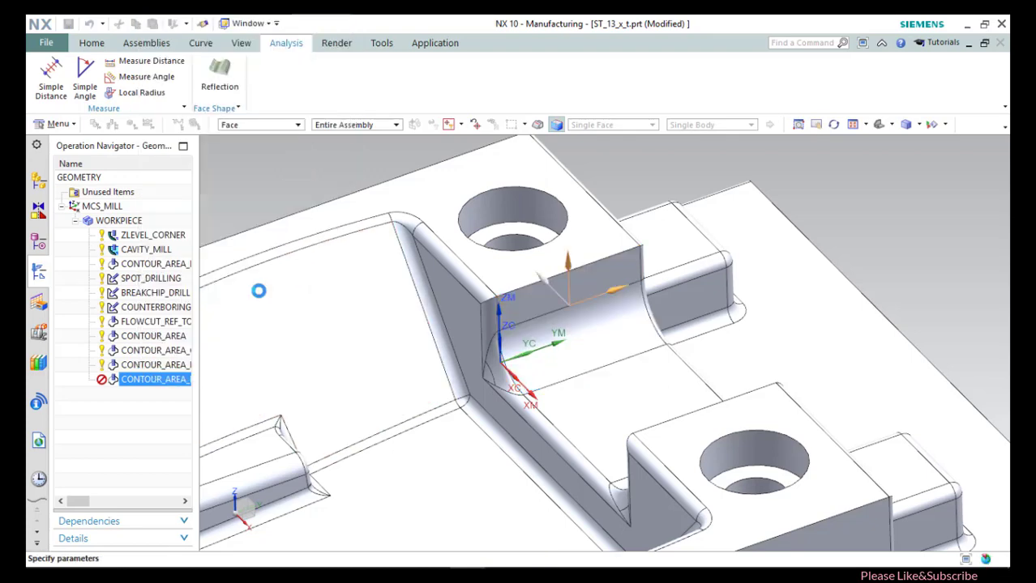
{"action": "left_click", "coordinate": [270, 365]}
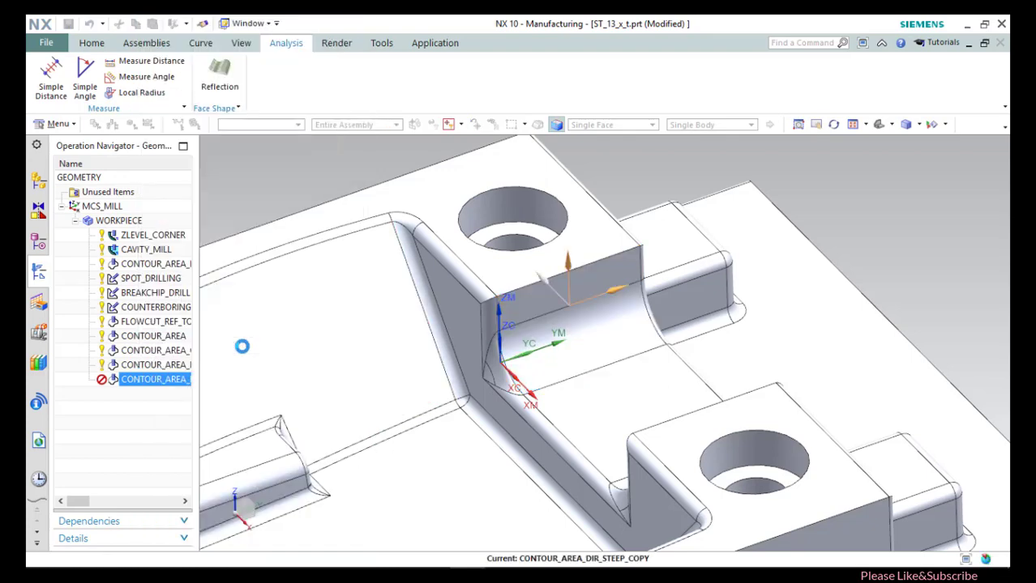
Generate the tool path for CONTOUR_AREA_DIR_STEEP_COPY and accept the operation.
{"action": "scroll", "coordinate": [230, 498], "scroll_direction": "down", "scroll_amount": 3}
{"action": "left_click", "coordinate": [209, 509]}
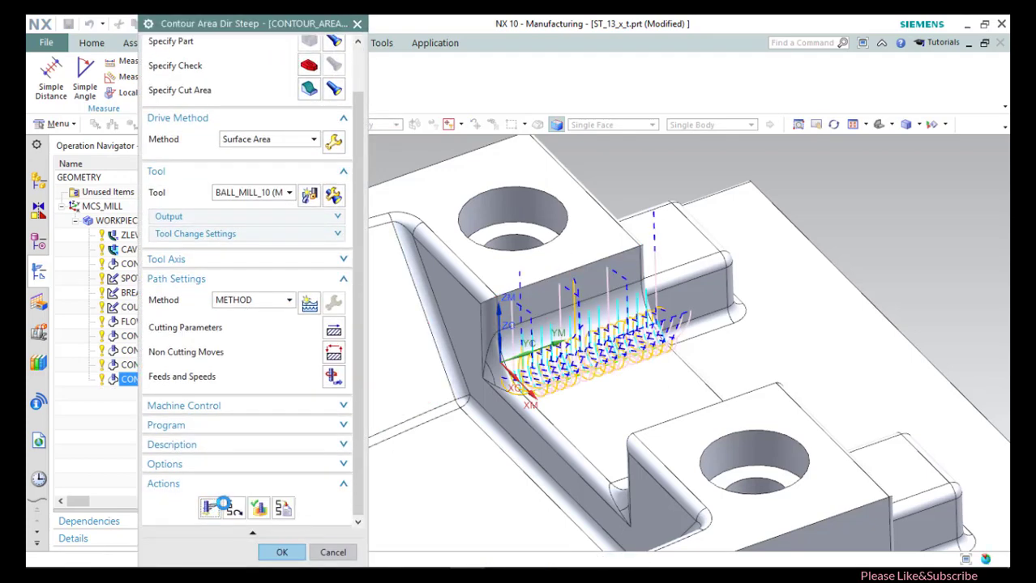
{"action": "scroll", "coordinate": [251, 519], "scroll_direction": "up", "scroll_amount": 3}
{"action": "left_click", "coordinate": [281, 552]}
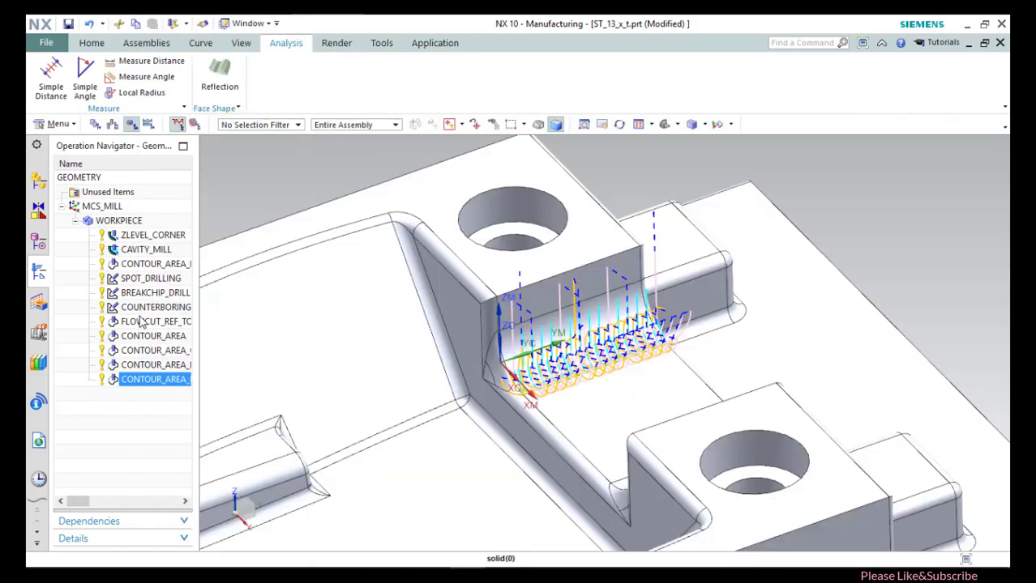
Create a mill_contour CONTOUR_SURFACE_AREA operation under WORKPIECE.
{"action": "middle_click_drag", "start_coordinate": [498, 381], "coordinate": [458, 359]}
{"action": "scroll", "coordinate": [457, 358], "scroll_direction": "down", "scroll_amount": 2}
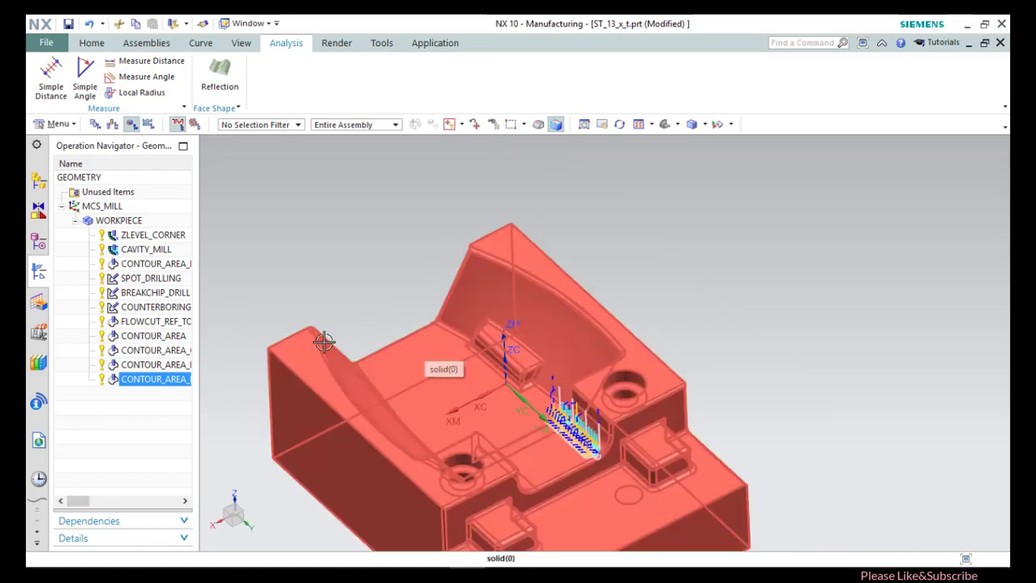
{"action": "left_click", "coordinate": [118, 220]}
{"action": "right_click", "coordinate": [118, 221]}
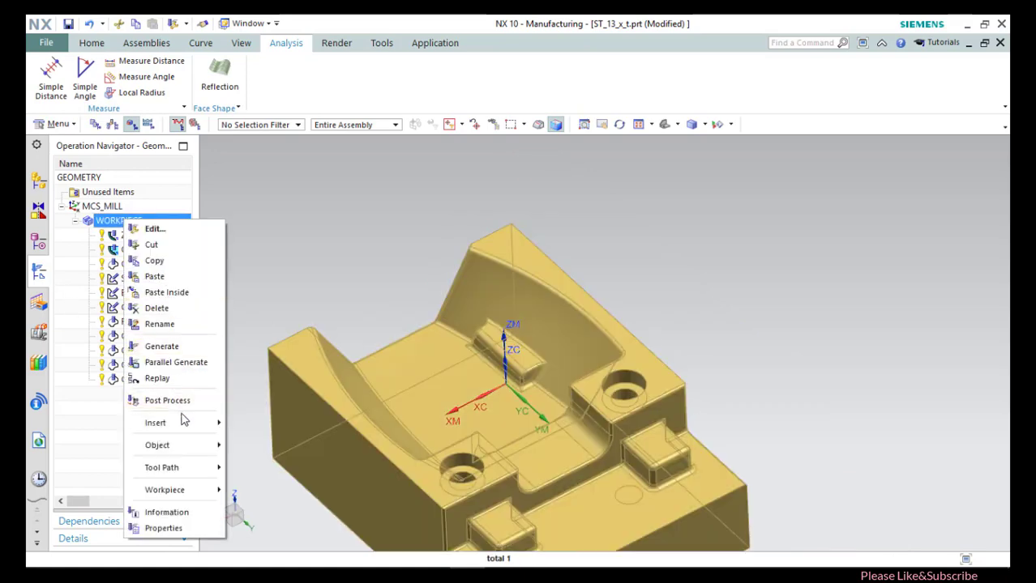
{"action": "mouse_move", "coordinate": [202, 422]}
{"action": "left_click", "coordinate": [255, 425]}
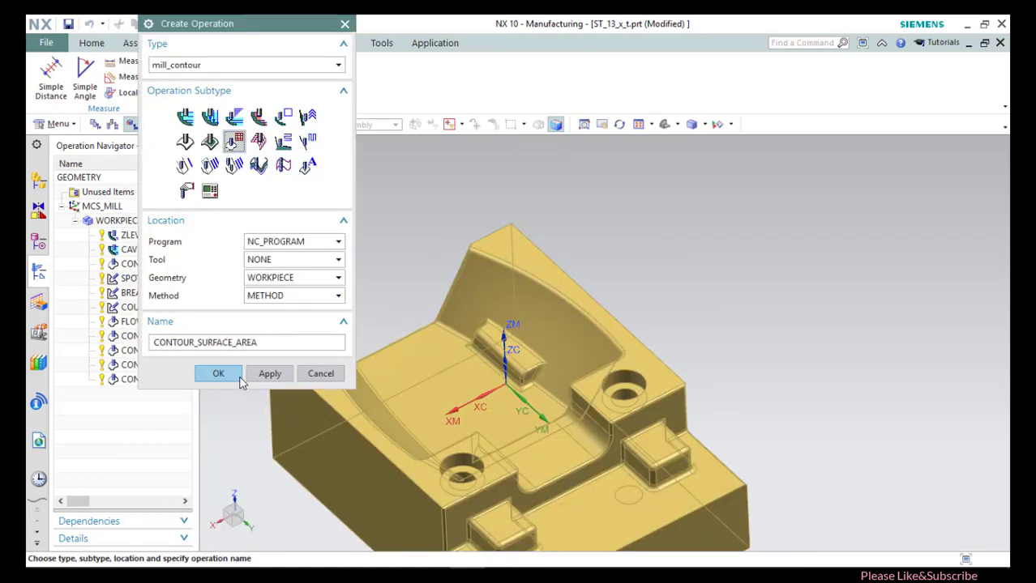
{"action": "left_click", "coordinate": [218, 374]}
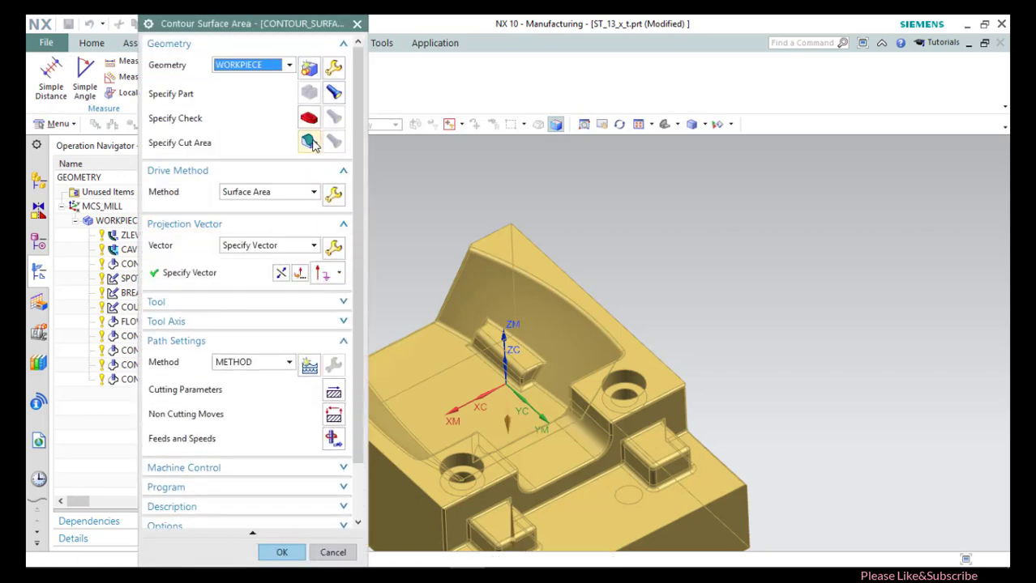
Specify the long rounded edge of the raised block on the pocket's curved wall as the cut area.
{"action": "left_click", "coordinate": [309, 142]}
{"action": "scroll", "coordinate": [538, 366], "scroll_direction": "up", "scroll_amount": 2}
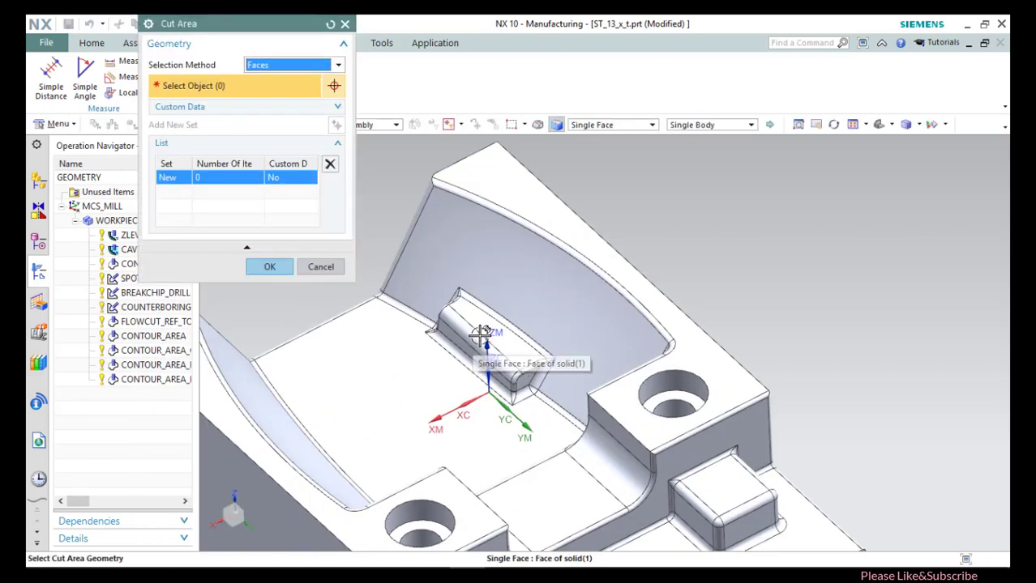
{"action": "left_click", "coordinate": [481, 331]}
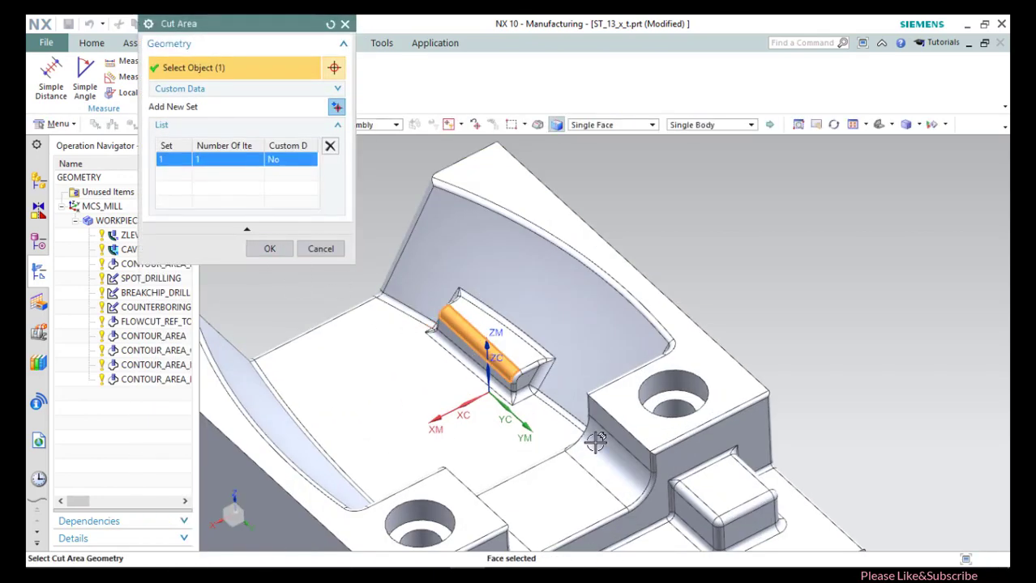
{"action": "scroll", "coordinate": [595, 442], "scroll_direction": "down", "scroll_amount": 2}
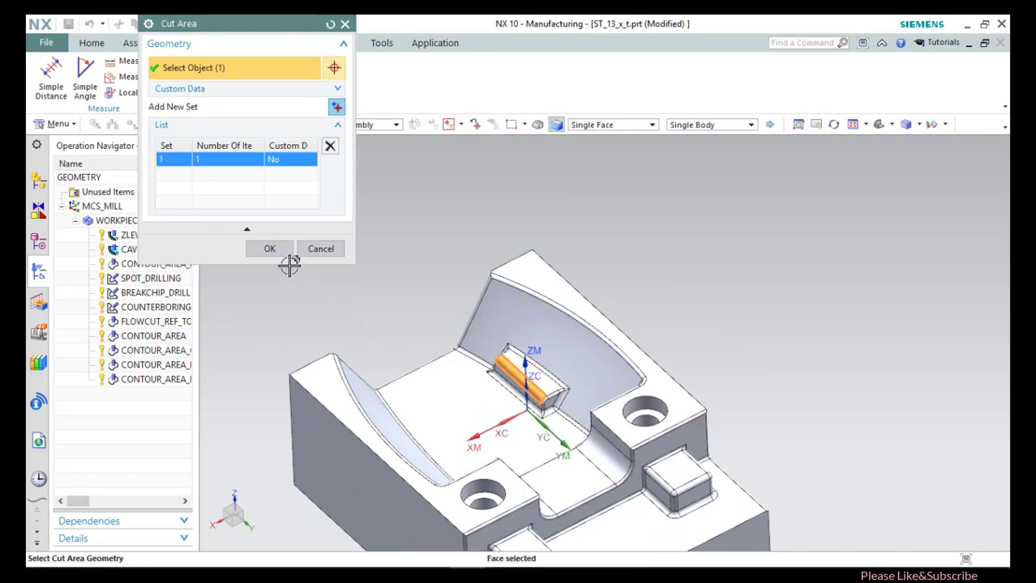
{"action": "middle_click_drag", "start_coordinate": [444, 335], "coordinate": [423, 324]}
{"action": "left_click", "coordinate": [270, 249]}
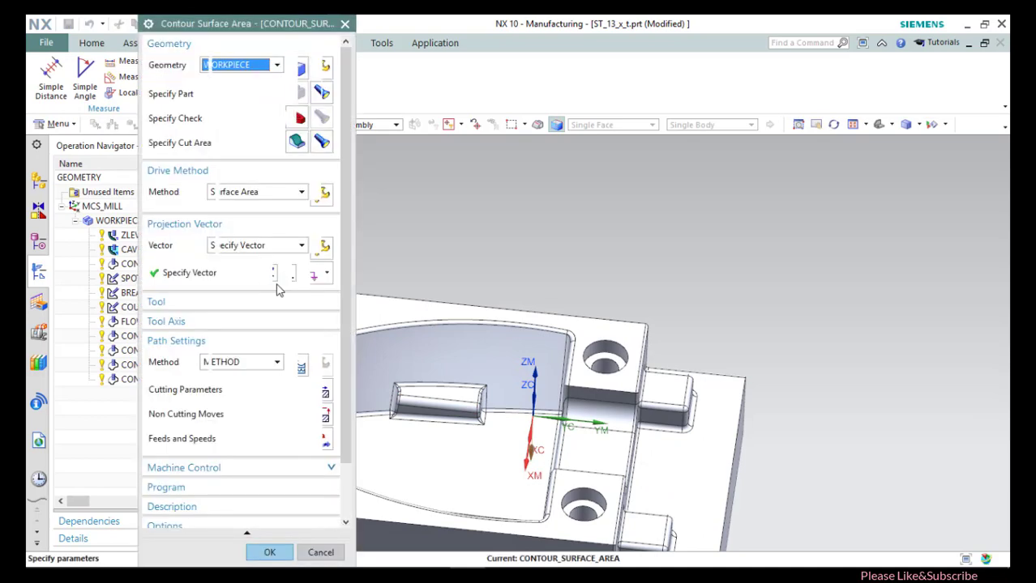
Assign the BALL_MILL_3 tool to the surface area operation and try to generate its tool path.
{"action": "left_click", "coordinate": [253, 312]}
{"action": "left_click", "coordinate": [255, 322]}
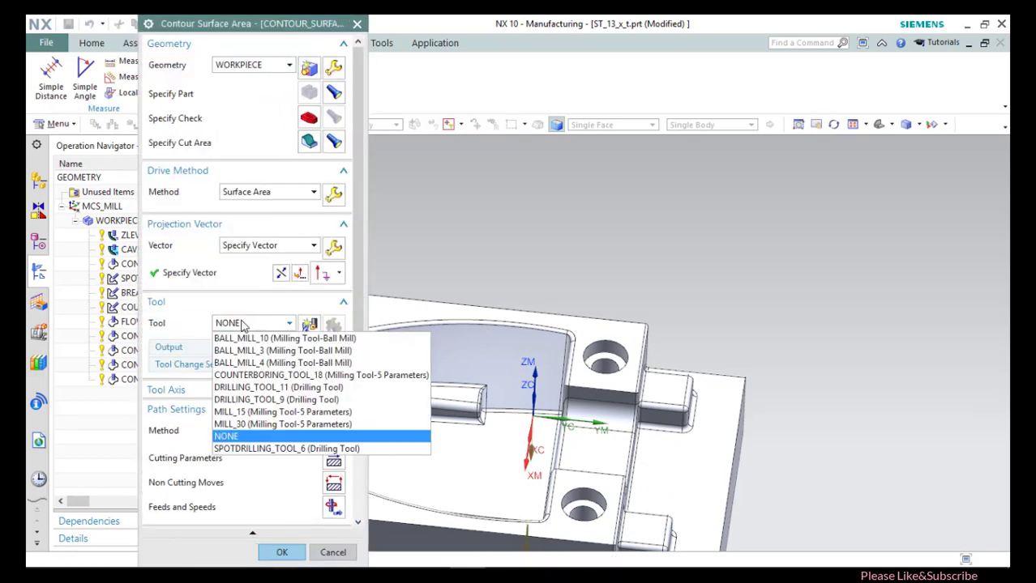
{"action": "left_click", "coordinate": [257, 354]}
{"action": "scroll", "coordinate": [258, 364], "scroll_direction": "down", "scroll_amount": 5}
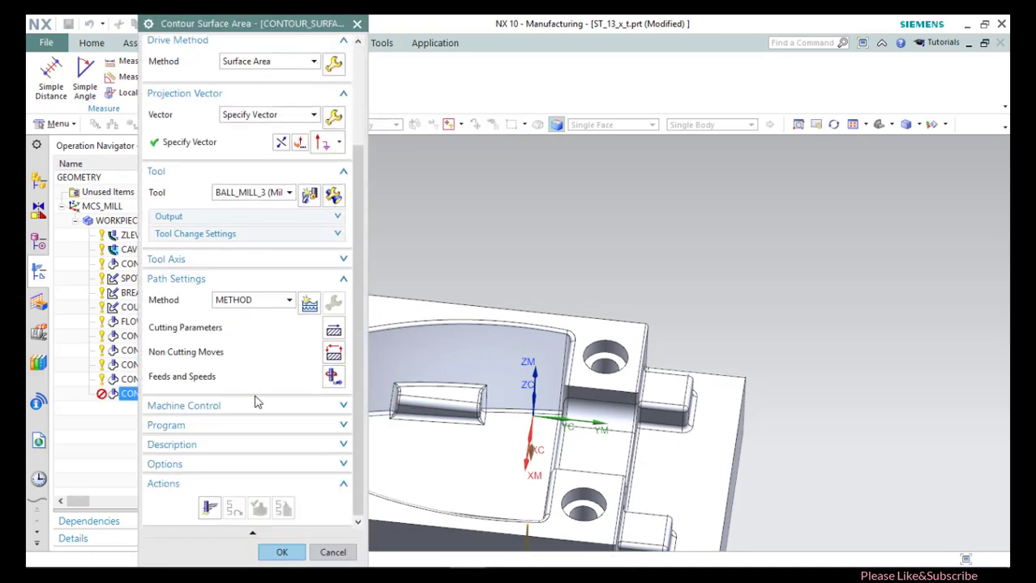
{"action": "left_click", "coordinate": [210, 508]}
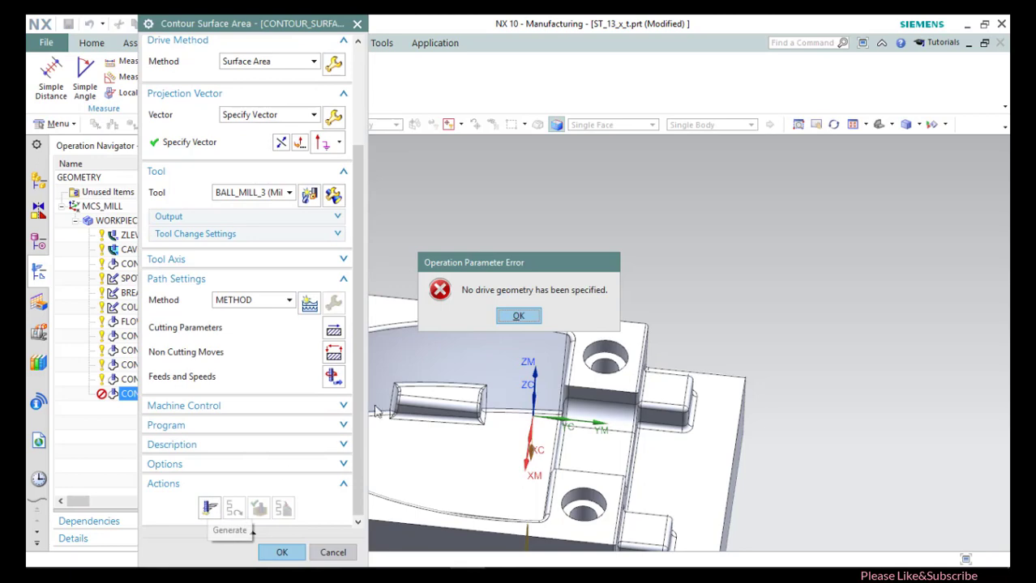
{"action": "left_click", "coordinate": [517, 317]}
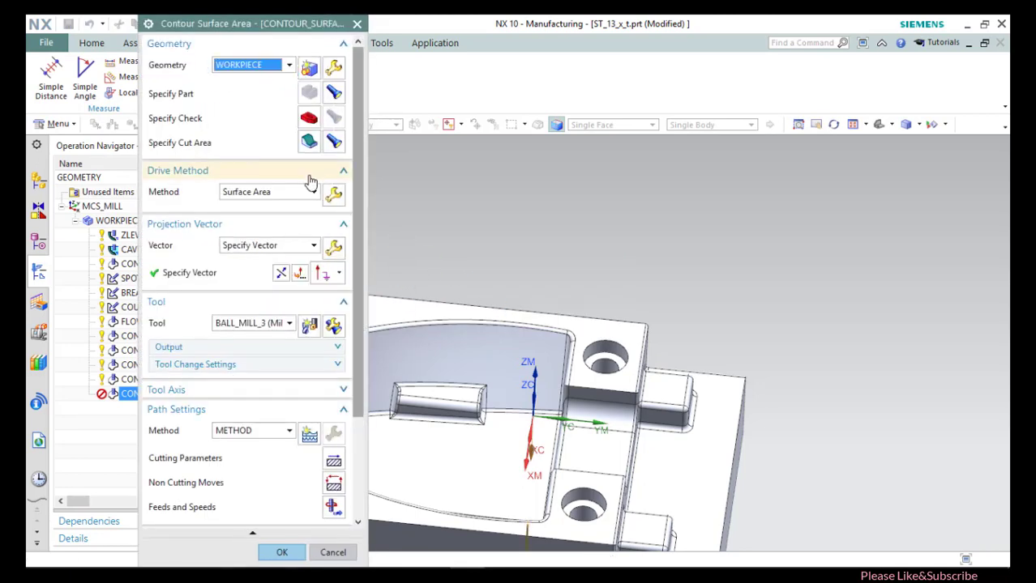
Use the raised block's rounded edge as surface area drive geometry with 30 stepovers and generate the tool path.
{"action": "left_click", "coordinate": [333, 197]}
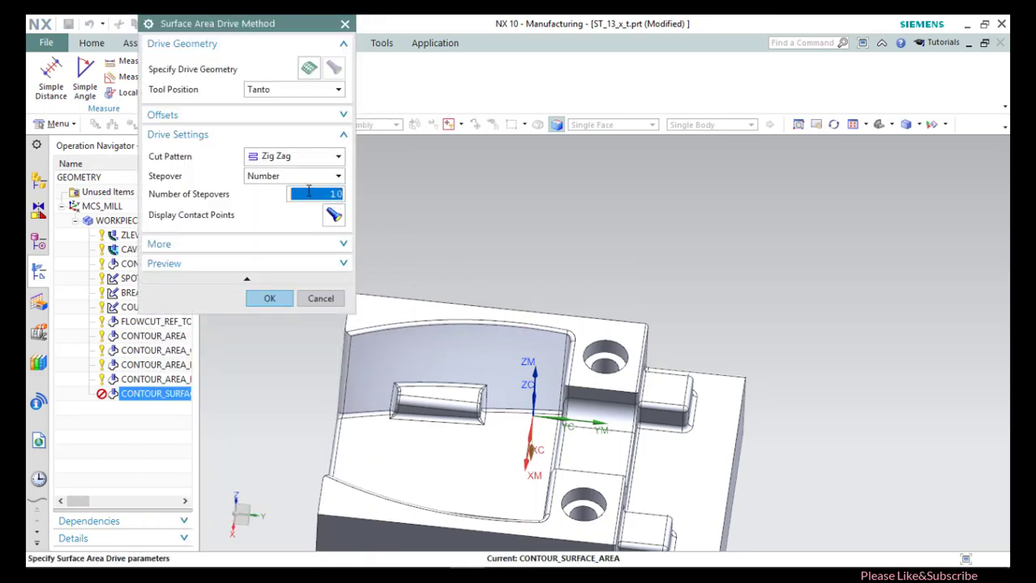
{"action": "left_click", "coordinate": [310, 70]}
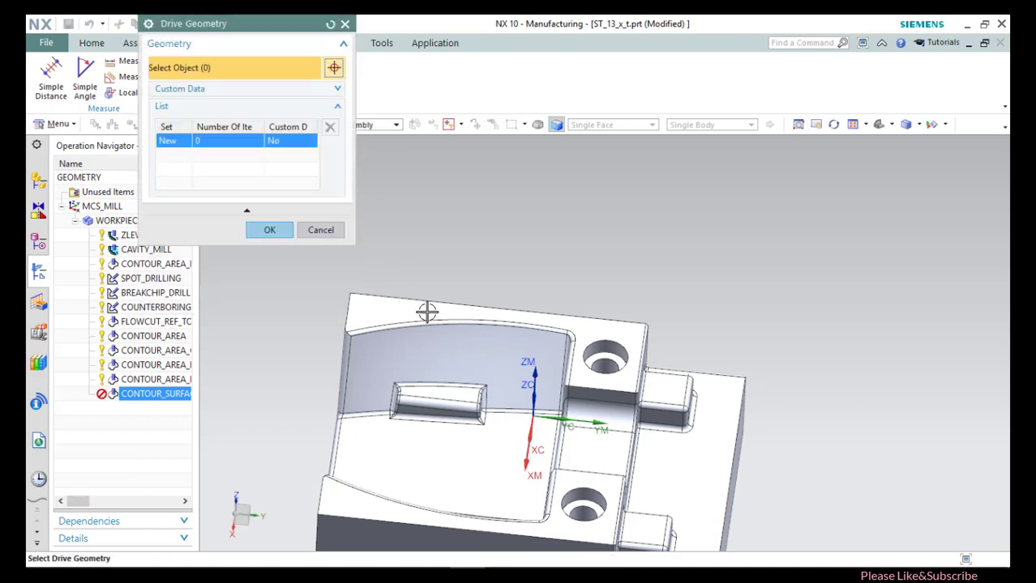
{"action": "left_click", "coordinate": [421, 401]}
{"action": "left_click", "coordinate": [269, 256]}
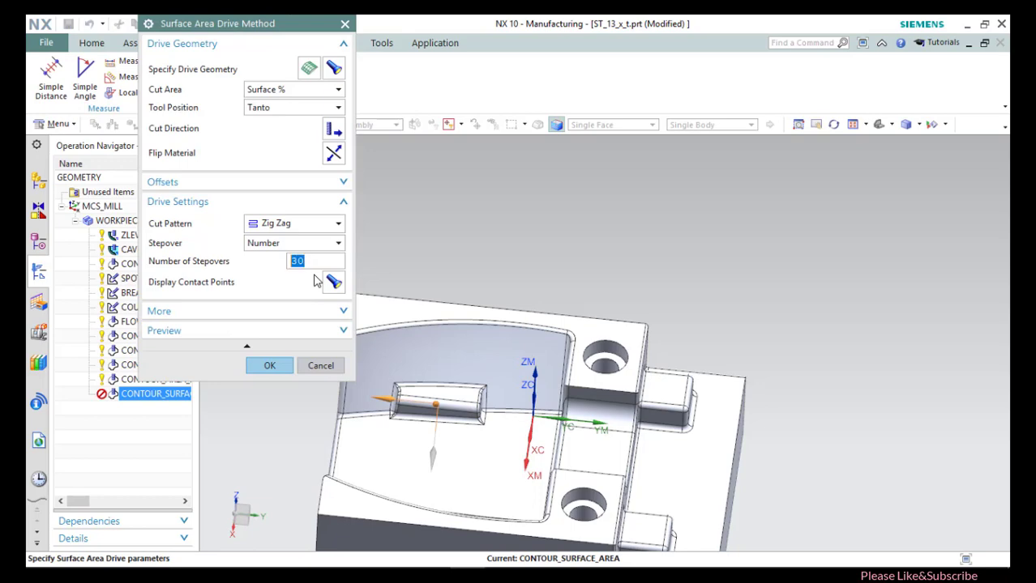
{"action": "left_click", "coordinate": [267, 366]}
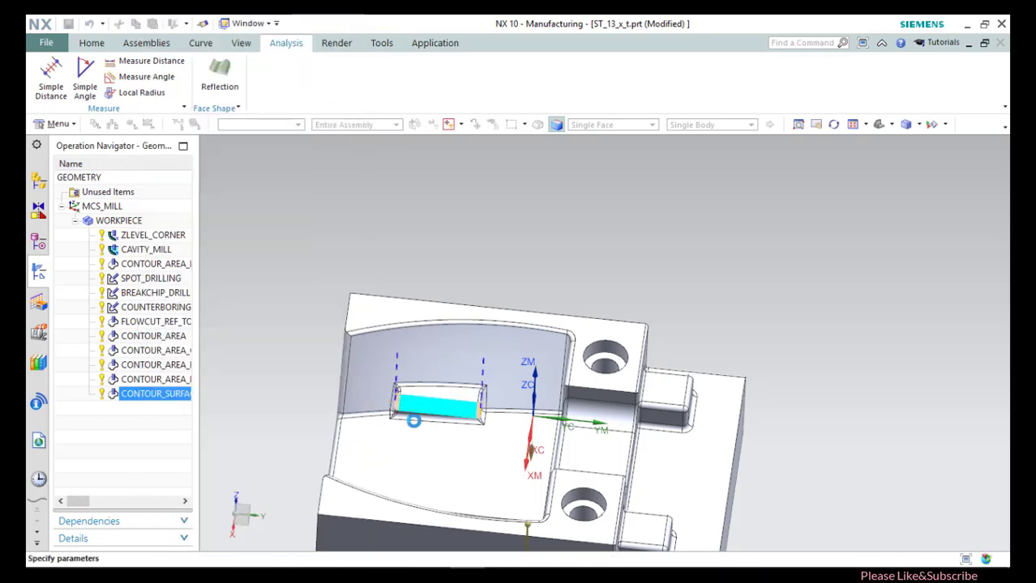
Play the 3D Dynamic simulation of the rounded-edge tool path at animation speed 2, raising it to 5 during playback.
{"action": "scroll", "coordinate": [420, 405], "scroll_direction": "up", "scroll_amount": 8}
{"action": "scroll", "coordinate": [484, 411], "scroll_direction": "down", "scroll_amount": 8}
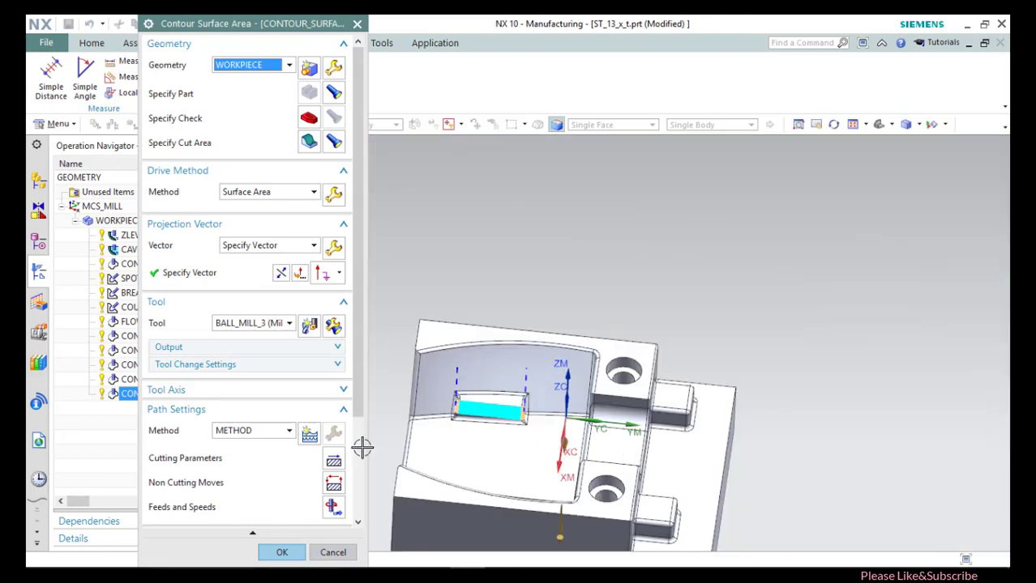
{"action": "scroll", "coordinate": [264, 484], "scroll_direction": "down", "scroll_amount": 3}
{"action": "left_click", "coordinate": [258, 508]}
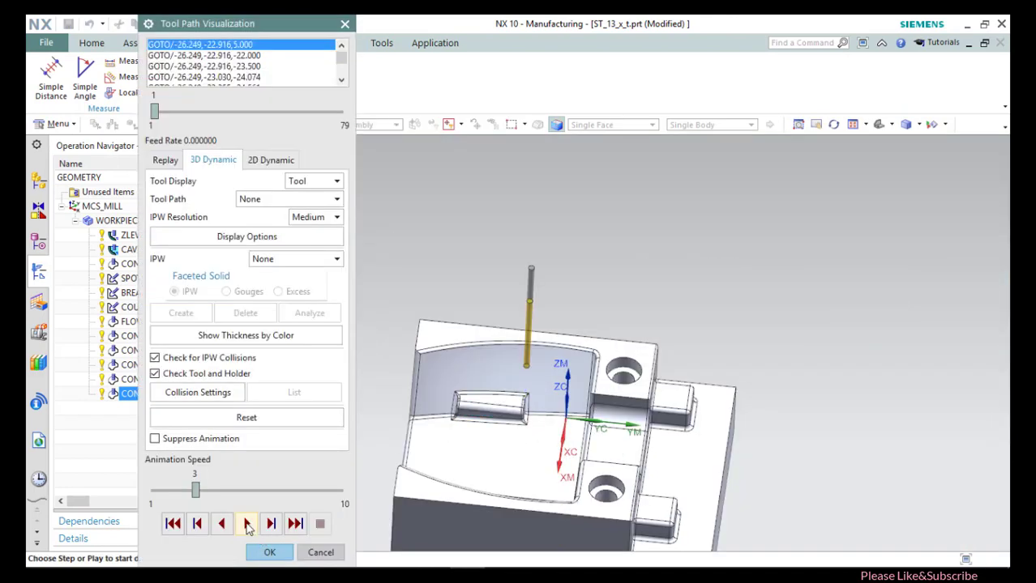
{"action": "left_click_drag", "start_coordinate": [195, 497], "coordinate": [174, 496]}
{"action": "left_click", "coordinate": [246, 524]}
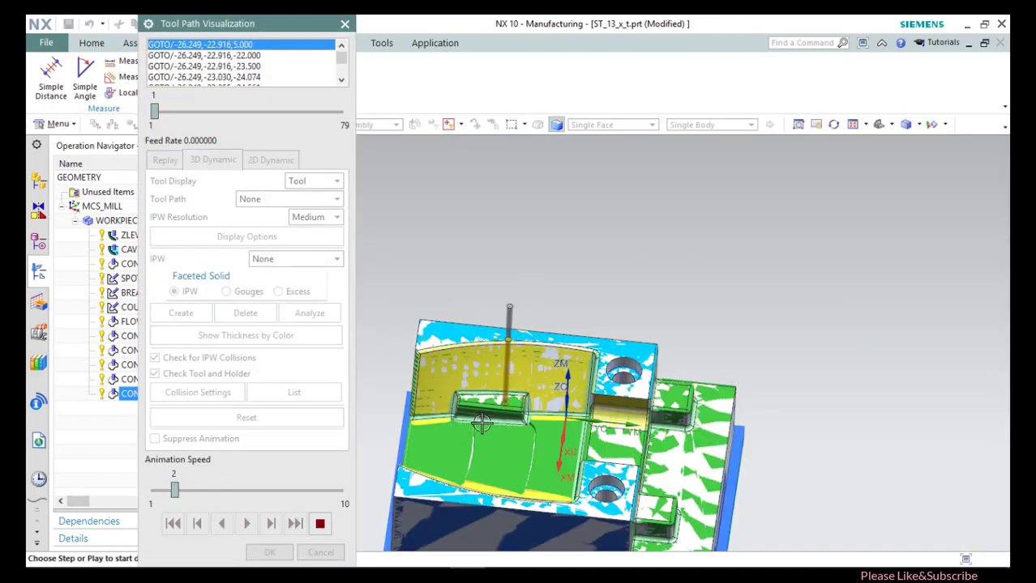
{"action": "scroll", "coordinate": [482, 422], "scroll_direction": "up", "scroll_amount": 3}
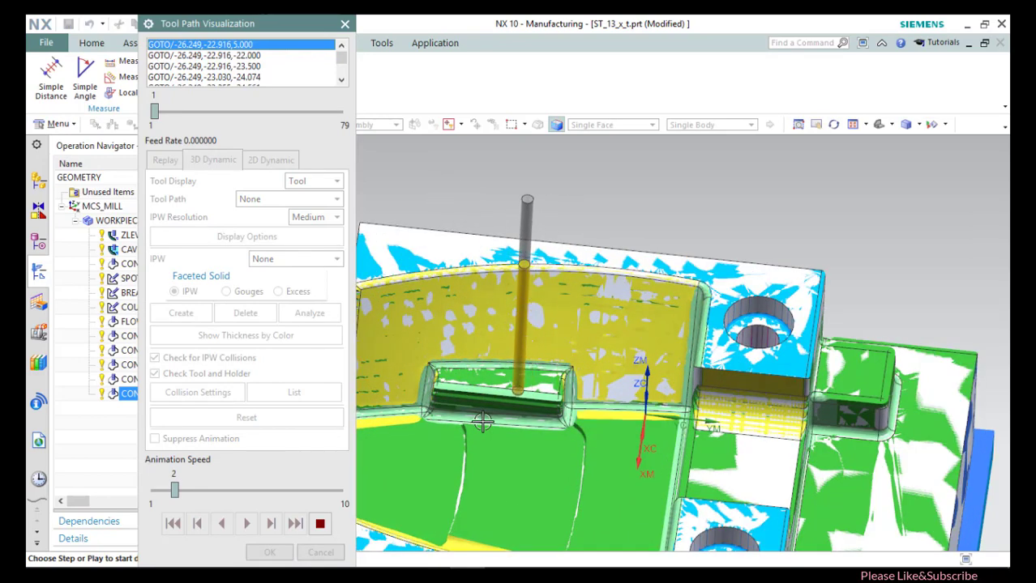
{"action": "scroll", "coordinate": [490, 405], "scroll_direction": "up", "scroll_amount": 2}
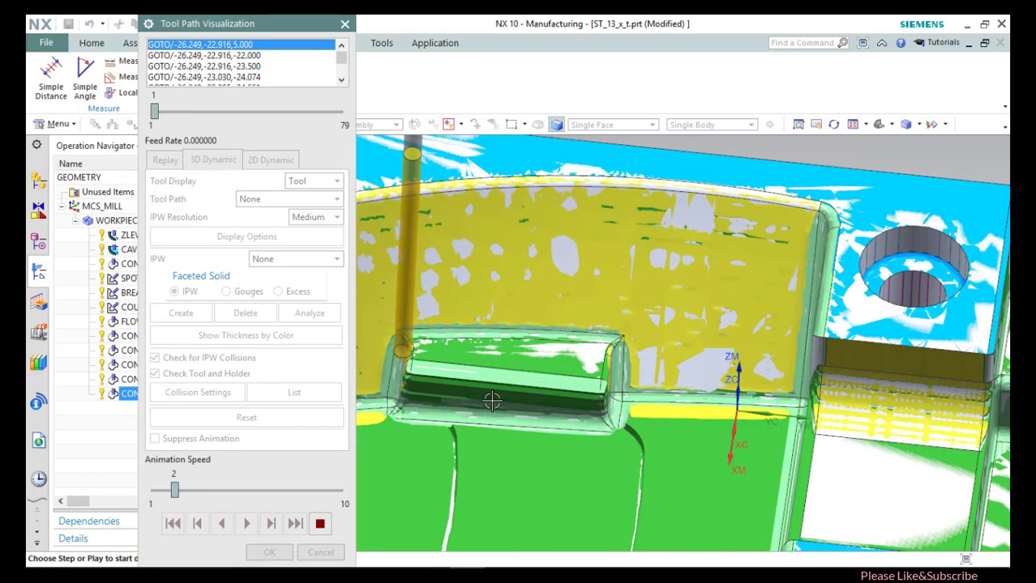
{"action": "scroll", "coordinate": [492, 401], "scroll_direction": "up", "scroll_amount": 2}
{"action": "left_click", "coordinate": [266, 494]}
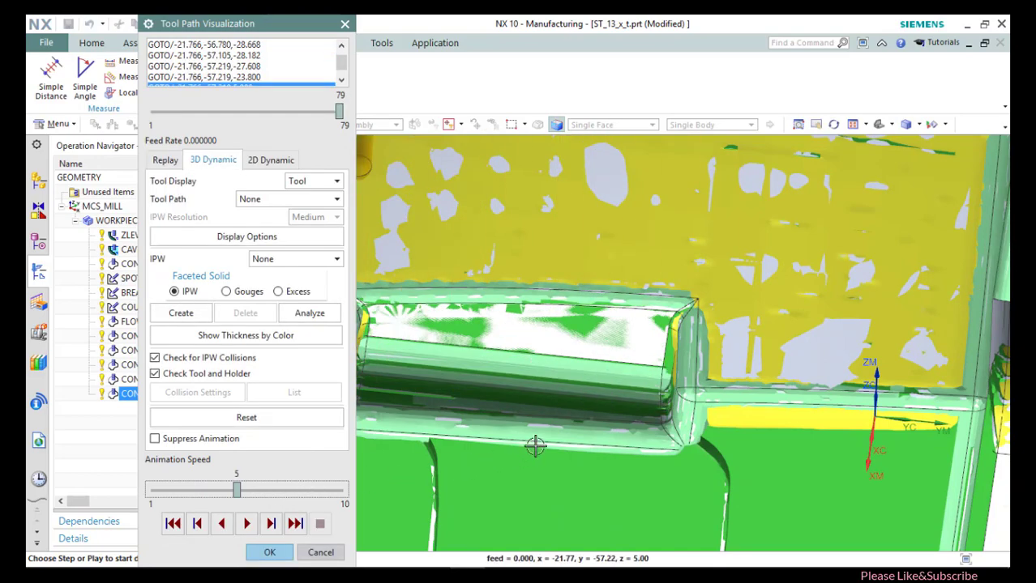
Inspect the simulated part around the raised block, close the verification and accept the CONTOUR_SURFACE_AREA operation.
{"action": "middle_click_drag", "start_coordinate": [534, 446], "coordinate": [570, 492]}
{"action": "scroll", "coordinate": [587, 486], "scroll_direction": "down", "scroll_amount": 5}
{"action": "middle_click_drag", "start_coordinate": [470, 414], "coordinate": [544, 494], "text": "shift"}
{"action": "scroll", "coordinate": [560, 521], "scroll_direction": "up", "scroll_amount": 5}
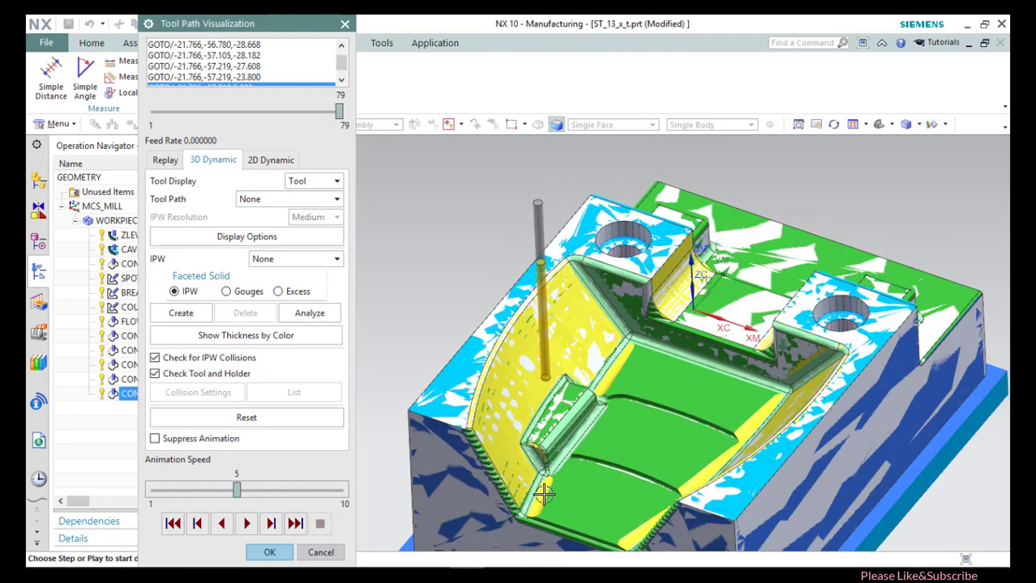
{"action": "left_click", "coordinate": [266, 552]}
{"action": "left_click", "coordinate": [282, 553]}
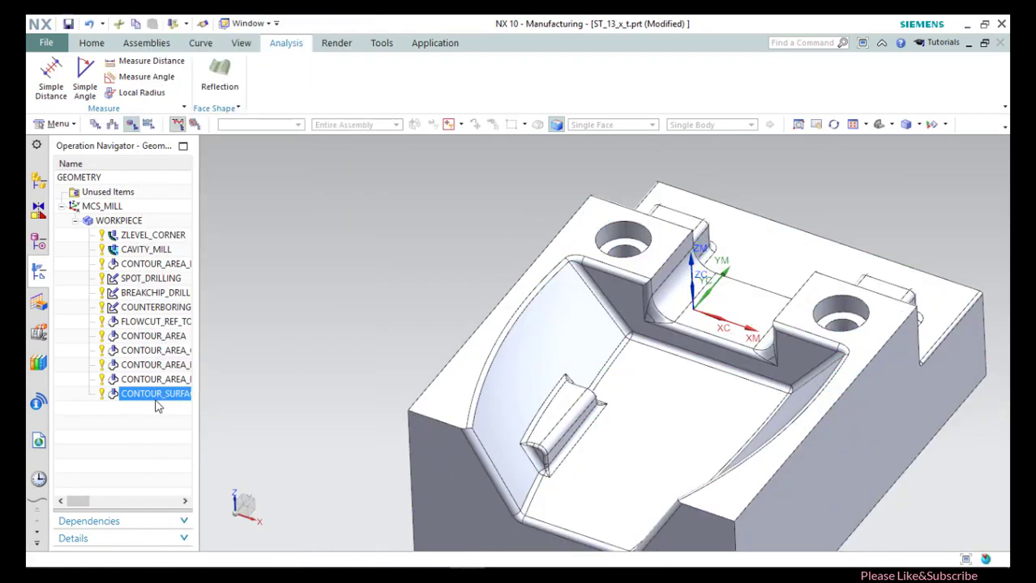
Create a mill_contour STREAMLINE operation under WORKPIECE.
{"action": "left_click", "coordinate": [122, 220]}
{"action": "right_click", "coordinate": [128, 224]}
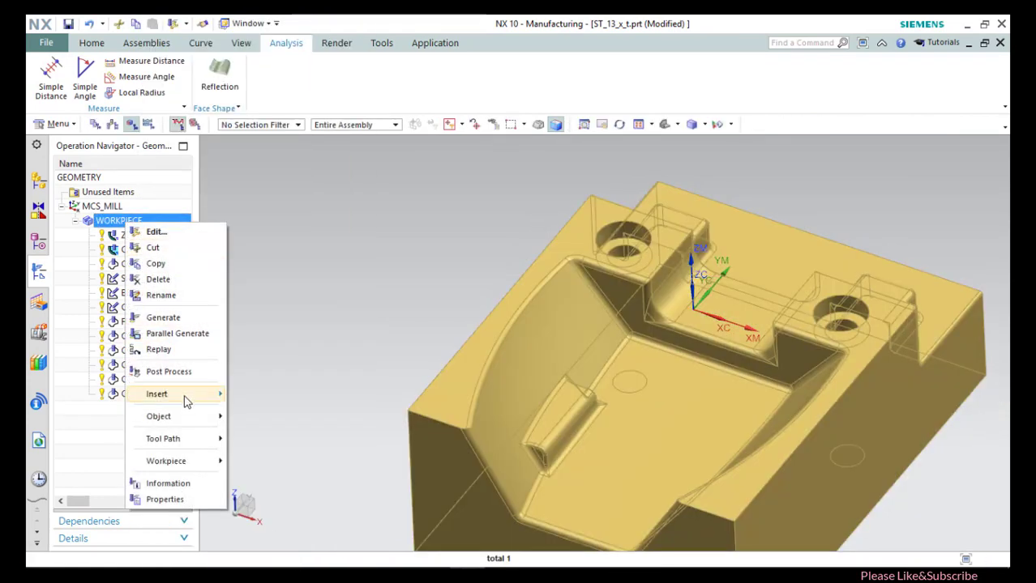
{"action": "mouse_move", "coordinate": [185, 395]}
{"action": "left_click", "coordinate": [258, 395]}
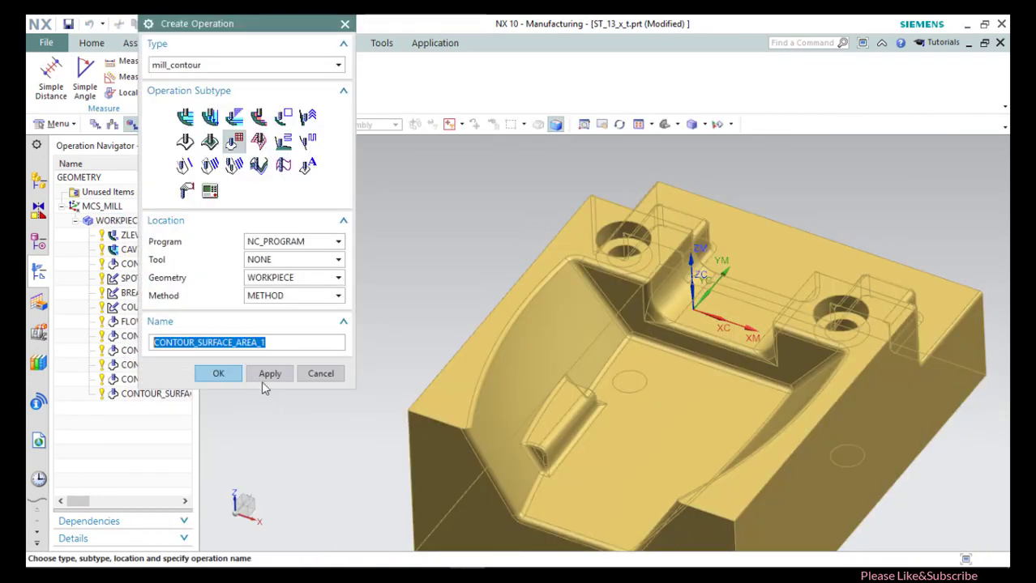
{"action": "left_click", "coordinate": [258, 142]}
{"action": "left_click", "coordinate": [220, 375]}
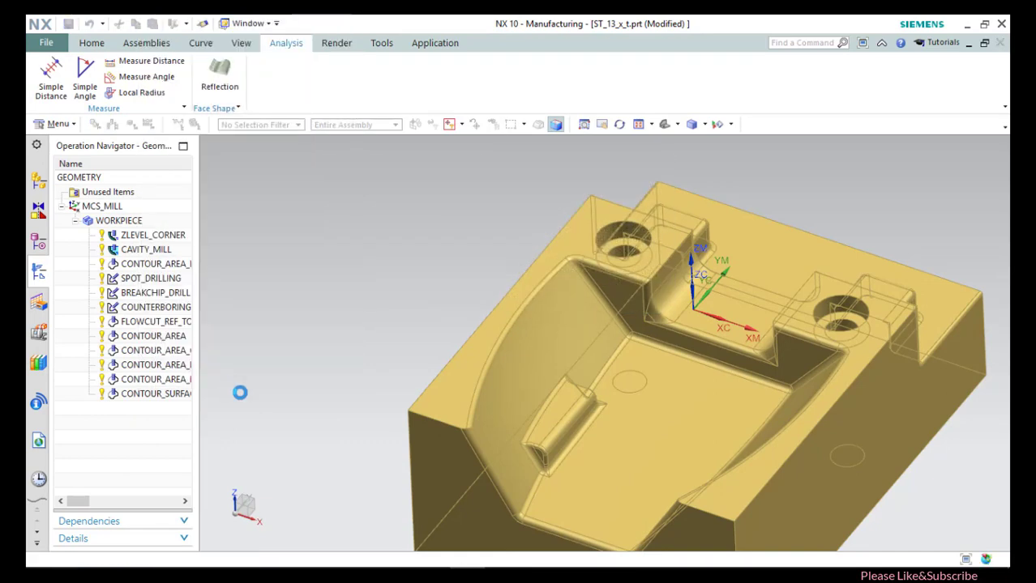
Specify the large flat floor of the pocket as the STREAMLINE operation's cut area.
{"action": "left_click", "coordinate": [309, 142]}
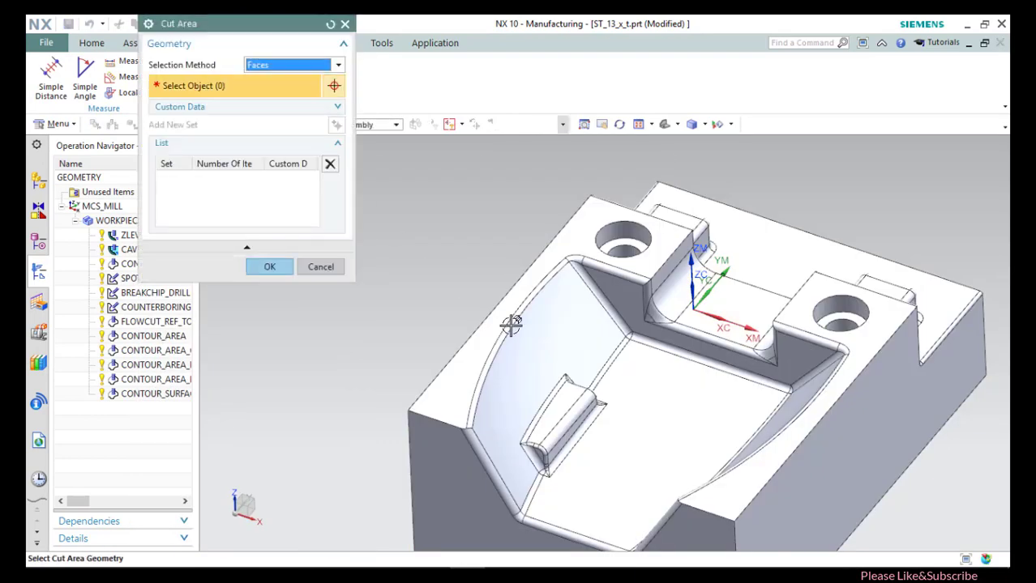
{"action": "left_click", "coordinate": [660, 427]}
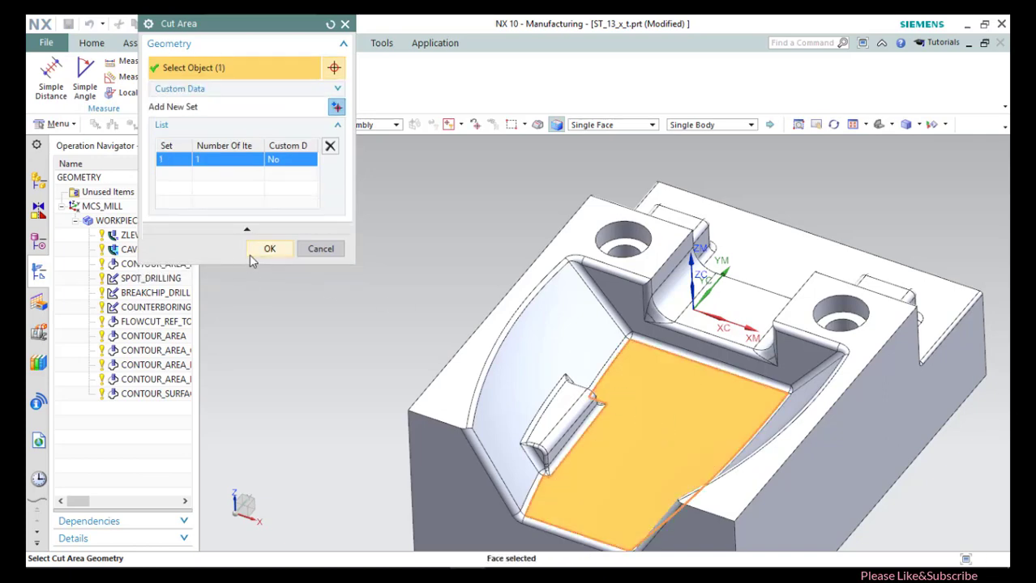
{"action": "left_click", "coordinate": [254, 253]}
Change the drive method to Area Milling with a Zig Zag pattern and a stepover of 5 percent of the tool's flat diameter.
{"action": "left_click", "coordinate": [259, 195]}
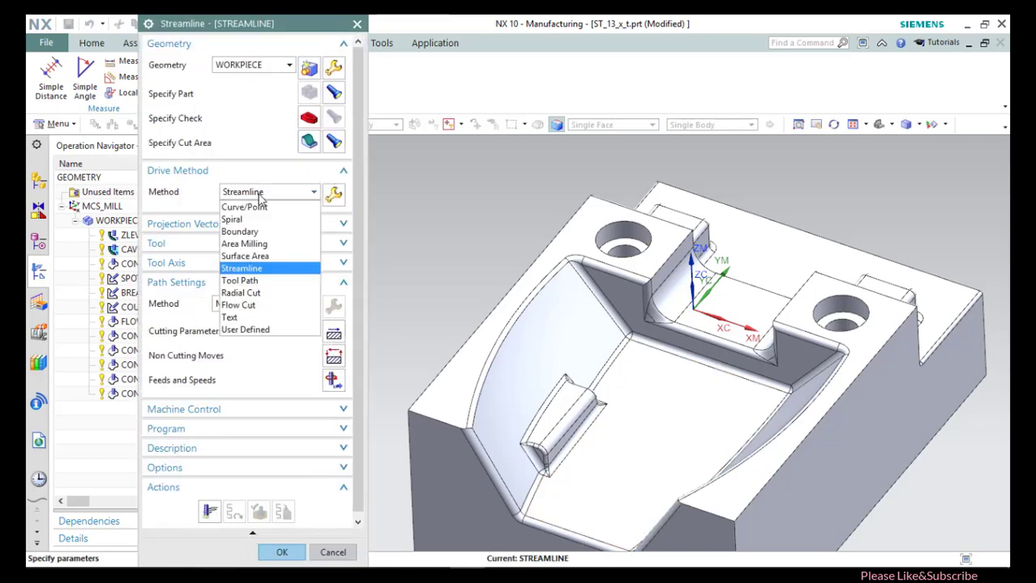
{"action": "left_click", "coordinate": [247, 244]}
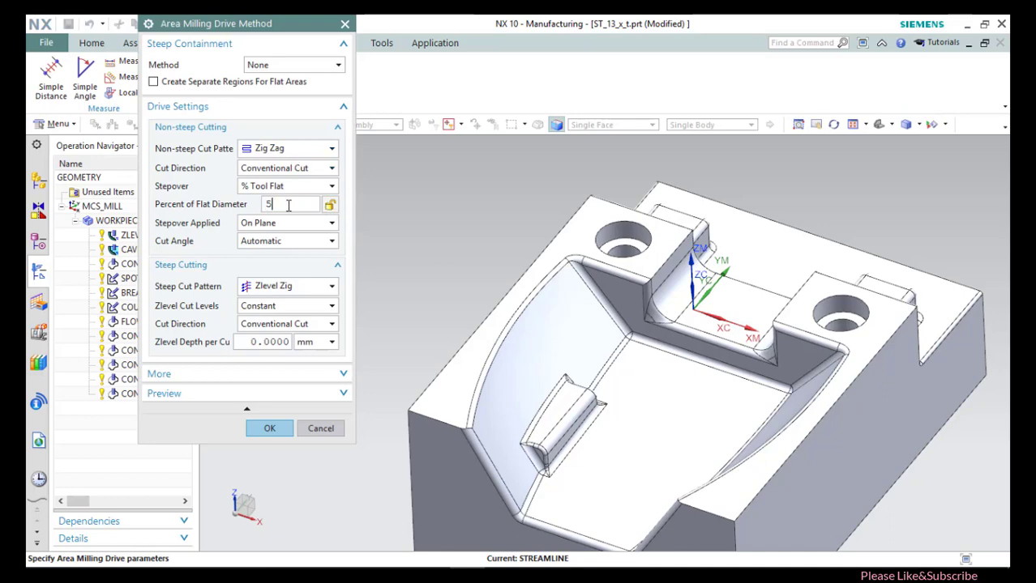
{"action": "left_click", "coordinate": [267, 429]}
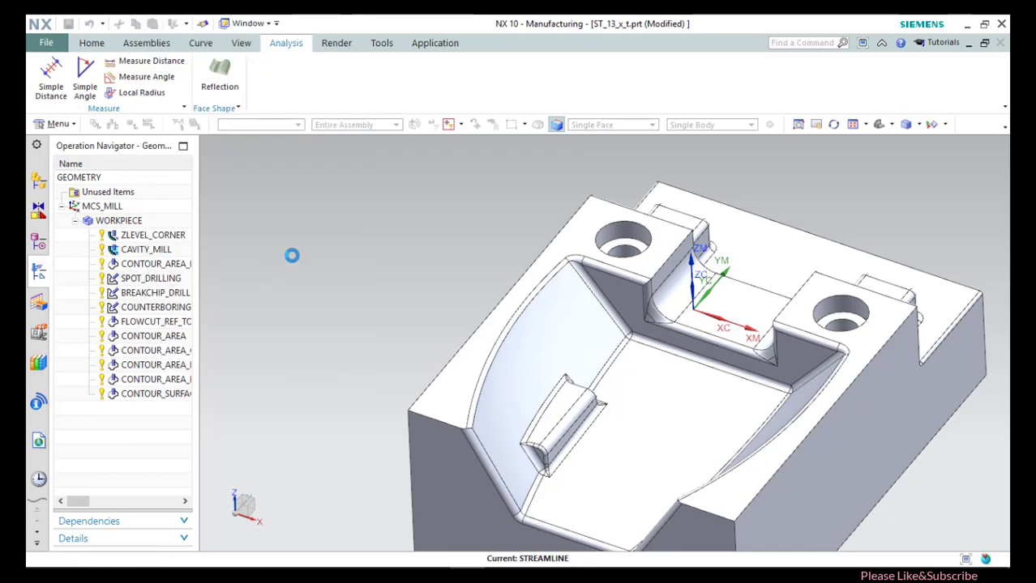
Assign the BALL_MILL_4 tool to the STREAMLINE operation.
{"action": "left_click", "coordinate": [239, 274]}
{"action": "left_click", "coordinate": [253, 294]}
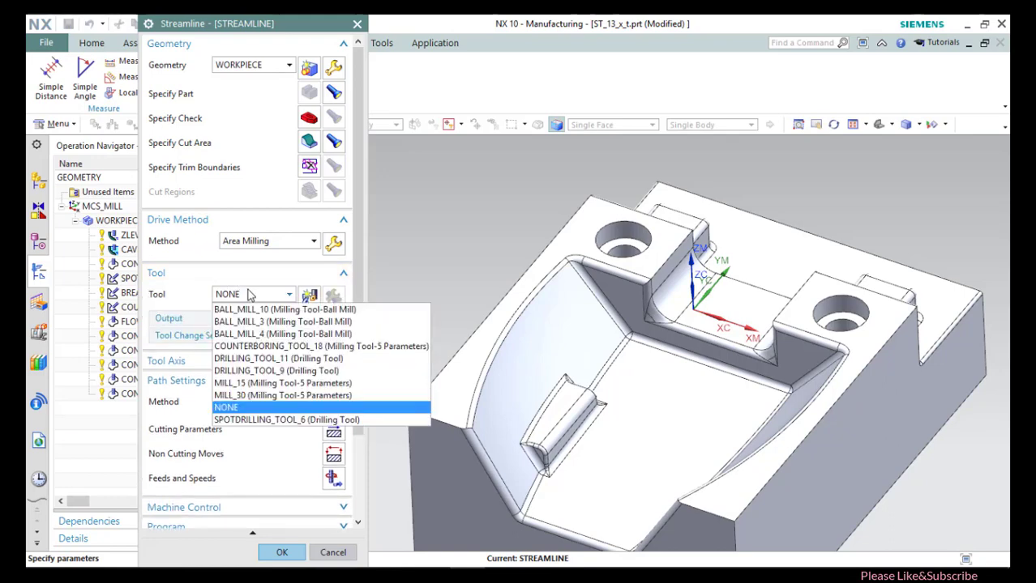
{"action": "left_click", "coordinate": [255, 334]}
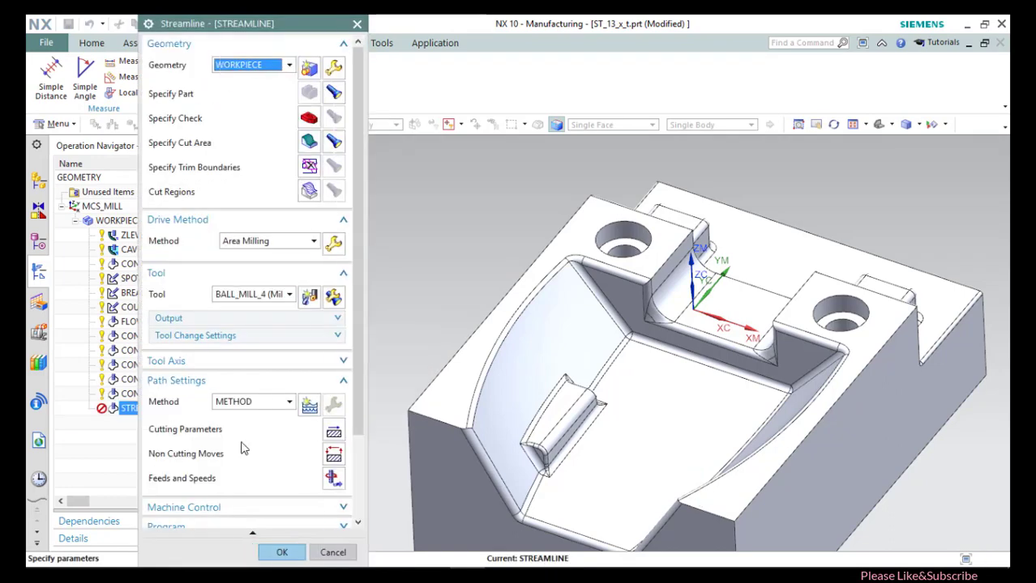
Generate the STREAMLINE tool path and check its passes across the pocket floor up close.
{"action": "scroll", "coordinate": [243, 448], "scroll_direction": "down", "scroll_amount": 3}
{"action": "left_click", "coordinate": [206, 507]}
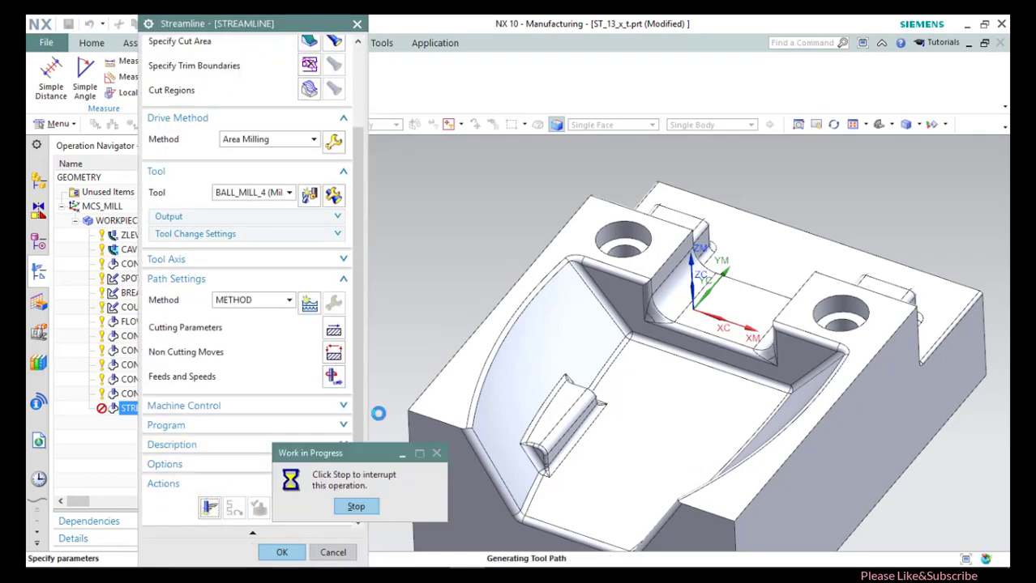
{"action": "scroll", "coordinate": [716, 352], "scroll_direction": "up", "scroll_amount": 5}
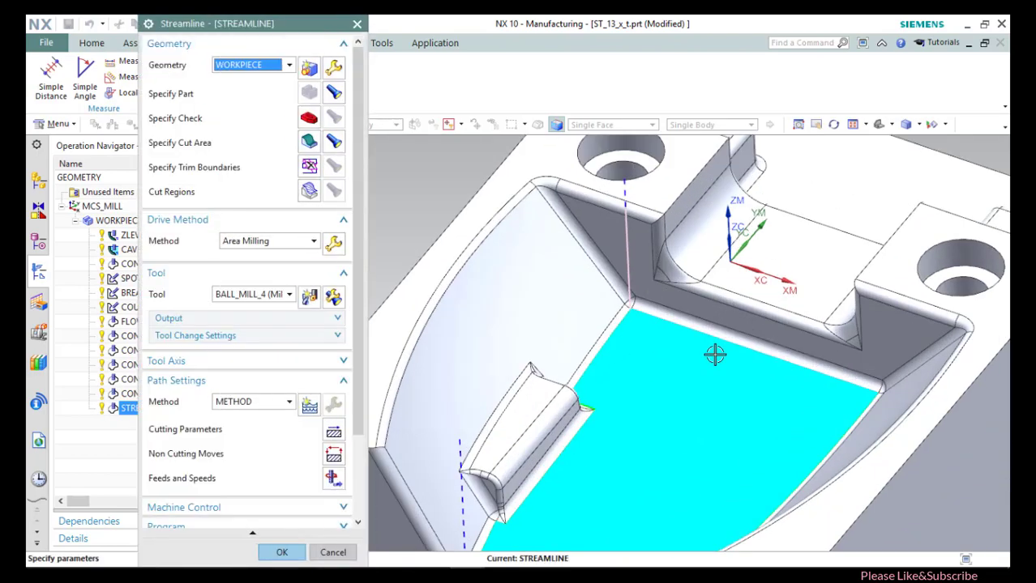
{"action": "scroll", "coordinate": [618, 342], "scroll_direction": "up", "scroll_amount": 4}
{"action": "scroll", "coordinate": [578, 321], "scroll_direction": "down", "scroll_amount": 3}
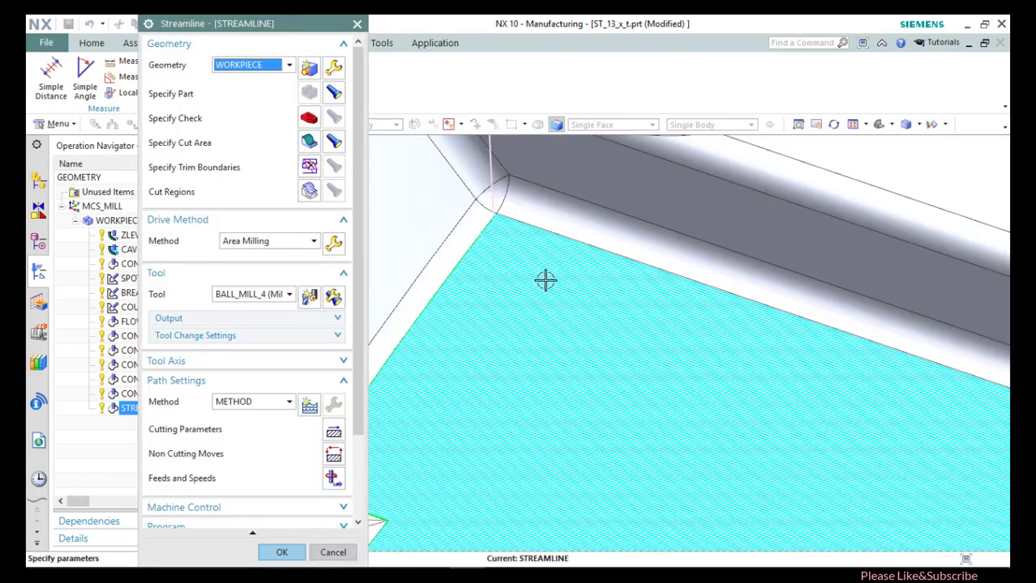
{"action": "scroll", "coordinate": [546, 281], "scroll_direction": "down", "scroll_amount": 2}
{"action": "scroll", "coordinate": [546, 281], "scroll_direction": "down", "scroll_amount": 2}
{"action": "middle_click_drag", "start_coordinate": [626, 358], "coordinate": [474, 482]}
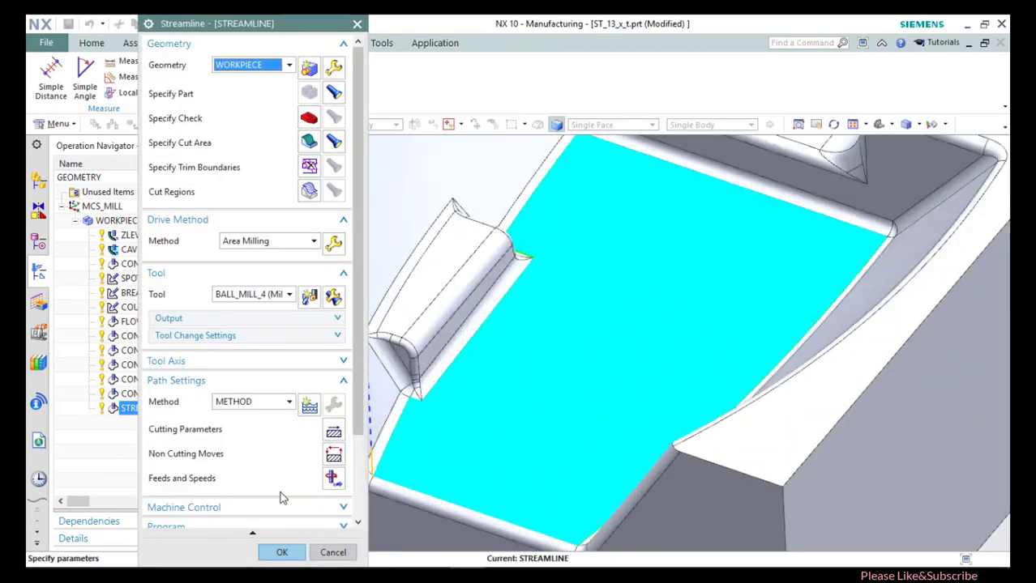
Verify the STREAMLINE tool path in 3D Dynamic at animation speed 7, then accept the verification and the operation.
{"action": "scroll", "coordinate": [275, 499], "scroll_direction": "down", "scroll_amount": 3}
{"action": "left_click", "coordinate": [257, 509]}
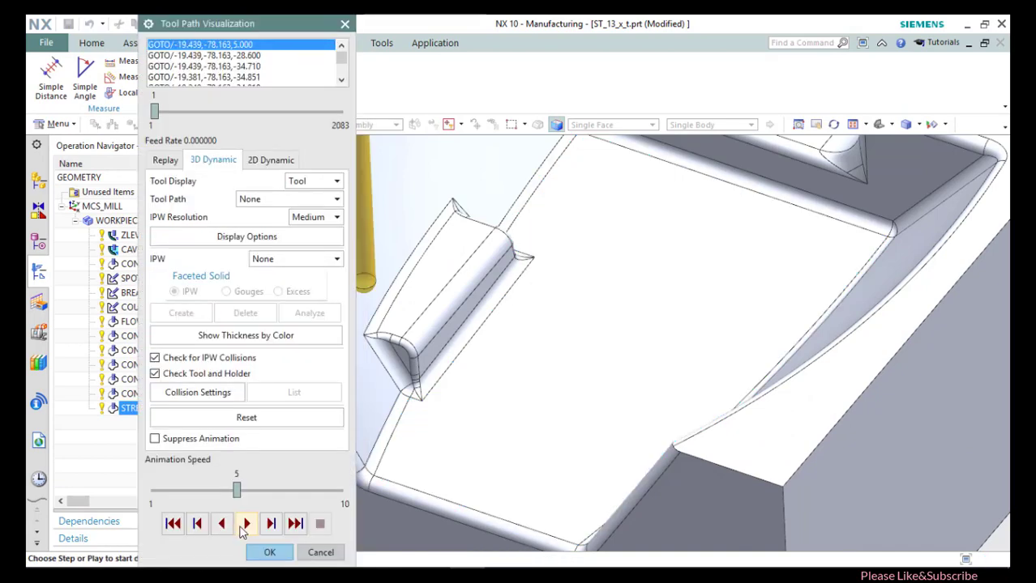
{"action": "left_click", "coordinate": [247, 524]}
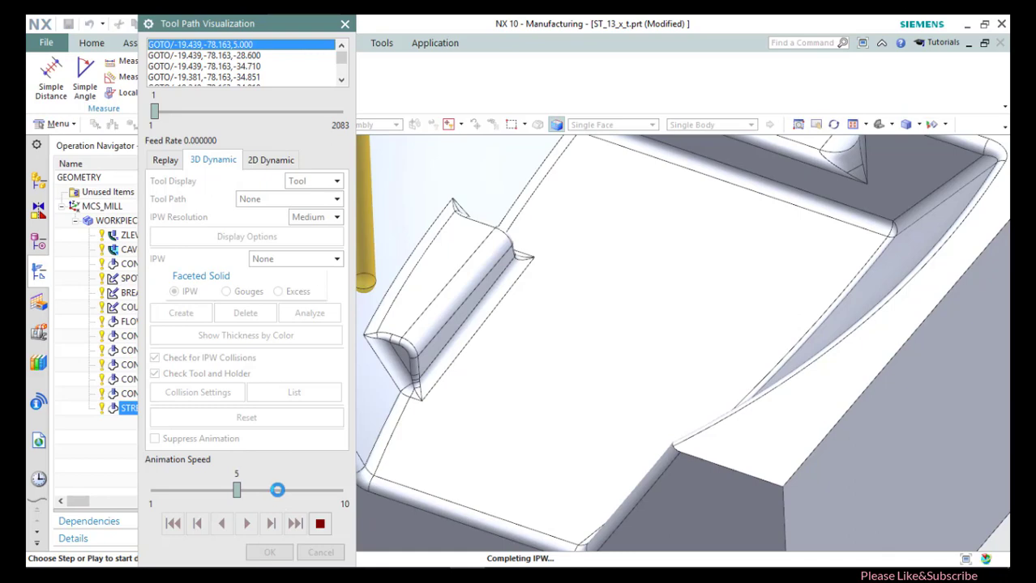
{"action": "left_click", "coordinate": [278, 491]}
{"action": "scroll", "coordinate": [562, 428], "scroll_direction": "down", "scroll_amount": 3}
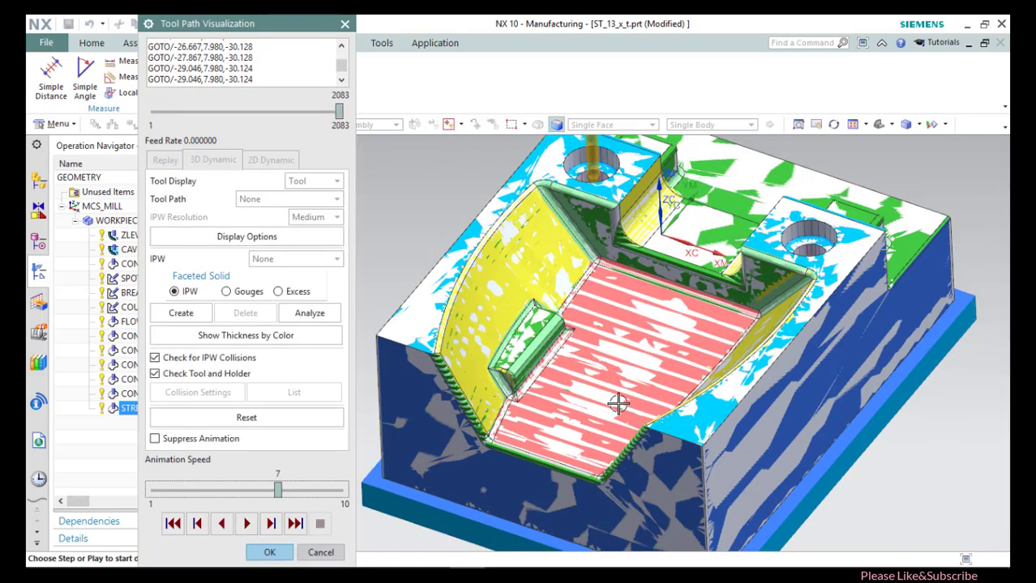
{"action": "left_click", "coordinate": [269, 552]}
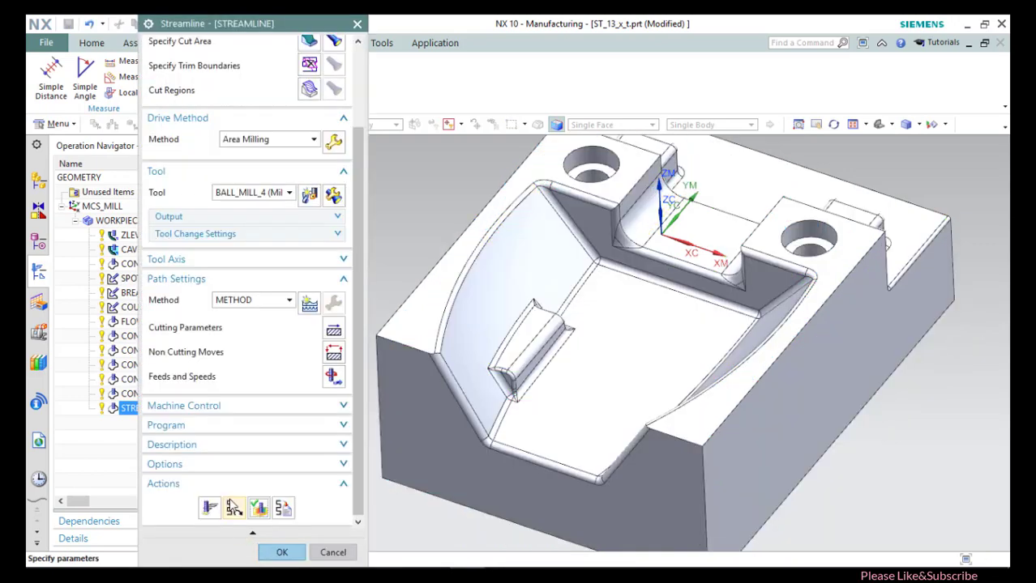
{"action": "left_click", "coordinate": [281, 554]}
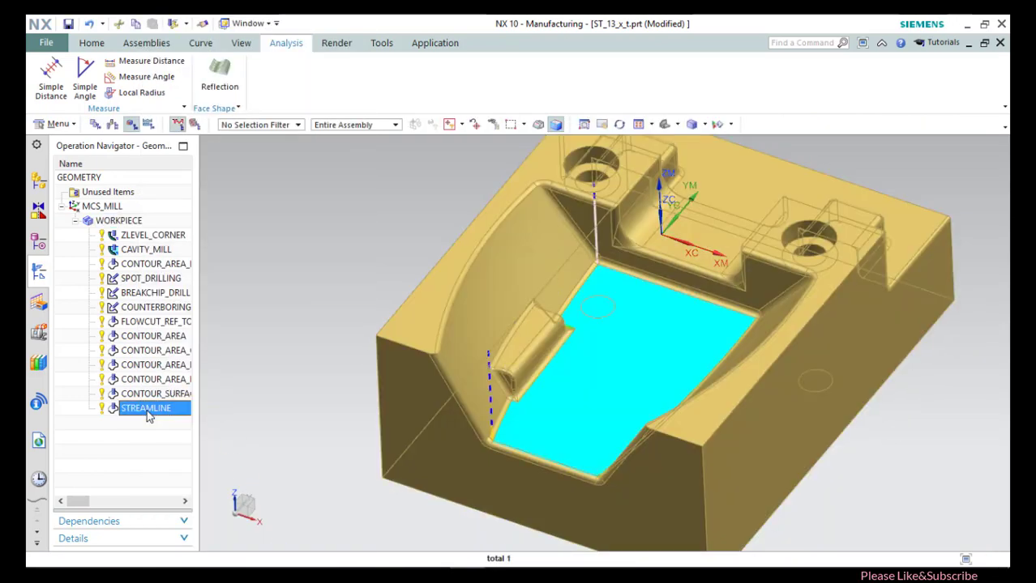
Create a mill_contour CONTOUR_AREA_DIR_STEEP operation under WORKPIECE.
{"action": "left_click", "coordinate": [131, 234]}
{"action": "right_click", "coordinate": [126, 223]}
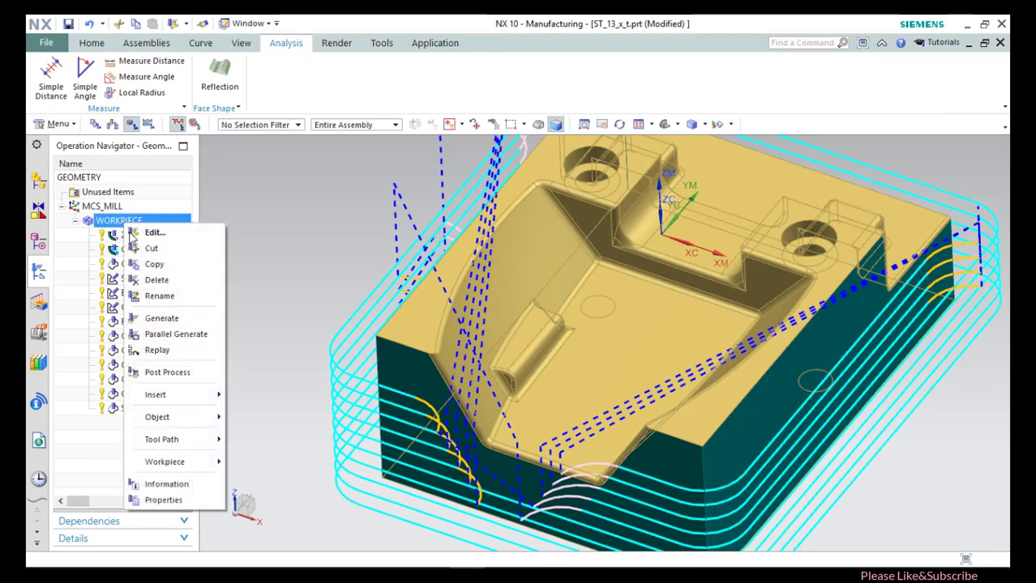
{"action": "mouse_move", "coordinate": [182, 397]}
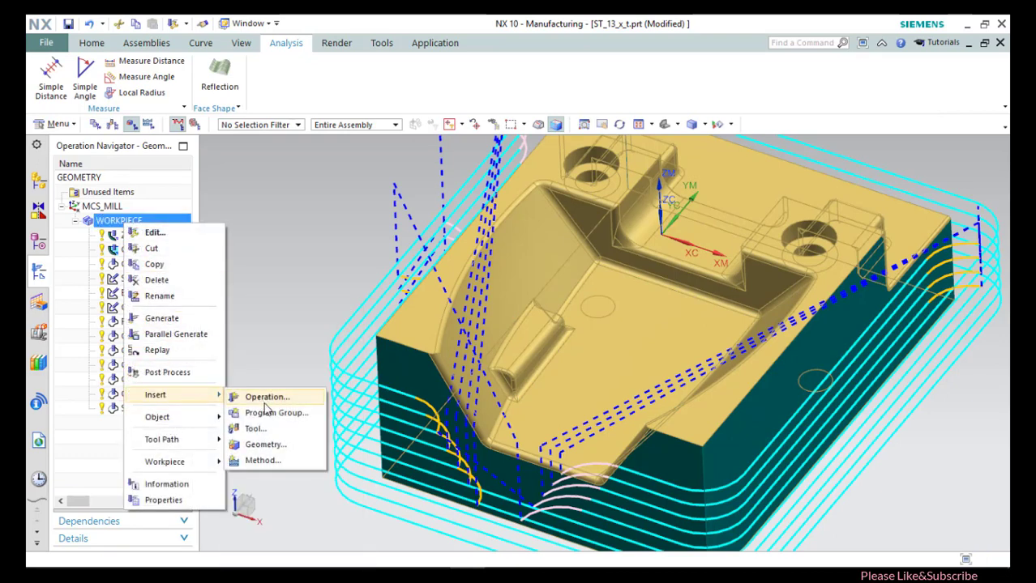
{"action": "left_click", "coordinate": [262, 398]}
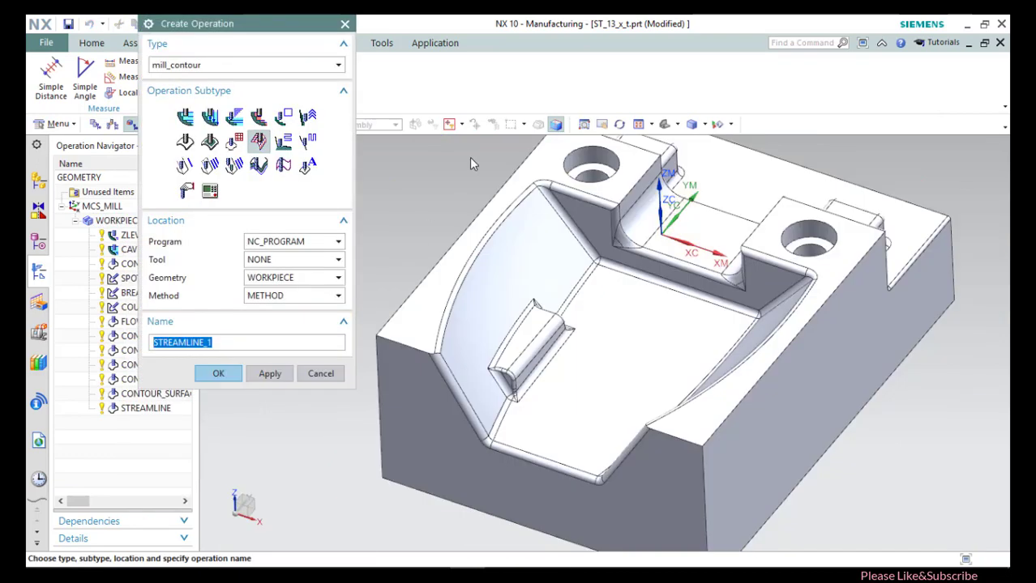
{"action": "left_click", "coordinate": [311, 142]}
{"action": "left_click", "coordinate": [215, 374]}
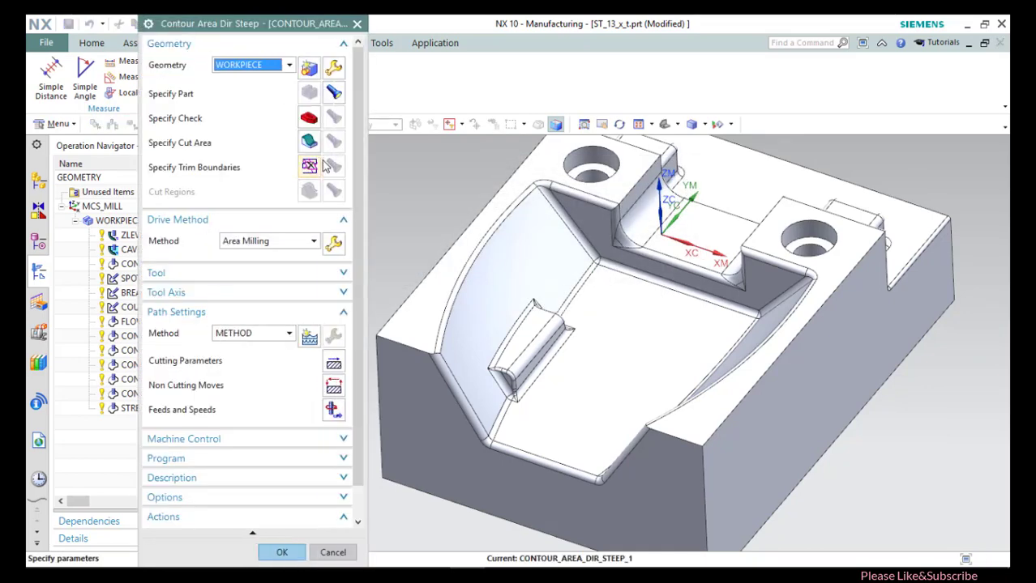
{"action": "left_click", "coordinate": [311, 141]}
{"action": "left_click", "coordinate": [314, 264]}
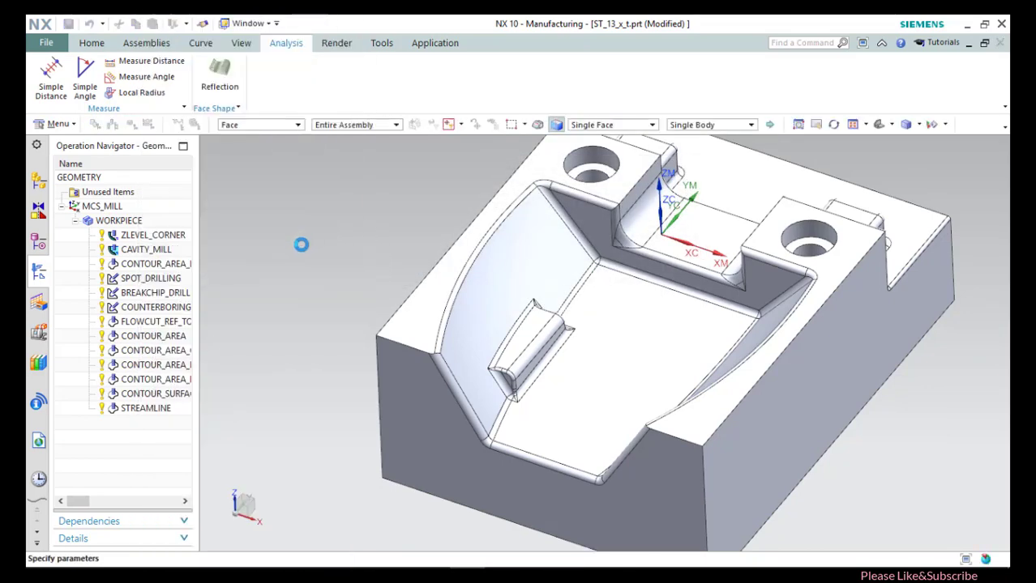
{"action": "left_click", "coordinate": [318, 242]}
{"action": "left_click", "coordinate": [326, 243]}
{"action": "left_click", "coordinate": [329, 243]}
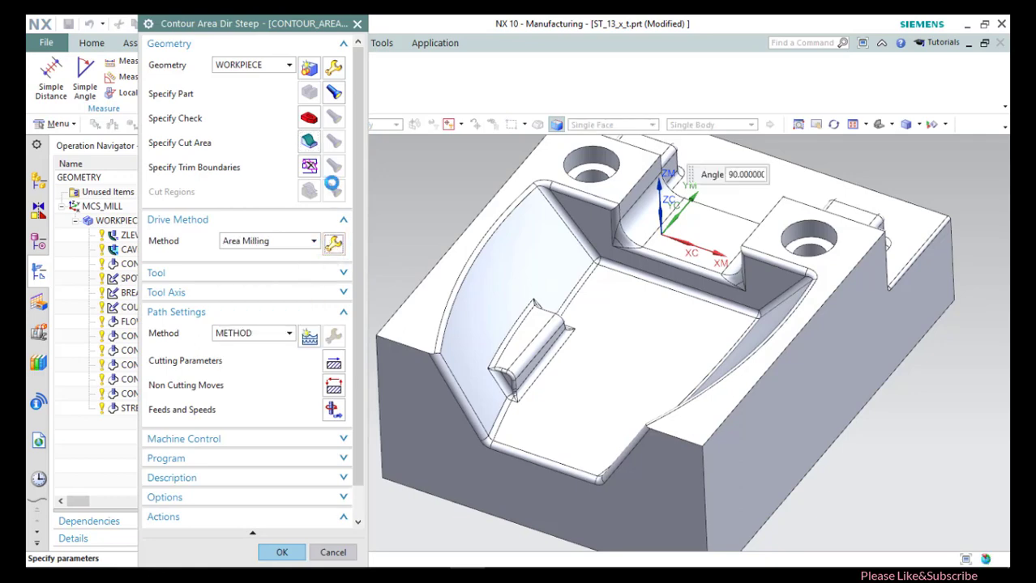
{"action": "key", "text": "Escape"}
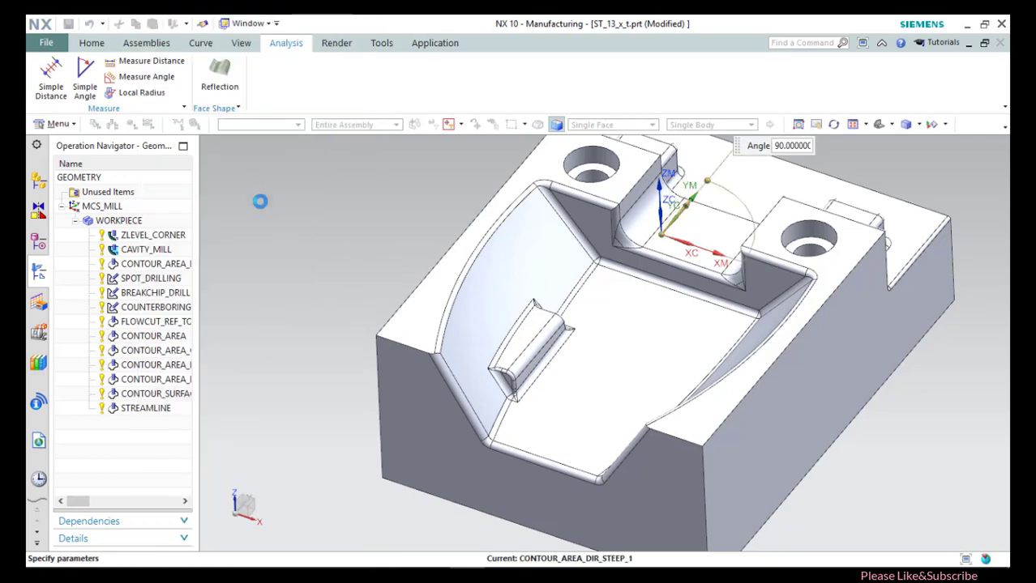
{"action": "key", "text": "Escape"}
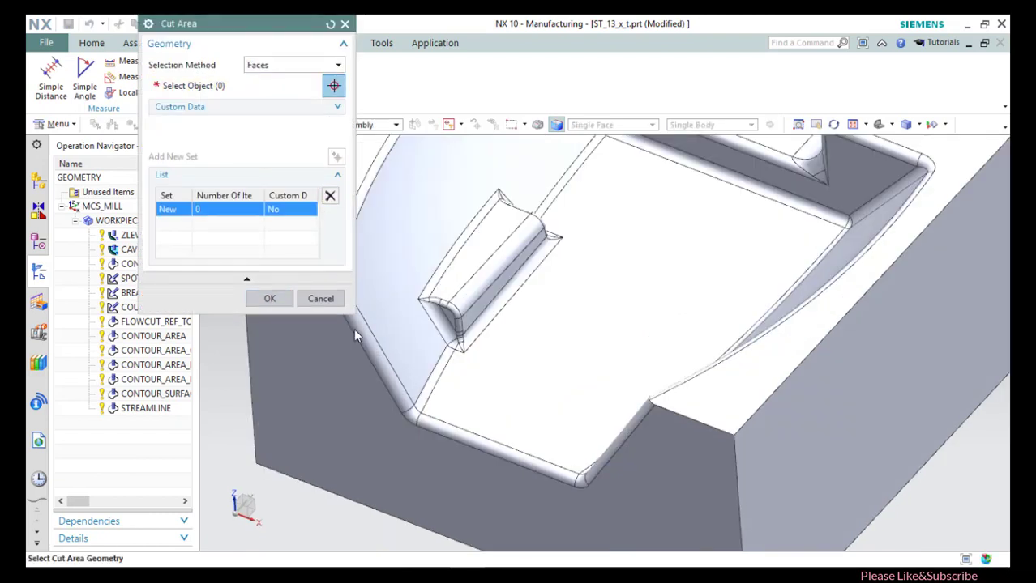
Specify the connected fillet faces along the pocket's open front edge as the directional steep operation's cut area.
{"action": "left_click", "coordinate": [413, 357]}
{"action": "left_click", "coordinate": [428, 423]}
{"action": "left_click", "coordinate": [496, 438]}
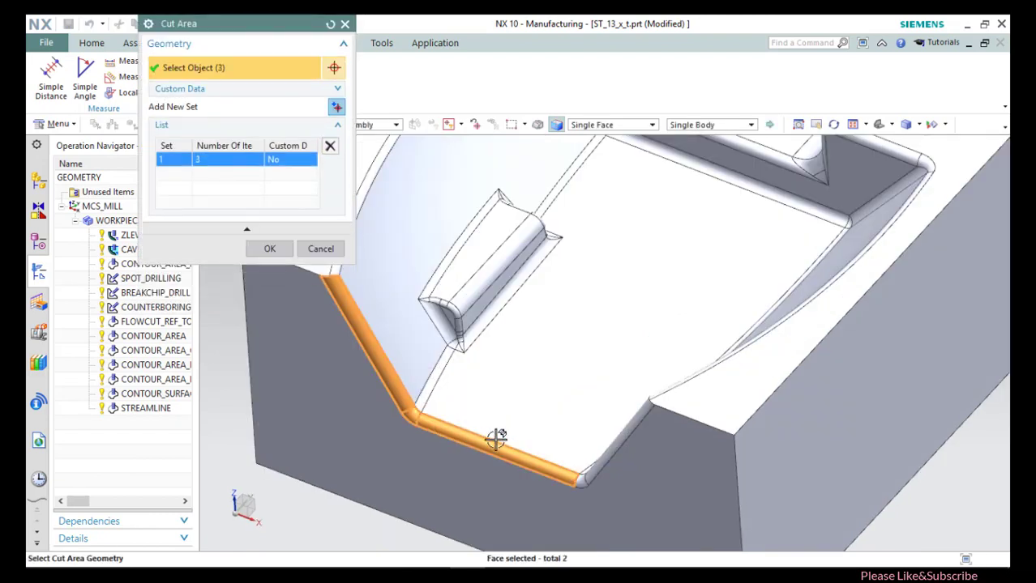
{"action": "left_click", "coordinate": [631, 434]}
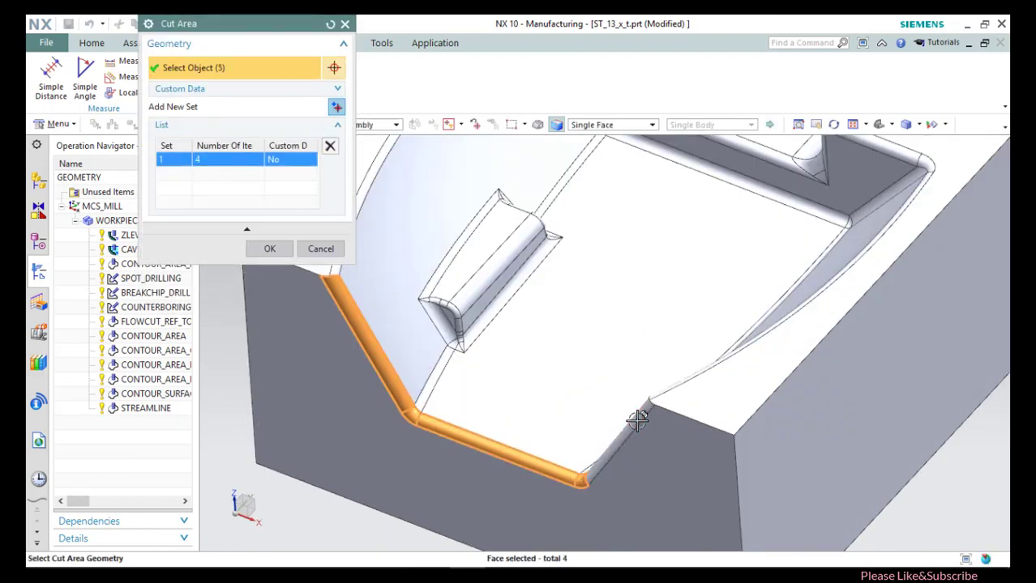
{"action": "left_click", "coordinate": [270, 249]}
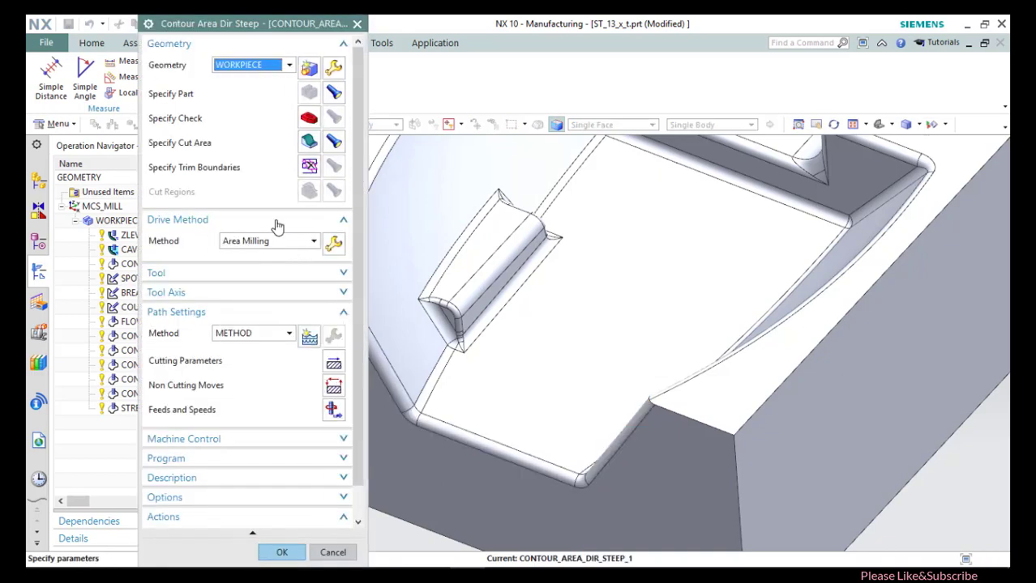
Assign the BALL_MILL_3 tool to the directional steep contour operation.
{"action": "left_click", "coordinate": [225, 275]}
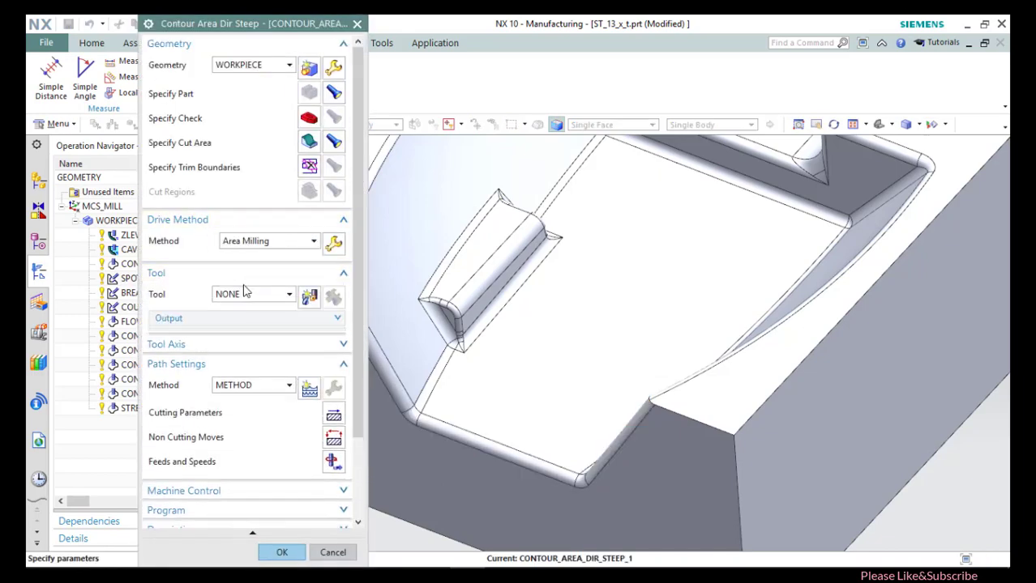
{"action": "left_click", "coordinate": [259, 294]}
{"action": "left_click", "coordinate": [267, 320]}
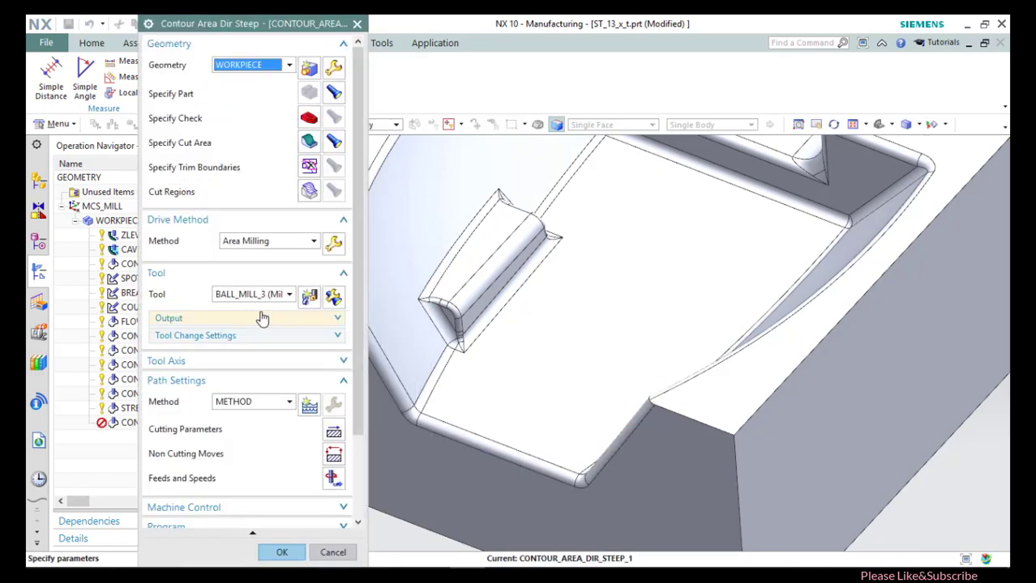
Set the Area Milling drive method's non-step cut pattern to Zig Zag with Lifts.
{"action": "scroll", "coordinate": [235, 321], "scroll_direction": "down", "scroll_amount": 3}
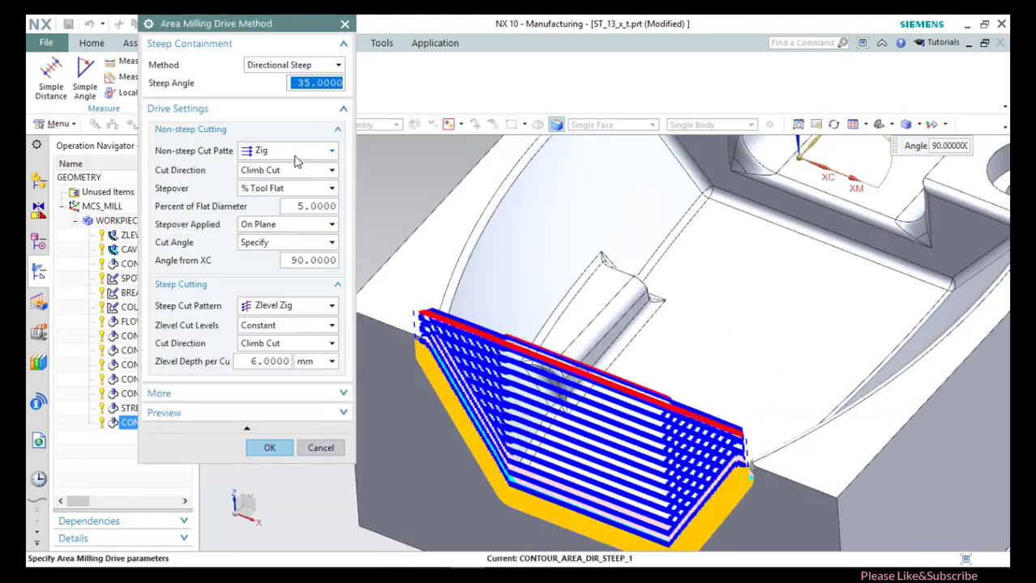
{"action": "left_click", "coordinate": [293, 152]}
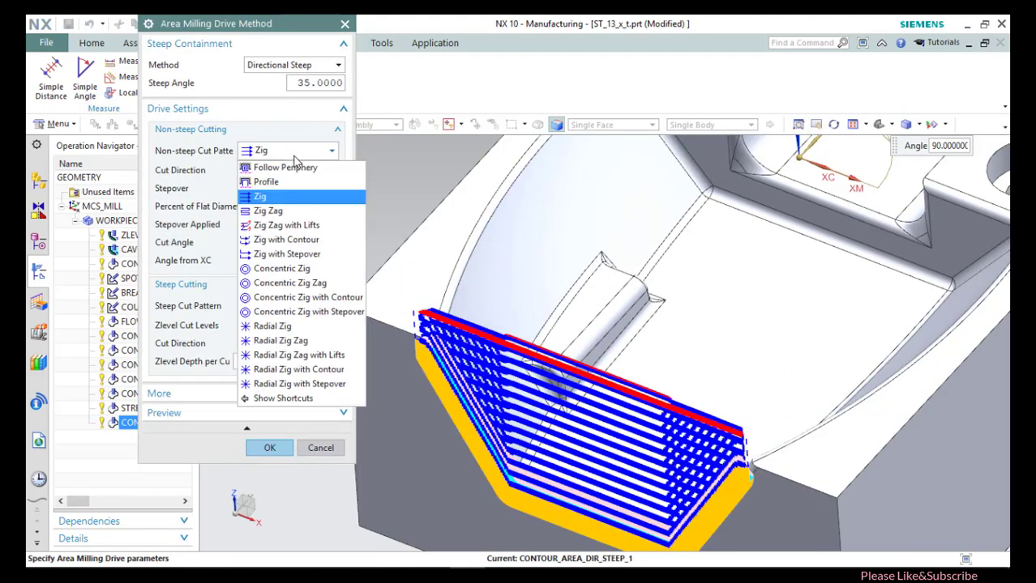
{"action": "left_click", "coordinate": [300, 226]}
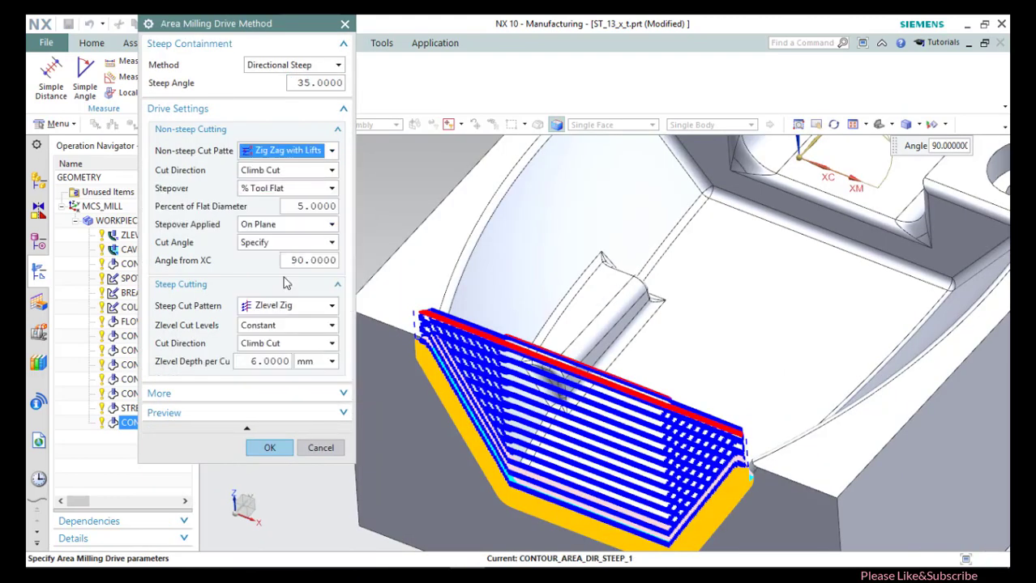
{"action": "left_click", "coordinate": [271, 448]}
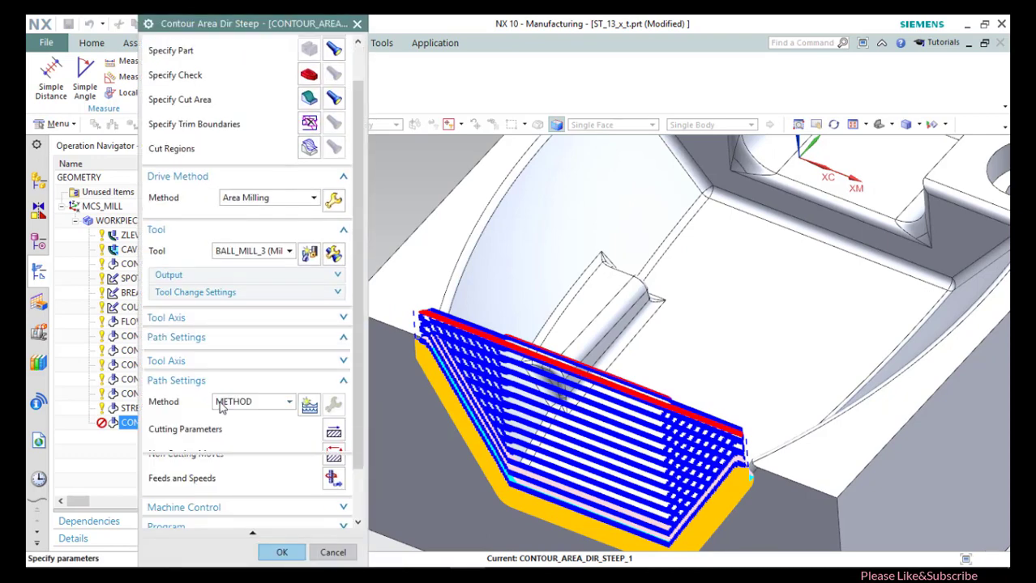
Regenerate the directional steep tool path and check its passes along the front edge fillets.
{"action": "scroll", "coordinate": [206, 486], "scroll_direction": "down", "scroll_amount": 3}
{"action": "left_click", "coordinate": [209, 508]}
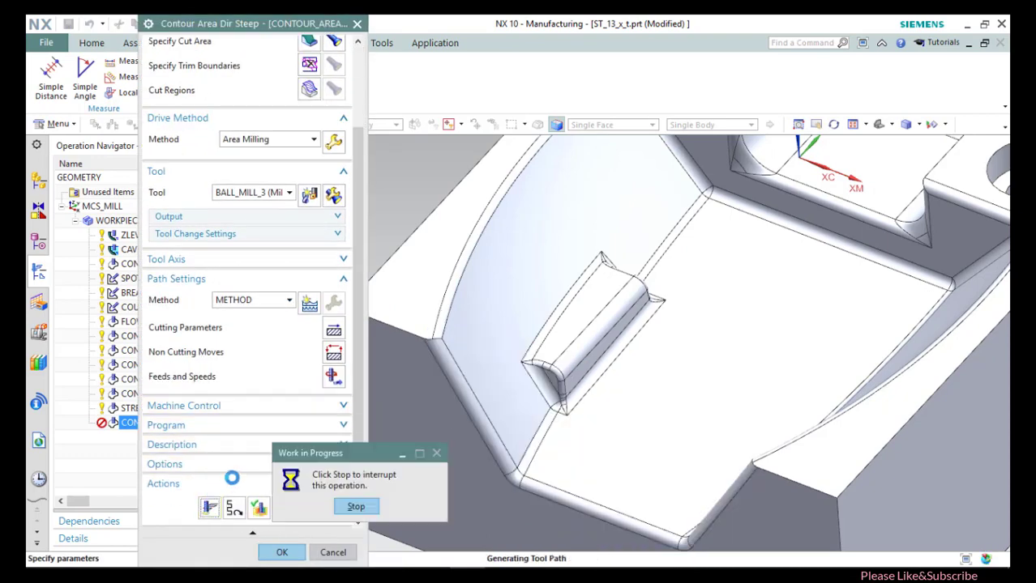
{"action": "scroll", "coordinate": [445, 365], "scroll_direction": "up", "scroll_amount": 5}
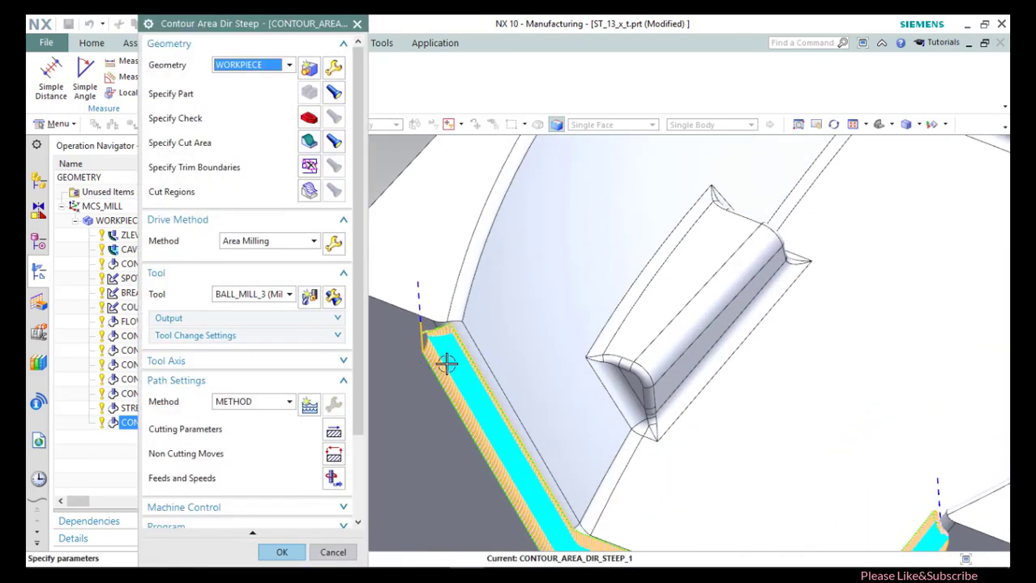
{"action": "scroll", "coordinate": [448, 370], "scroll_direction": "down", "scroll_amount": 3}
{"action": "scroll", "coordinate": [240, 432], "scroll_direction": "down", "scroll_amount": 3}
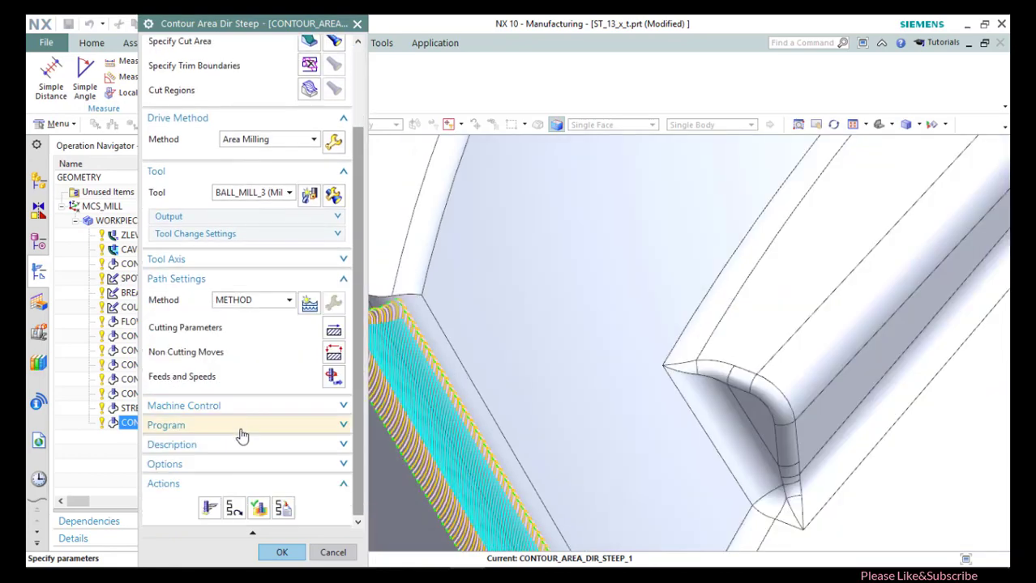
Play the directional steep tool path's 3D dynamic material-removal simulation at animation speed 7.
{"action": "left_click", "coordinate": [258, 507]}
{"action": "left_click", "coordinate": [247, 523]}
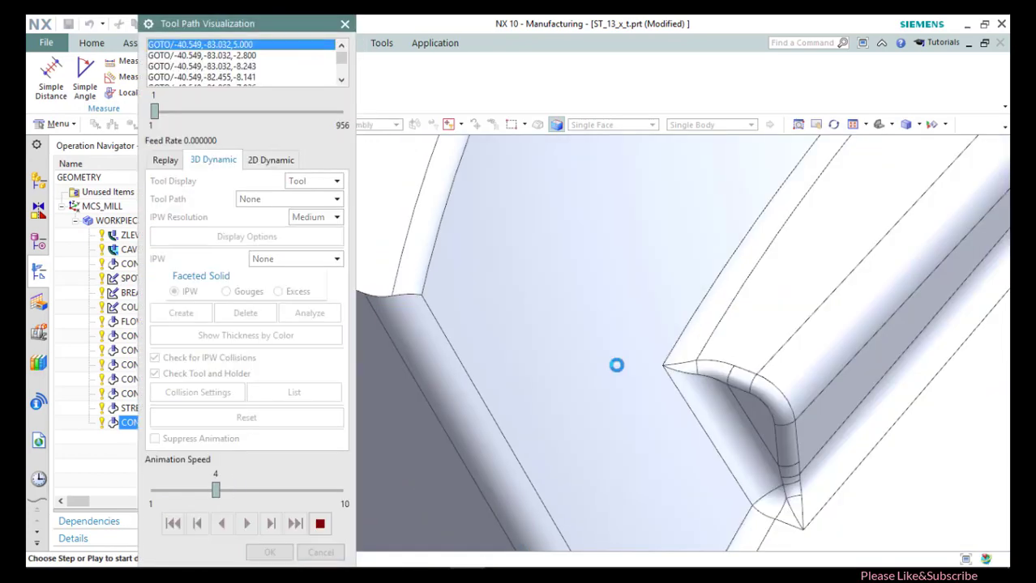
{"action": "scroll", "coordinate": [591, 369], "scroll_direction": "up", "scroll_amount": 2}
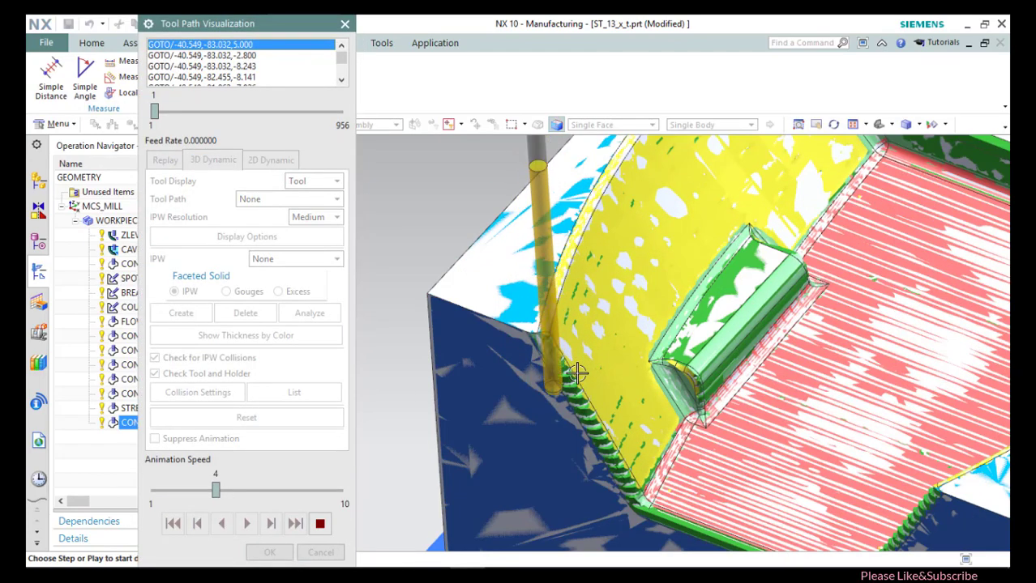
{"action": "scroll", "coordinate": [576, 373], "scroll_direction": "up", "scroll_amount": 2}
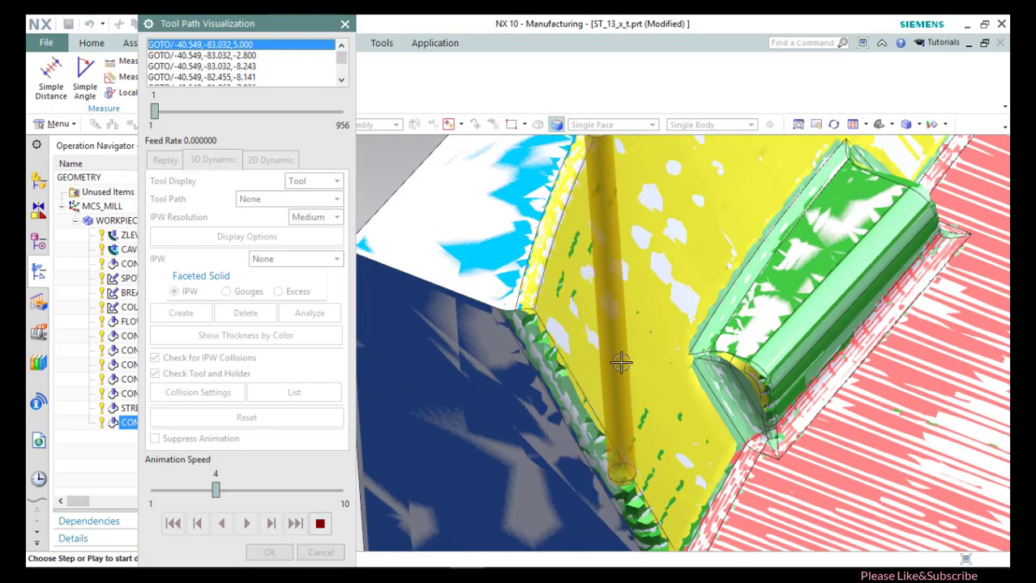
{"action": "left_click", "coordinate": [287, 491]}
{"action": "left_click", "coordinate": [290, 493]}
{"action": "left_click", "coordinate": [292, 494]}
{"action": "scroll", "coordinate": [569, 397], "scroll_direction": "down", "scroll_amount": 4}
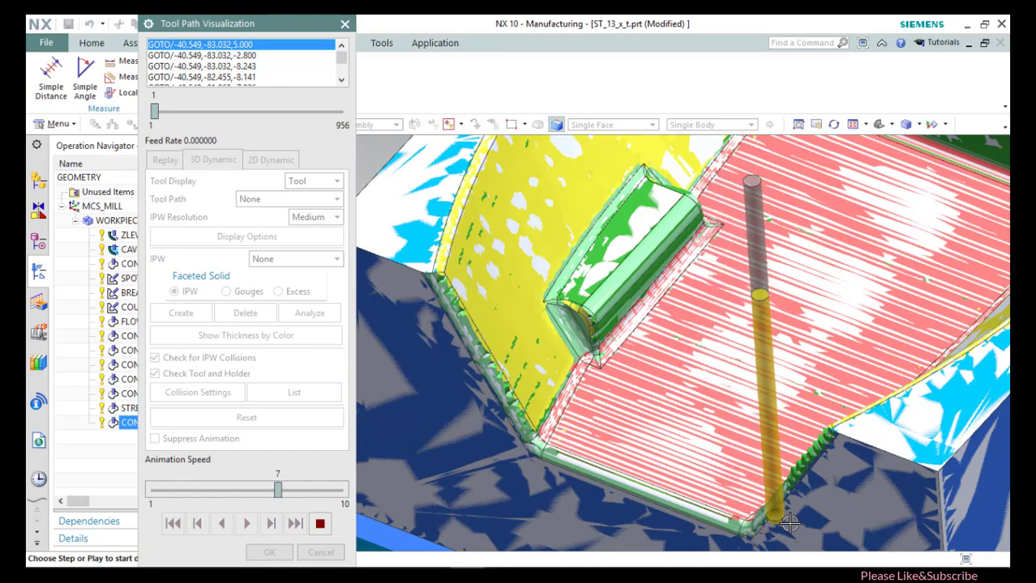
Inspect the simulated finish on the pocket's front edge fillets and the rib's front end, closing the visualization.
{"action": "scroll", "coordinate": [466, 303], "scroll_direction": "up", "scroll_amount": 3}
{"action": "scroll", "coordinate": [403, 337], "scroll_direction": "up", "scroll_amount": 2}
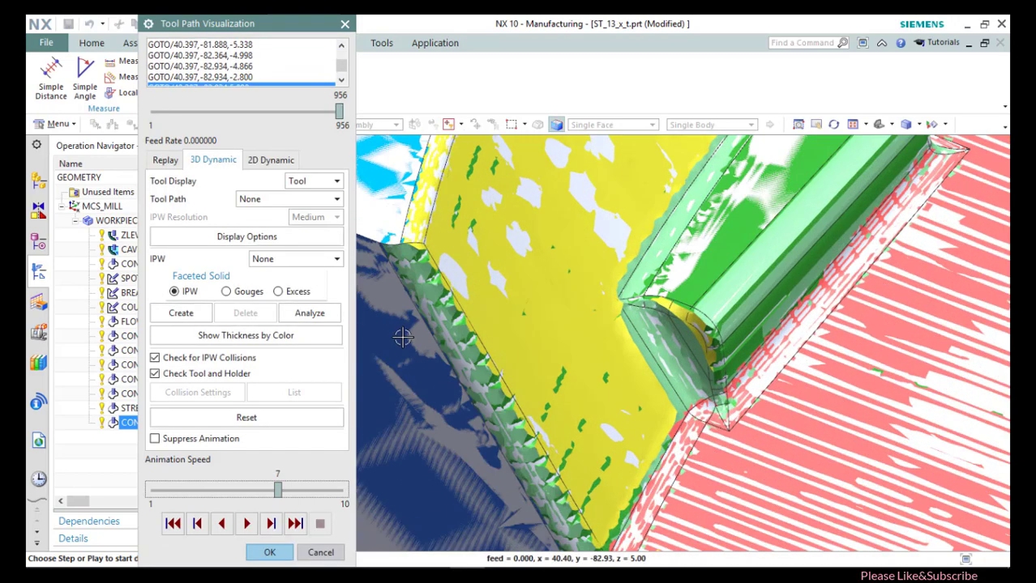
{"action": "scroll", "coordinate": [565, 297], "scroll_direction": "down", "scroll_amount": 4}
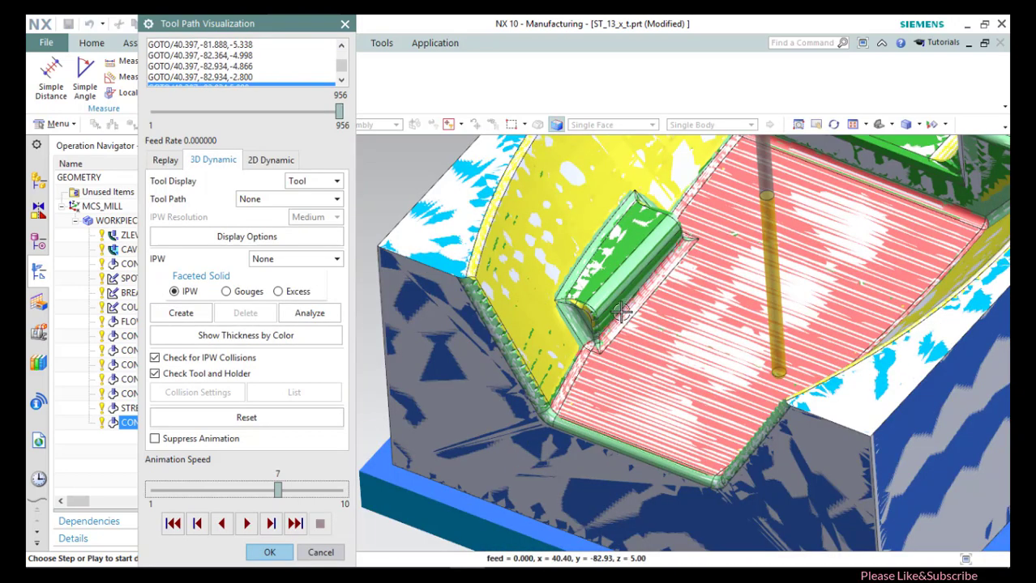
{"action": "scroll", "coordinate": [575, 350], "scroll_direction": "up", "scroll_amount": 4}
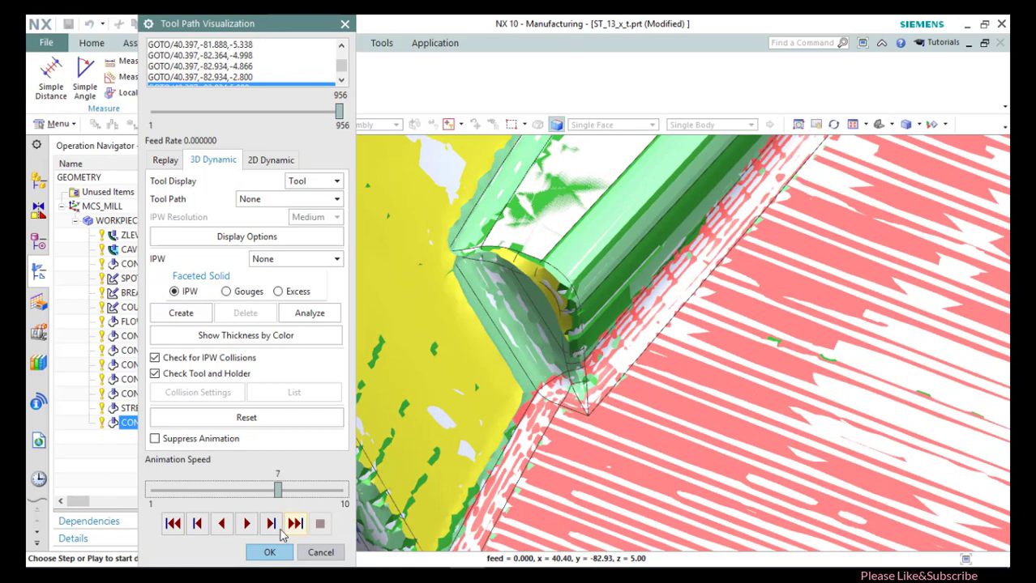
{"action": "left_click", "coordinate": [270, 551]}
Add a second cut area set containing the fillet faces around the front end of the pocket's raised rib.
{"action": "scroll", "coordinate": [277, 352], "scroll_direction": "up", "scroll_amount": 3}
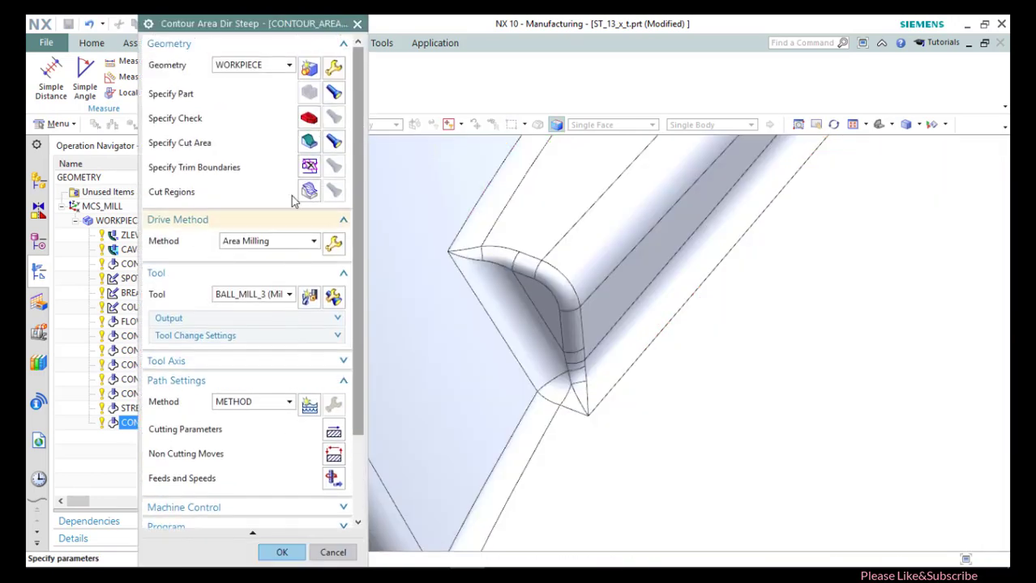
{"action": "left_click", "coordinate": [309, 142]}
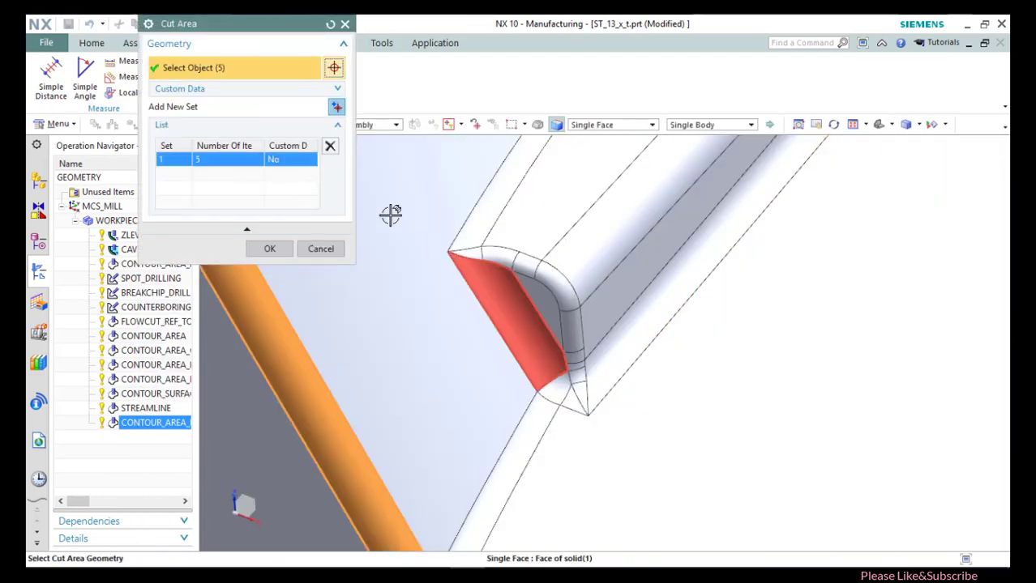
{"action": "left_click", "coordinate": [336, 106]}
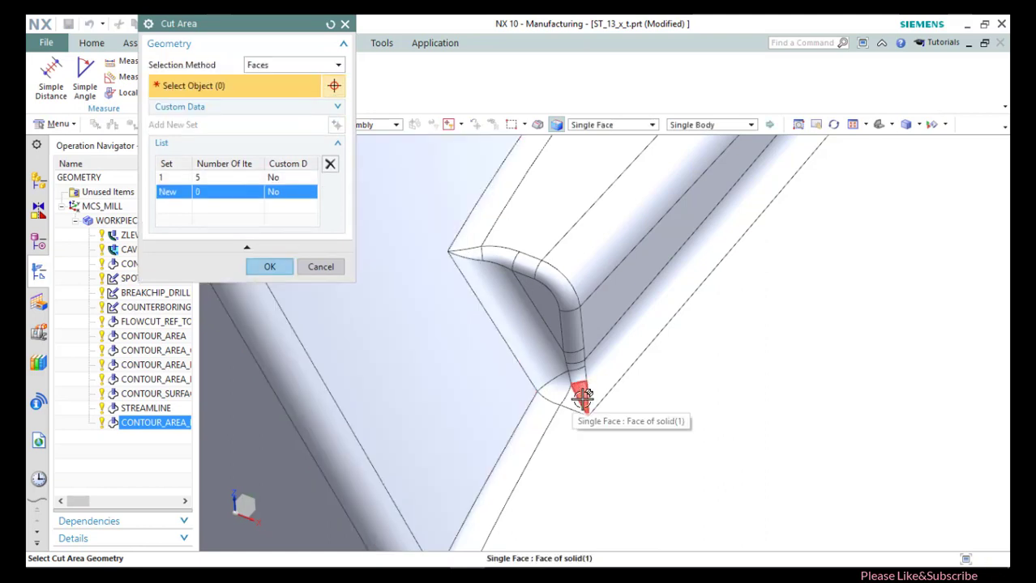
{"action": "left_click", "coordinate": [467, 254]}
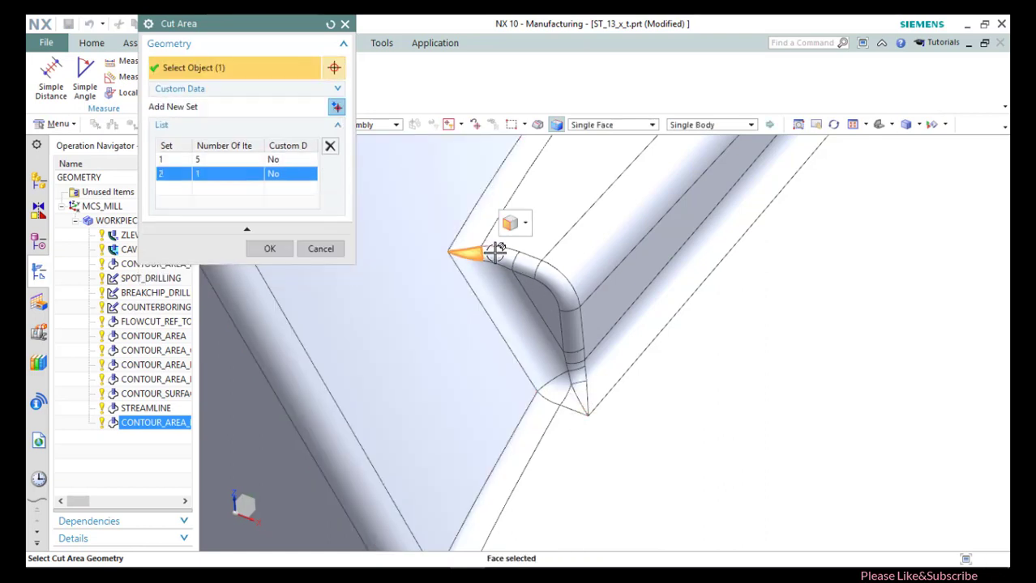
{"action": "left_click", "coordinate": [525, 264]}
{"action": "left_click", "coordinate": [571, 300]}
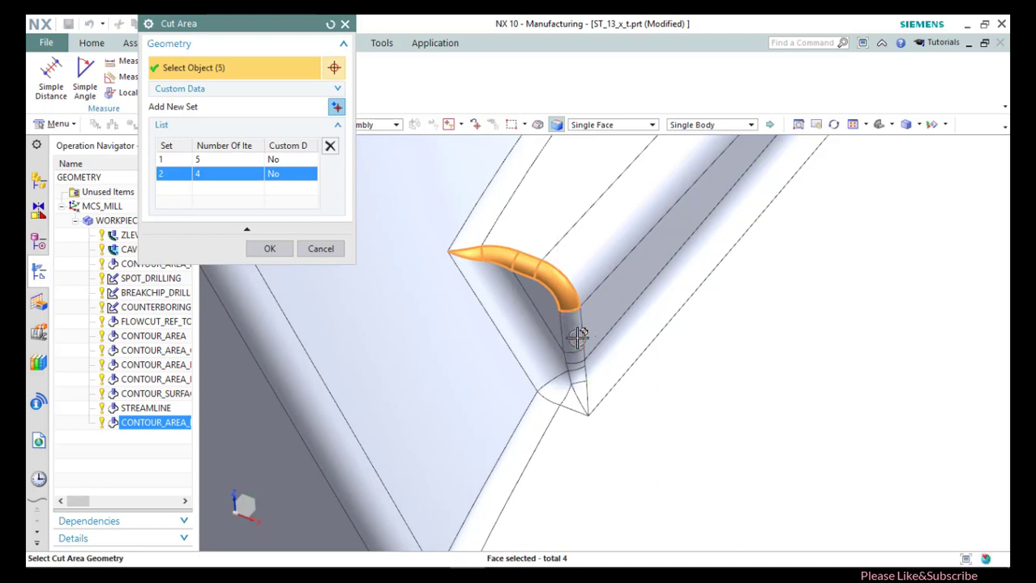
{"action": "left_click", "coordinate": [576, 348]}
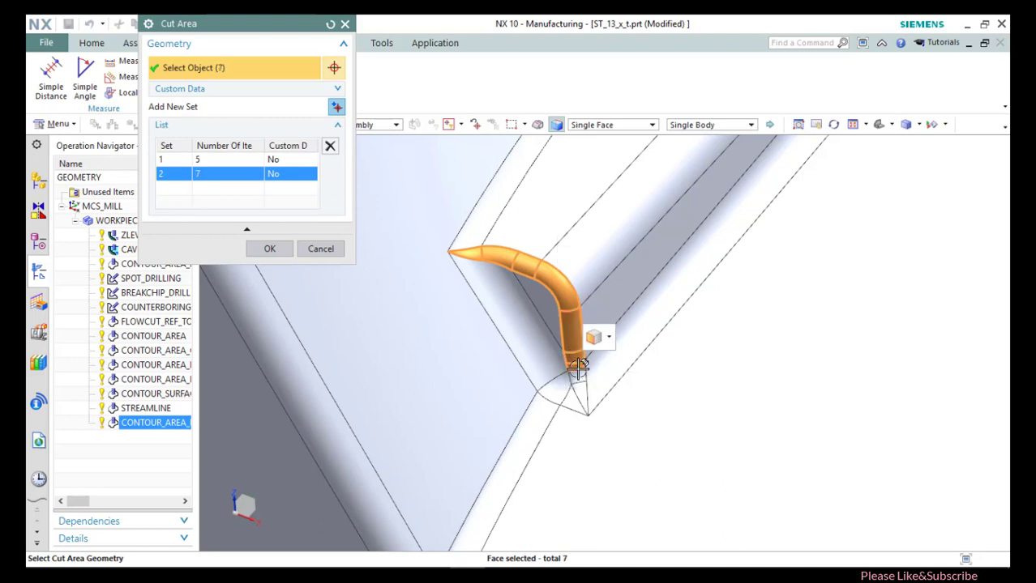
Add a third cut area set with the connected fillet faces where the pocket's rear wall meets the channel, and accept the cut area.
{"action": "scroll", "coordinate": [567, 330], "scroll_direction": "down", "scroll_amount": 5}
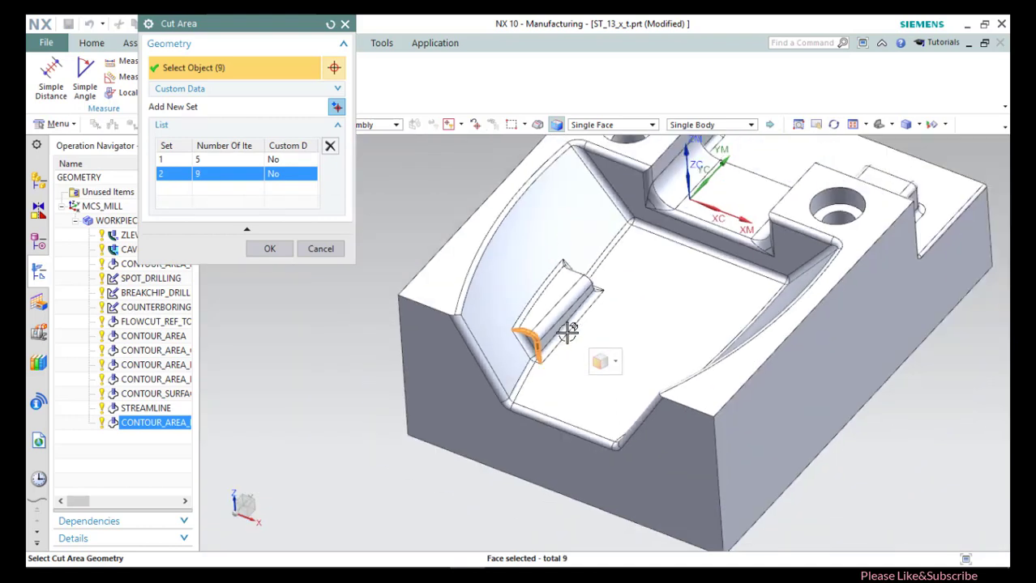
{"action": "left_click", "coordinate": [337, 108]}
{"action": "scroll", "coordinate": [618, 196], "scroll_direction": "up", "scroll_amount": 5}
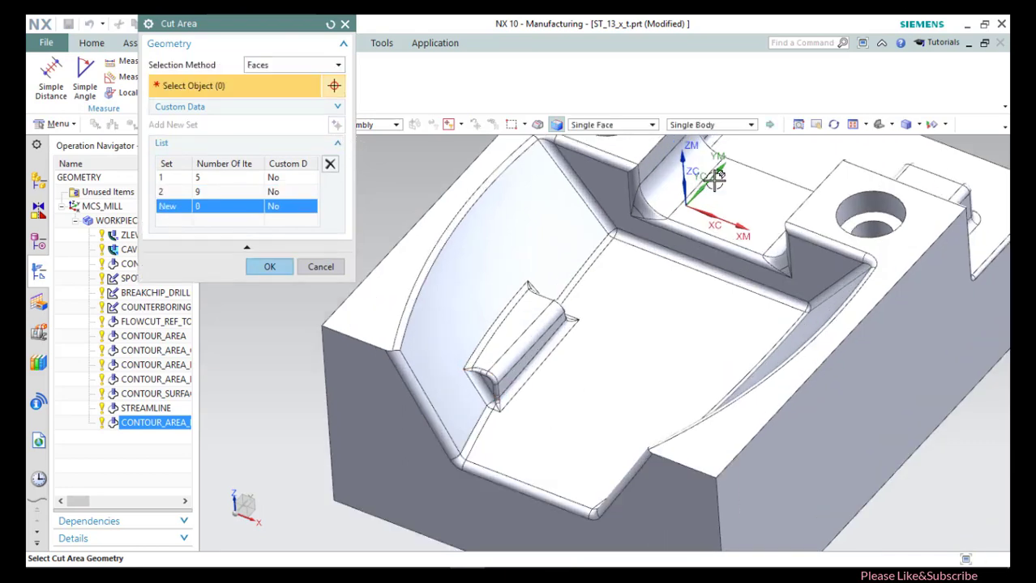
{"action": "left_click", "coordinate": [559, 212]}
{"action": "left_click", "coordinate": [555, 243]}
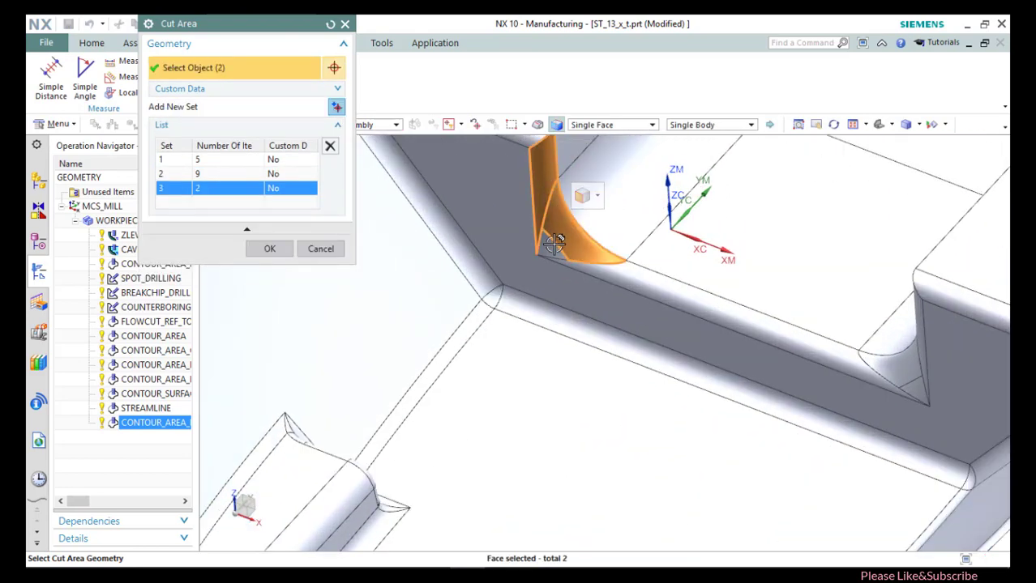
{"action": "left_click", "coordinate": [845, 357]}
{"action": "left_click", "coordinate": [891, 372]}
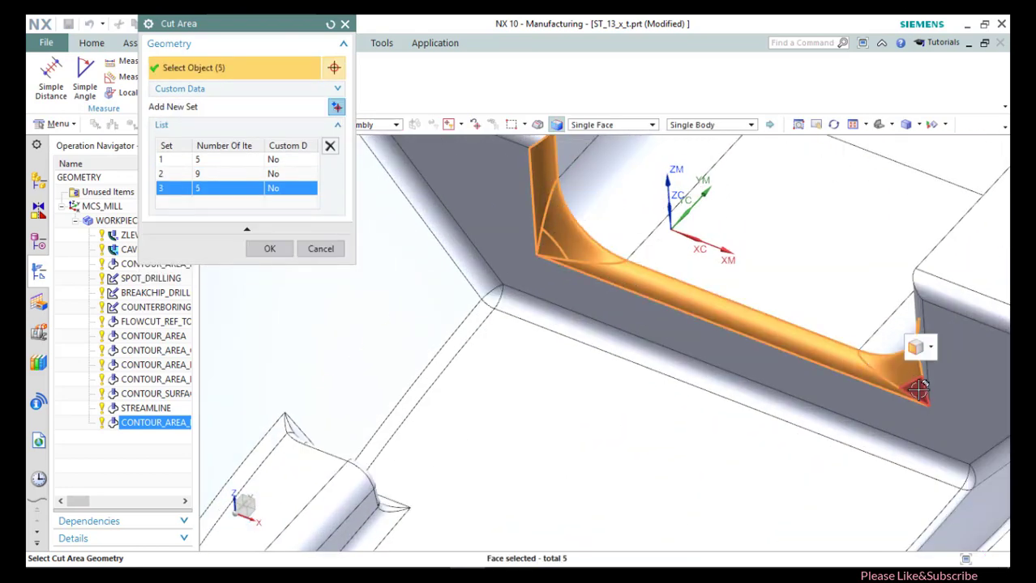
{"action": "left_click", "coordinate": [924, 357]}
{"action": "left_click", "coordinate": [922, 341]}
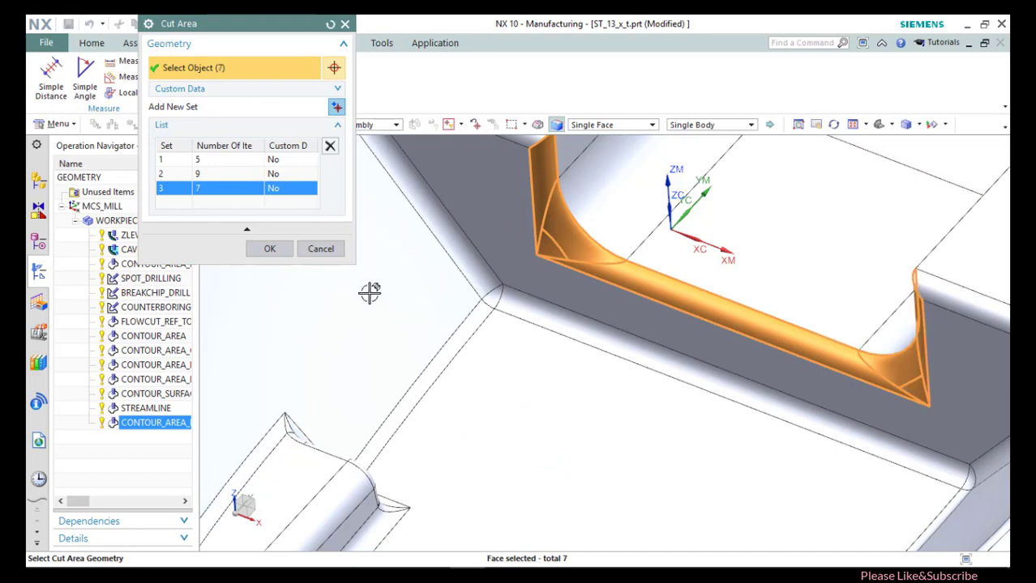
{"action": "left_click", "coordinate": [263, 253]}
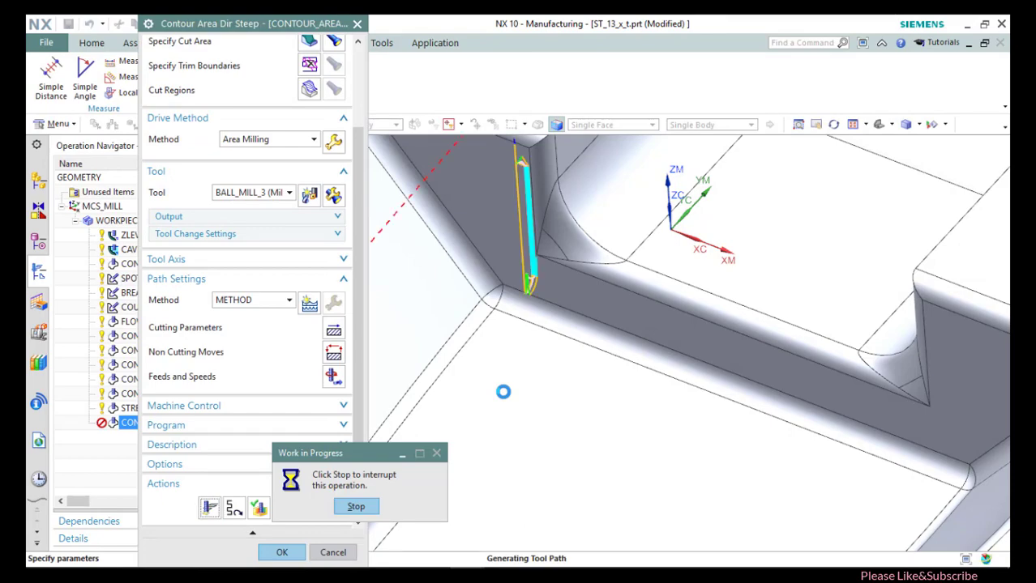
Examine the regenerated directional steep passes on the channel edge and rib end, and review the Area Milling drive settings.
{"action": "scroll", "coordinate": [601, 355], "scroll_direction": "down", "scroll_amount": 3}
{"action": "scroll", "coordinate": [645, 337], "scroll_direction": "up", "scroll_amount": 1}
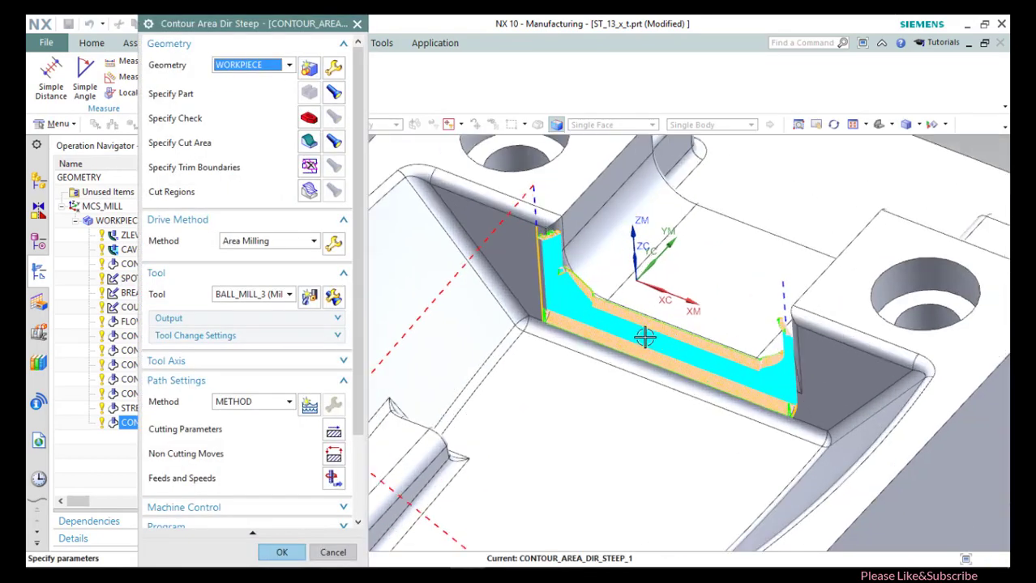
{"action": "scroll", "coordinate": [644, 338], "scroll_direction": "up", "scroll_amount": 5}
{"action": "scroll", "coordinate": [644, 337], "scroll_direction": "down", "scroll_amount": 7}
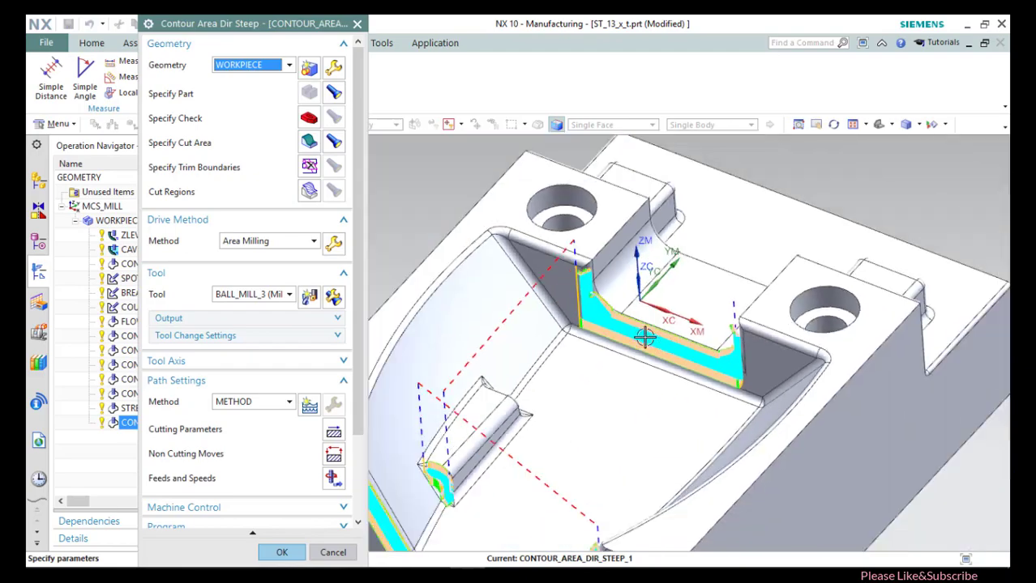
{"action": "scroll", "coordinate": [644, 337], "scroll_direction": "down", "scroll_amount": 2}
{"action": "middle_click_drag", "start_coordinate": [622, 389], "coordinate": [539, 340]}
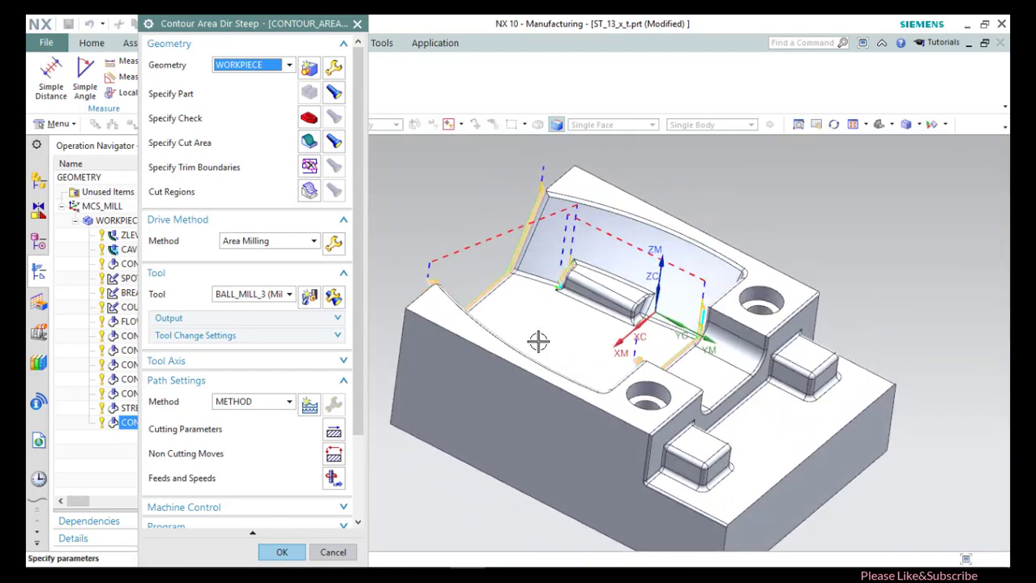
{"action": "middle_click_drag", "start_coordinate": [620, 324], "coordinate": [596, 326]}
{"action": "scroll", "coordinate": [599, 328], "scroll_direction": "up", "scroll_amount": 3}
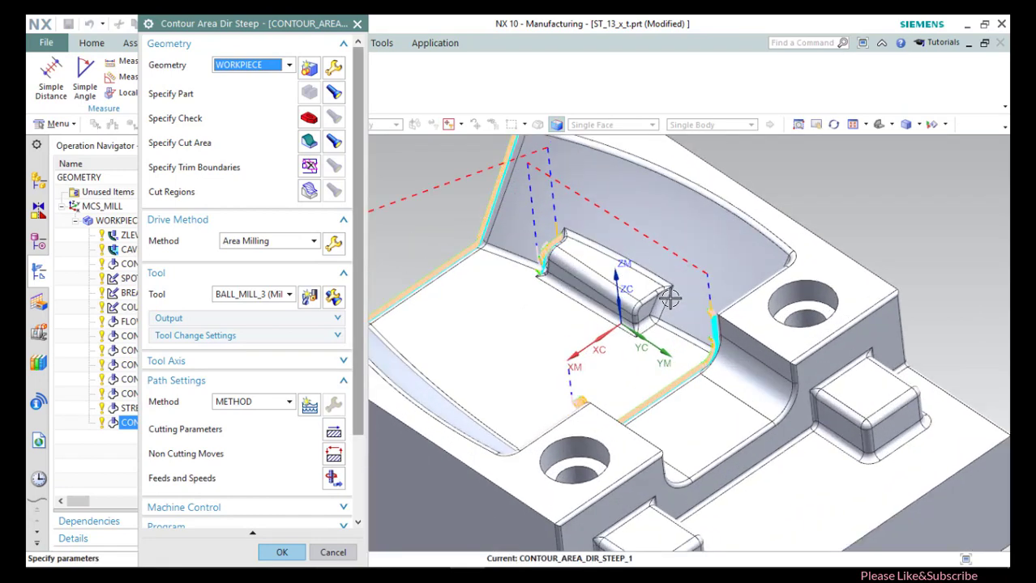
{"action": "left_click", "coordinate": [334, 244]}
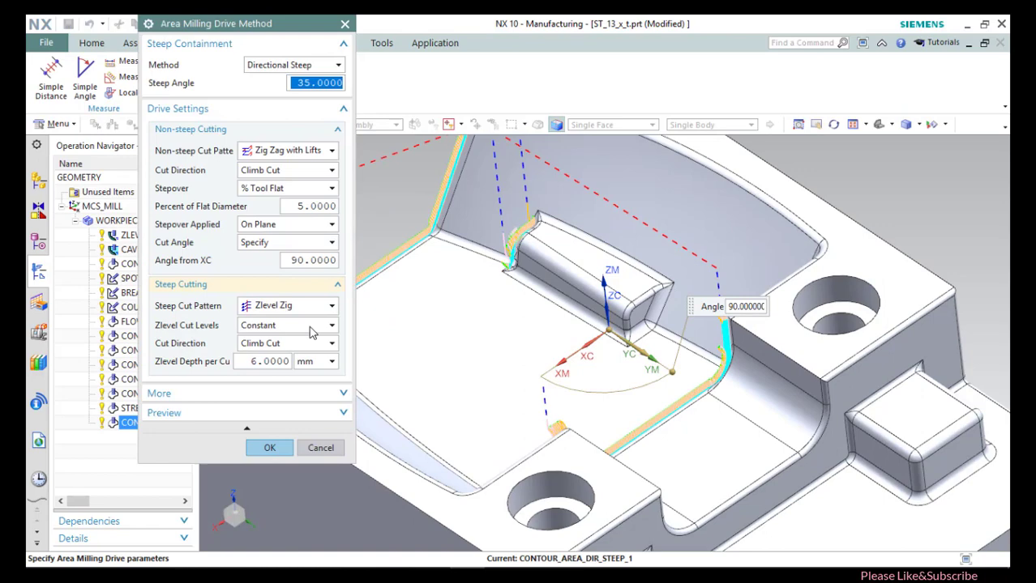
{"action": "left_click", "coordinate": [270, 447]}
Add a fourth cut area set containing the fillet faces around the rear end of the raised rib.
{"action": "left_click", "coordinate": [307, 144]}
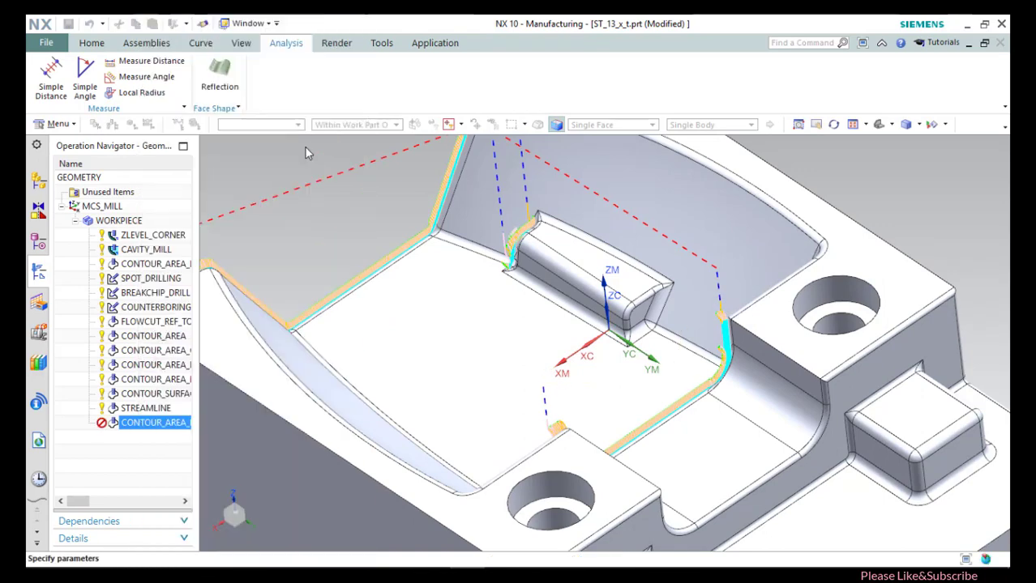
{"action": "left_click", "coordinate": [335, 108]}
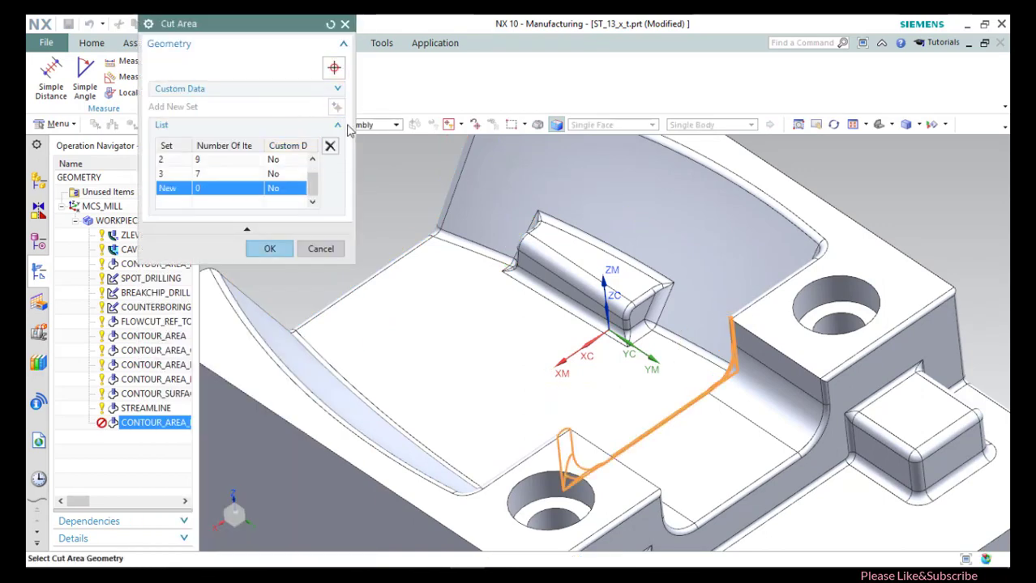
{"action": "scroll", "coordinate": [675, 293], "scroll_direction": "down", "scroll_amount": 3}
{"action": "left_click", "coordinate": [679, 261]}
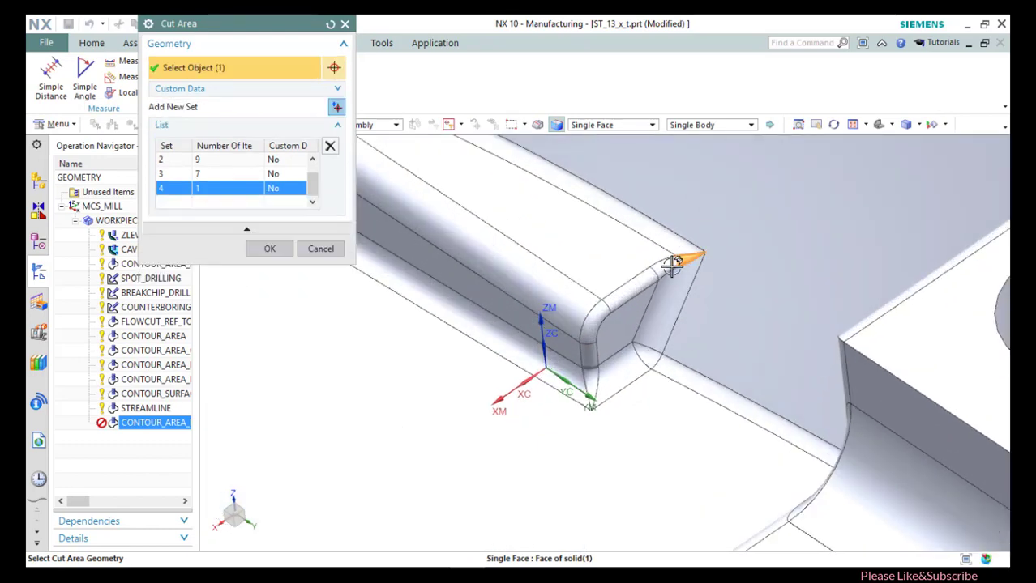
{"action": "left_click", "coordinate": [653, 270]}
{"action": "left_click", "coordinate": [613, 300]}
{"action": "left_click", "coordinate": [601, 314]}
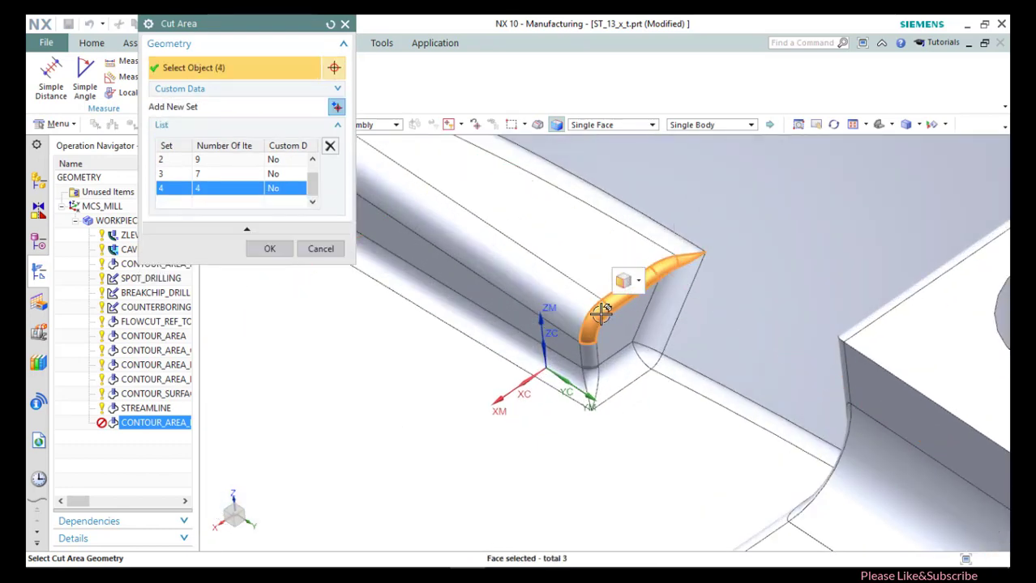
{"action": "left_click", "coordinate": [587, 359]}
{"action": "scroll", "coordinate": [588, 371], "scroll_direction": "up", "scroll_amount": 6}
{"action": "left_click", "coordinate": [582, 341]}
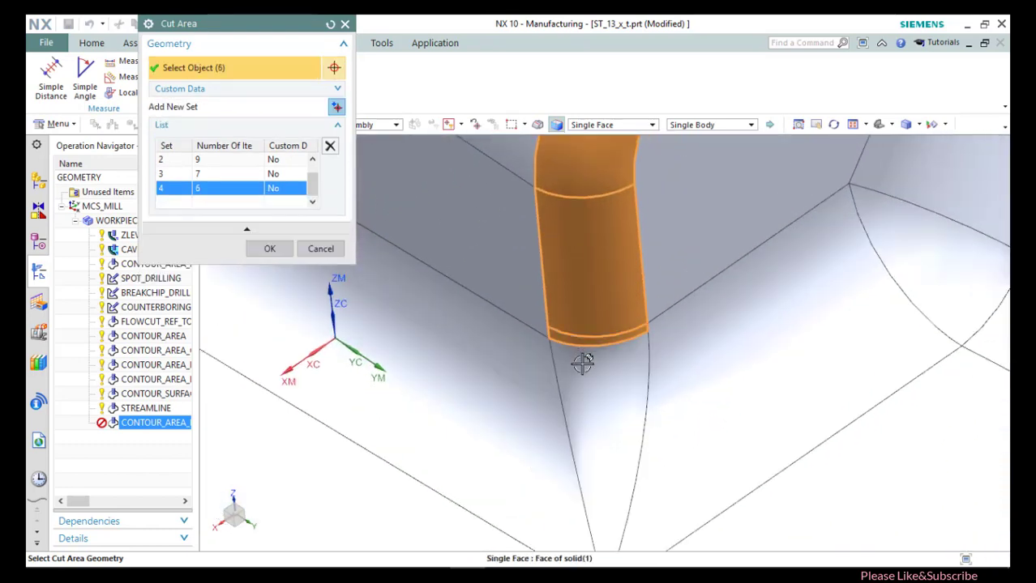
{"action": "left_click", "coordinate": [581, 363]}
Add a fifth cut area set with the fillet faces along the channel's outer edge between the counterbored holes, and accept the cut area.
{"action": "scroll", "coordinate": [559, 381], "scroll_direction": "down", "scroll_amount": 8}
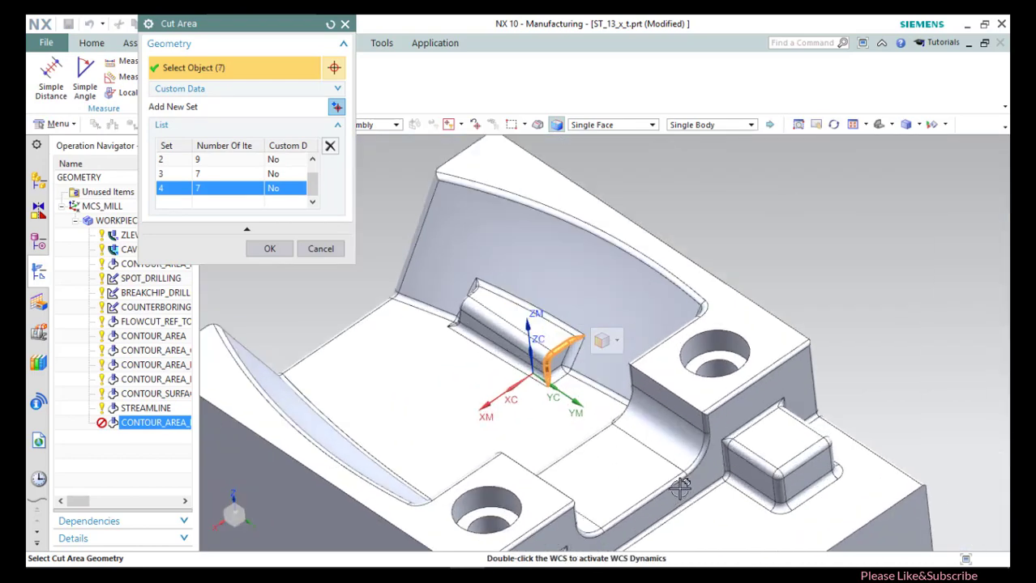
{"action": "scroll", "coordinate": [680, 487], "scroll_direction": "up", "scroll_amount": 2}
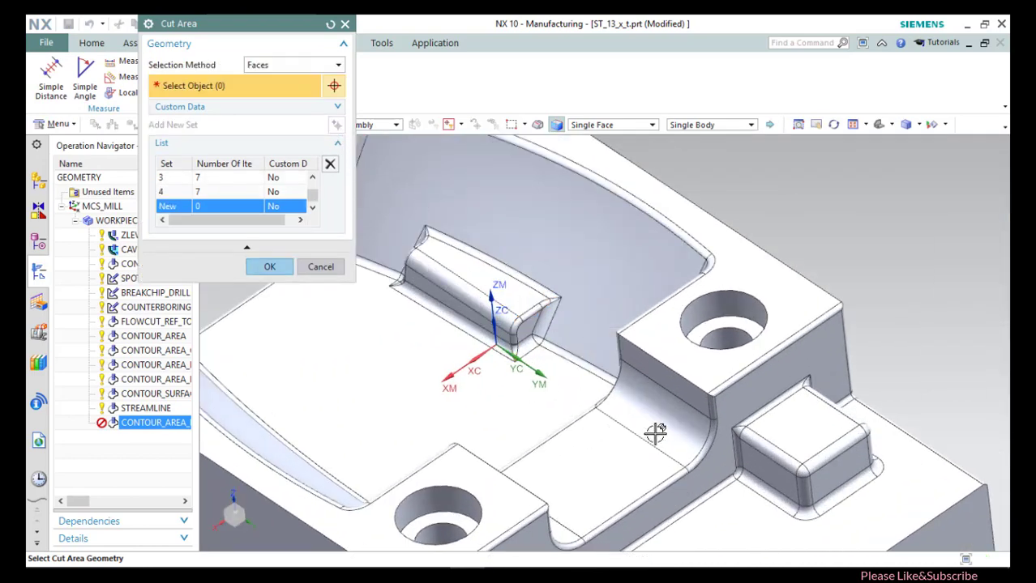
{"action": "scroll", "coordinate": [654, 432], "scroll_direction": "down", "scroll_amount": 2}
{"action": "scroll", "coordinate": [650, 501], "scroll_direction": "up", "scroll_amount": 5}
{"action": "left_click", "coordinate": [735, 318]}
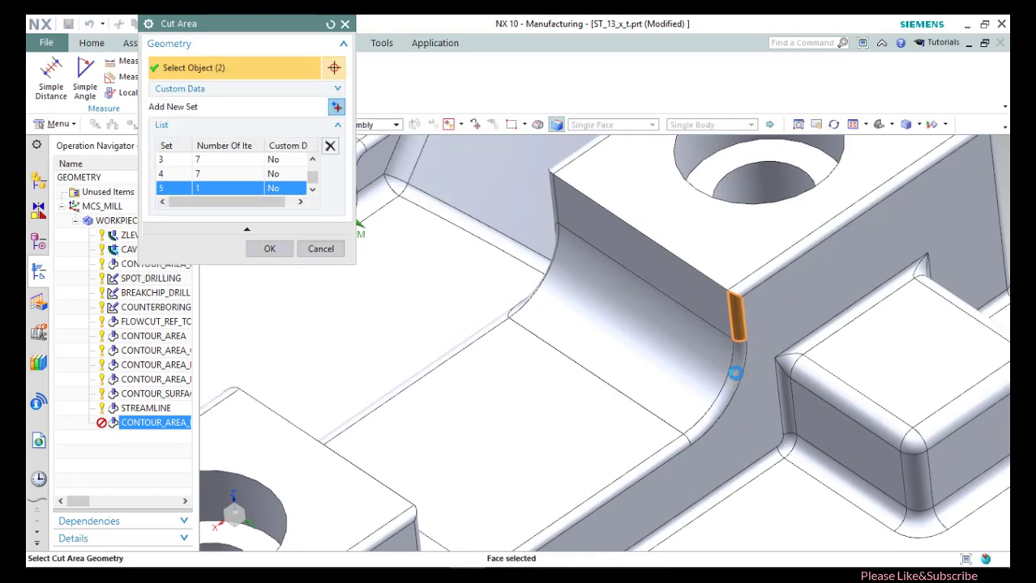
{"action": "left_click", "coordinate": [732, 366]}
{"action": "left_click", "coordinate": [678, 444]}
{"action": "scroll", "coordinate": [538, 415], "scroll_direction": "down", "scroll_amount": 3}
{"action": "middle_click_drag", "start_coordinate": [528, 407], "coordinate": [300, 435]}
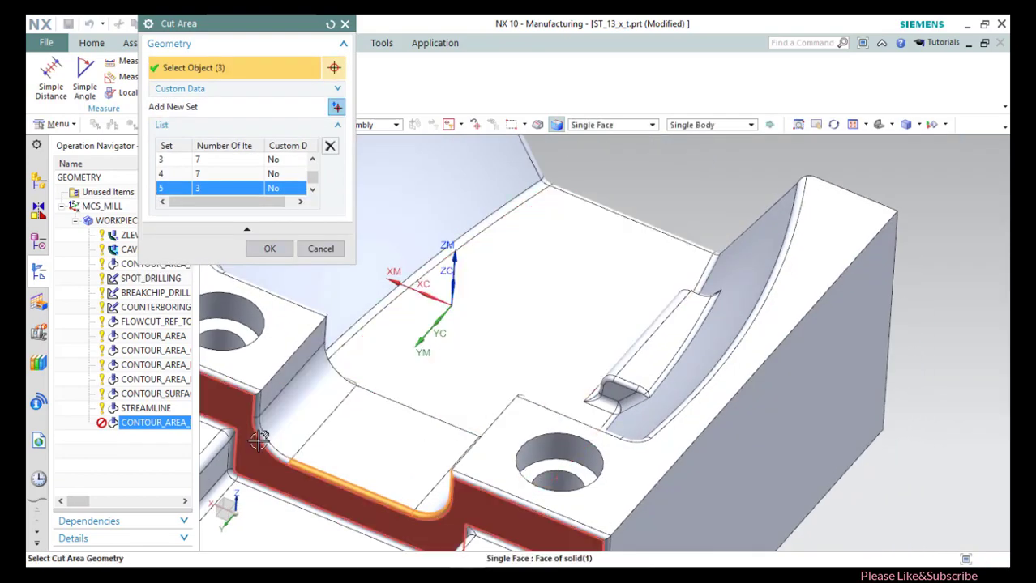
{"action": "left_click", "coordinate": [262, 436]}
{"action": "left_click", "coordinate": [259, 405]}
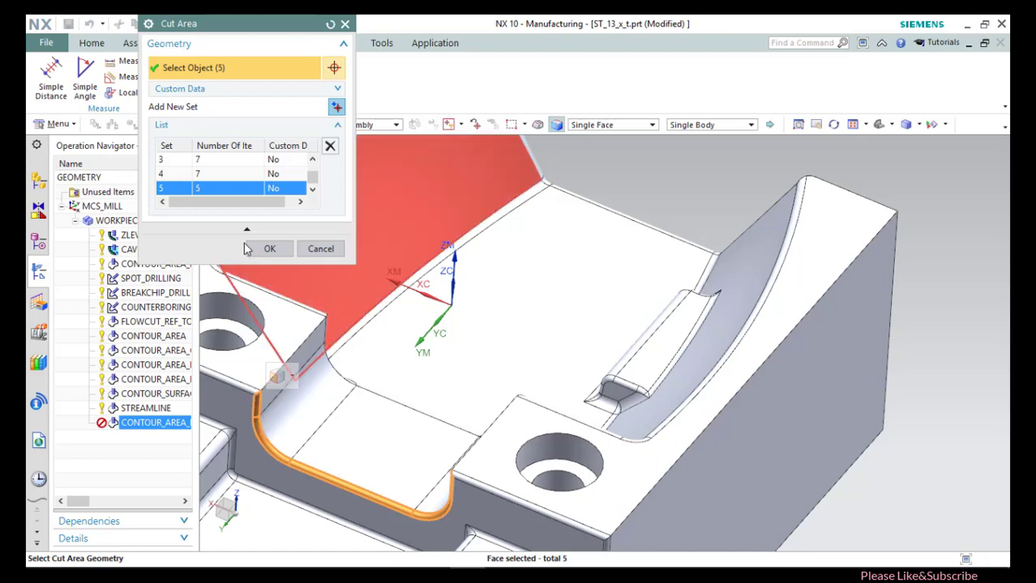
{"action": "left_click", "coordinate": [267, 248]}
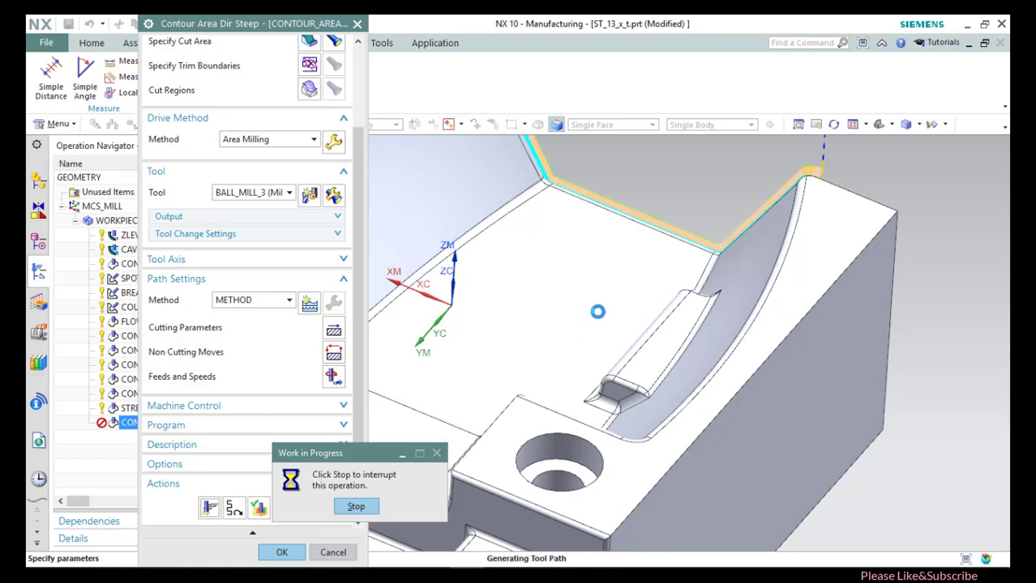
Inspect the regenerated directional steep passes, run their 3D material removal simulation, and review the Area Milling drive settings.
{"action": "scroll", "coordinate": [598, 312], "scroll_direction": "down", "scroll_amount": 2}
{"action": "scroll", "coordinate": [590, 318], "scroll_direction": "down", "scroll_amount": 3}
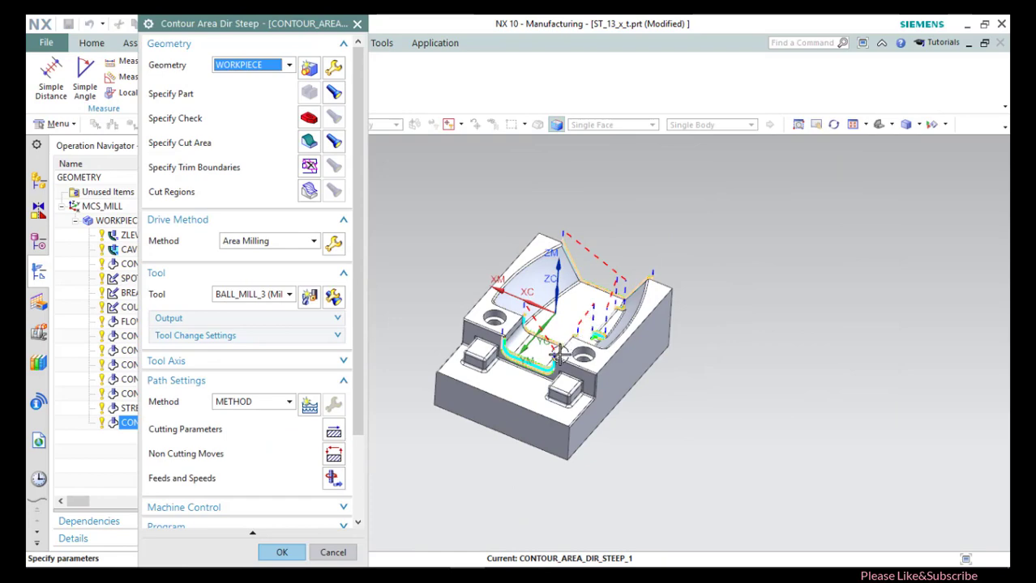
{"action": "scroll", "coordinate": [559, 354], "scroll_direction": "up", "scroll_amount": 2}
{"action": "scroll", "coordinate": [280, 490], "scroll_direction": "down", "scroll_amount": 5}
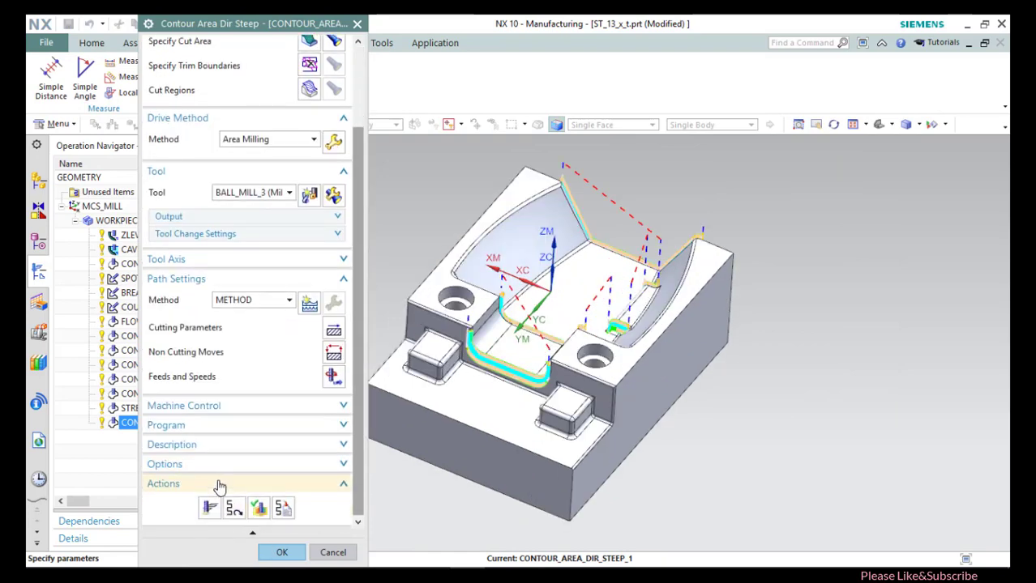
{"action": "left_click", "coordinate": [258, 508]}
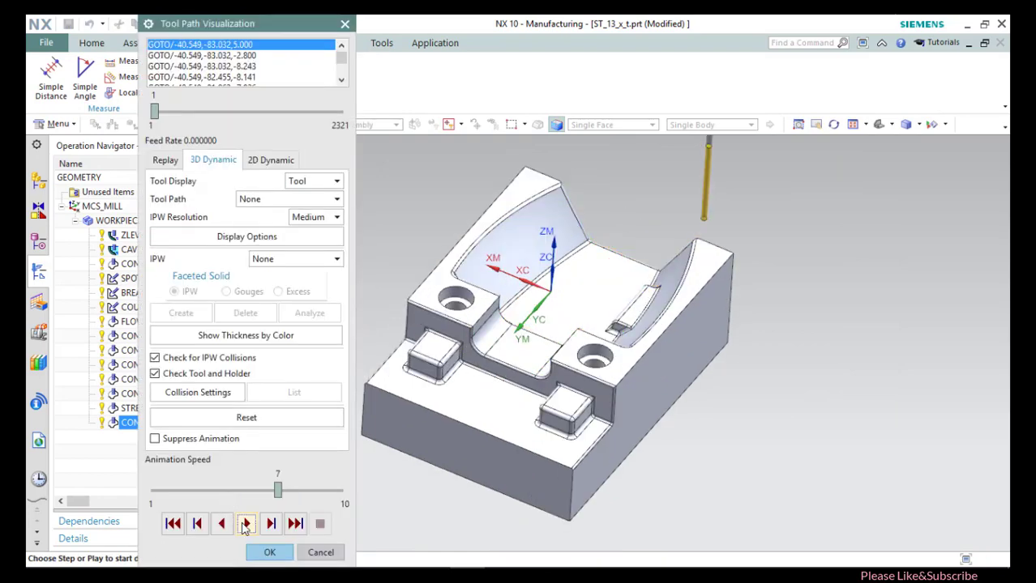
{"action": "left_click", "coordinate": [246, 524]}
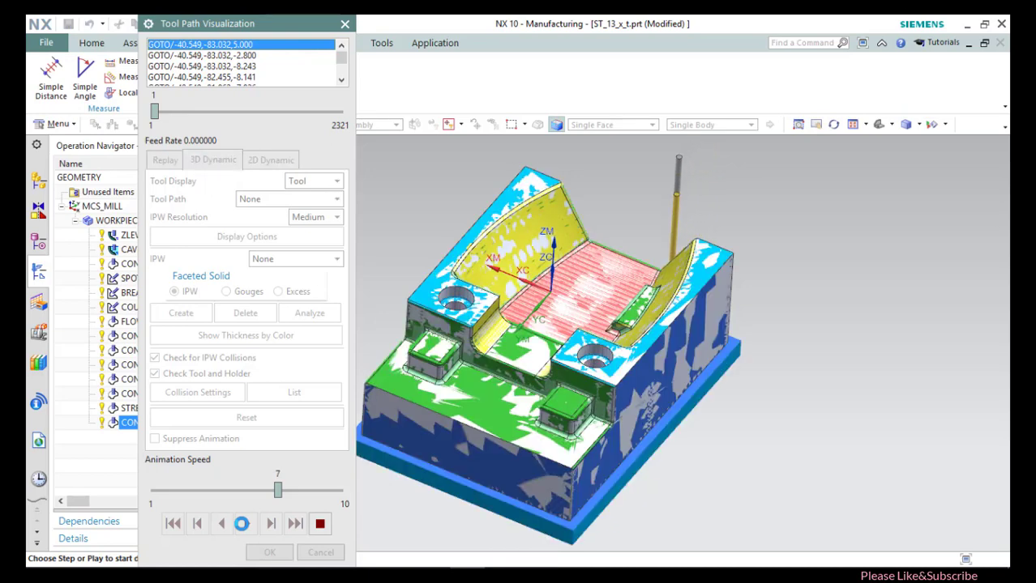
{"action": "scroll", "coordinate": [573, 238], "scroll_direction": "up", "scroll_amount": 2}
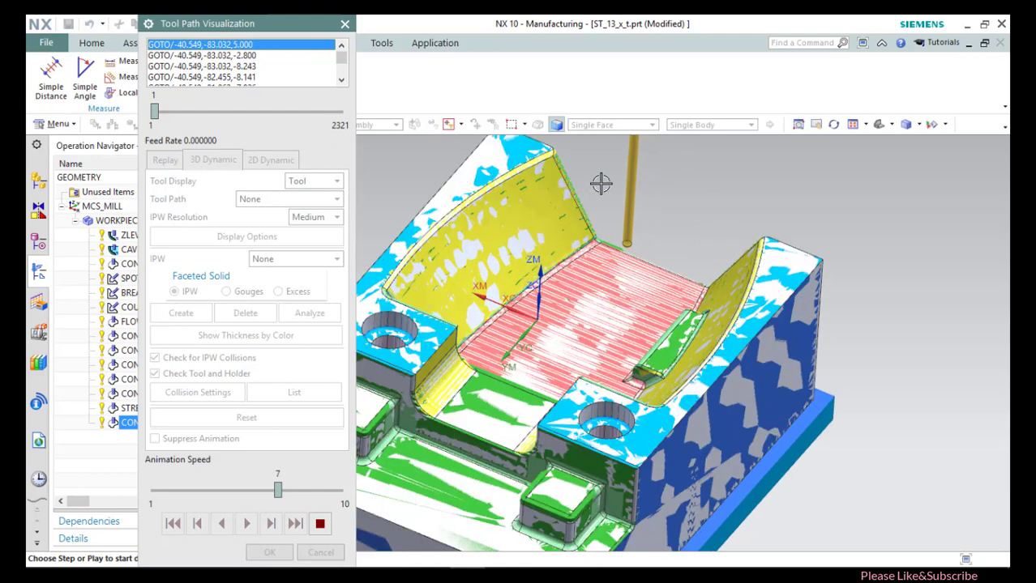
{"action": "scroll", "coordinate": [521, 290], "scroll_direction": "up", "scroll_amount": 1}
{"action": "scroll", "coordinate": [421, 264], "scroll_direction": "up", "scroll_amount": 3}
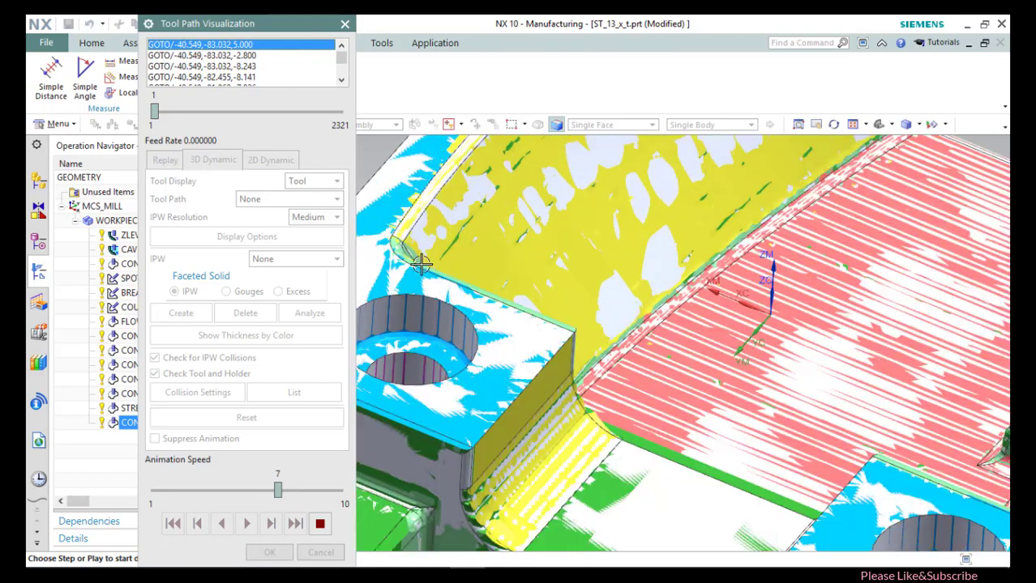
{"action": "scroll", "coordinate": [437, 316], "scroll_direction": "down", "scroll_amount": 4}
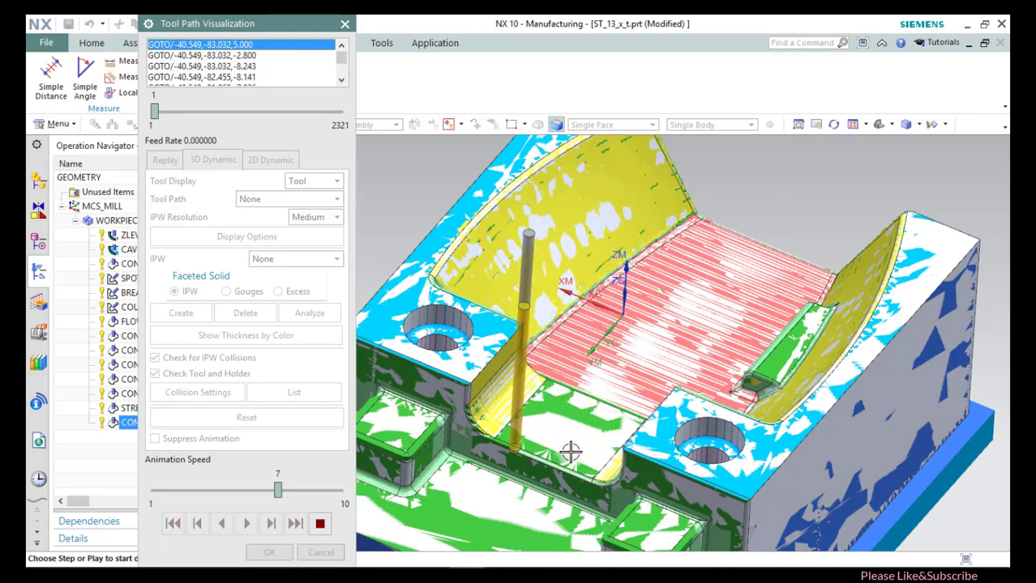
{"action": "scroll", "coordinate": [579, 409], "scroll_direction": "down", "scroll_amount": 2}
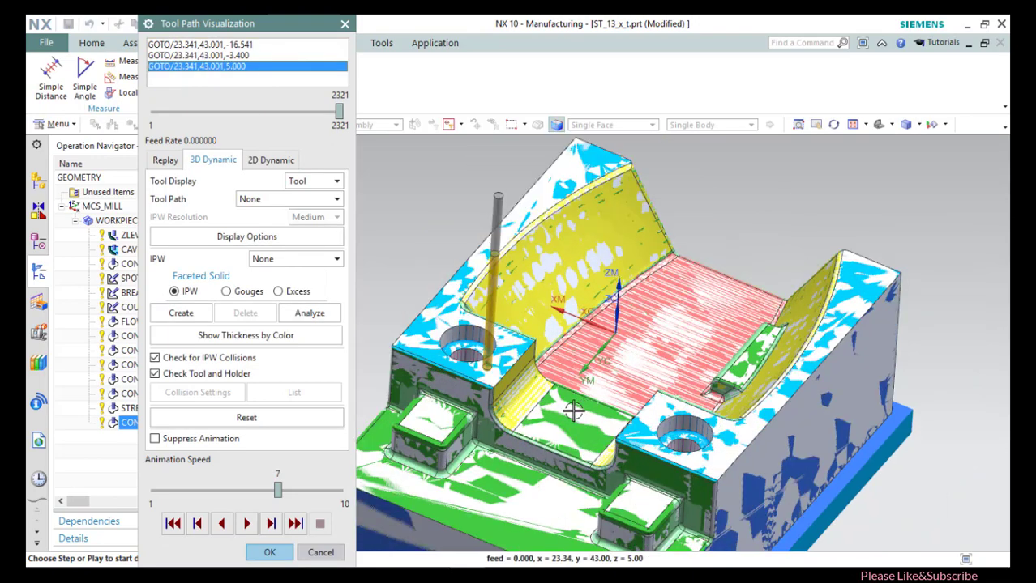
{"action": "left_click", "coordinate": [271, 552]}
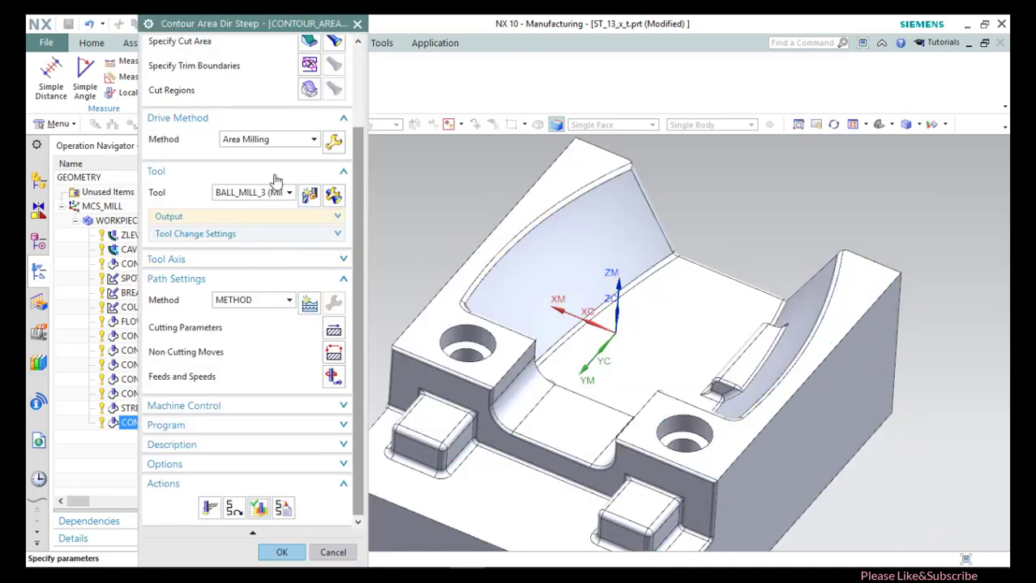
{"action": "left_click", "coordinate": [335, 142]}
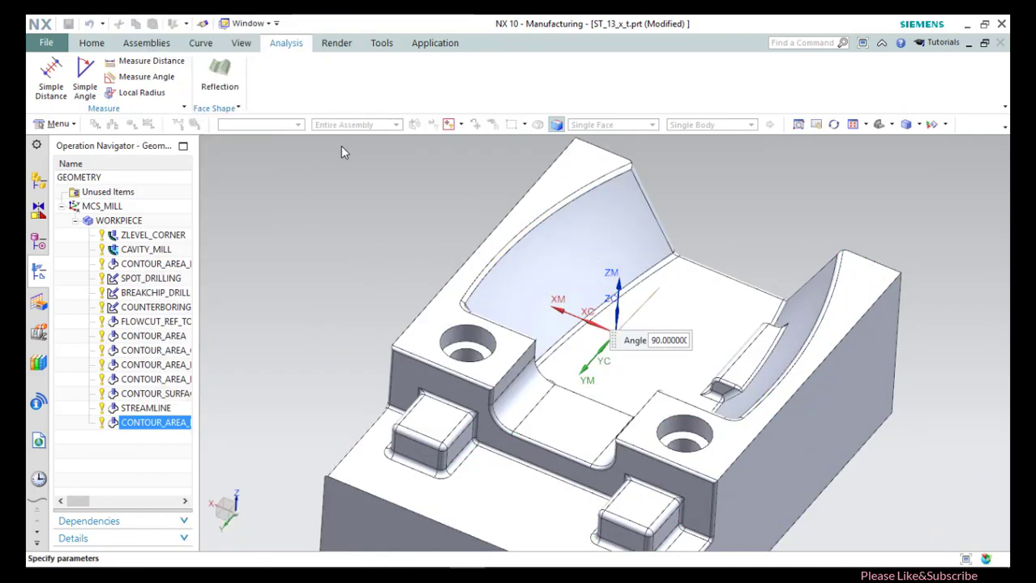
{"action": "left_click", "coordinate": [276, 447]}
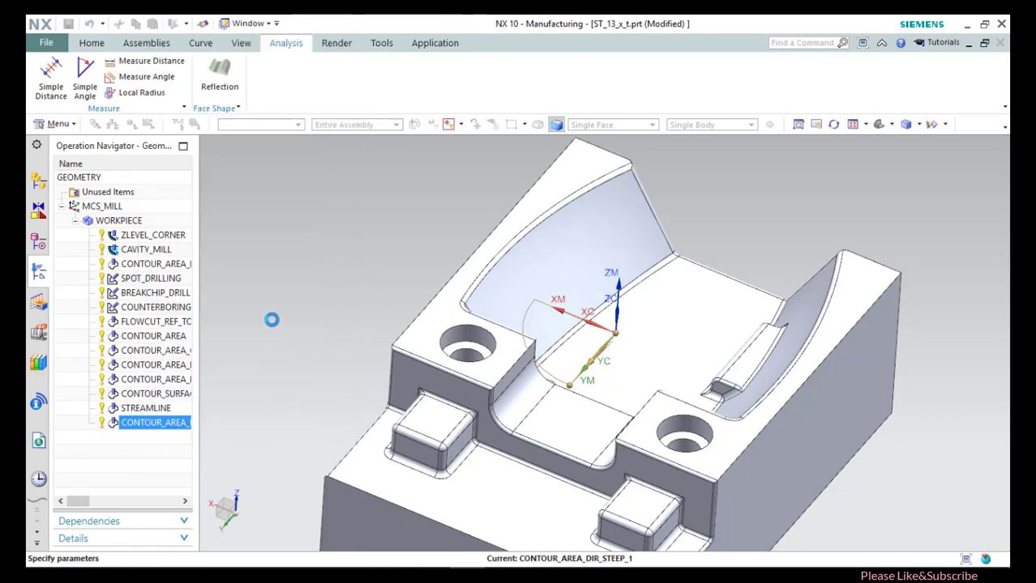
Add a sixth cut area set with the fillet faces around the top edges of the rectangular boss on the +XM side.
{"action": "left_click", "coordinate": [316, 146]}
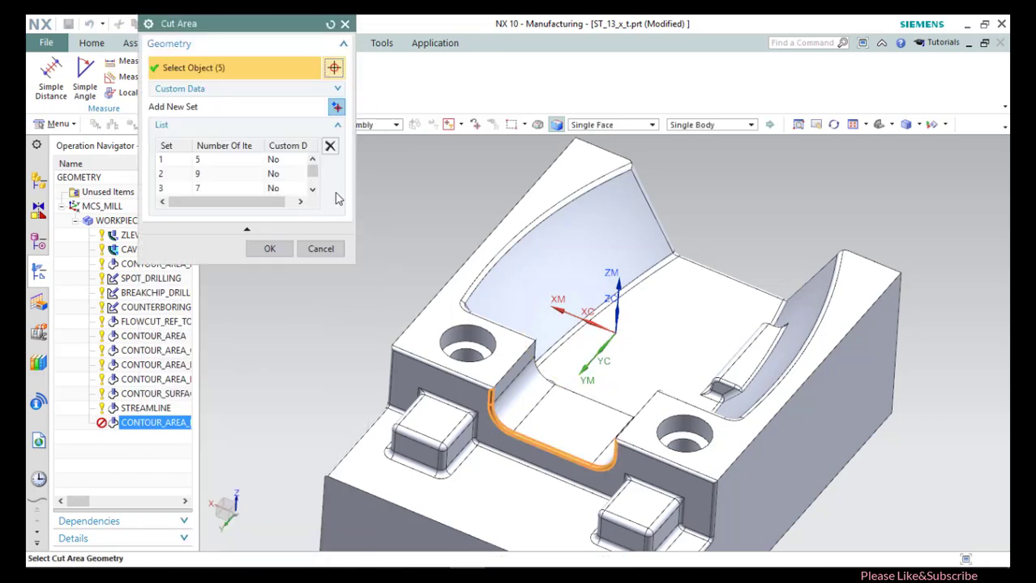
{"action": "left_click", "coordinate": [336, 108]}
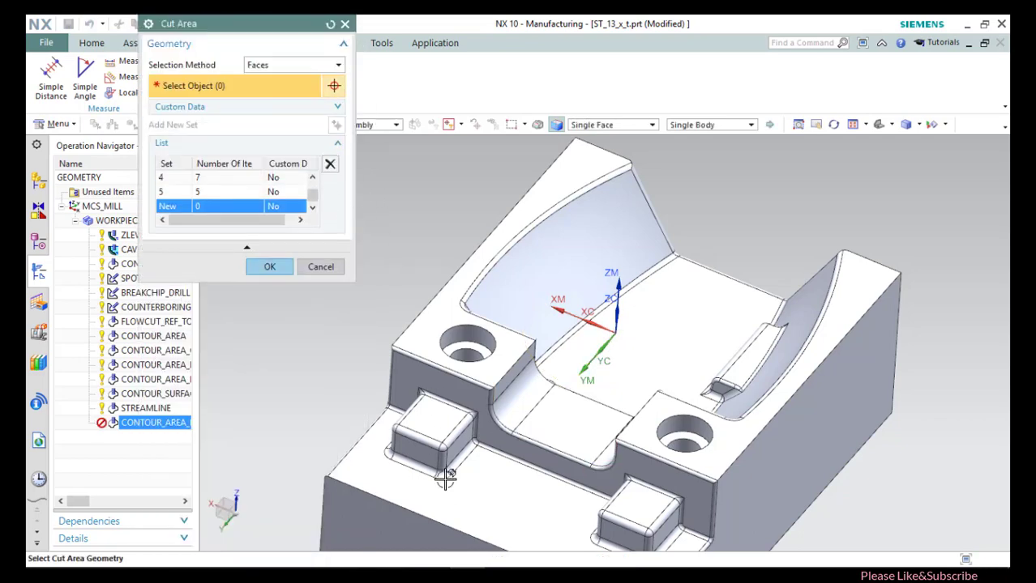
{"action": "scroll", "coordinate": [481, 400], "scroll_direction": "up", "scroll_amount": 5}
{"action": "left_click", "coordinate": [479, 384]}
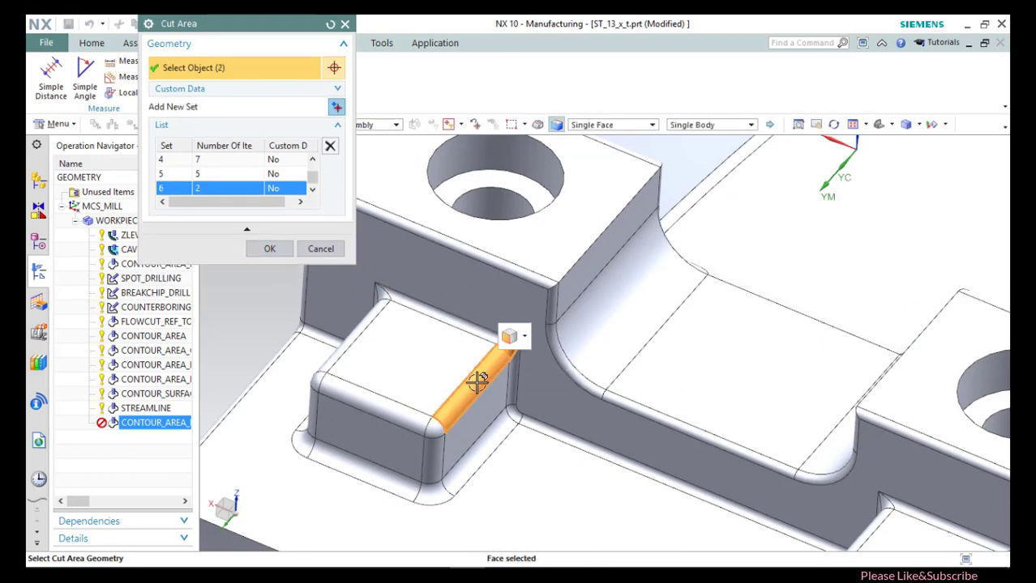
{"action": "left_click", "coordinate": [407, 412]}
{"action": "left_click", "coordinate": [382, 303]}
{"action": "middle_click_drag", "start_coordinate": [381, 301], "coordinate": [631, 390]}
{"action": "left_click", "coordinate": [818, 366]}
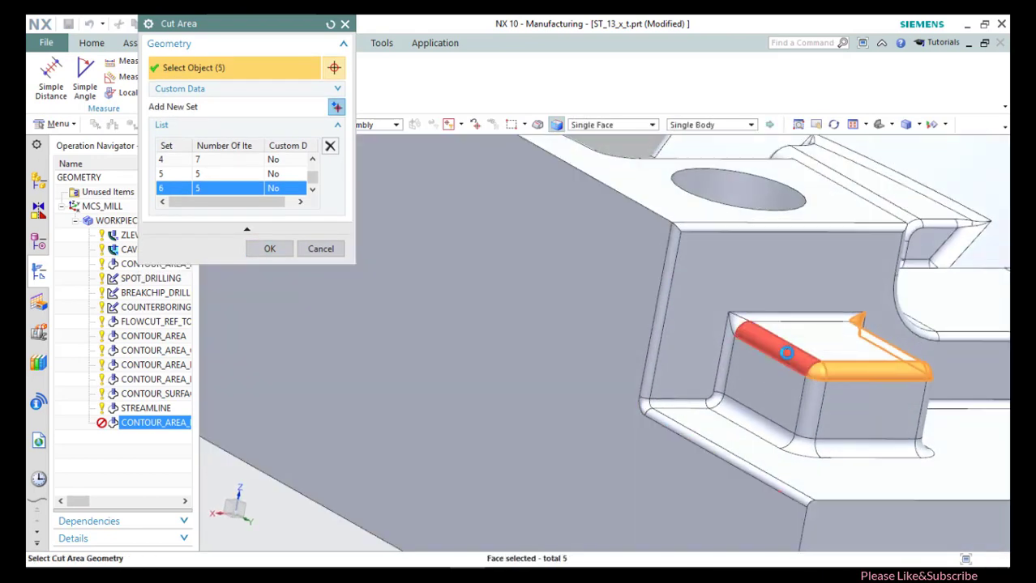
{"action": "left_click", "coordinate": [739, 323]}
{"action": "left_click", "coordinate": [737, 322]}
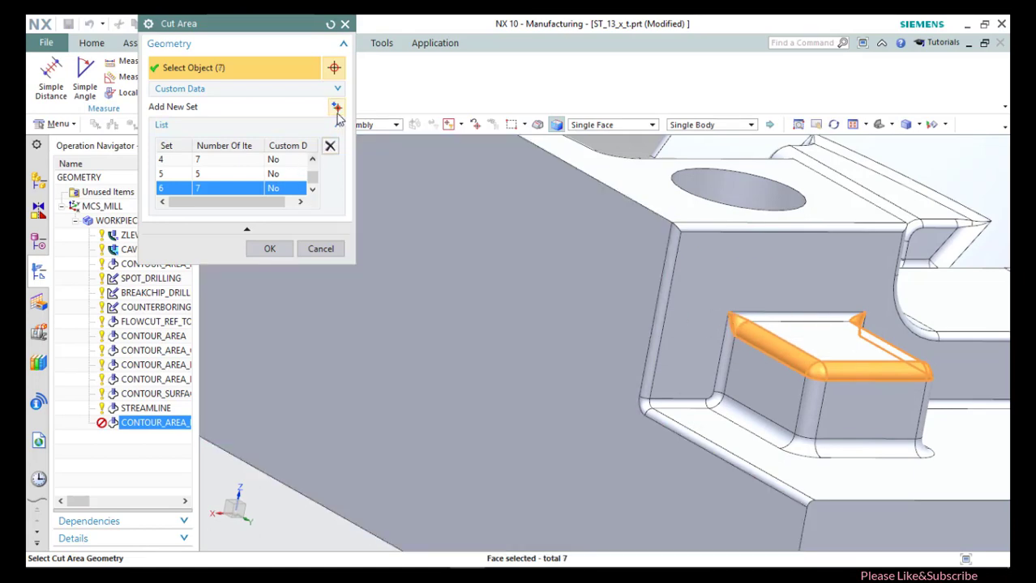
Add a seventh cut area set with the top-edge fillet faces of the boss on the raised rib's side, and regenerate the tool path.
{"action": "left_click", "coordinate": [336, 106]}
{"action": "middle_click_drag", "start_coordinate": [712, 369], "coordinate": [758, 427]}
{"action": "scroll", "coordinate": [758, 427], "scroll_direction": "up", "scroll_amount": 3}
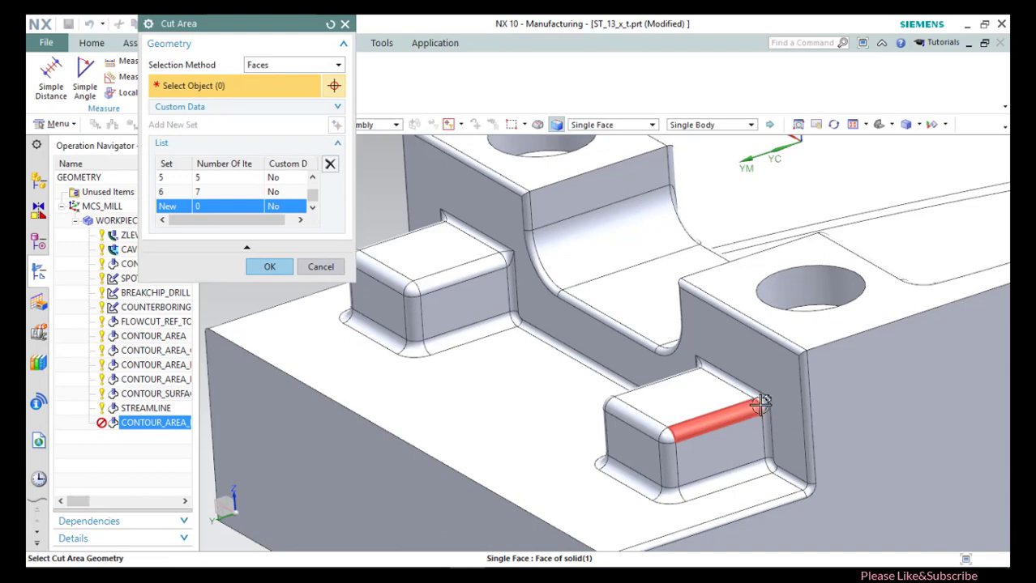
{"action": "left_click", "coordinate": [754, 403]}
{"action": "left_click", "coordinate": [690, 419]}
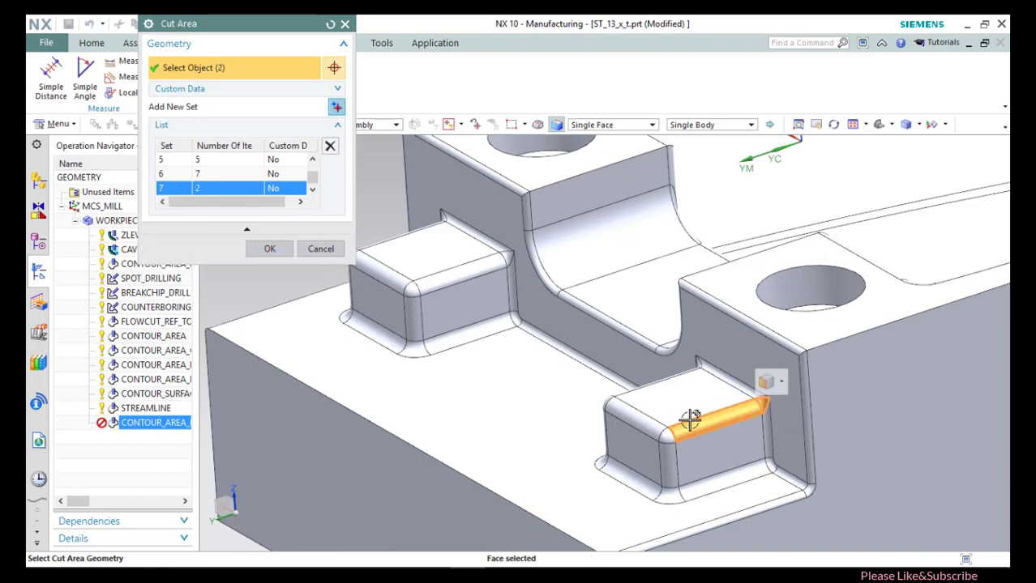
{"action": "left_click", "coordinate": [643, 427]}
{"action": "middle_click_drag", "start_coordinate": [653, 402], "coordinate": [708, 415]}
{"action": "scroll", "coordinate": [707, 416], "scroll_direction": "up", "scroll_amount": 2}
{"action": "scroll", "coordinate": [708, 415], "scroll_direction": "down", "scroll_amount": 6}
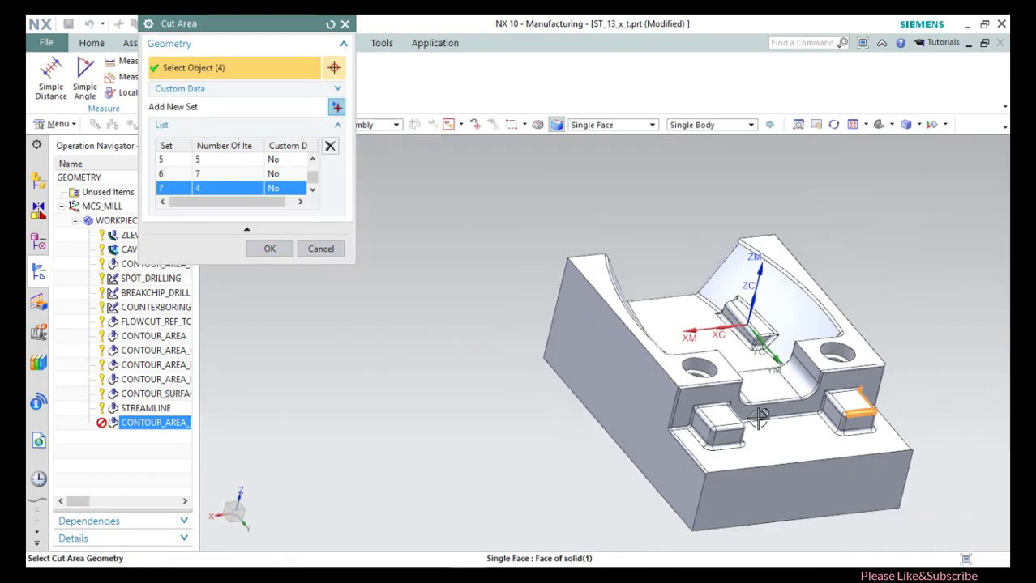
{"action": "scroll", "coordinate": [758, 417], "scroll_direction": "up", "scroll_amount": 5}
{"action": "left_click", "coordinate": [823, 371]}
{"action": "left_click", "coordinate": [793, 336]}
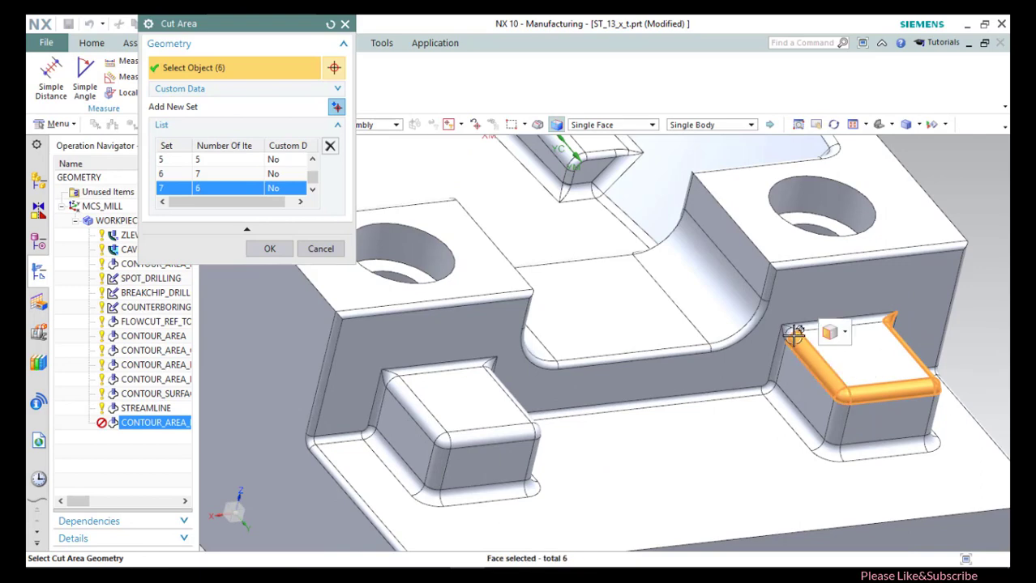
{"action": "left_click", "coordinate": [788, 332]}
{"action": "left_click", "coordinate": [269, 249]}
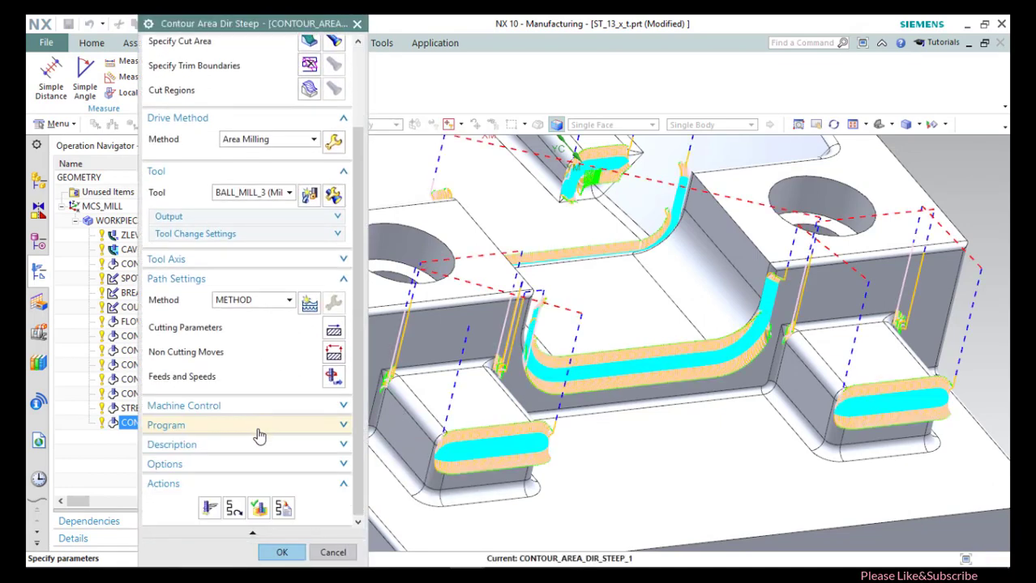
Run the 3D material removal simulation of the extended directional steep tool path, and accept the operation.
{"action": "left_click", "coordinate": [259, 508]}
{"action": "left_click", "coordinate": [247, 523]}
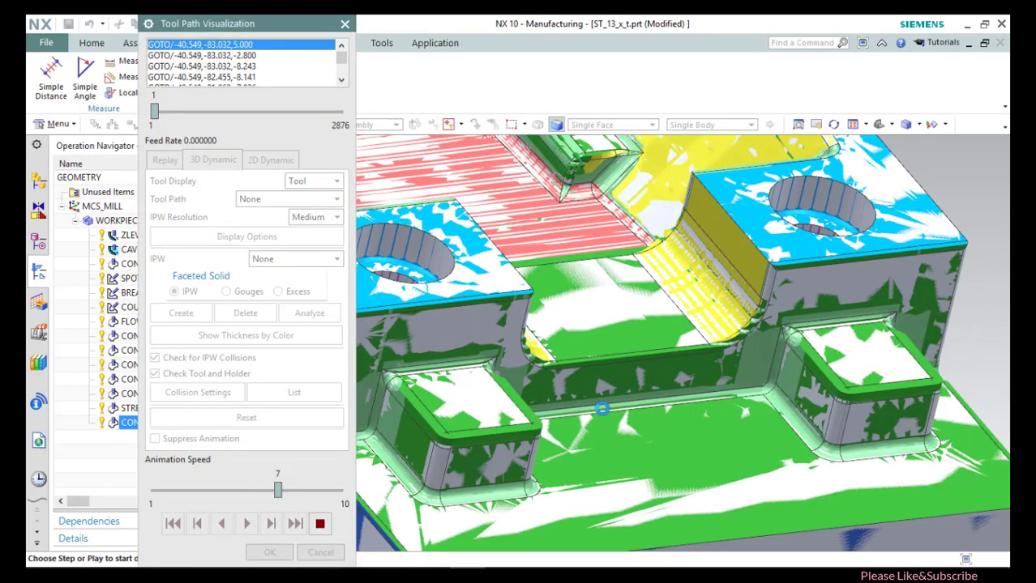
{"action": "scroll", "coordinate": [601, 409], "scroll_direction": "down", "scroll_amount": 5}
{"action": "middle_click_drag", "start_coordinate": [601, 409], "coordinate": [562, 317]}
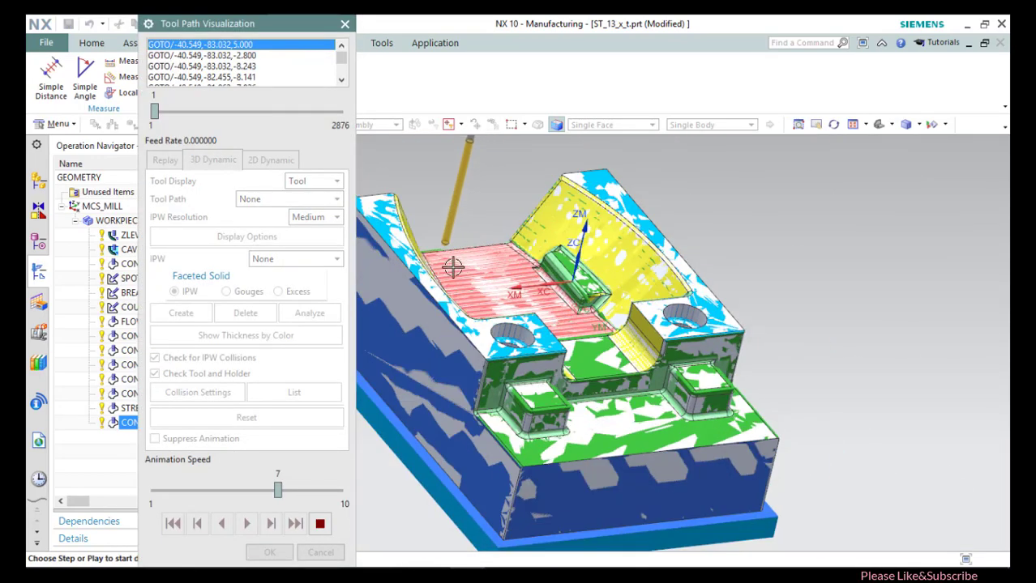
{"action": "middle_click_drag", "start_coordinate": [453, 270], "coordinate": [368, 258]}
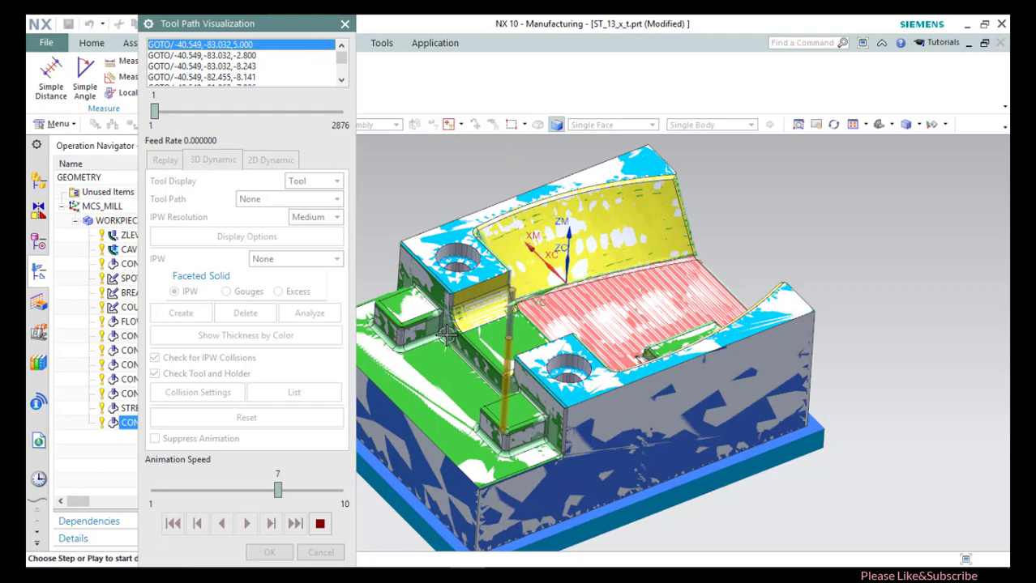
{"action": "scroll", "coordinate": [503, 413], "scroll_direction": "up", "scroll_amount": 2}
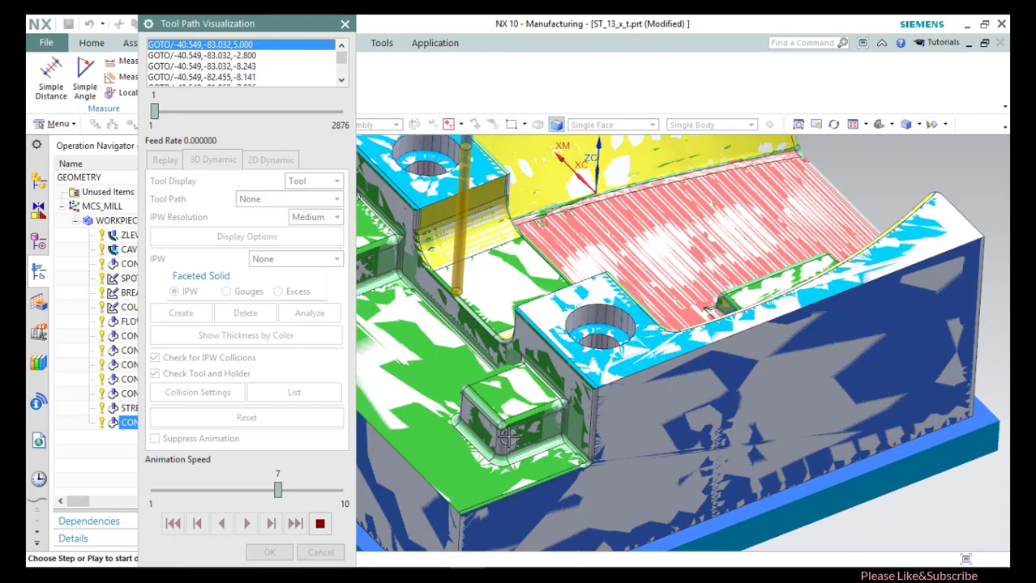
{"action": "scroll", "coordinate": [503, 409], "scroll_direction": "down", "scroll_amount": 1}
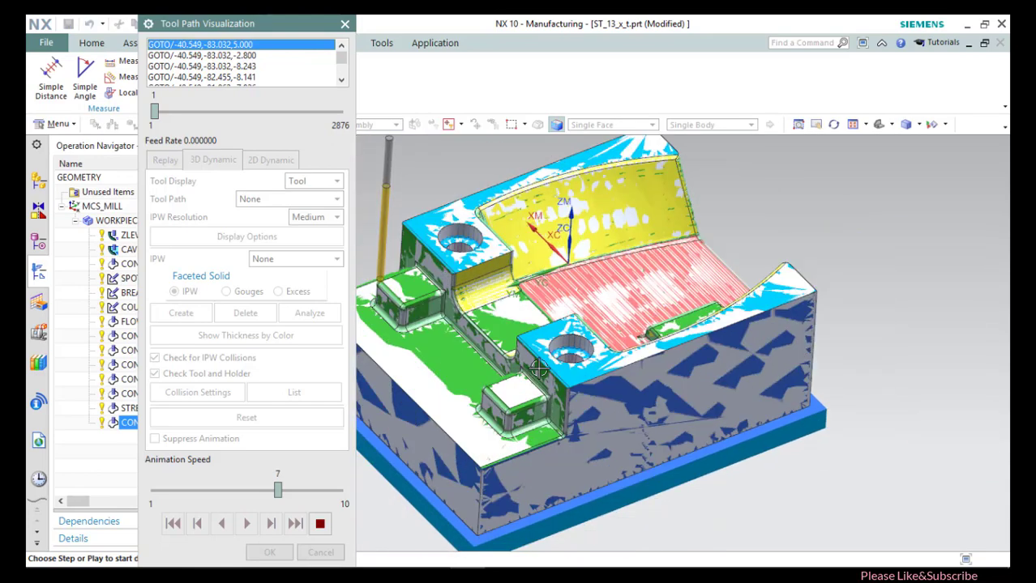
{"action": "scroll", "coordinate": [413, 360], "scroll_direction": "down", "scroll_amount": 1}
{"action": "left_click", "coordinate": [282, 552]}
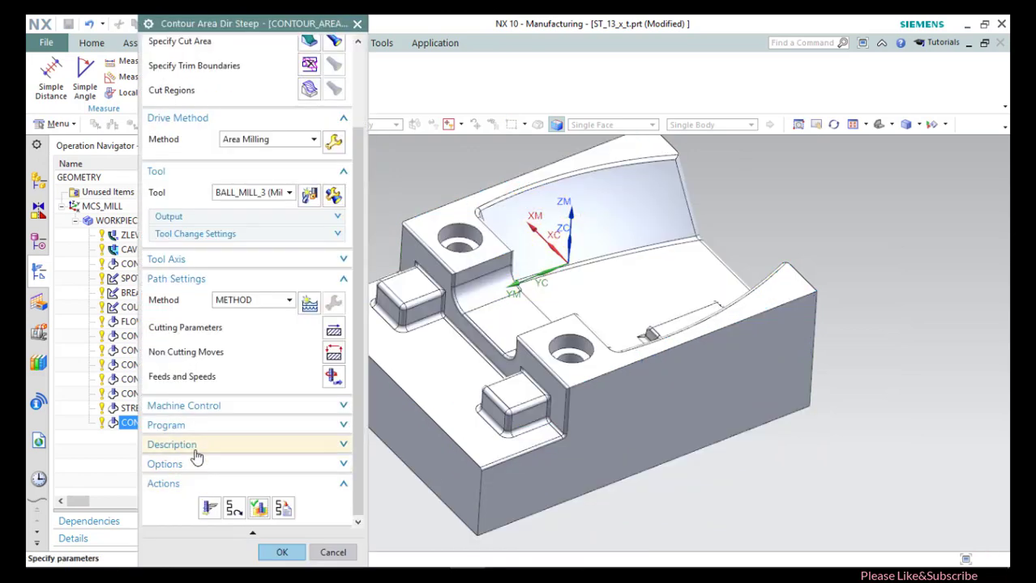
{"action": "left_click", "coordinate": [286, 553]}
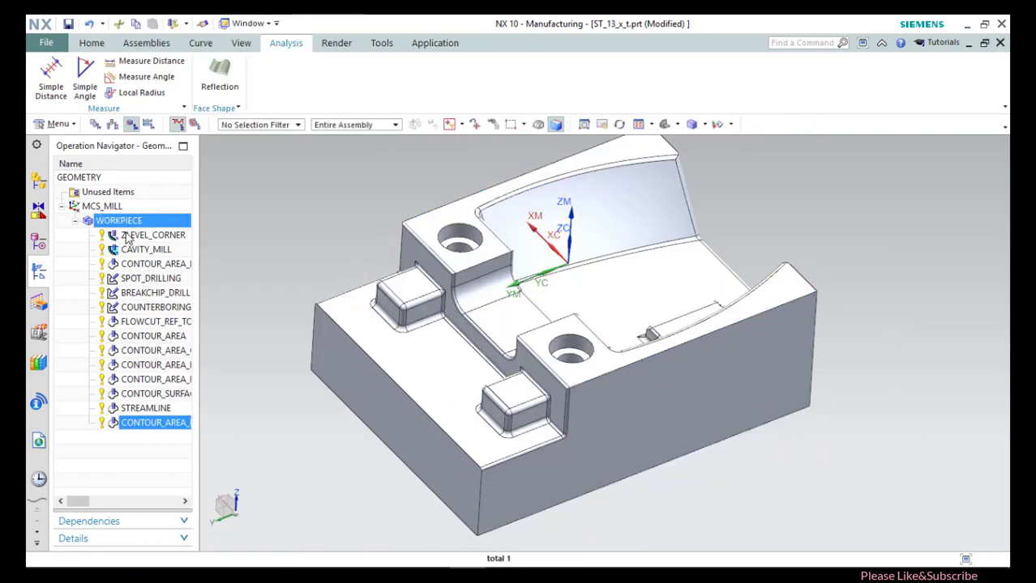
Create a Contour Area Non Steep operation of type mill_contour under the WORKPIECE geometry.
{"action": "left_click", "coordinate": [118, 222]}
{"action": "right_click", "coordinate": [118, 221]}
{"action": "mouse_move", "coordinate": [196, 394]}
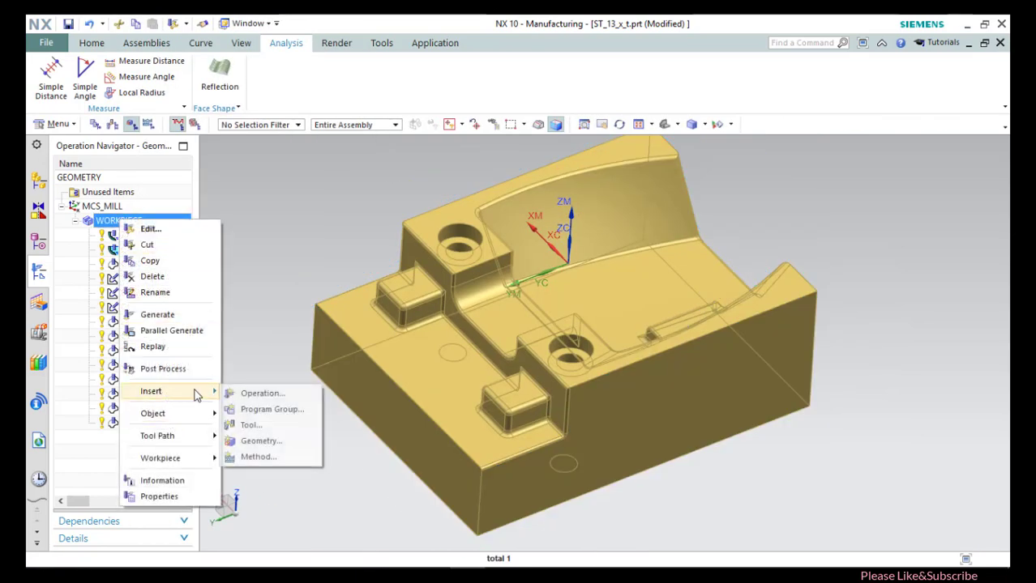
{"action": "left_click", "coordinate": [253, 394]}
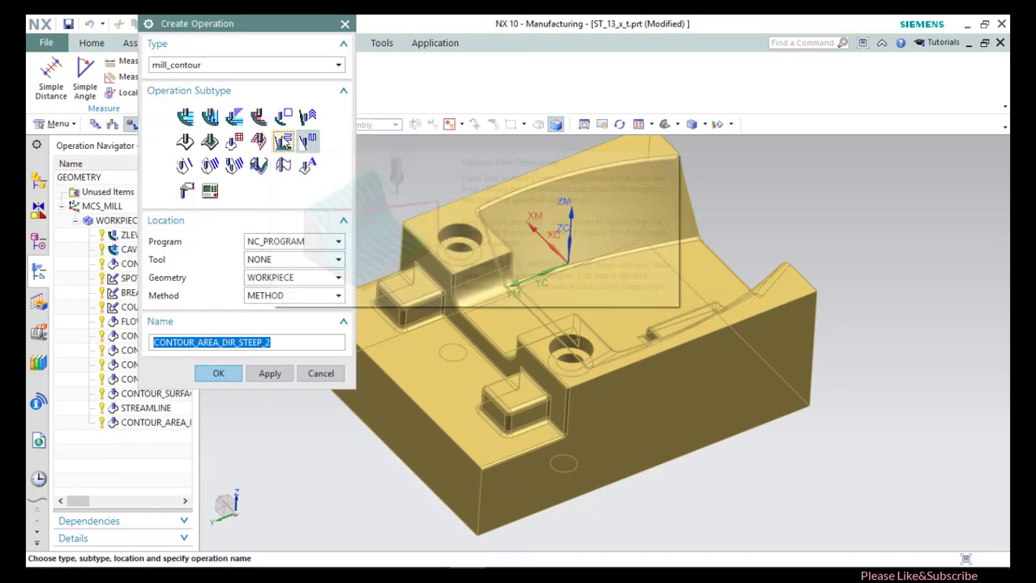
{"action": "left_click", "coordinate": [283, 142]}
{"action": "left_click", "coordinate": [231, 375]}
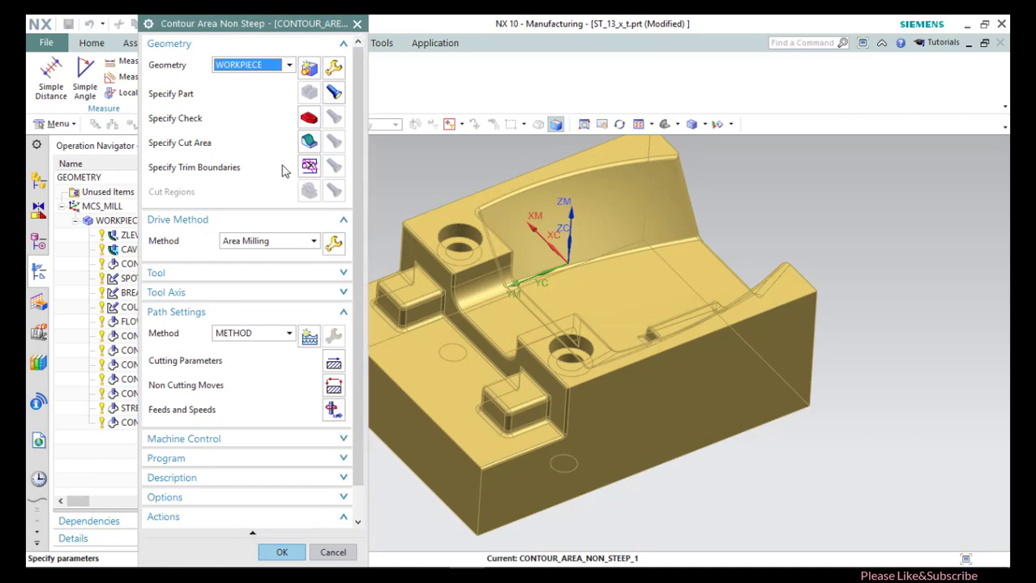
Specify the cut area as the three fillet faces along the outer top edge of the boss on the raised rib's side.
{"action": "left_click", "coordinate": [297, 141]}
{"action": "scroll", "coordinate": [511, 402], "scroll_direction": "up", "scroll_amount": 3}
{"action": "scroll", "coordinate": [525, 422], "scroll_direction": "up", "scroll_amount": 3}
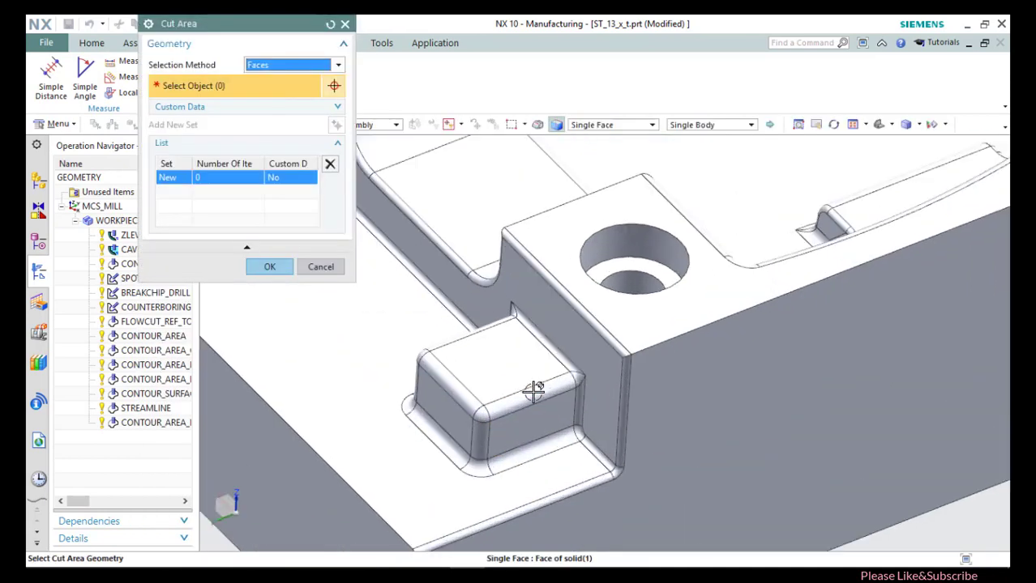
{"action": "left_click", "coordinate": [538, 389]}
{"action": "left_click", "coordinate": [567, 373]}
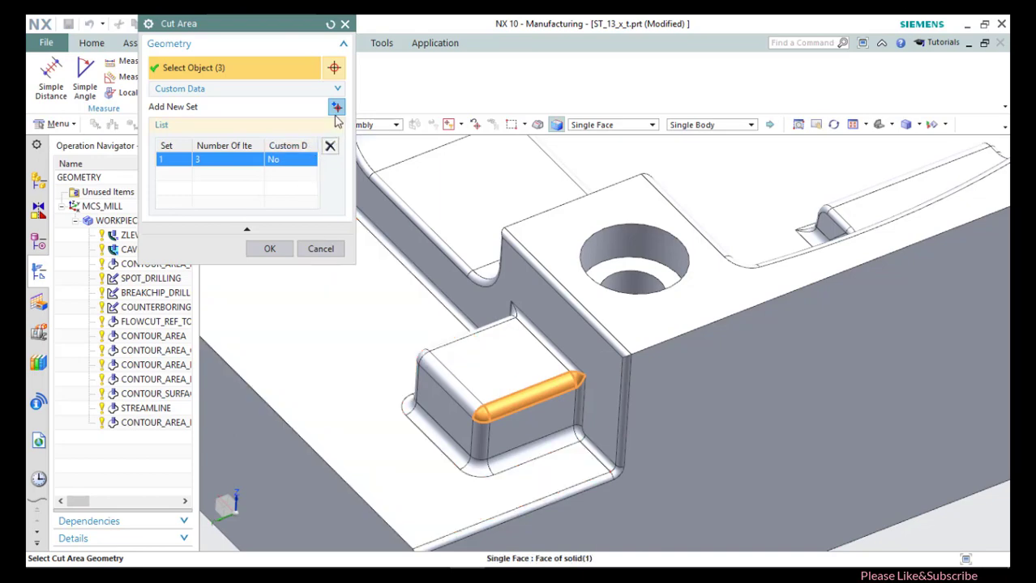
{"action": "left_click", "coordinate": [271, 250]}
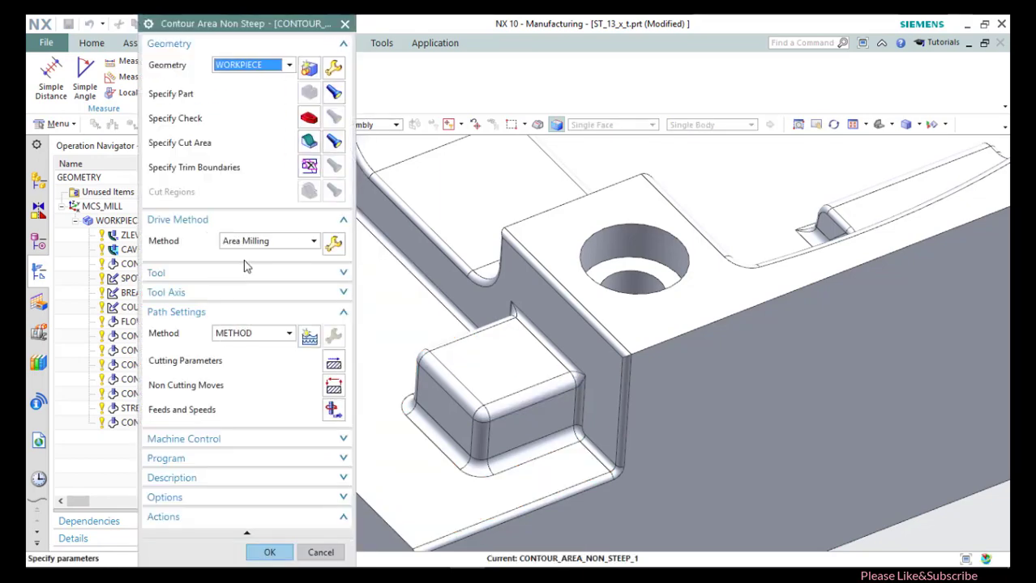
Assign the existing BALL_MILL_3 ball mill to the non-steep contour operation.
{"action": "left_click", "coordinate": [197, 280]}
{"action": "left_click", "coordinate": [238, 297]}
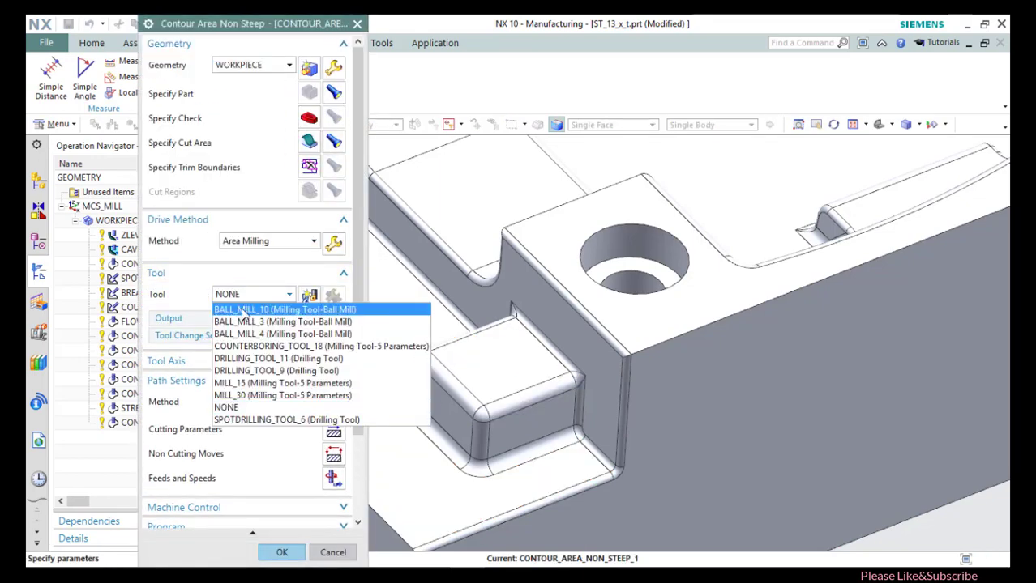
{"action": "left_click", "coordinate": [257, 321]}
{"action": "scroll", "coordinate": [199, 355], "scroll_direction": "down", "scroll_amount": 3}
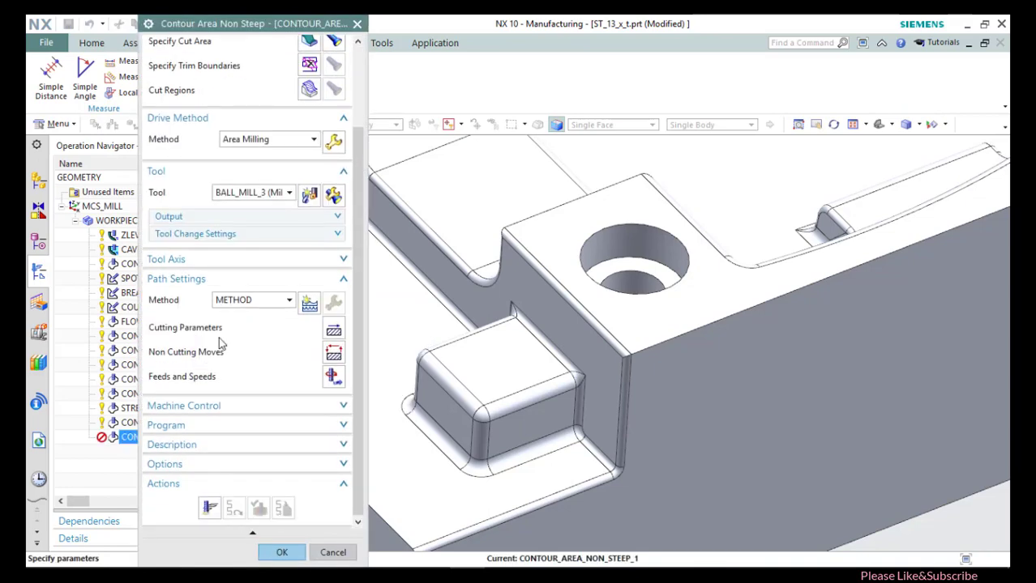
Review the Area Milling drive settings, and change the operation's drive method to Surface Area.
{"action": "left_click", "coordinate": [333, 144]}
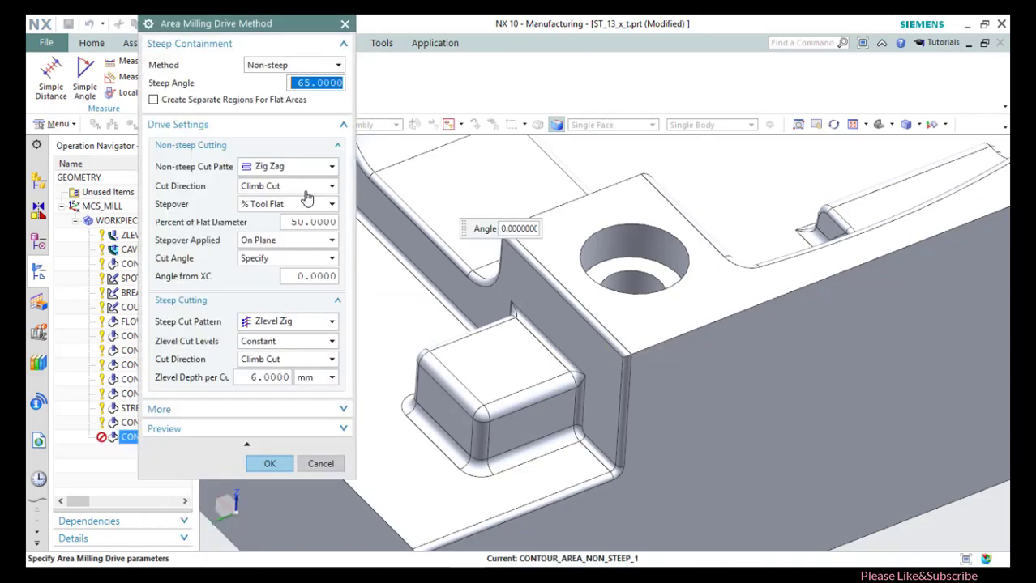
{"action": "middle_click", "coordinate": [288, 202]}
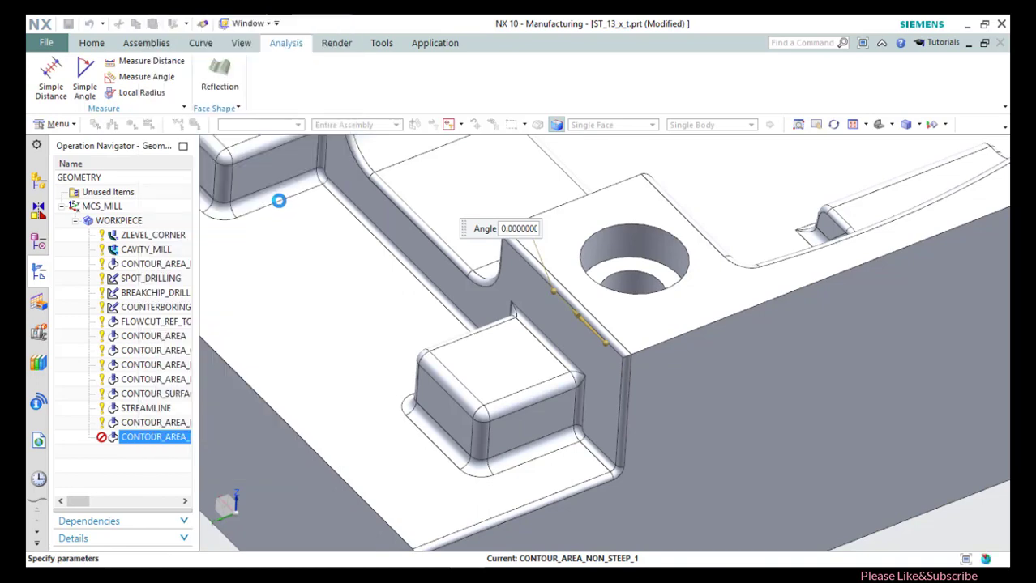
{"action": "left_click", "coordinate": [256, 241]}
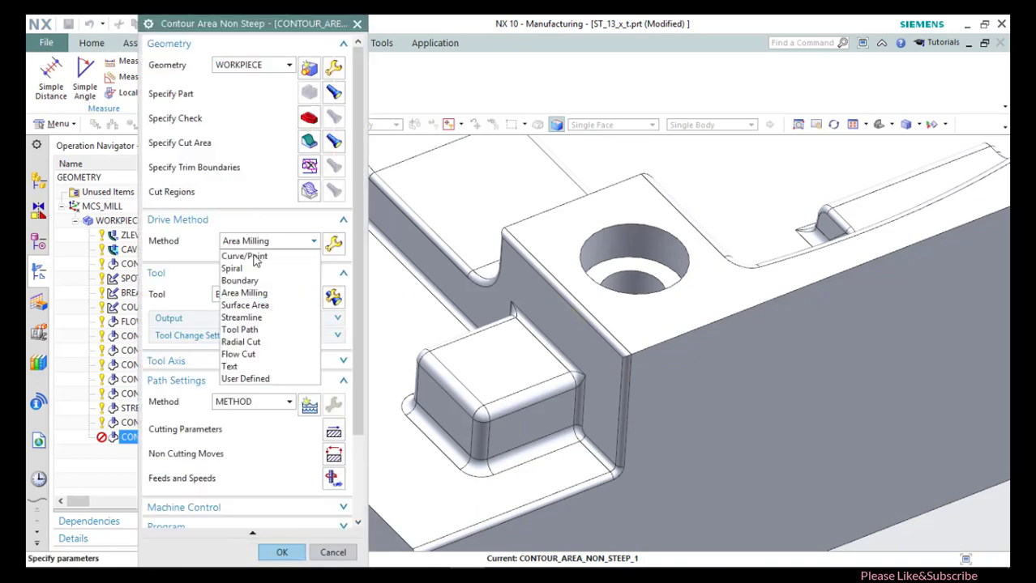
{"action": "left_click", "coordinate": [246, 304]}
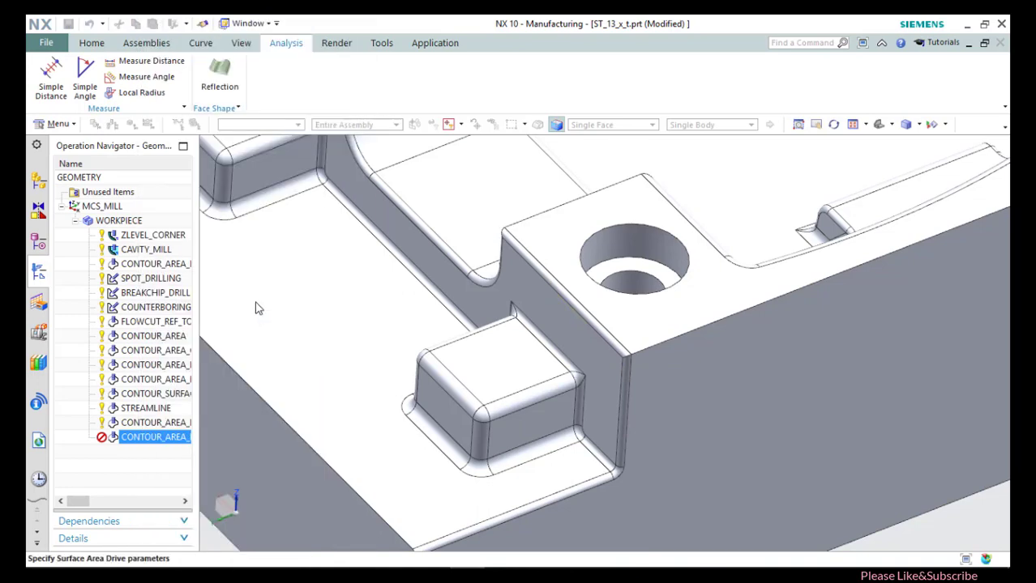
Specify the fillet faces along the boss's outer top edge as the surface drive geometry, and accept the drive method settings.
{"action": "left_click", "coordinate": [309, 69]}
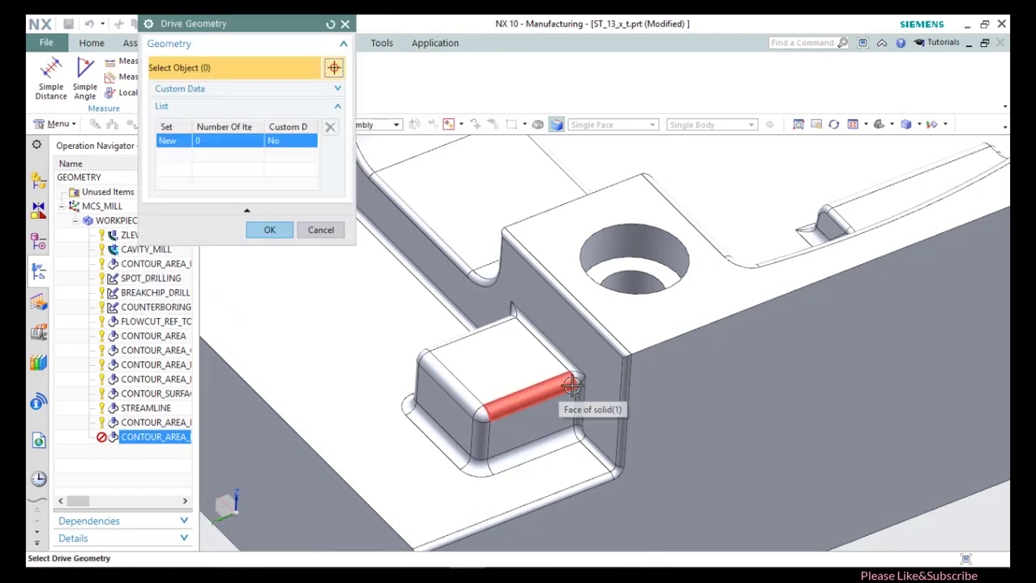
{"action": "left_click", "coordinate": [563, 382]}
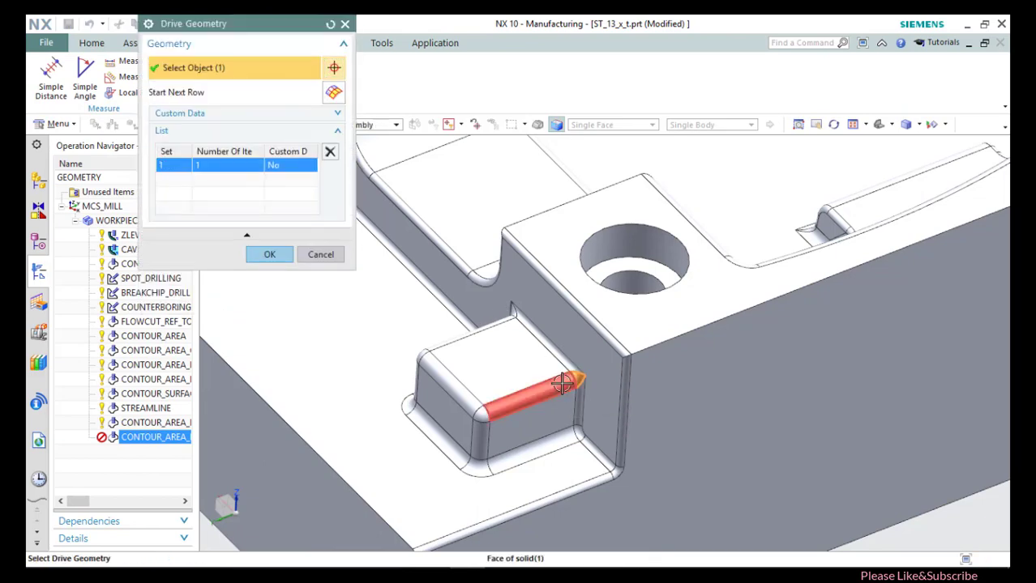
{"action": "left_click", "coordinate": [481, 414]}
{"action": "left_click", "coordinate": [269, 255]}
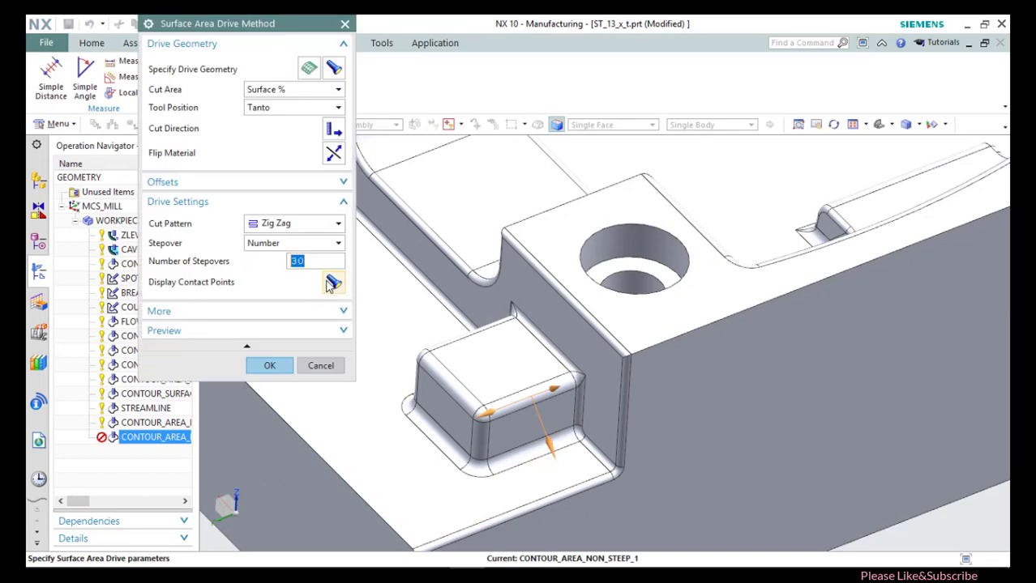
{"action": "left_click", "coordinate": [264, 365]}
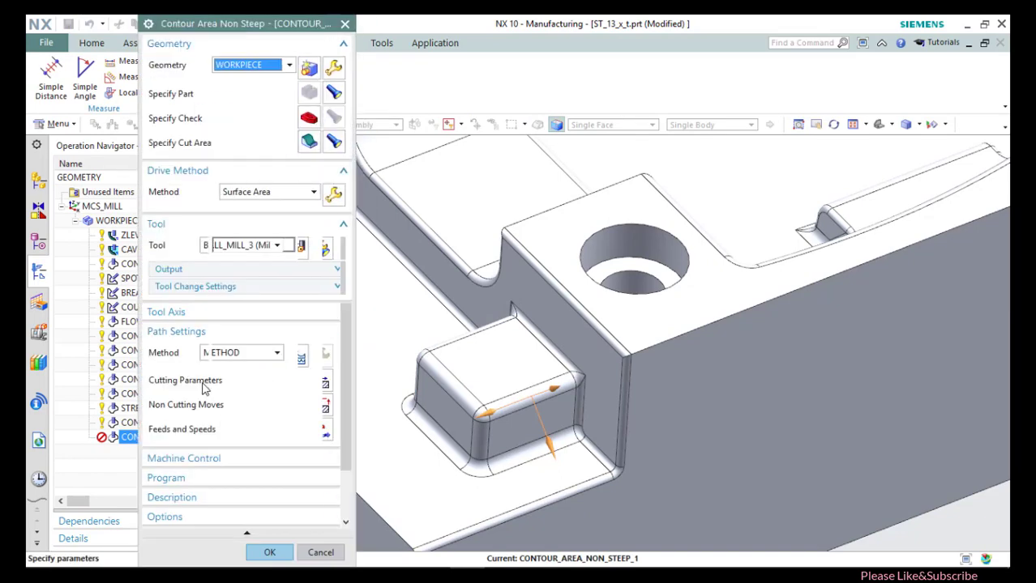
Generate the surface area tool path over the boss's top-edge fillet and inspect its passes up close.
{"action": "scroll", "coordinate": [203, 388], "scroll_direction": "down", "scroll_amount": 2}
{"action": "left_click", "coordinate": [209, 507]}
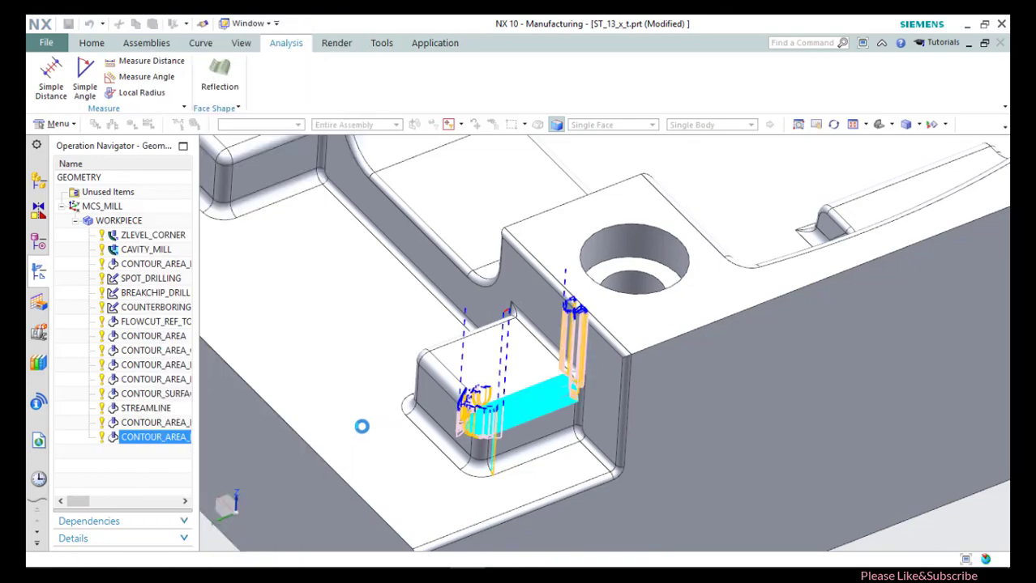
{"action": "scroll", "coordinate": [539, 400], "scroll_direction": "up", "scroll_amount": 5}
{"action": "scroll", "coordinate": [538, 401], "scroll_direction": "down", "scroll_amount": 5}
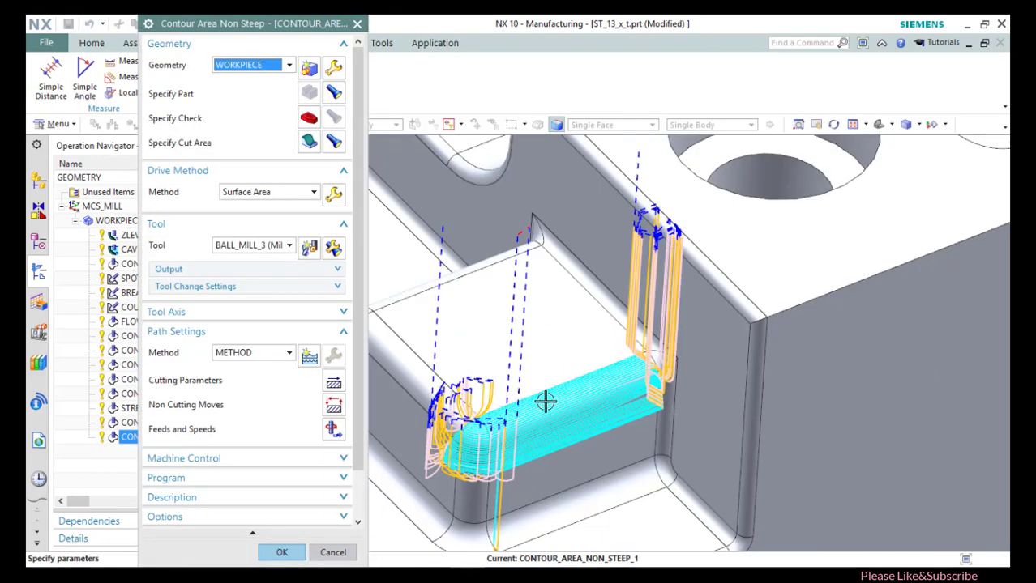
Run the 3D material removal simulation of the non-steep tool path, and examine the machined fillets on both bosses.
{"action": "scroll", "coordinate": [300, 481], "scroll_direction": "down", "scroll_amount": 2}
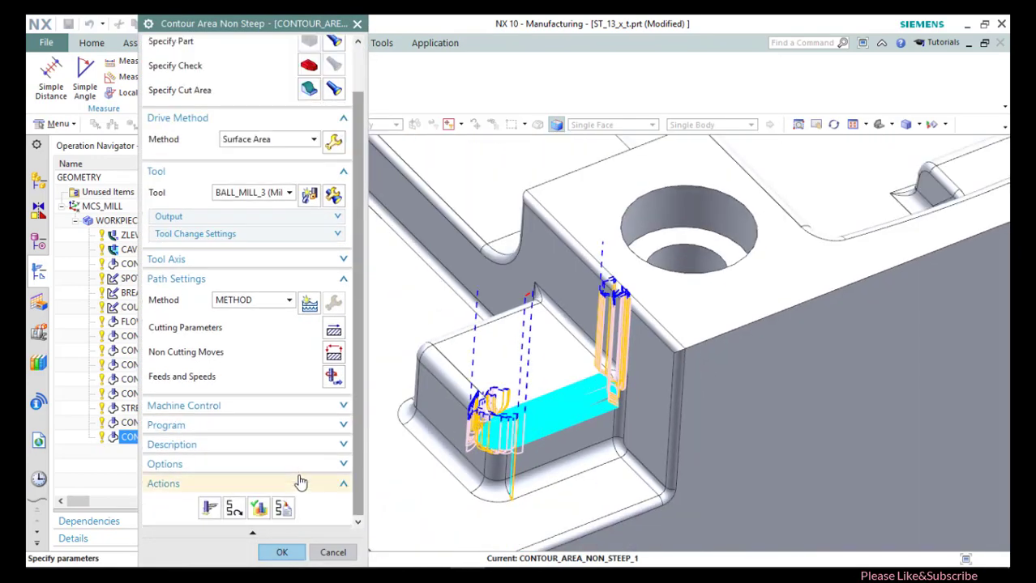
{"action": "left_click", "coordinate": [257, 508]}
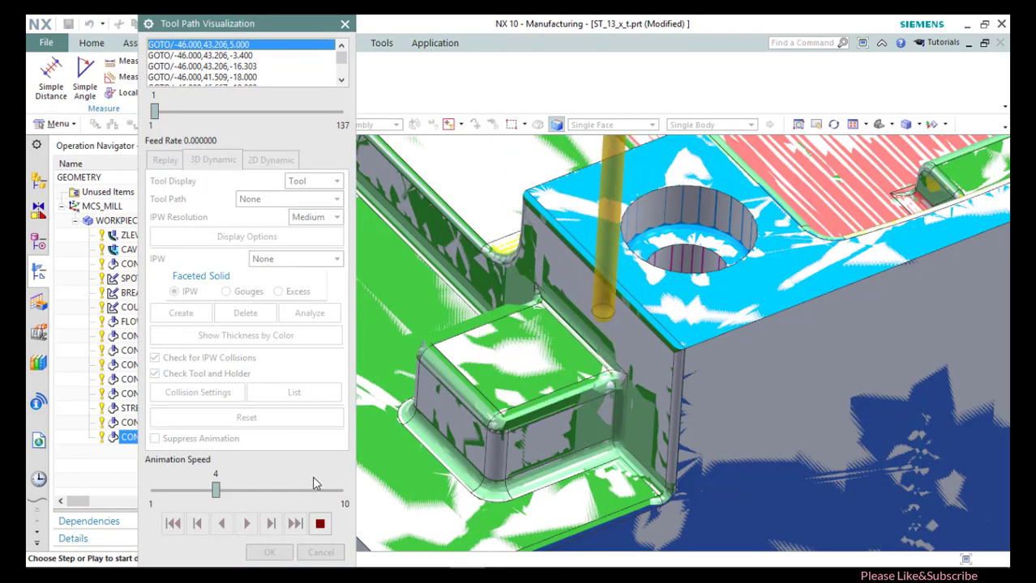
{"action": "scroll", "coordinate": [486, 434], "scroll_direction": "up", "scroll_amount": 3}
{"action": "scroll", "coordinate": [583, 403], "scroll_direction": "up", "scroll_amount": 3}
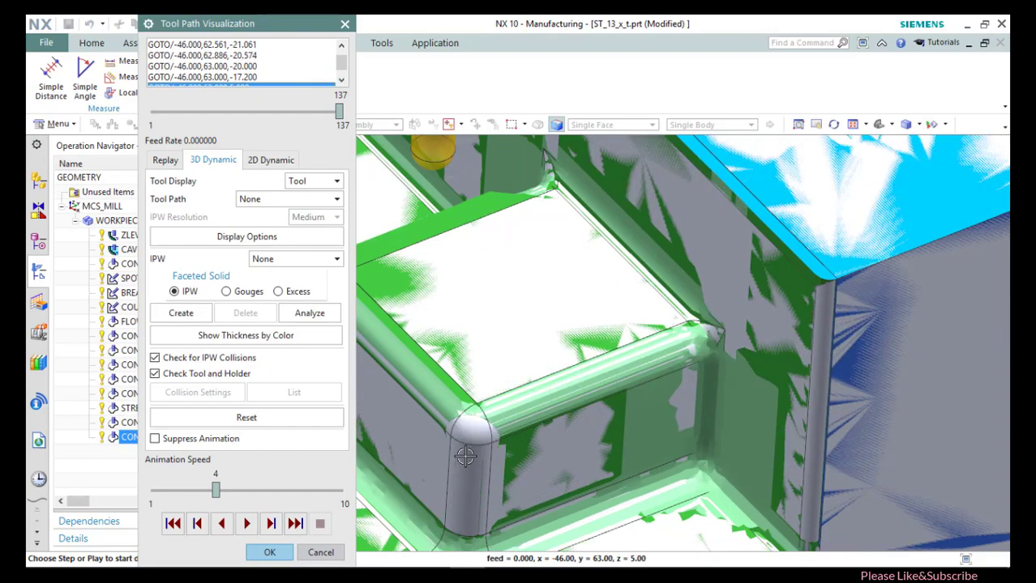
{"action": "middle_click_drag", "start_coordinate": [465, 458], "coordinate": [555, 377]}
{"action": "scroll", "coordinate": [555, 376], "scroll_direction": "down", "scroll_amount": 5}
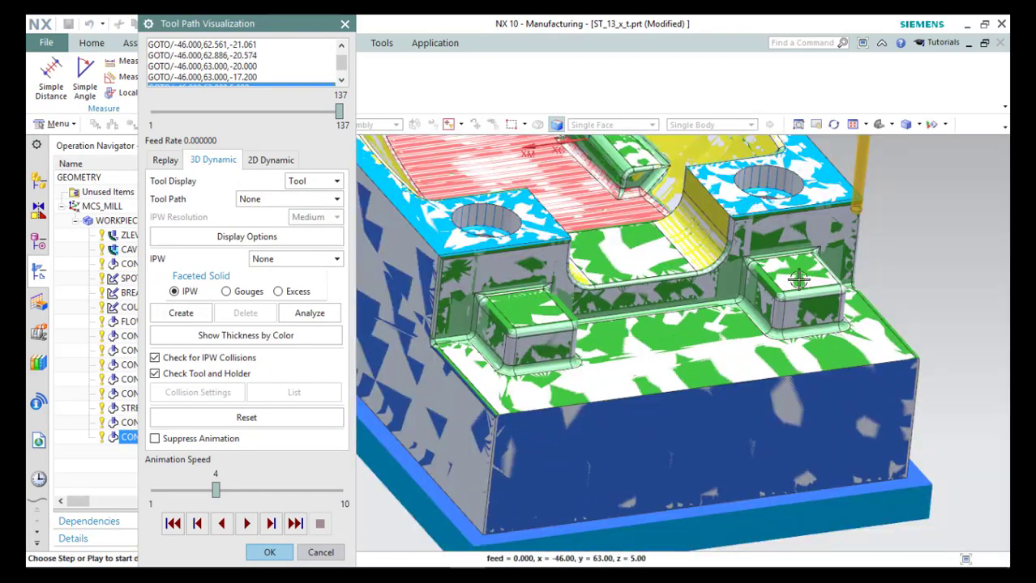
{"action": "scroll", "coordinate": [799, 279], "scroll_direction": "up", "scroll_amount": 2}
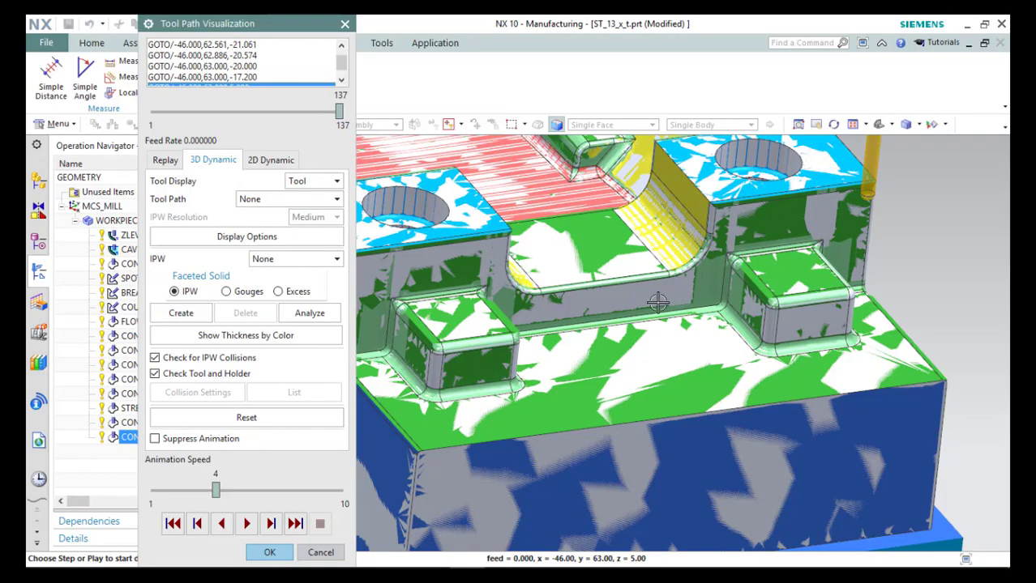